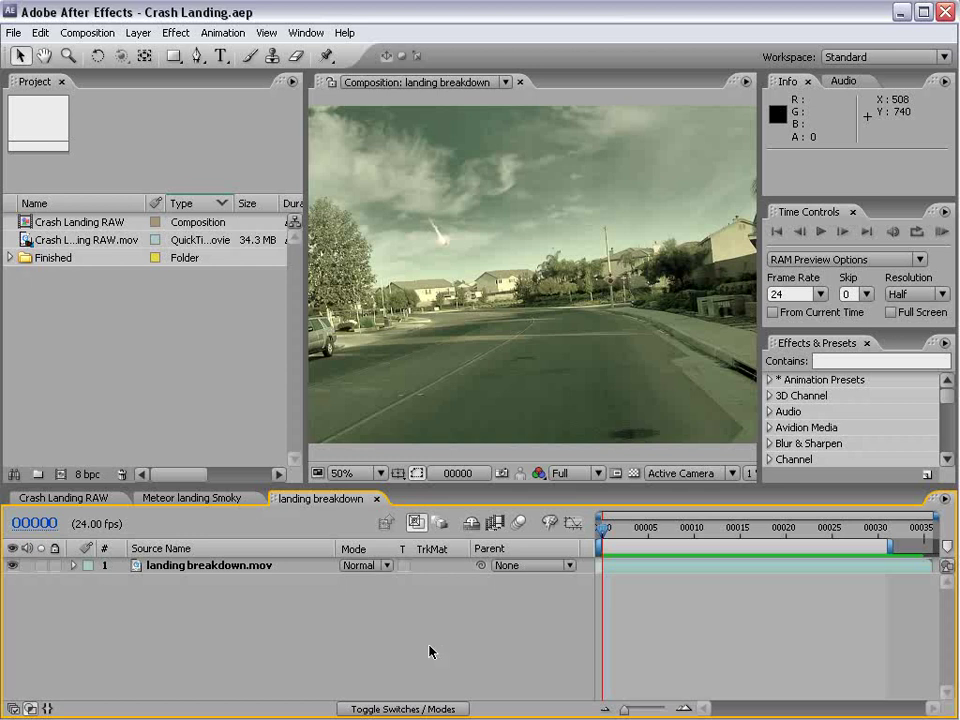
- Scrub and play through the meteor impact in the landing breakdown composition
left_click_drag(606, 527, 805, 548)
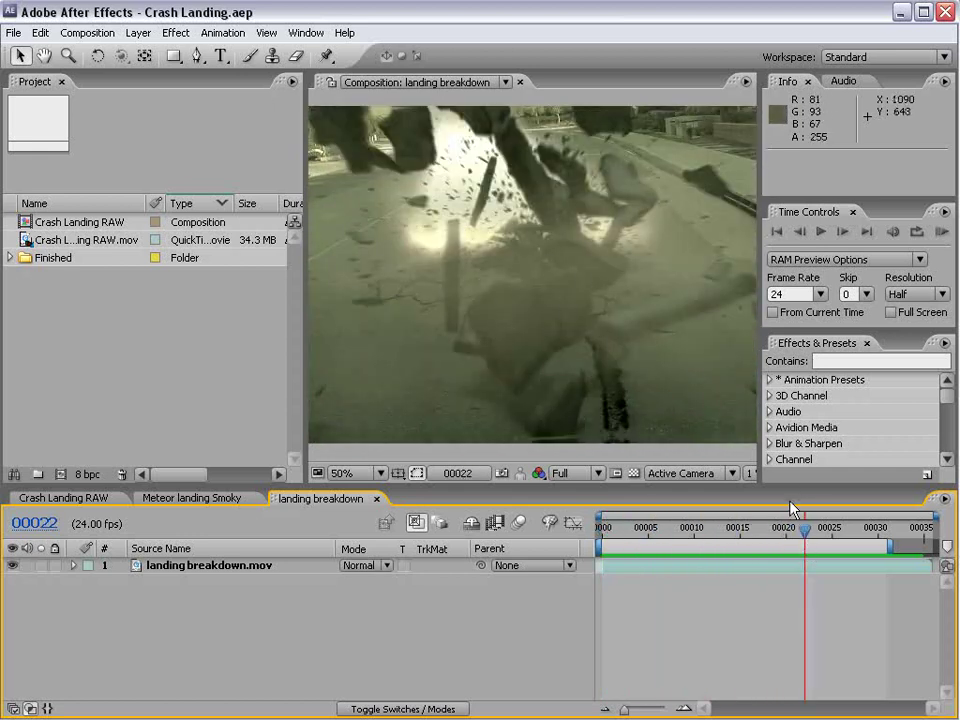
left_click(759, 529)
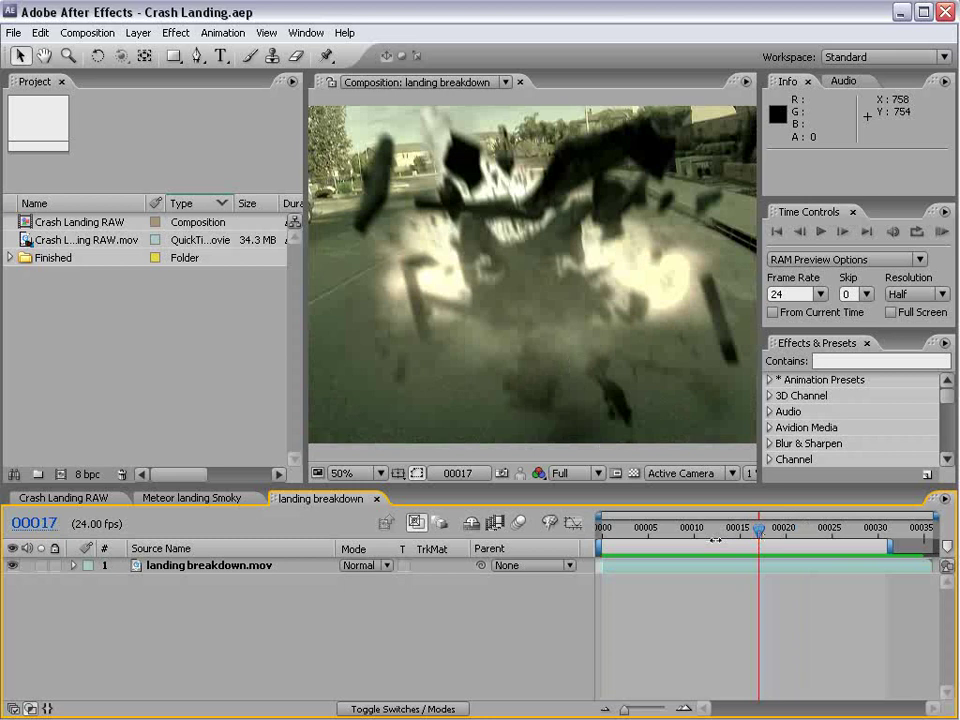
left_click(607, 535)
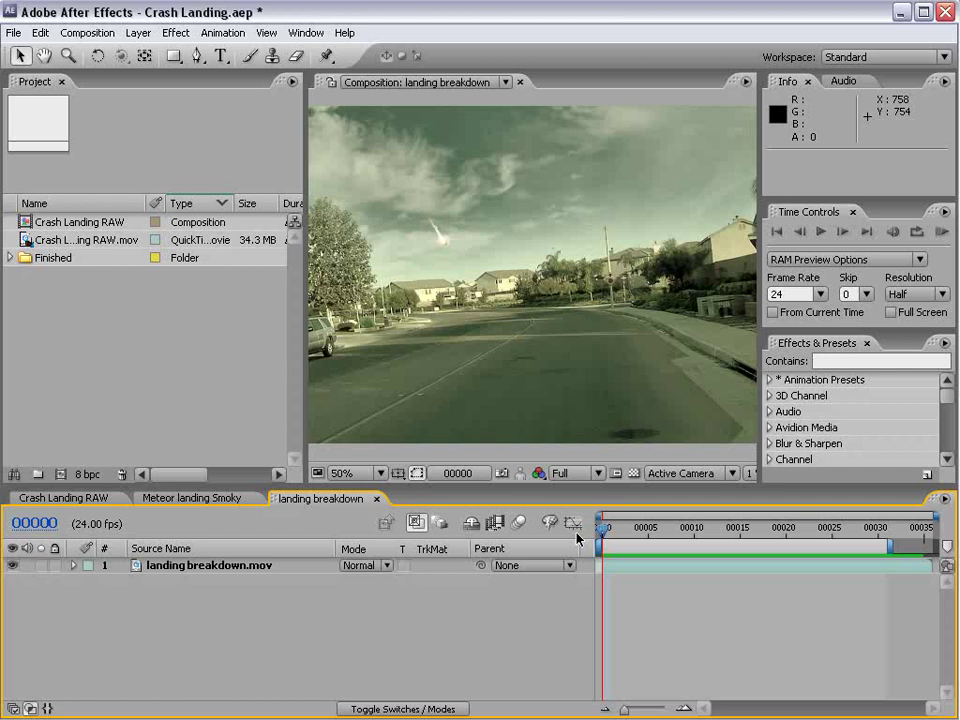
left_click_drag(609, 536, 536, 564)
key("space")
left_click_drag(721, 530, 548, 534)
- Preview the Meteor landing Smoky composition and scrub its opening frames
left_click(167, 498)
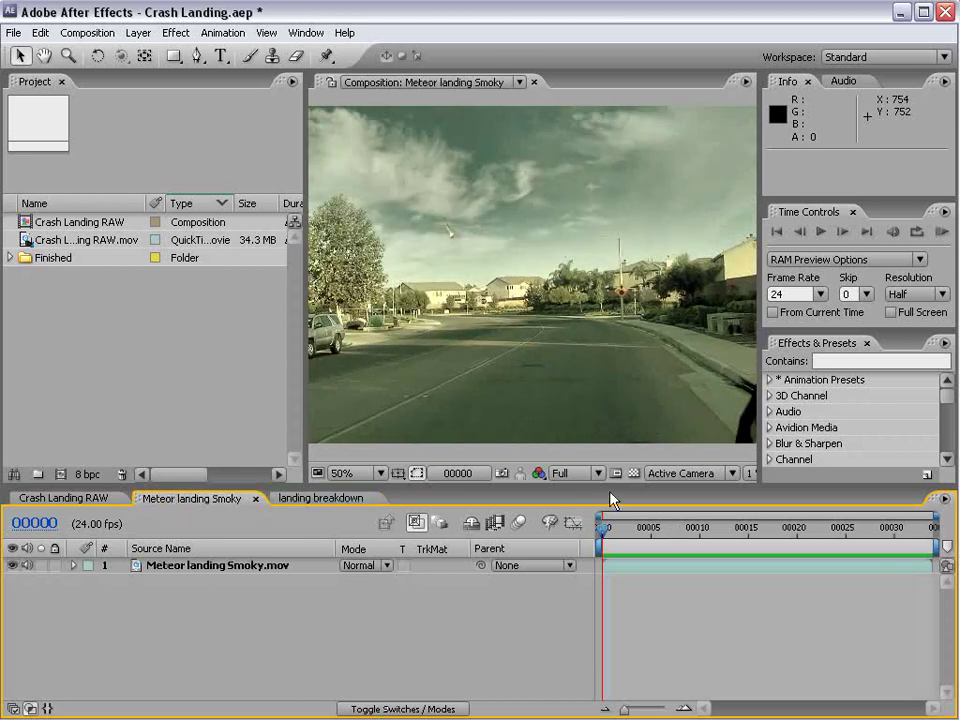
key("KP_0")
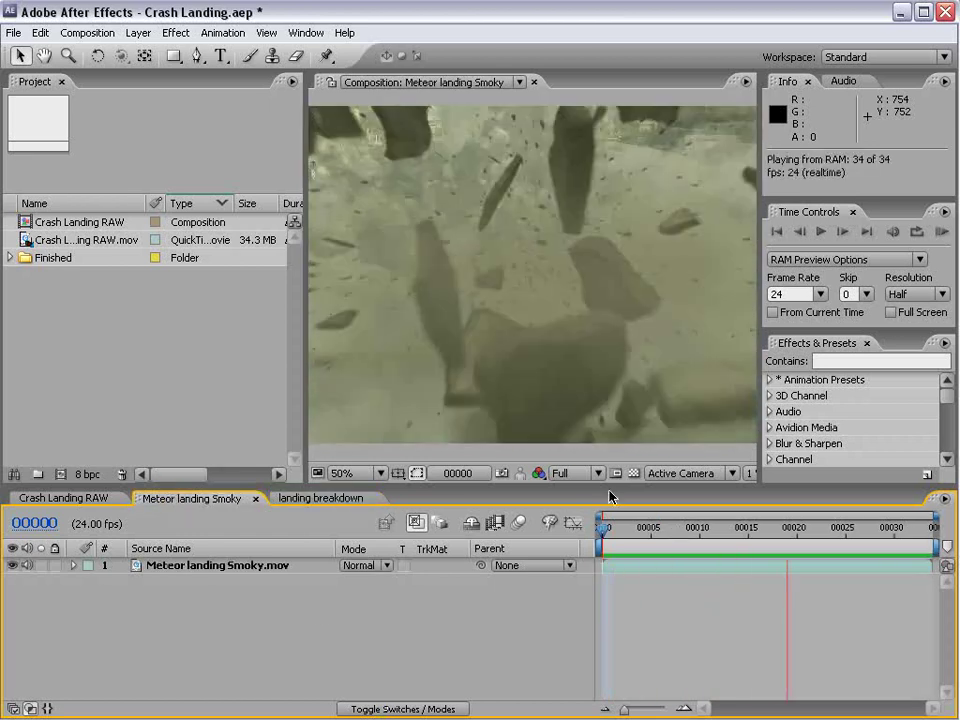
key("space")
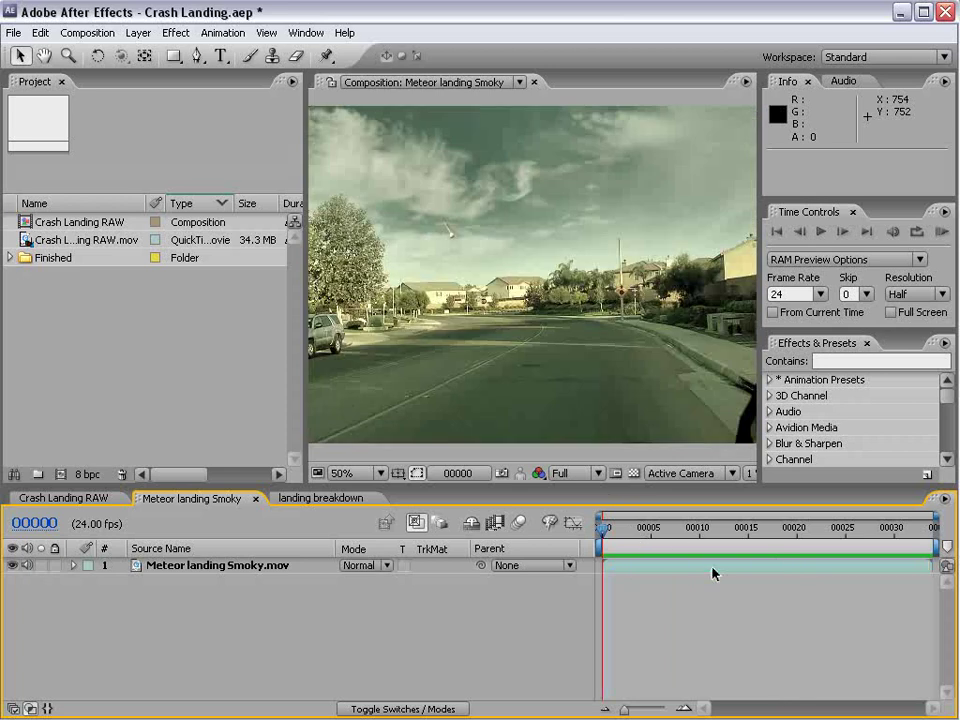
left_click_drag(603, 530, 632, 548)
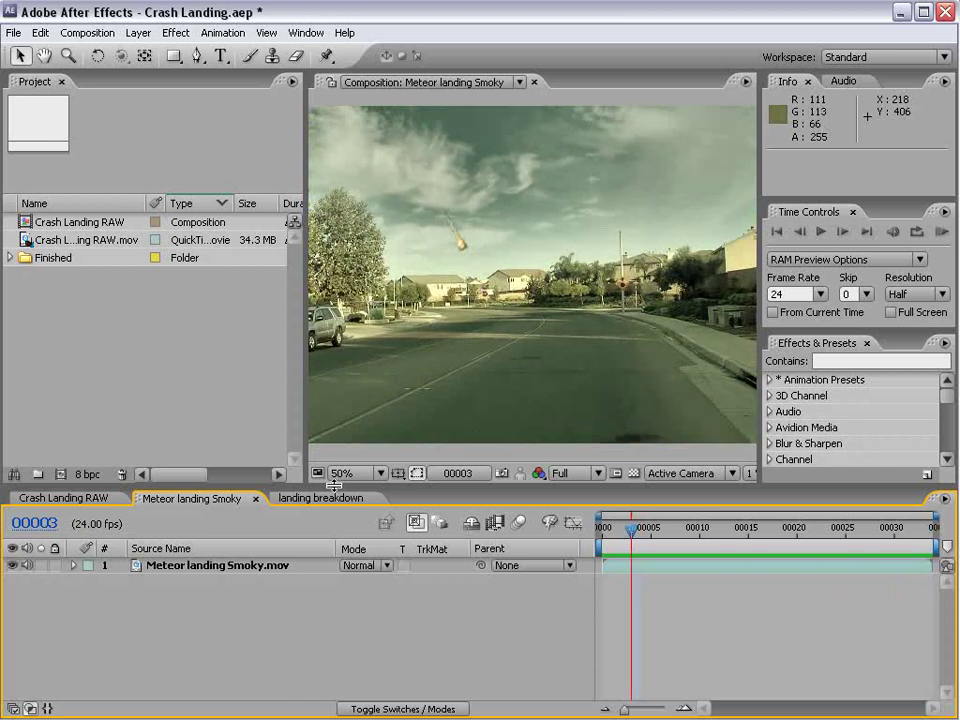
- Add frame 40 of the Crash Landing RAW composition to the render queue as a still image
left_click(64, 497)
left_click(655, 528)
left_click_drag(655, 528, 835, 530)
key("grave")
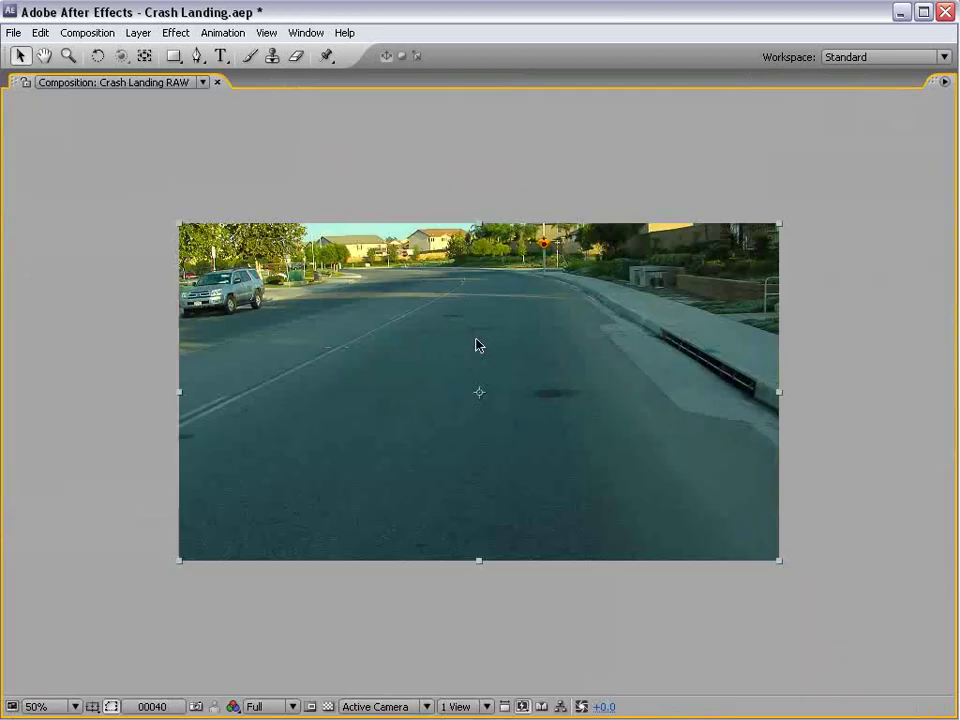
left_click(66, 33)
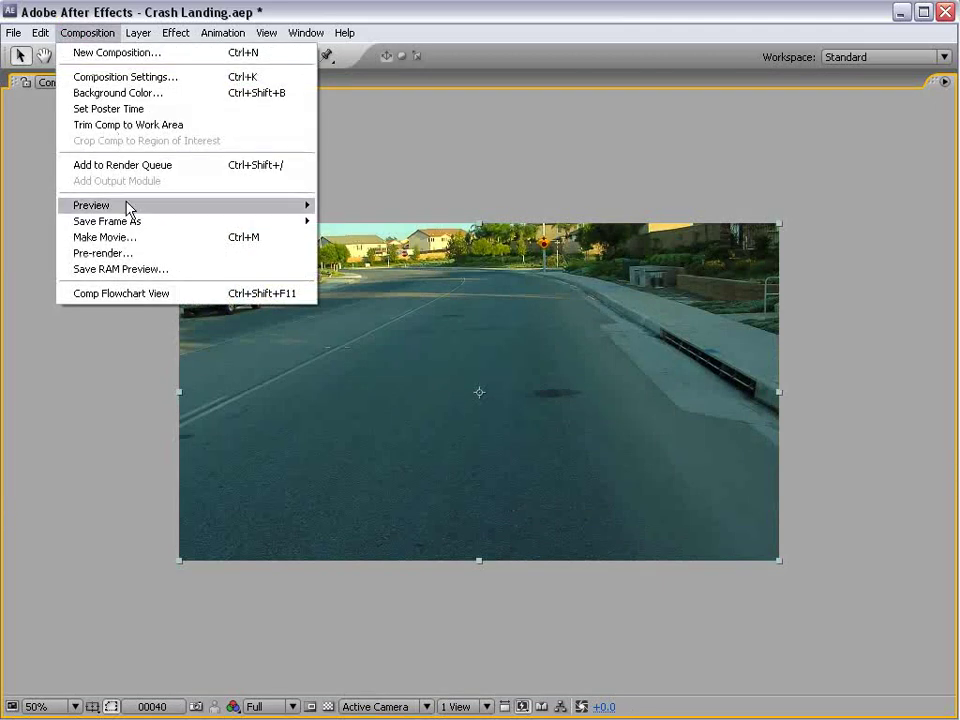
mouse_move(143, 219)
left_click(362, 224)
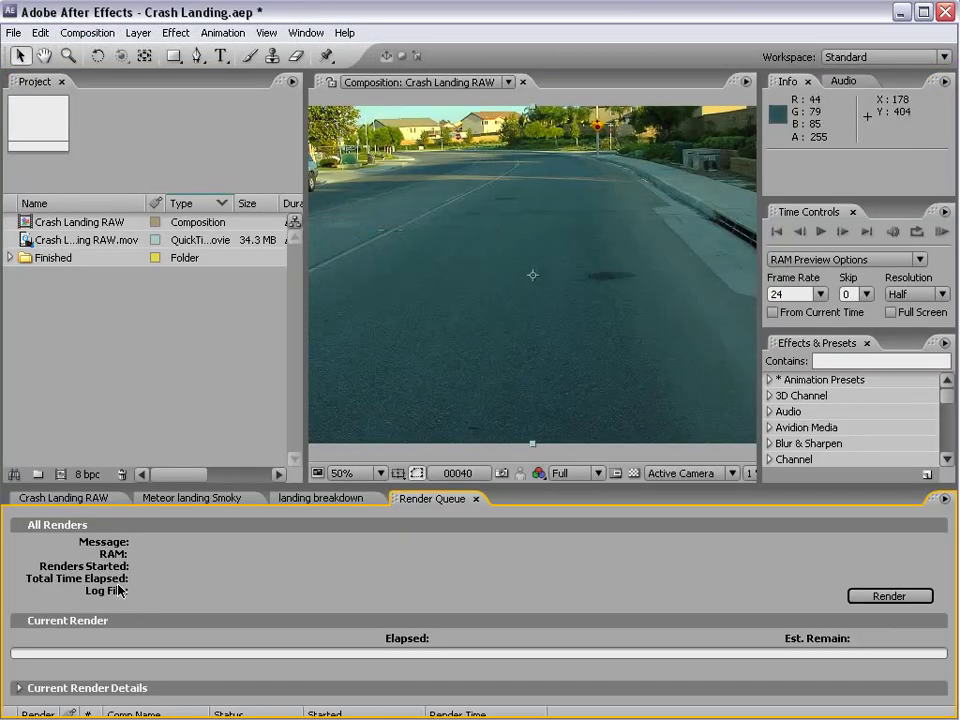
- Set the queued frame's output format to JPEG Sequence with quality 10 (Maximum) and Baseline ("Standard") format
key("grave")
left_click(132, 330)
left_click(157, 347)
left_click(160, 346)
left_click_drag(658, 612, 150, 128)
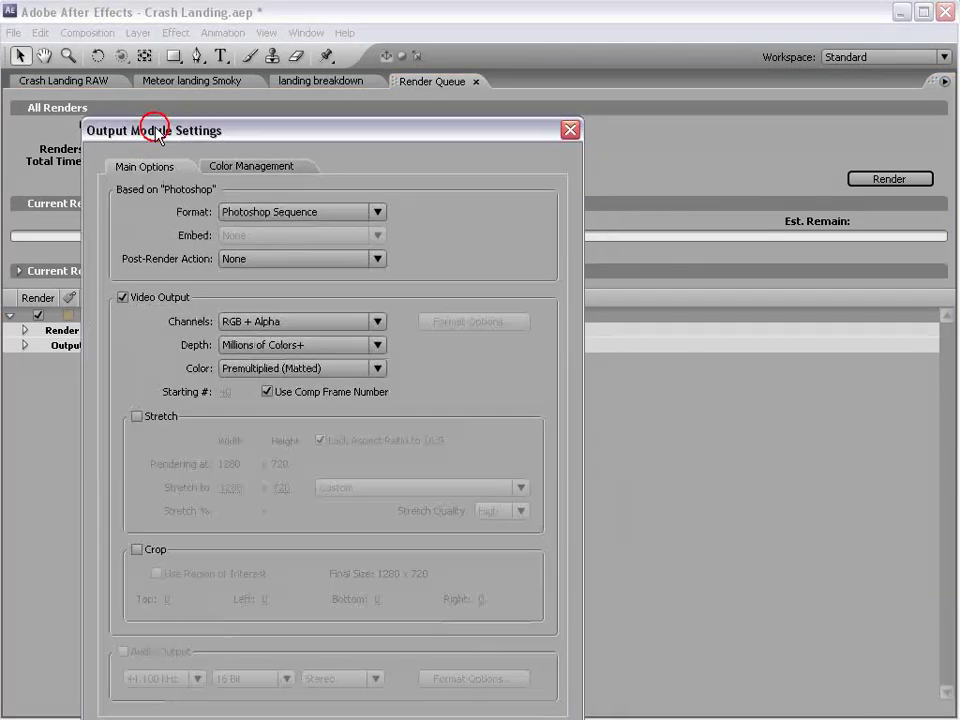
left_click(268, 213)
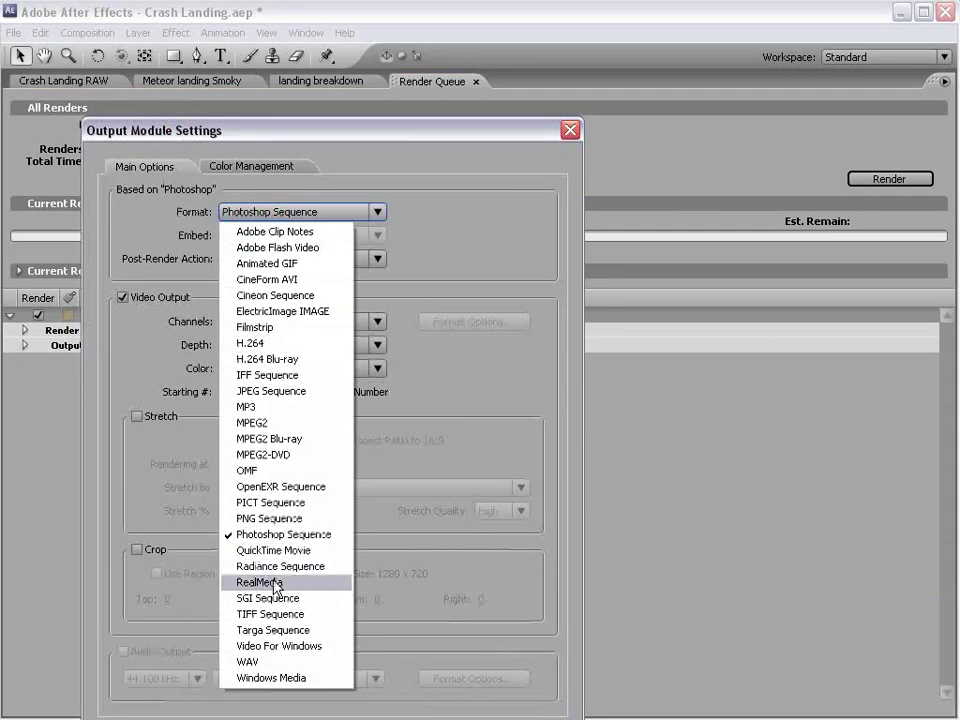
left_click(270, 391)
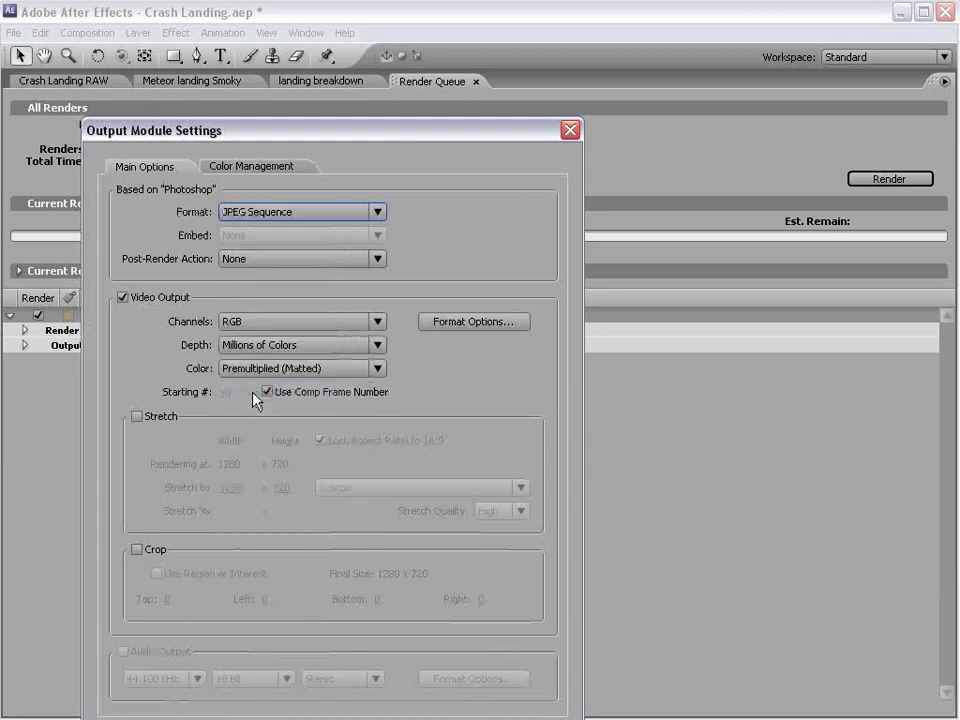
left_click_drag(413, 132, 432, 85)
left_click(476, 274)
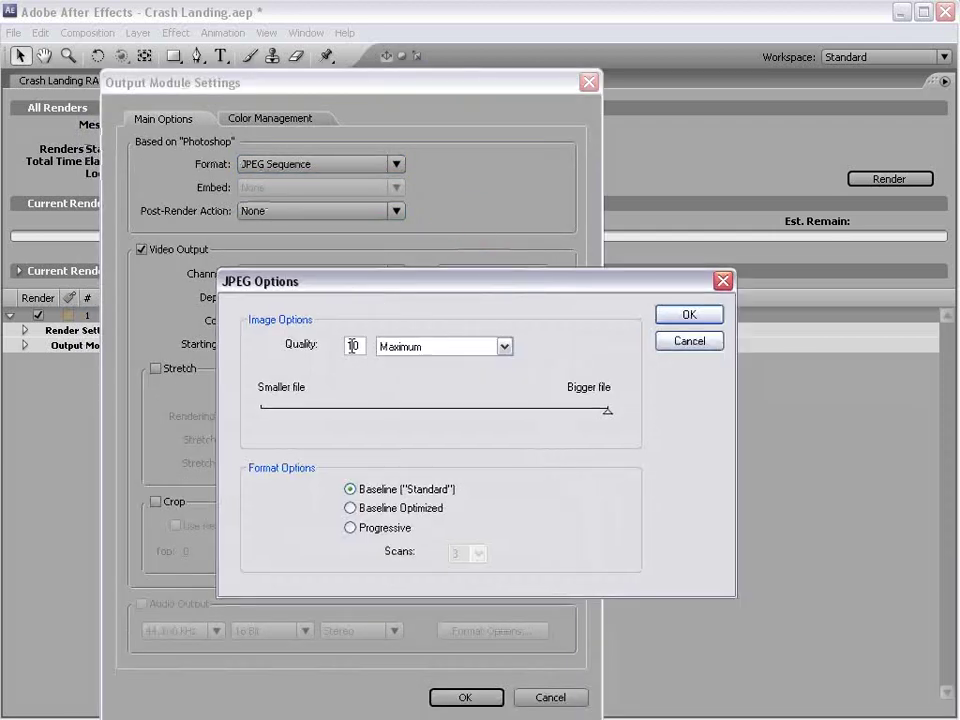
left_click(678, 318)
left_click(469, 698)
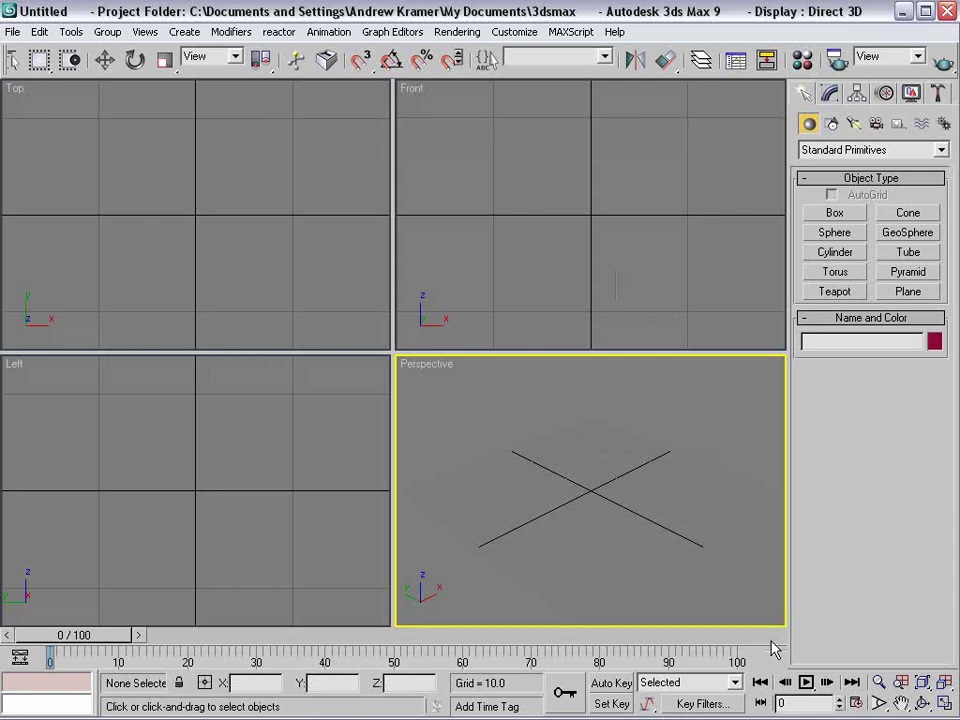
- In 3ds Max, apply Meteor Plate NEW.jpg from the Footage folder to the Perspective viewport as viewport background and environment map
key("alt+Tab")
left_click(546, 465)
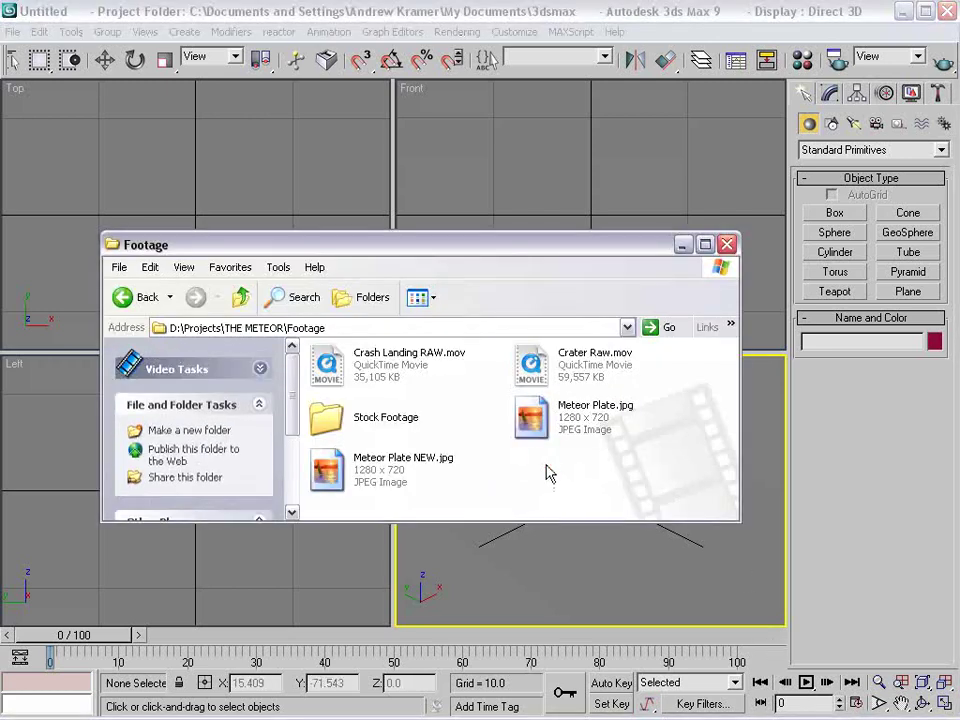
left_click_drag(322, 472, 577, 553)
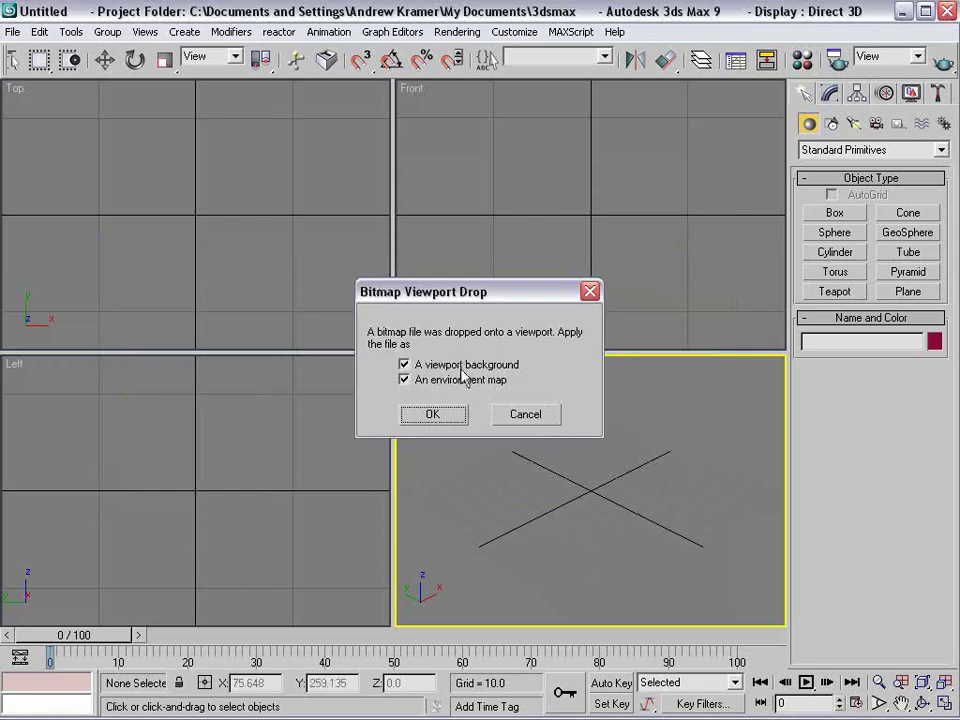
left_click(434, 417)
left_click(541, 440)
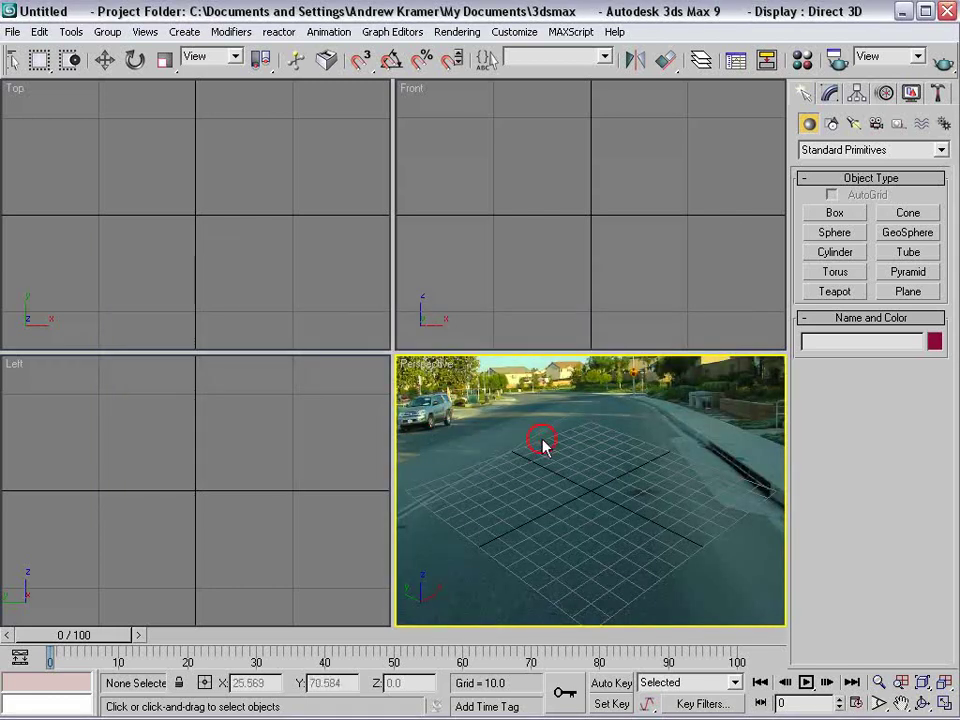
- Create a ground plane about 145 long and 152 wide and match the Perspective view to the road
left_click(902, 293)
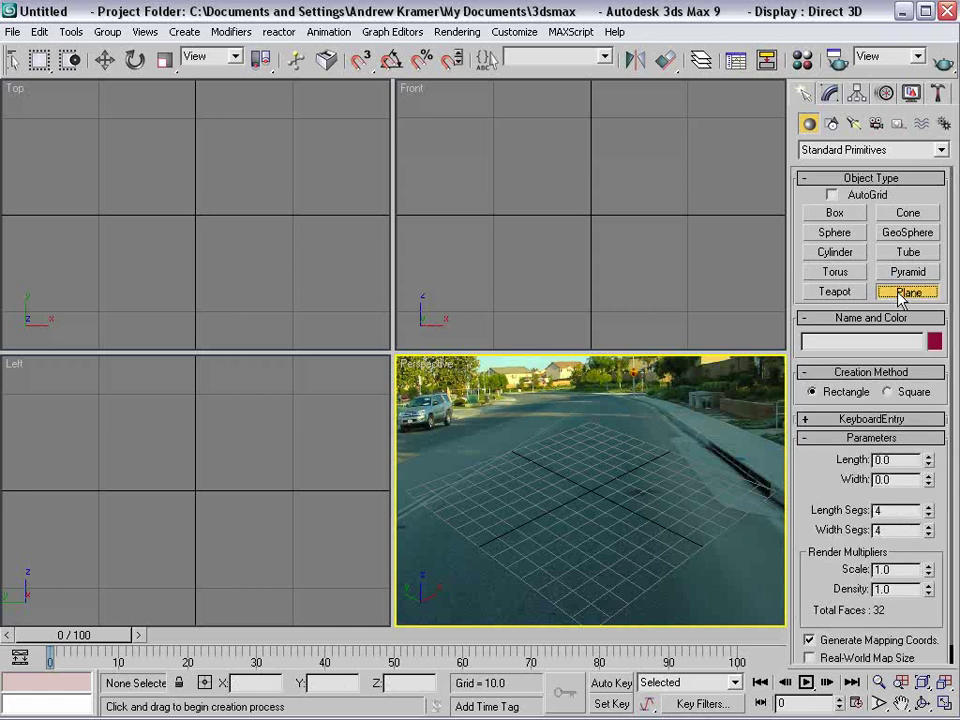
left_click_drag(594, 420, 558, 626)
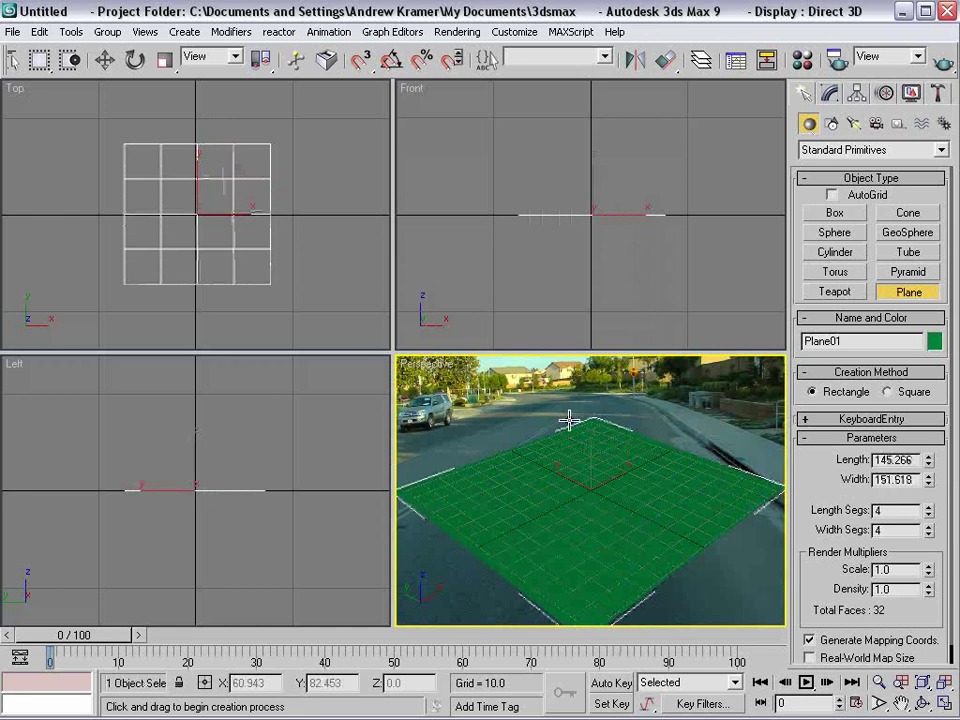
left_click_drag(720, 567, 589, 505)
key("w")
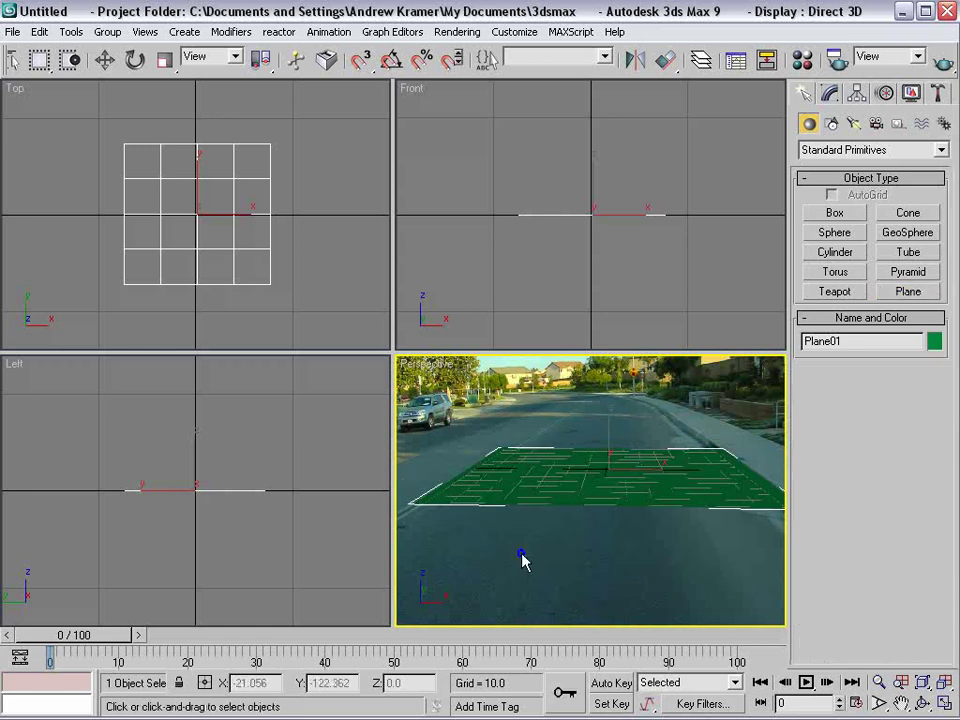
left_click(529, 568)
left_click(570, 497)
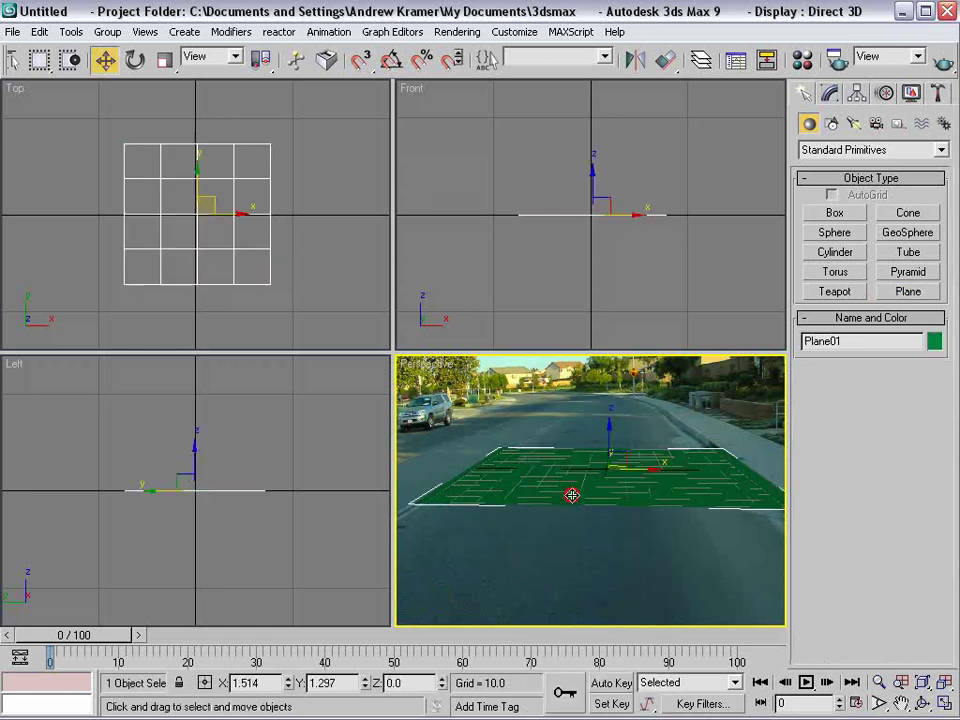
- Hide the grid in the Perspective viewport and reselect the ground plane
right_click(421, 368)
left_click(458, 488)
left_click(619, 574)
left_click(577, 481)
- Enlarge the ground plane to about 410 long and 243 wide and shift it along X to about -49
left_click(829, 93)
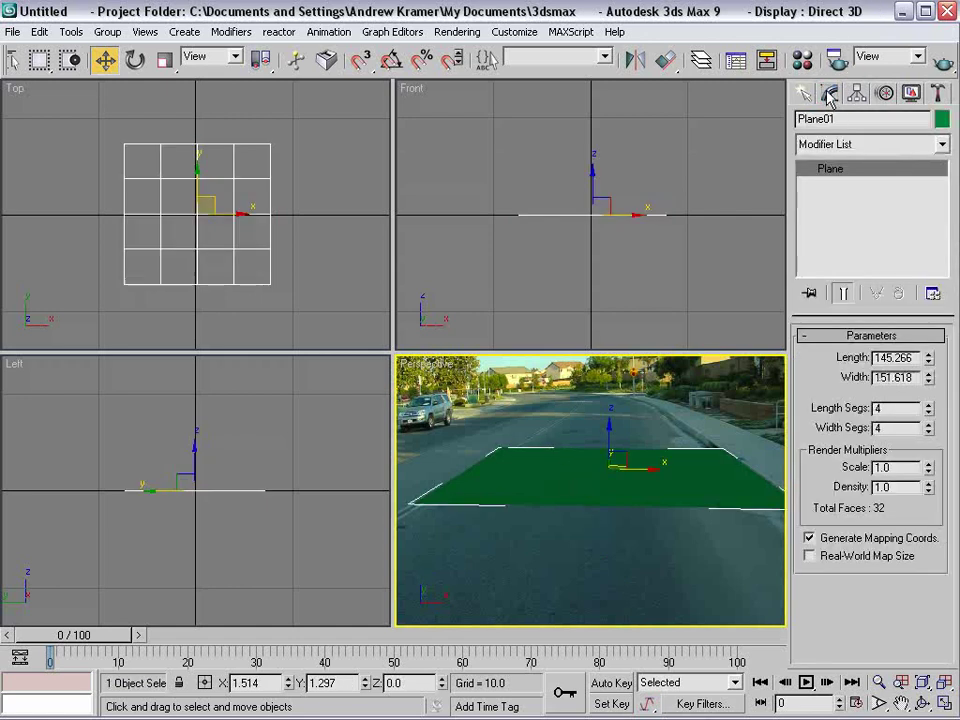
left_click_drag(929, 357, 917, 208)
left_click_drag(928, 377, 905, 340)
left_click_drag(645, 470, 559, 466)
left_click(585, 395)
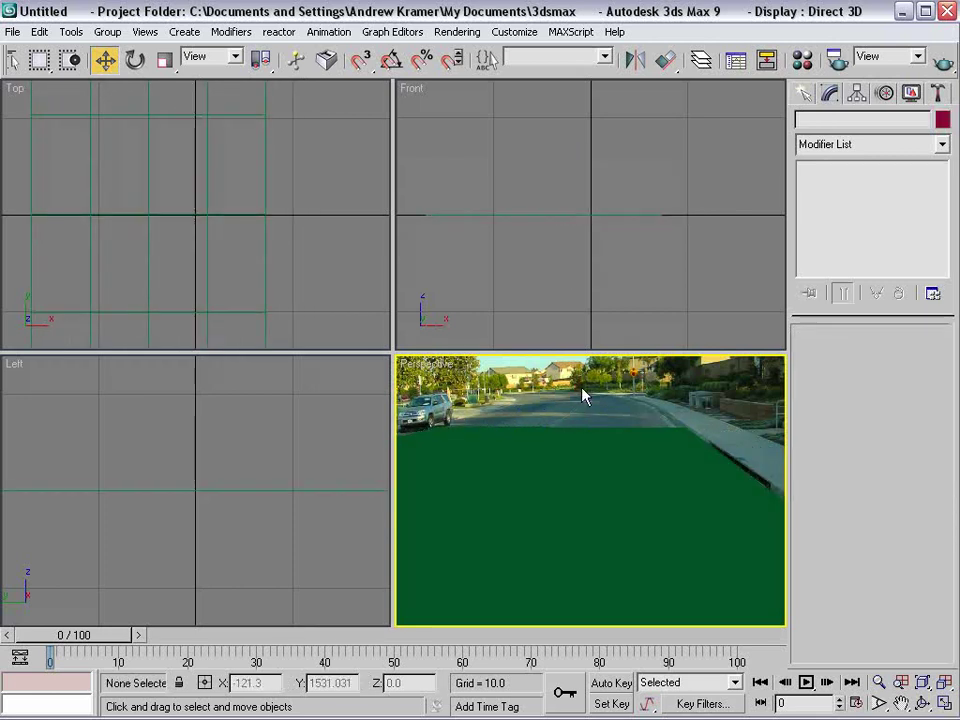
left_click(546, 435)
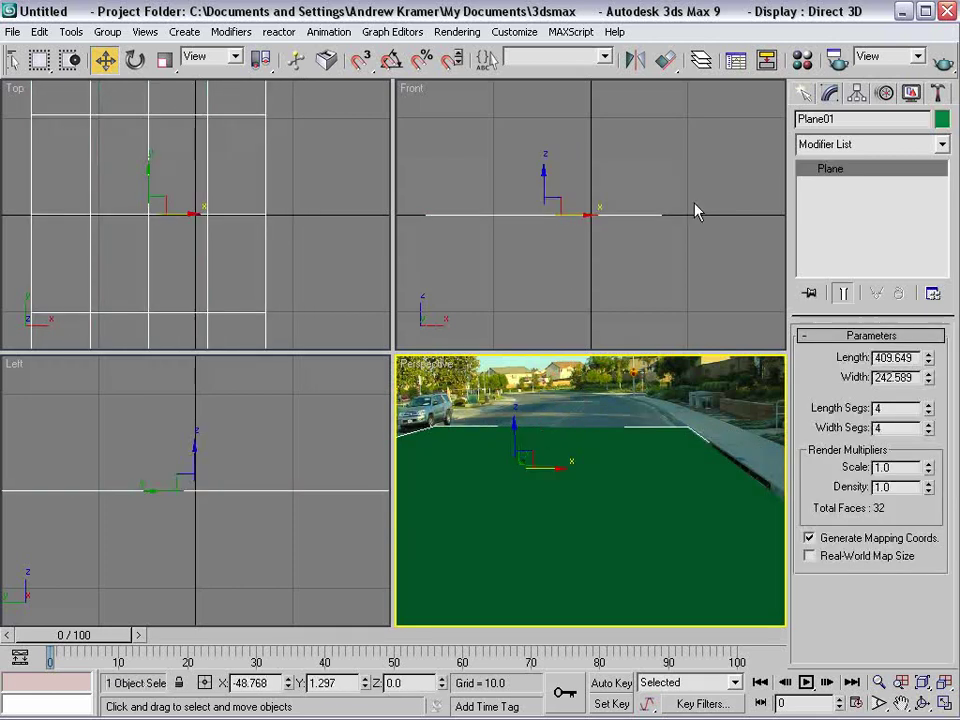
- Create a box on the ground plane near the middle of the road
left_click(804, 93)
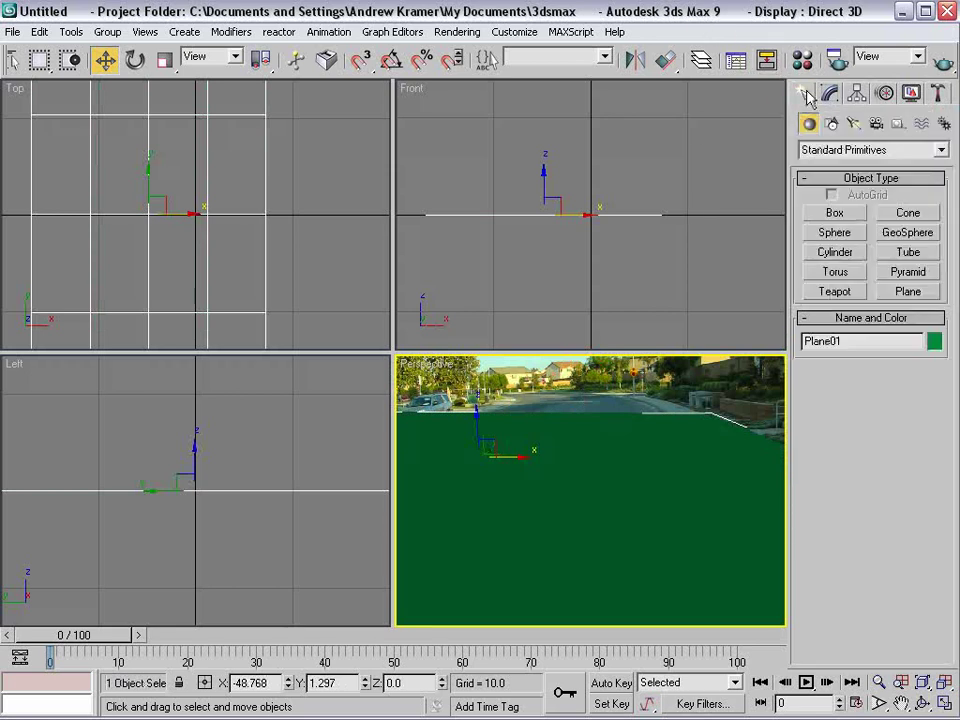
left_click(835, 213)
left_click_drag(553, 482, 592, 511)
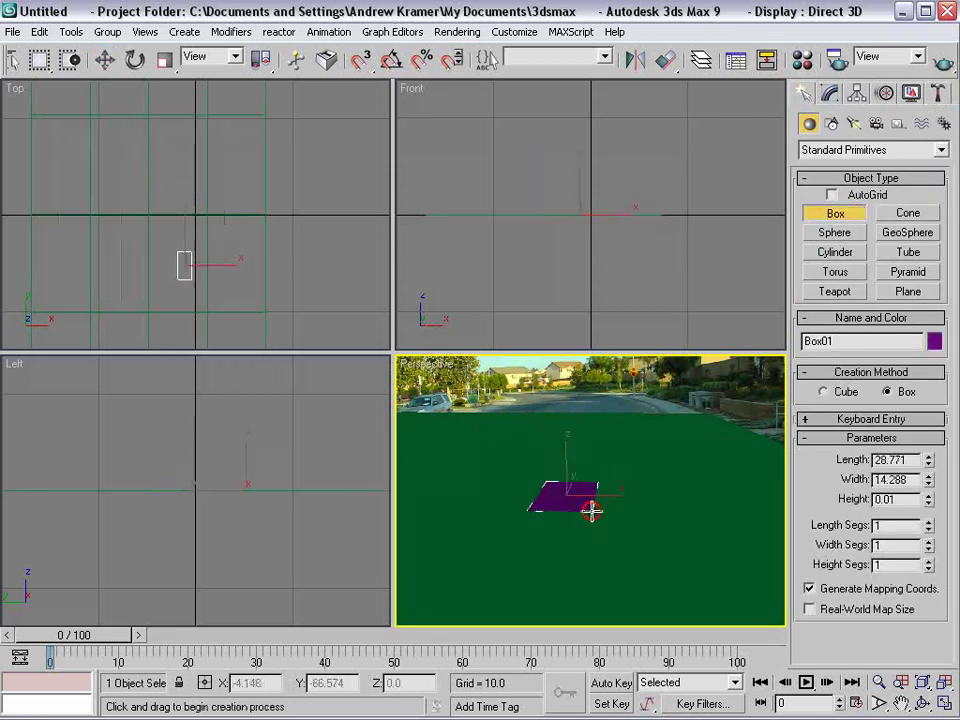
left_click(615, 466)
- Create a sphere on the ground plane beside the box, at about X 19, Y -58, Z 8
left_click(910, 214)
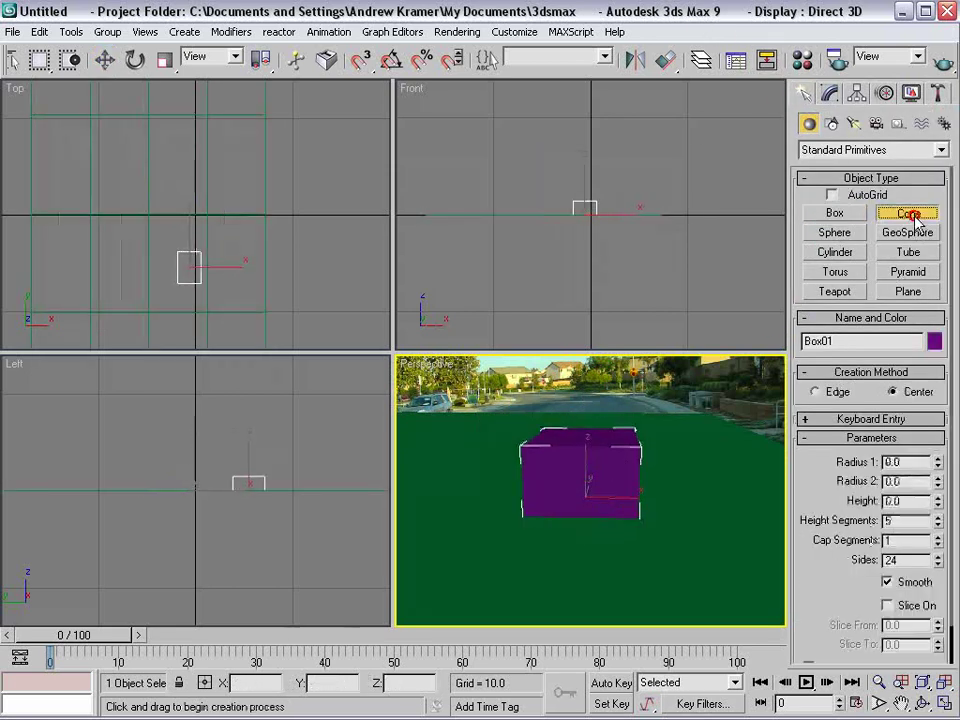
left_click(835, 232)
left_click_drag(692, 506, 694, 432)
key("w")
scroll(630, 207, "up", 3)
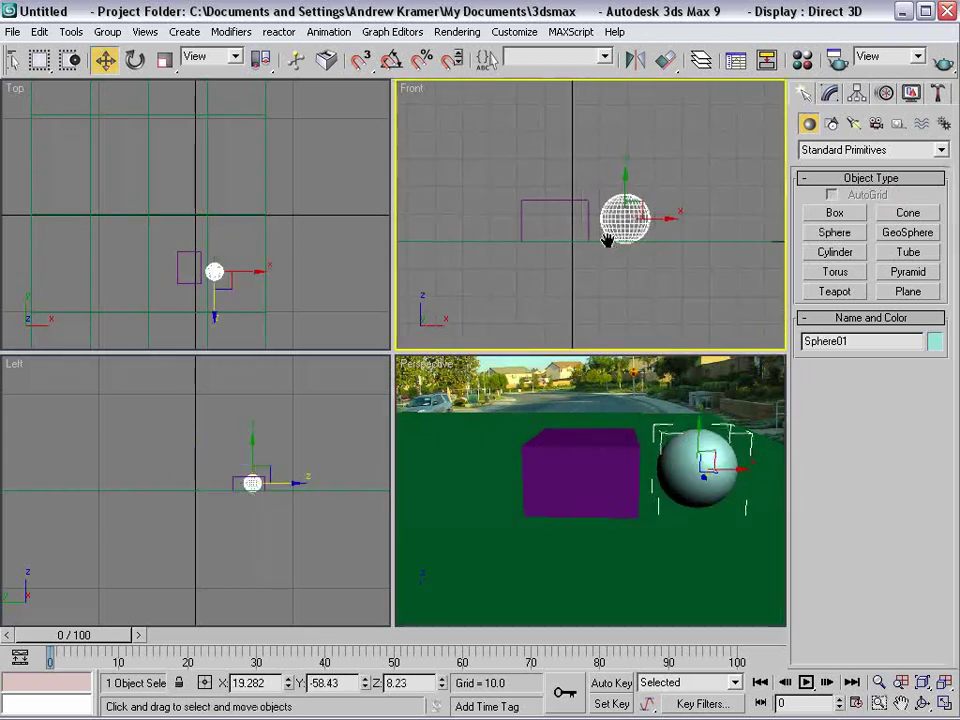
left_click(645, 368)
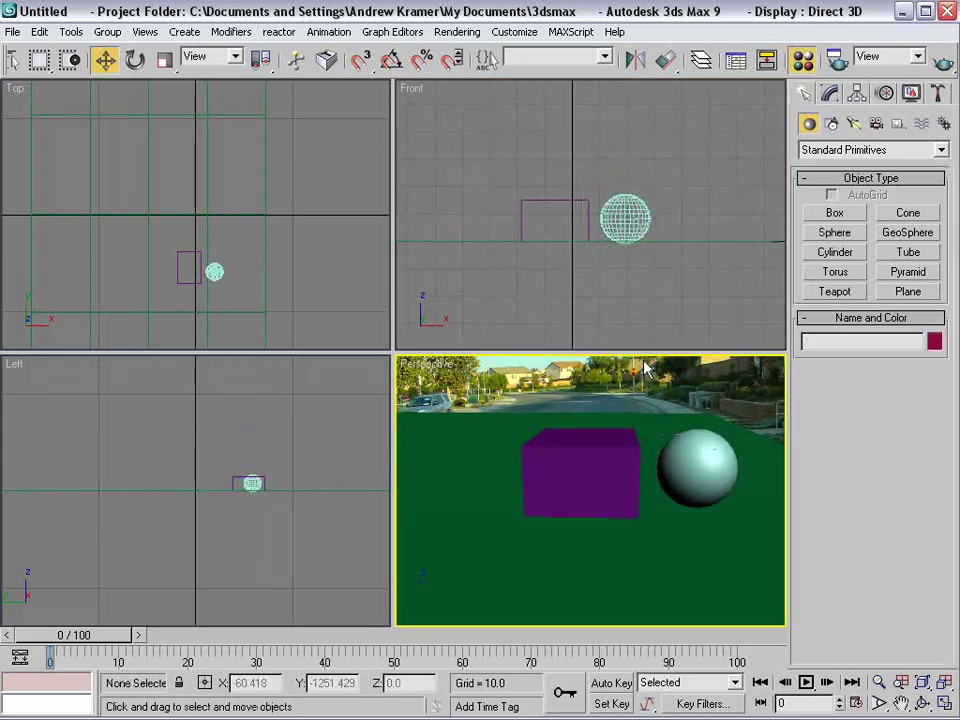
- Open the Material Editor
key("m")
left_click_drag(146, 80, 150, 72)
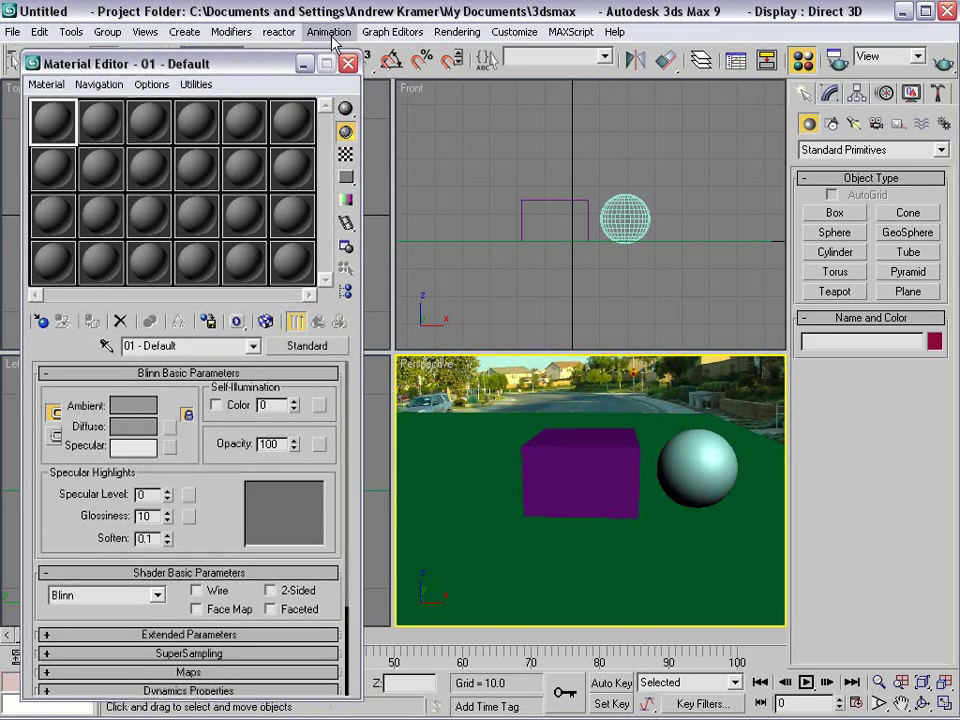
left_click(455, 31)
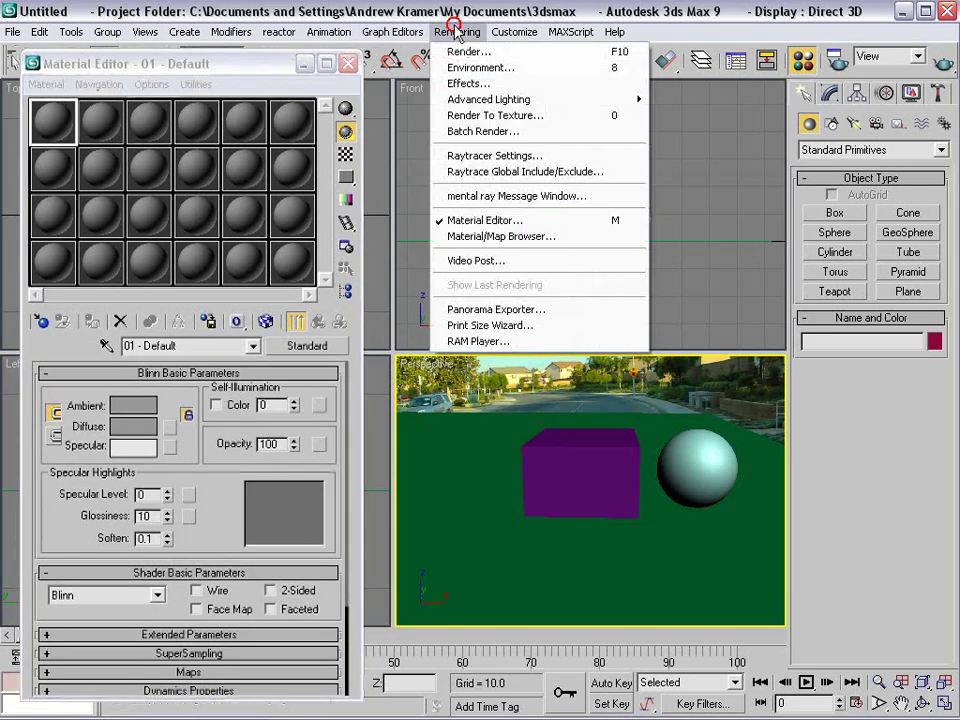
left_click(530, 221)
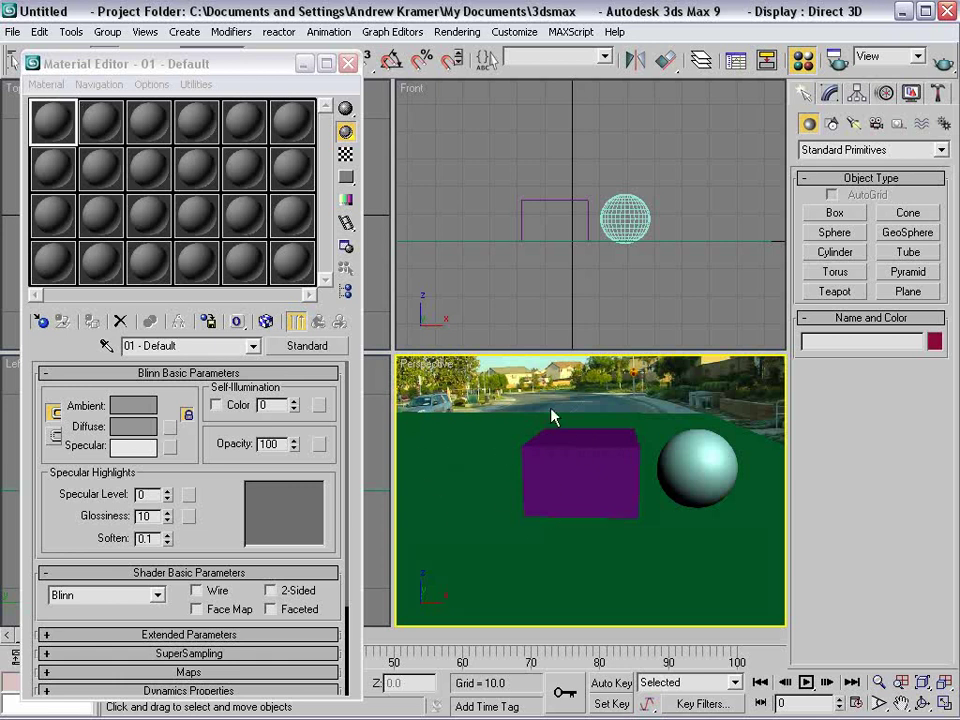
- Change the first material slot to a Matte/Shadow material and assign it to the ground plane
left_click(498, 432)
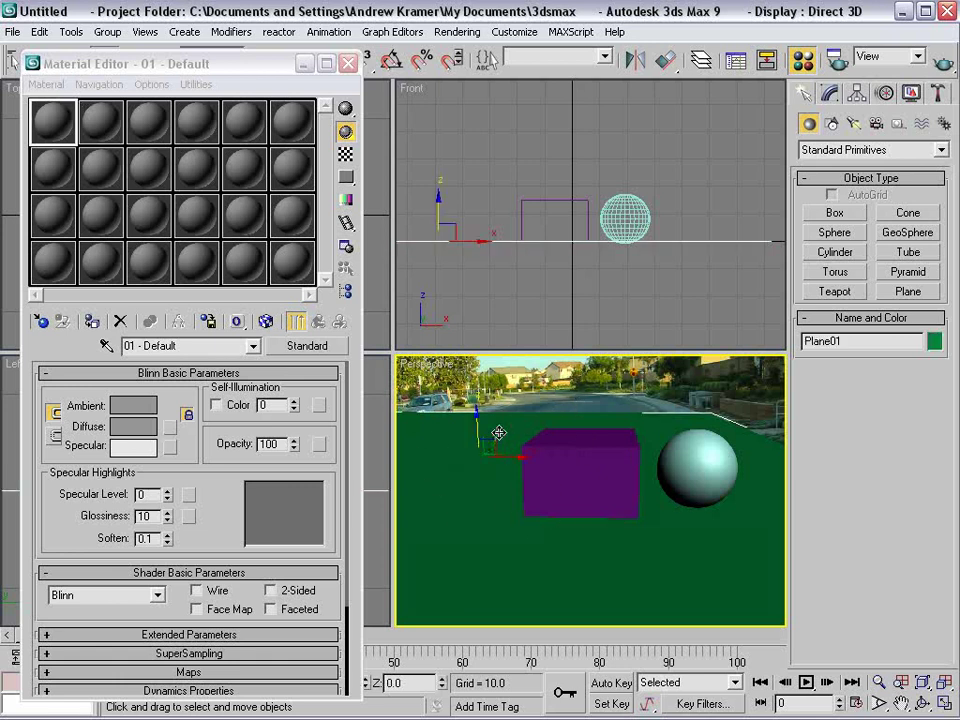
left_click(306, 345)
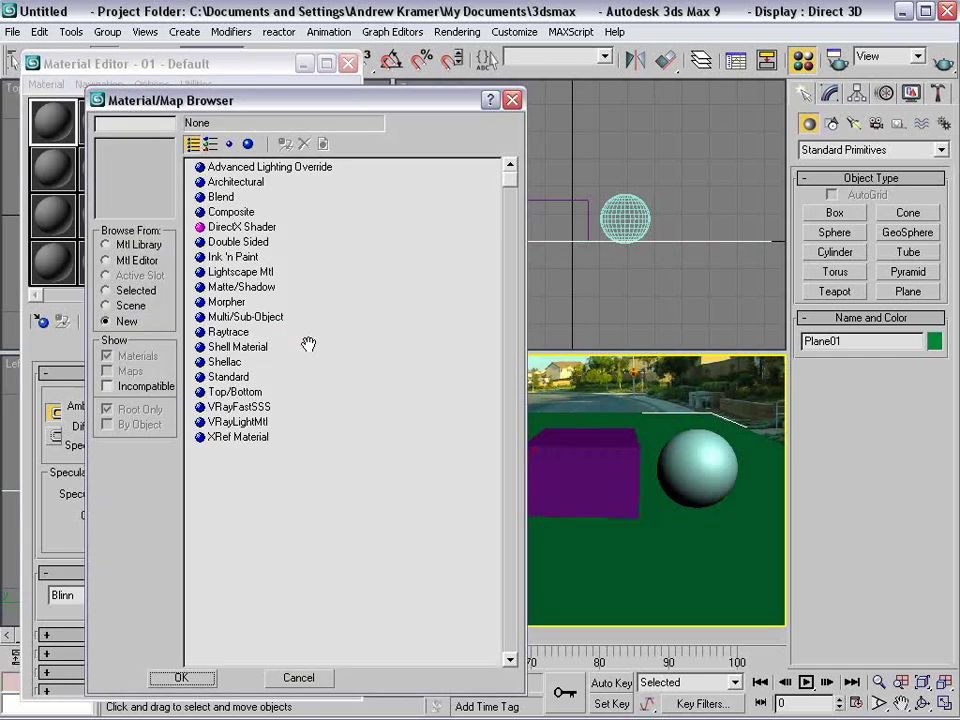
left_click(242, 287)
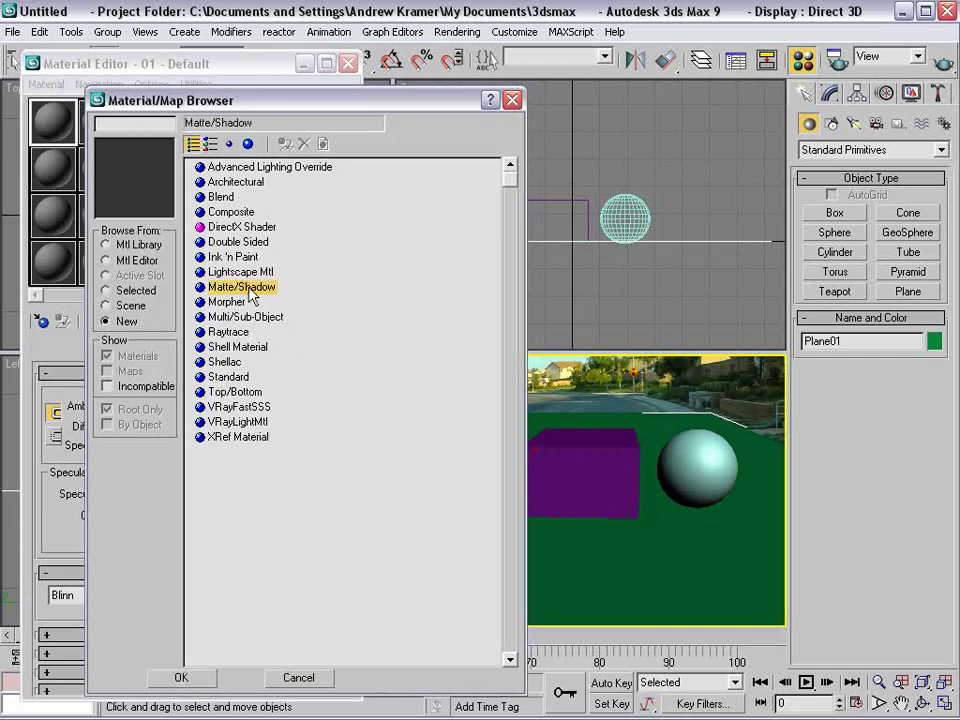
left_click(181, 678)
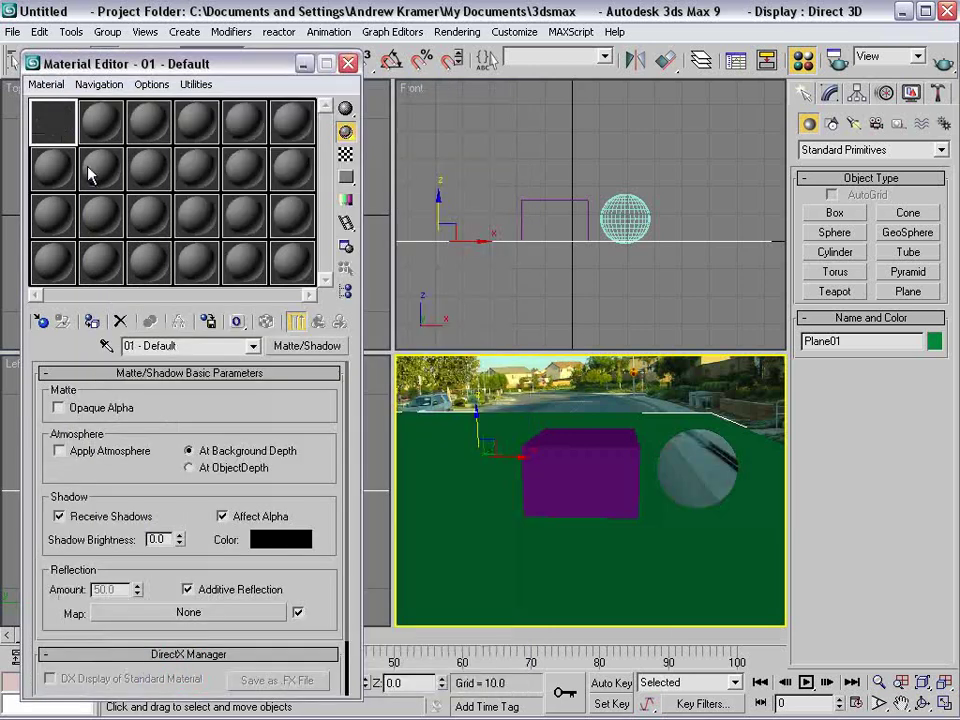
mouse_move(55, 130)
left_mouse_down()
mouse_move(396, 306)
mouse_move(434, 438)
mouse_move(428, 421)
left_mouse_up()
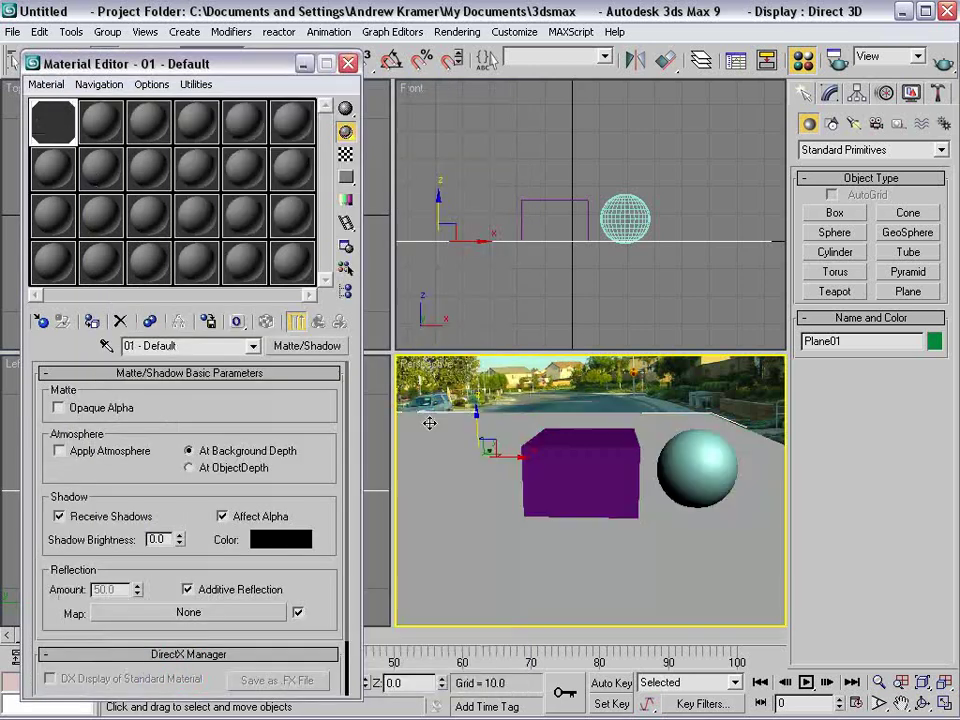
- Enable See-Through in the ground plane's object properties and deselect the plane
right_click(427, 423)
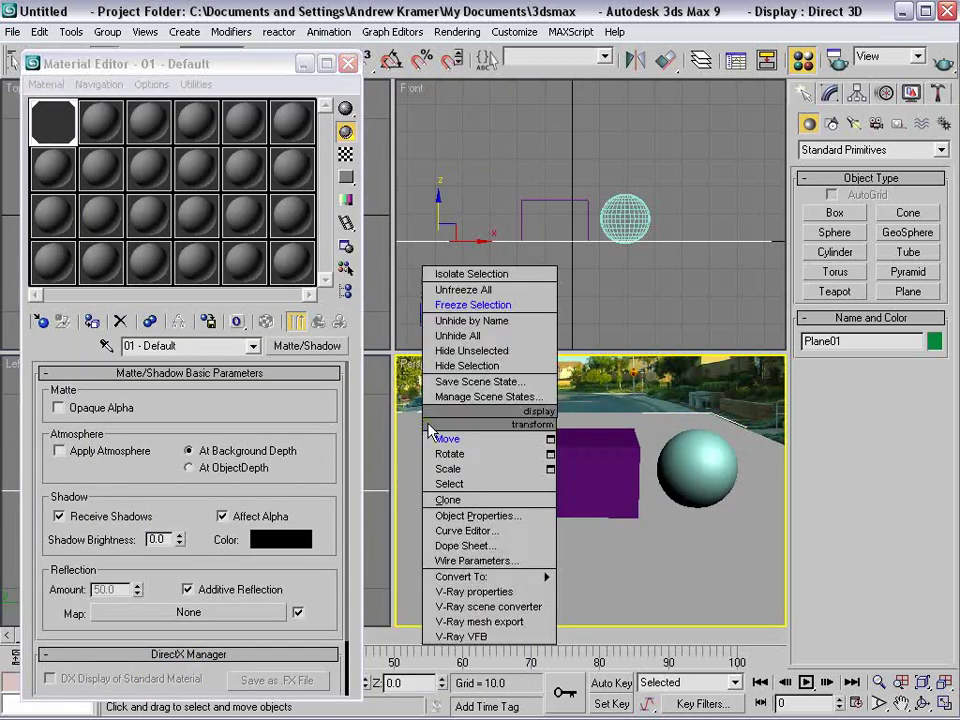
left_click(440, 515)
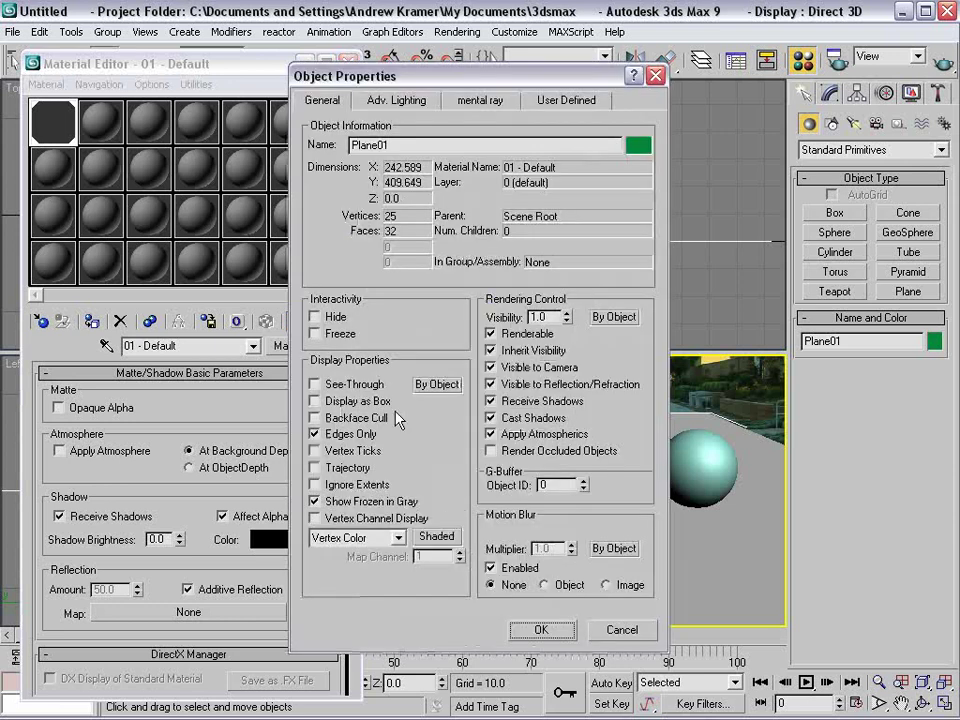
left_click(315, 384)
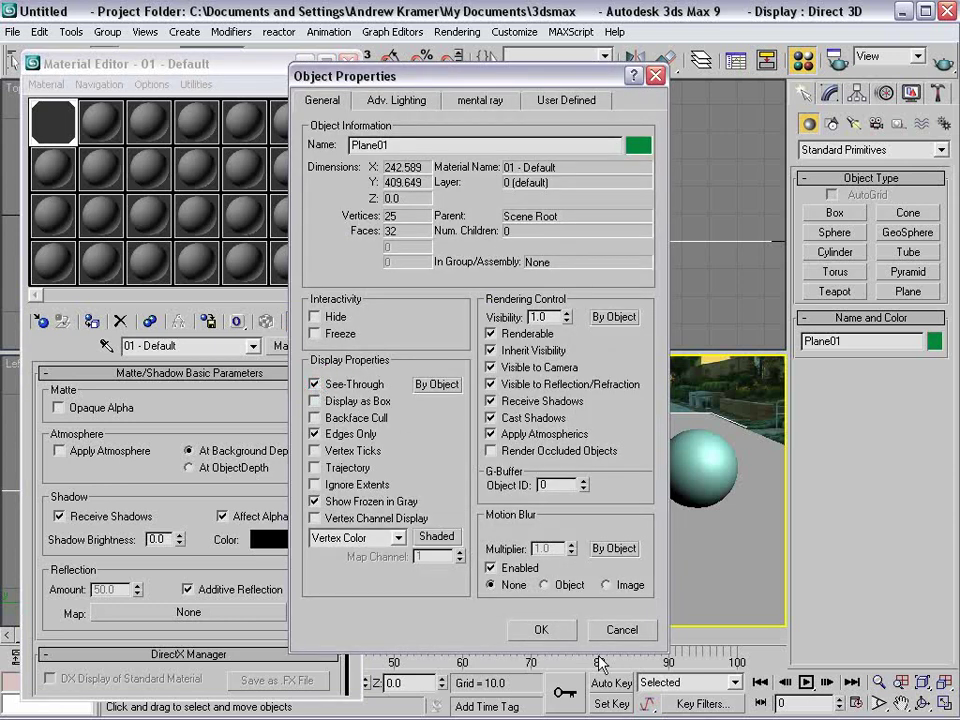
left_click(541, 630)
left_click(540, 540)
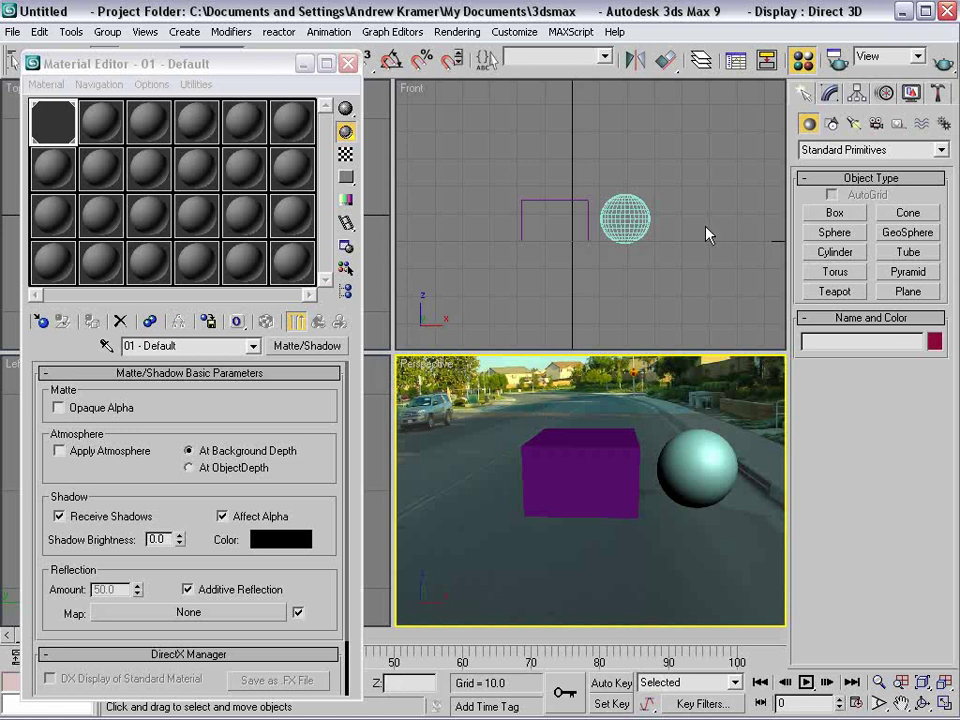
- Create a standard Skylight on the road in front of the sphere in the Perspective view
left_click(853, 124)
left_click(846, 150)
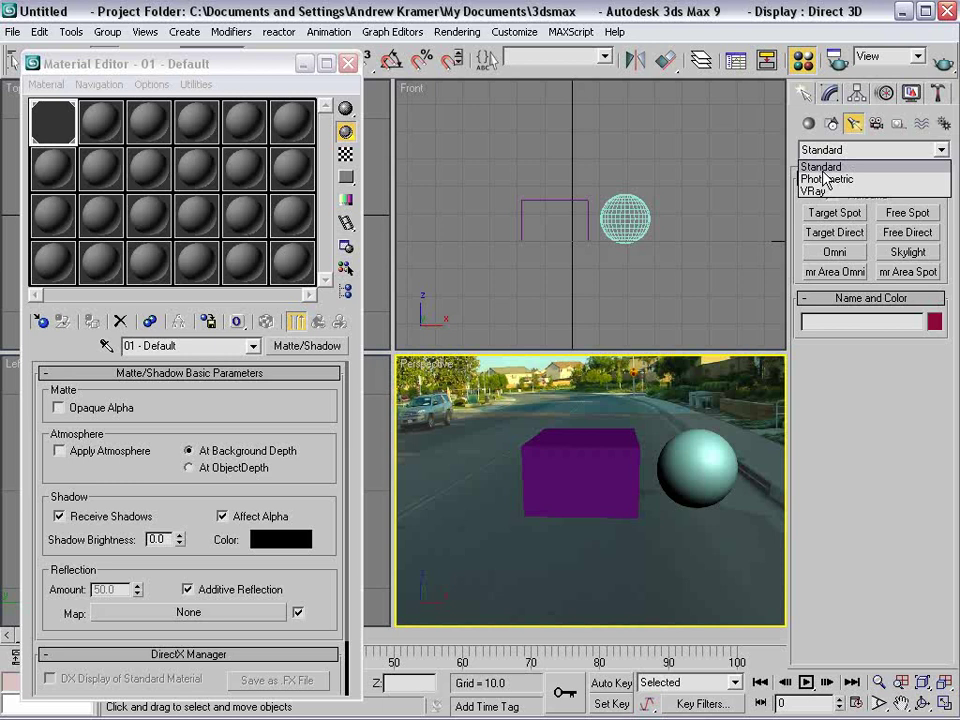
left_click(845, 152)
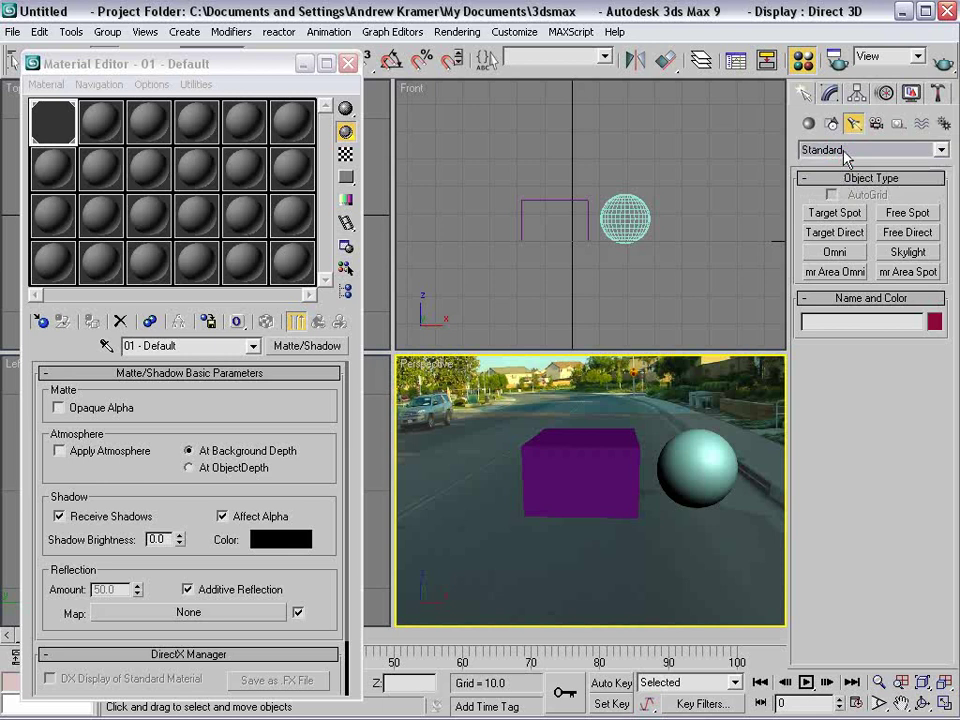
left_click(898, 262)
left_click(700, 572)
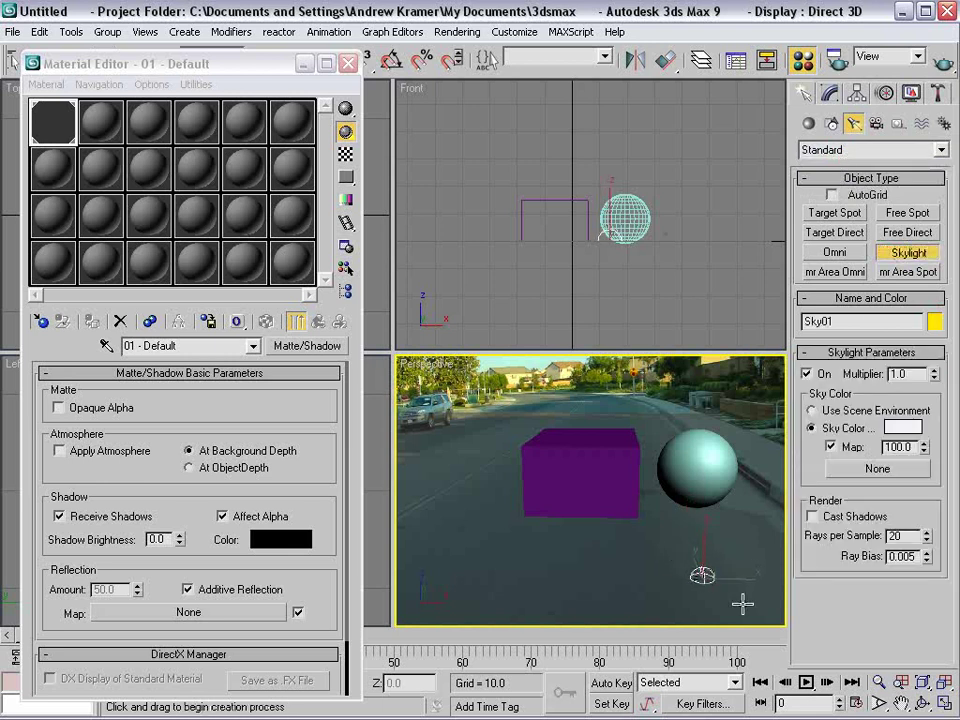
- Turn on Cast Shadows for the skylight and set its Rays per Sample to 4
left_click(830, 95)
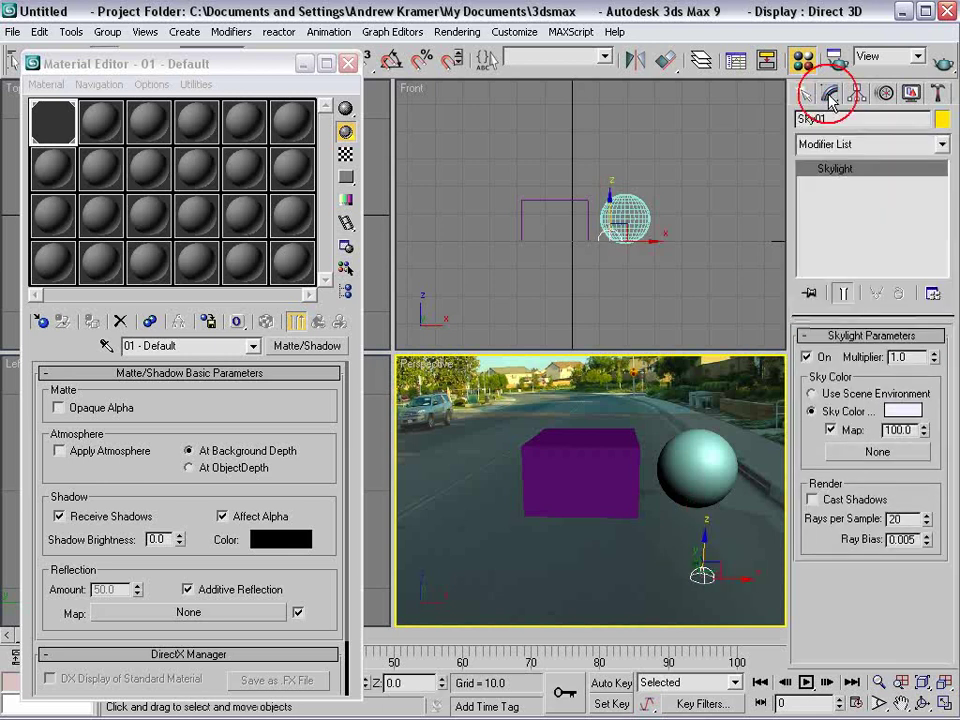
left_click(812, 500)
double_click(908, 518)
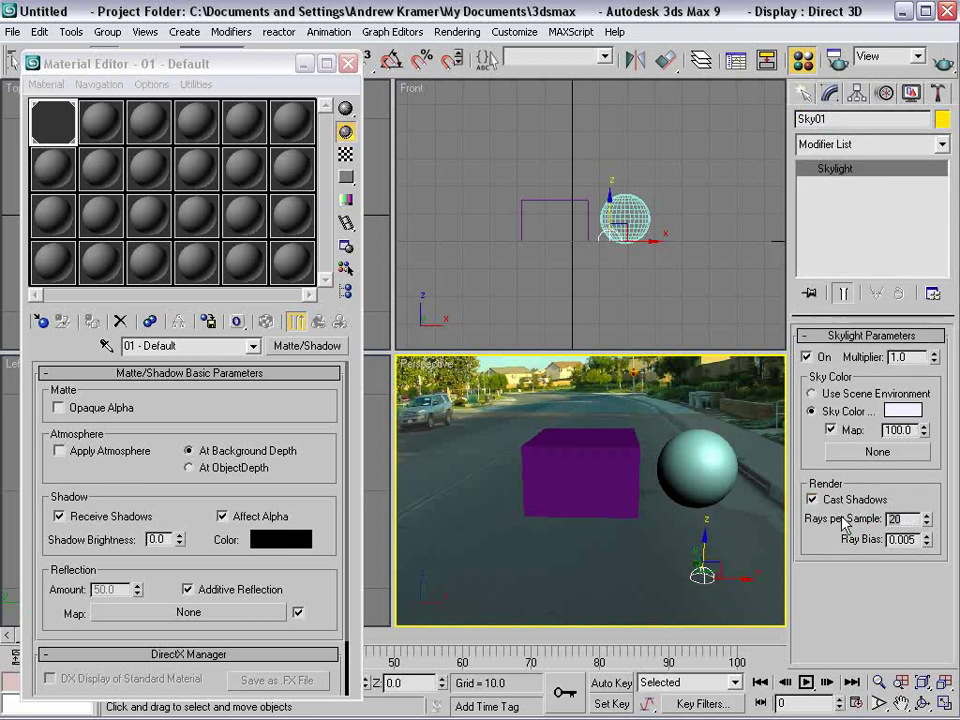
type("4")
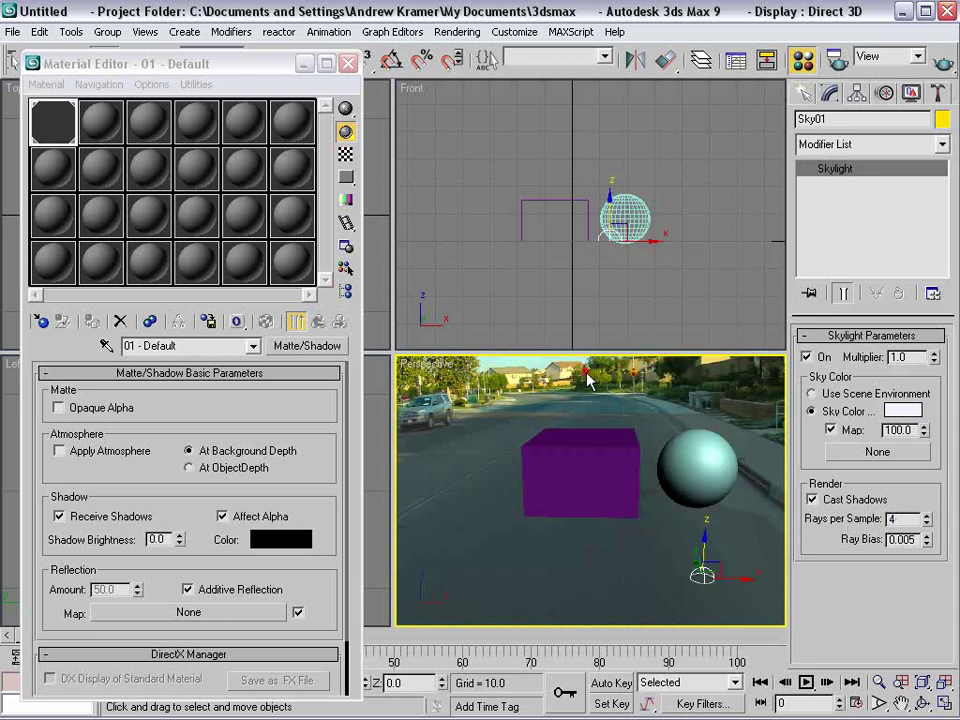
- Set the render output size to the HDTV (video) format at 864 x 486
left_click(836, 62)
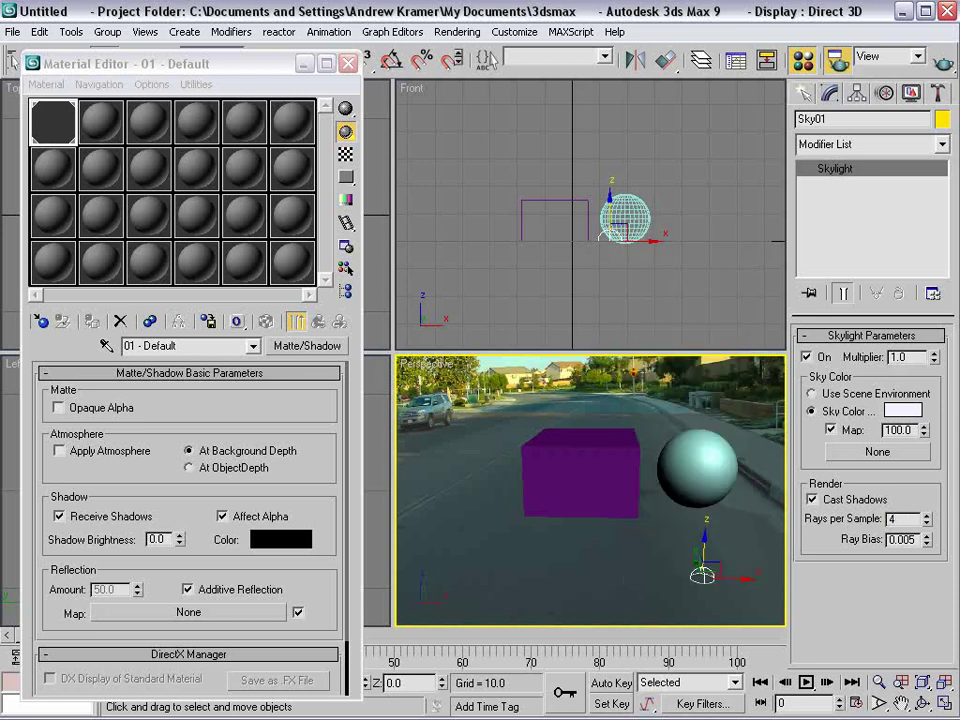
left_click(240, 305)
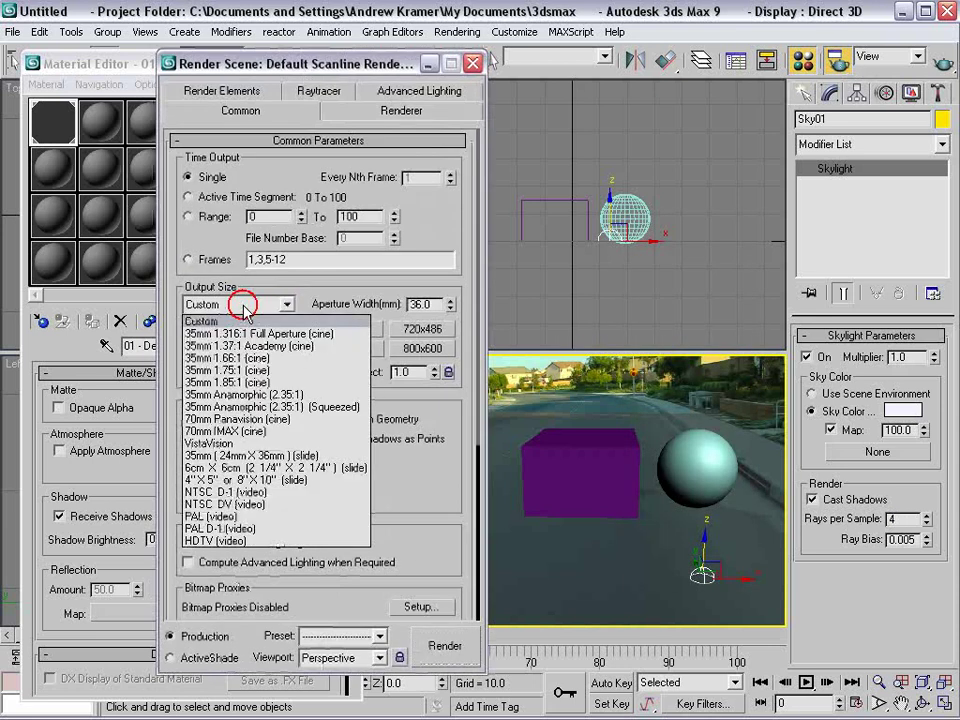
left_click(211, 540)
left_click(372, 349)
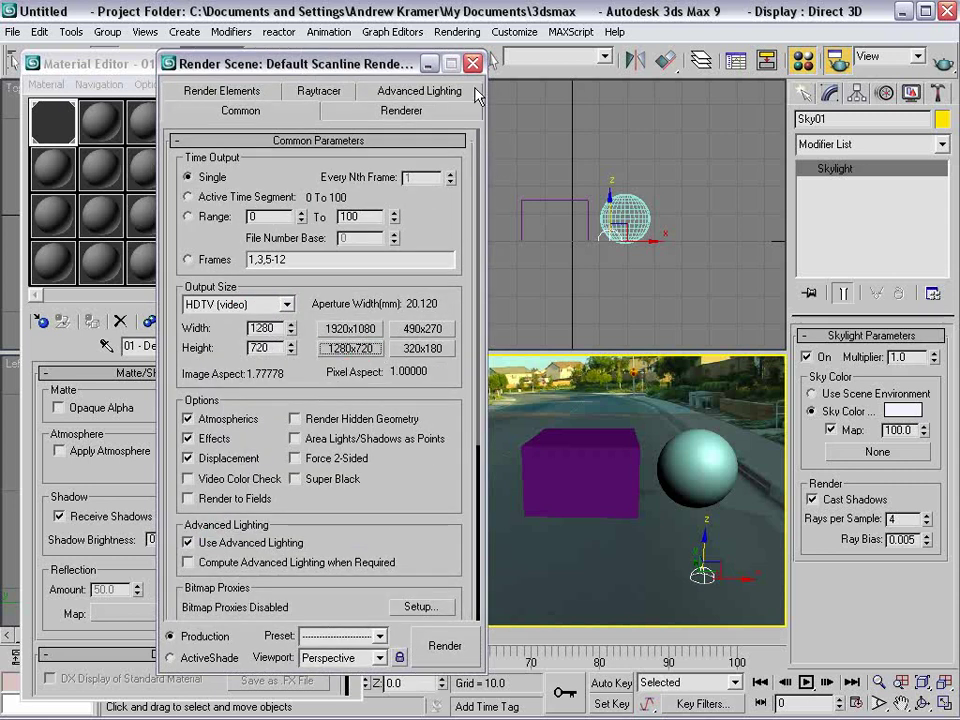
double_click(268, 327)
type("8")
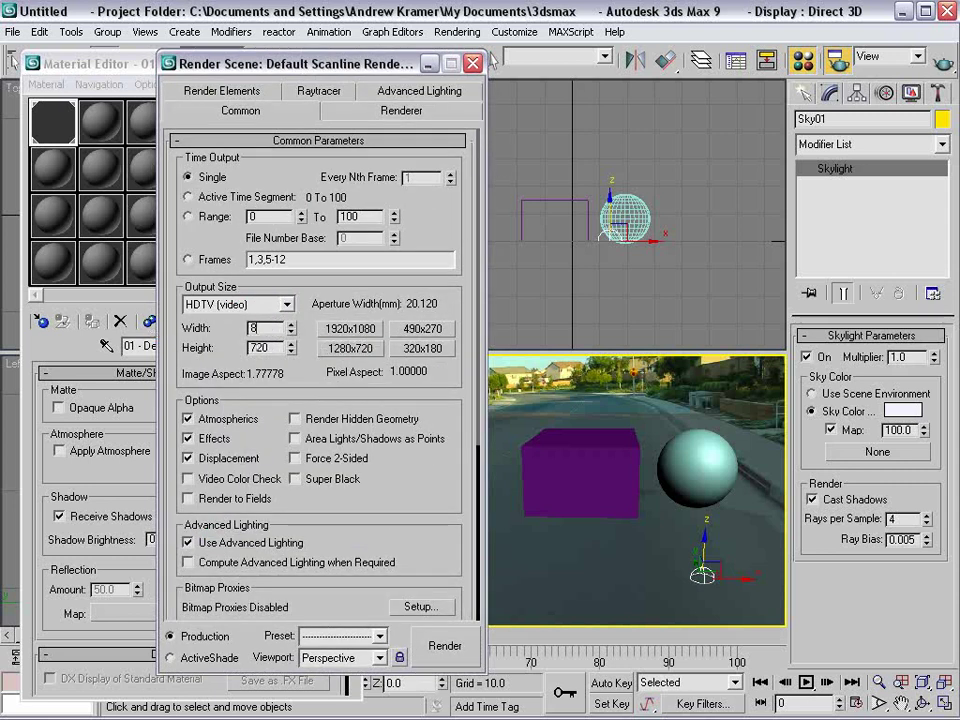
type("64")
key("Return")
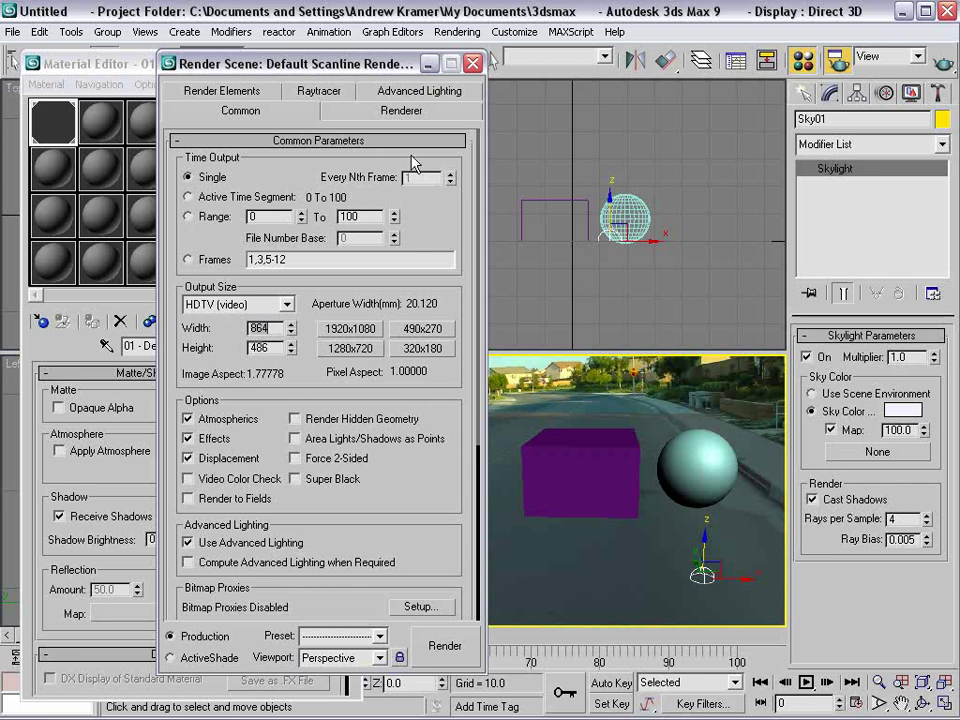
left_click(473, 63)
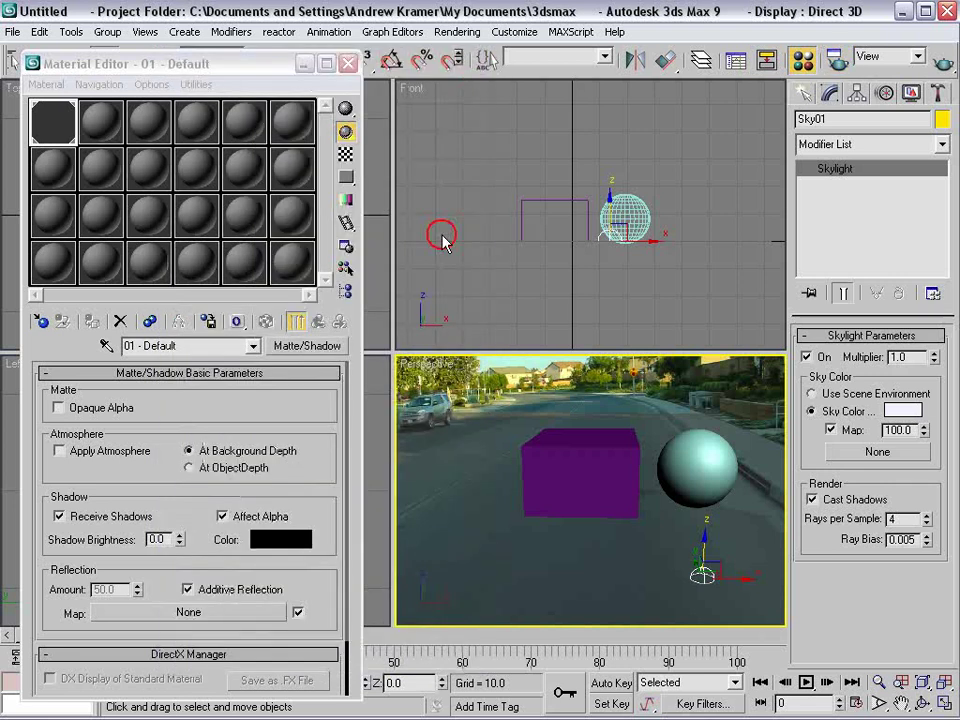
- Show the safe frame in the Perspective view and deselect the skylight
right_click(425, 370)
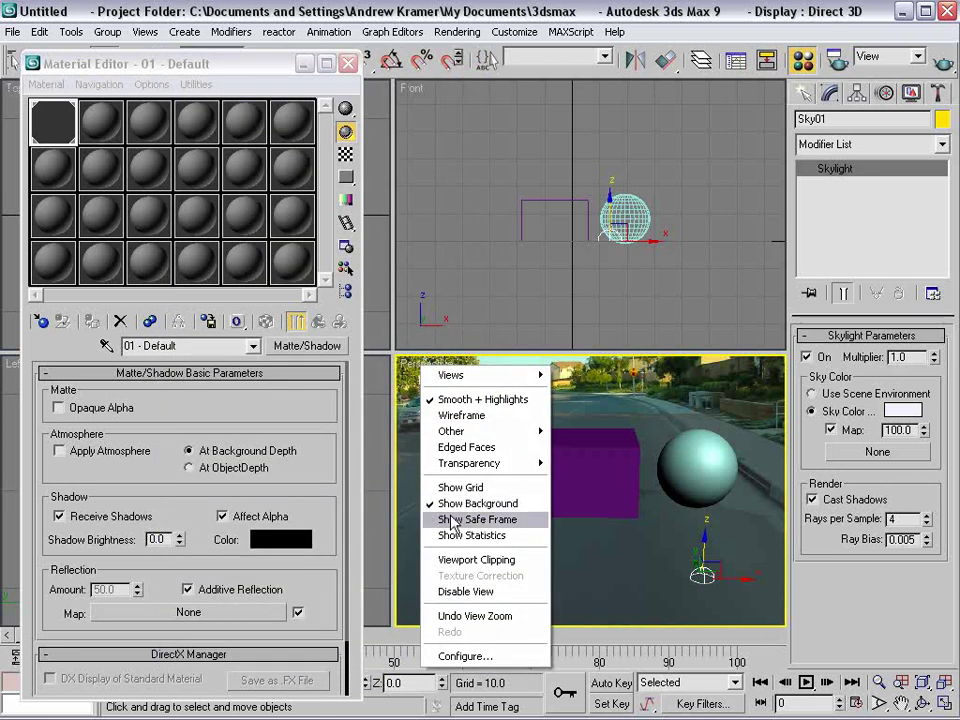
left_click(488, 519)
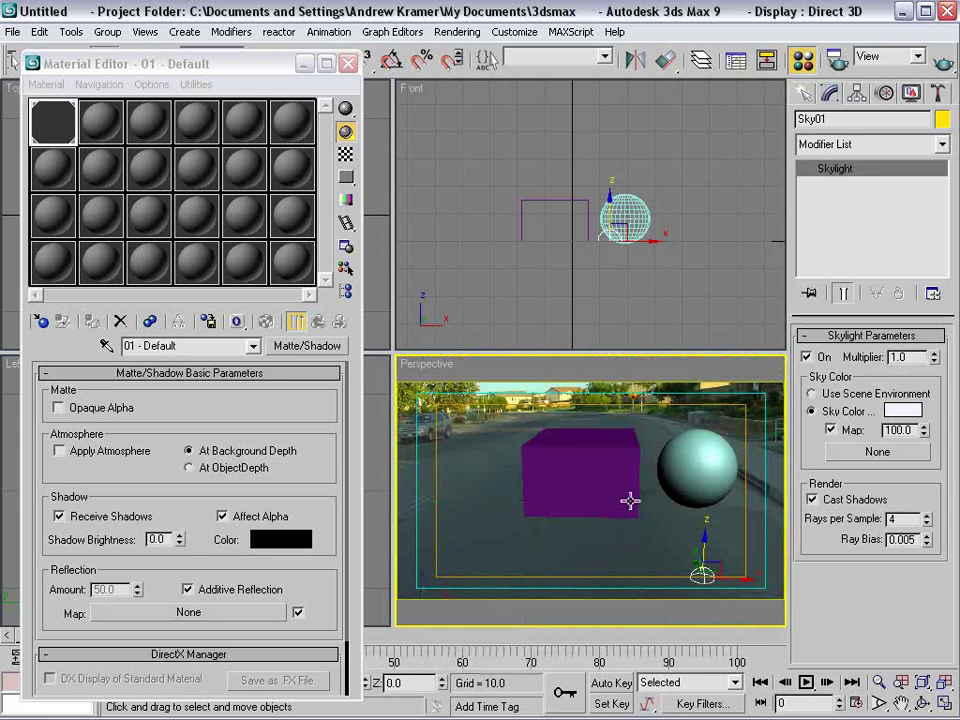
left_click(509, 416)
left_click(571, 372)
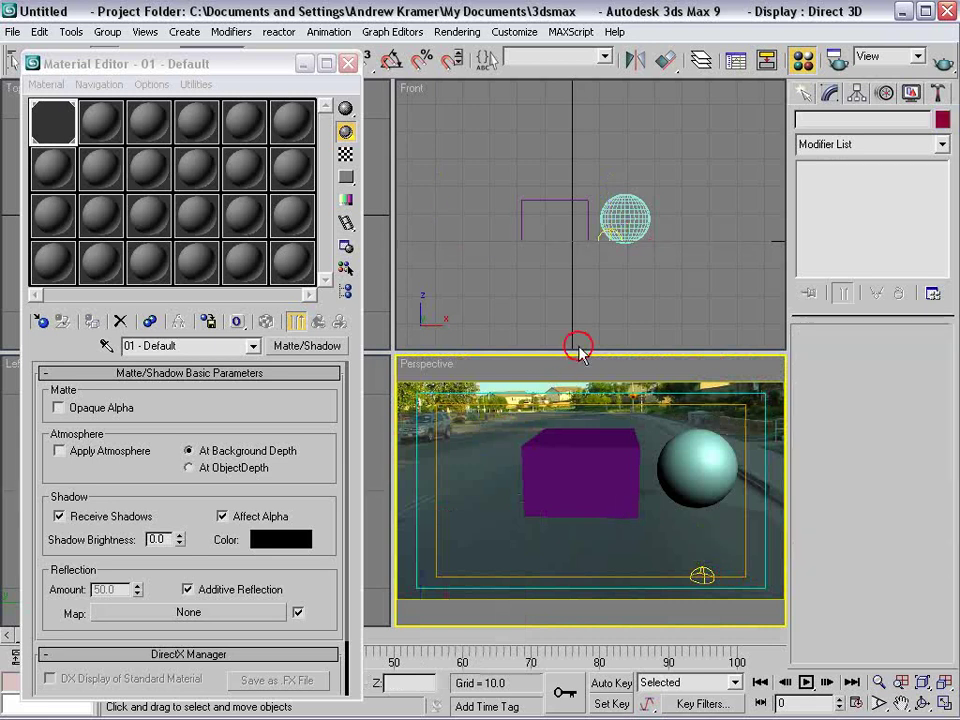
- Render the Perspective view to check the skylight shadows under the box and sphere, and close the rendered frame
left_click(943, 62)
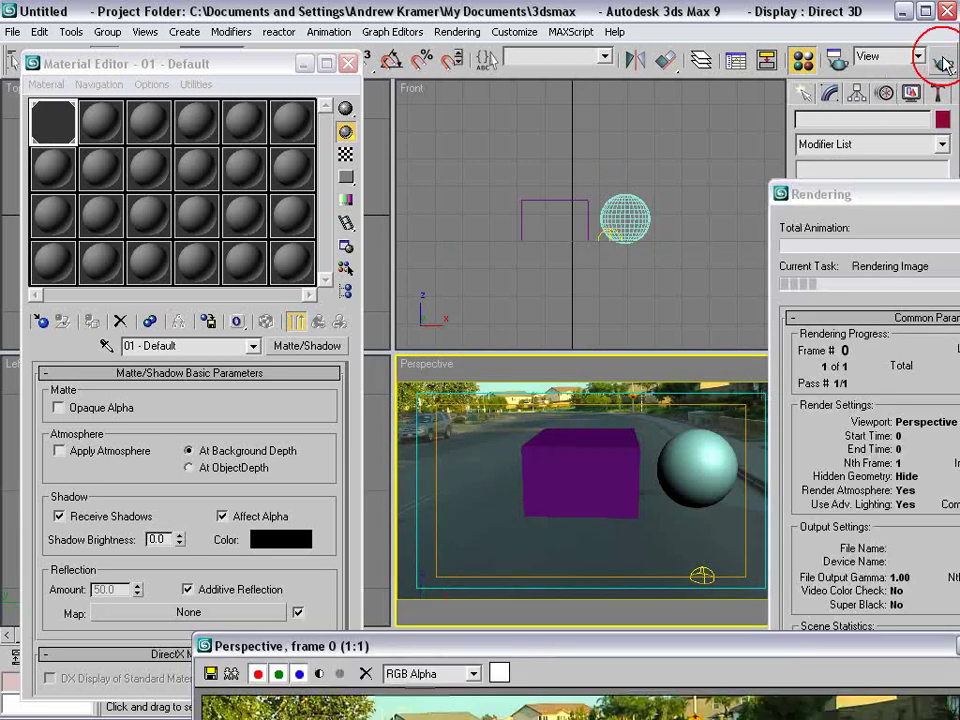
left_click_drag(562, 656, 408, 189)
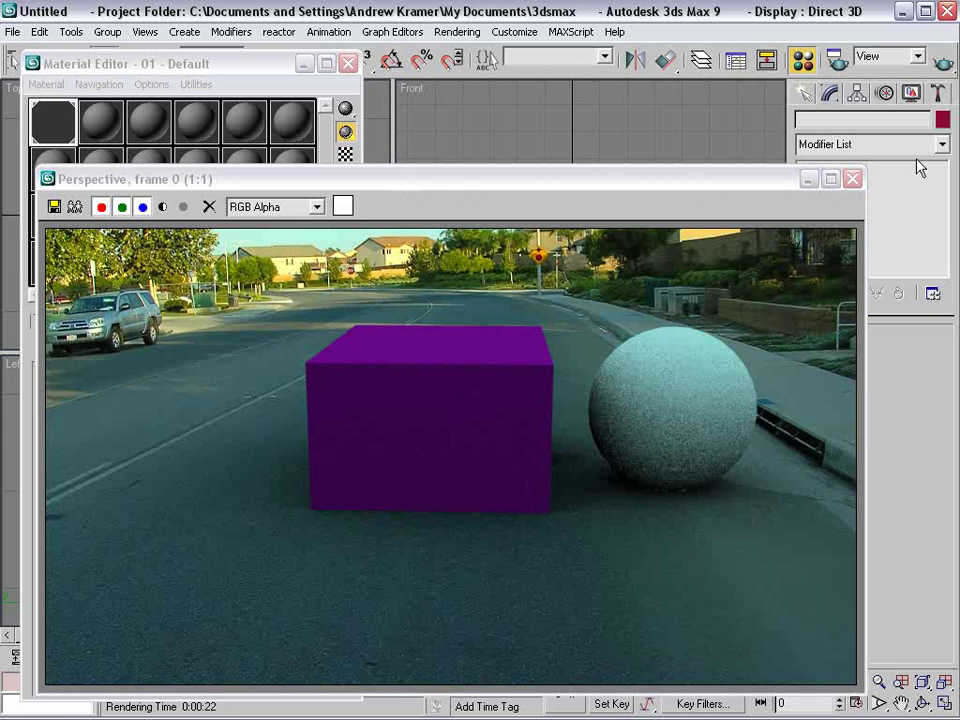
left_click(852, 183)
right_click(669, 358)
left_click(692, 376)
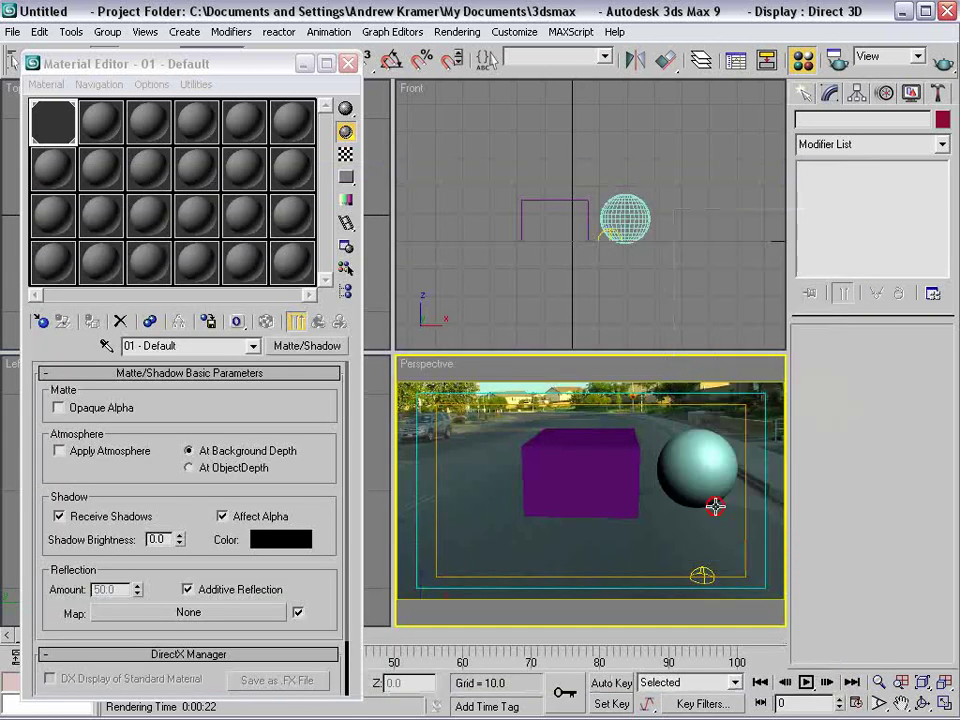
- Turn off Cast Shadows for the skylight, re-render the Perspective view to compare, and close the rendered frame
left_click(704, 566)
left_click(704, 567)
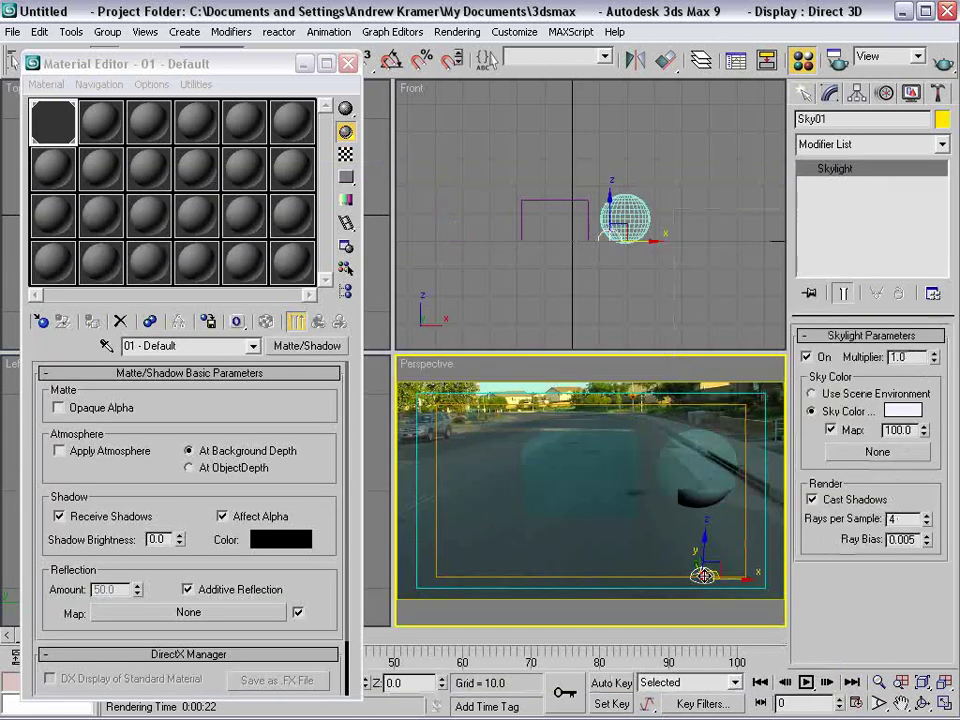
left_click(813, 500)
left_click(613, 416)
left_click(943, 64)
left_click(943, 64)
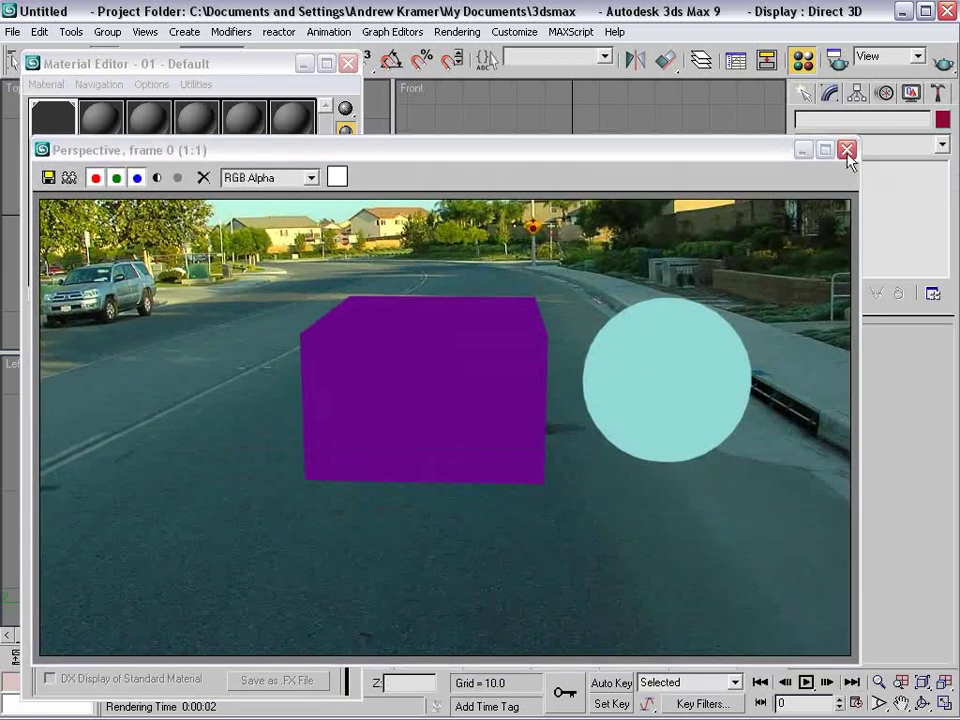
left_click(846, 150)
right_click(639, 386)
left_click(640, 397)
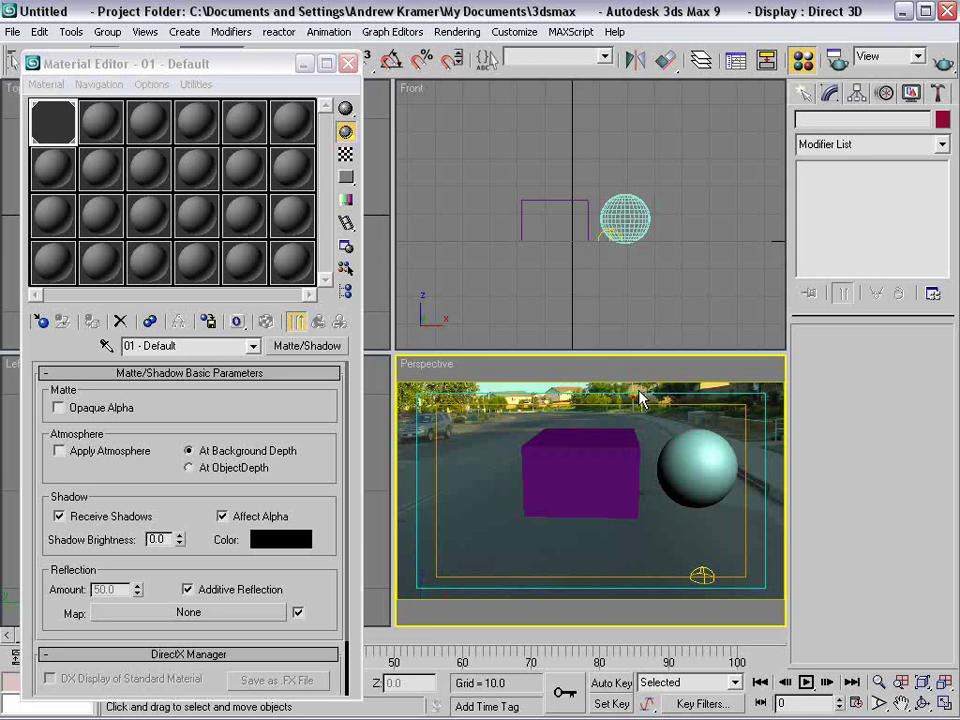
- Close the Material Editor and delete the box and sphere from the scene
left_click(348, 63)
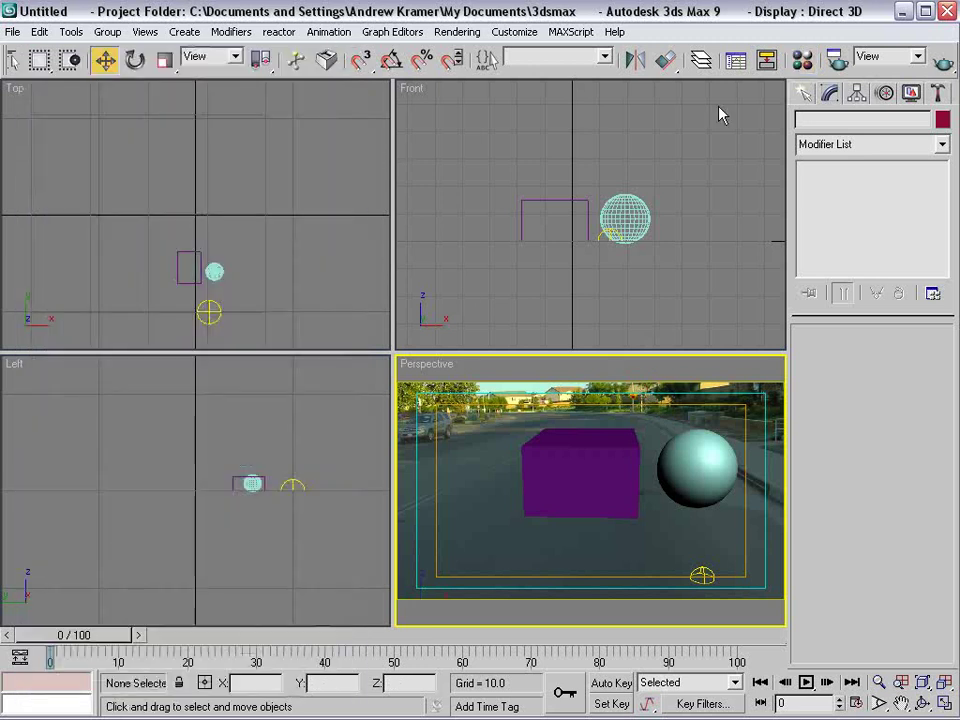
left_click_drag(645, 182, 510, 197)
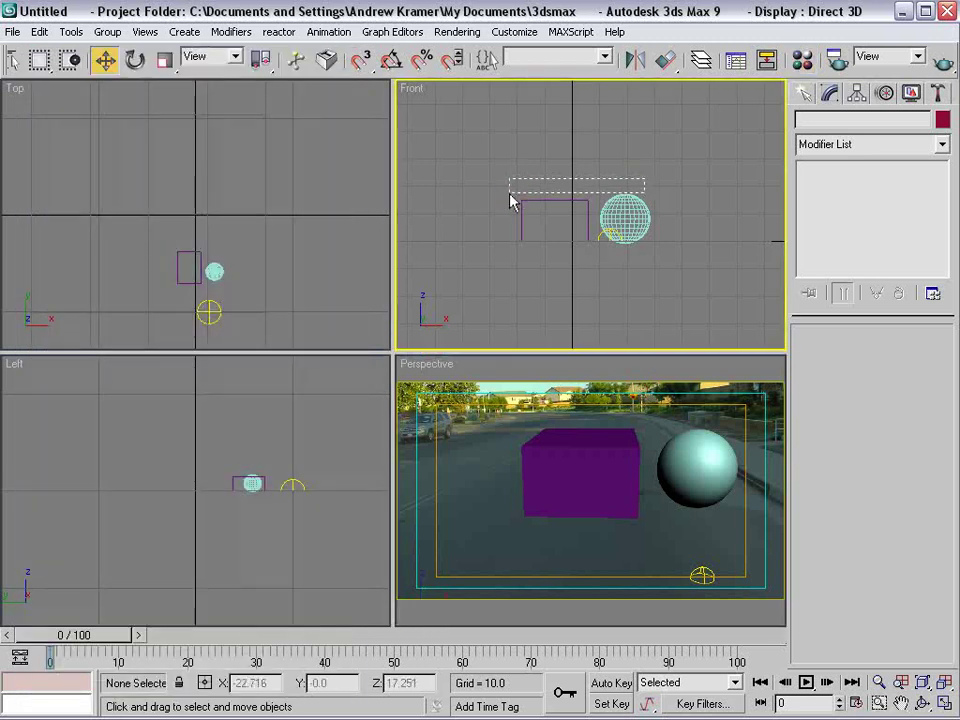
key("Delete")
left_click(521, 477)
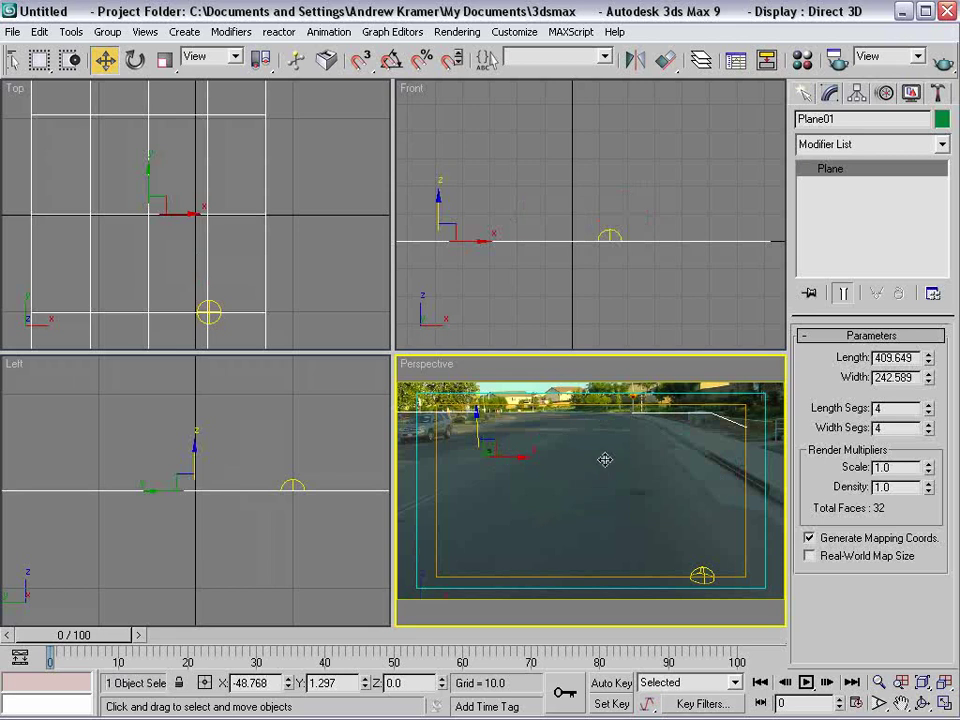
- Create a PF Source particle emitter on the road, centred at about X -9, Y -40, and activate the Move tool
left_click(802, 93)
left_click(808, 123)
left_click(829, 151)
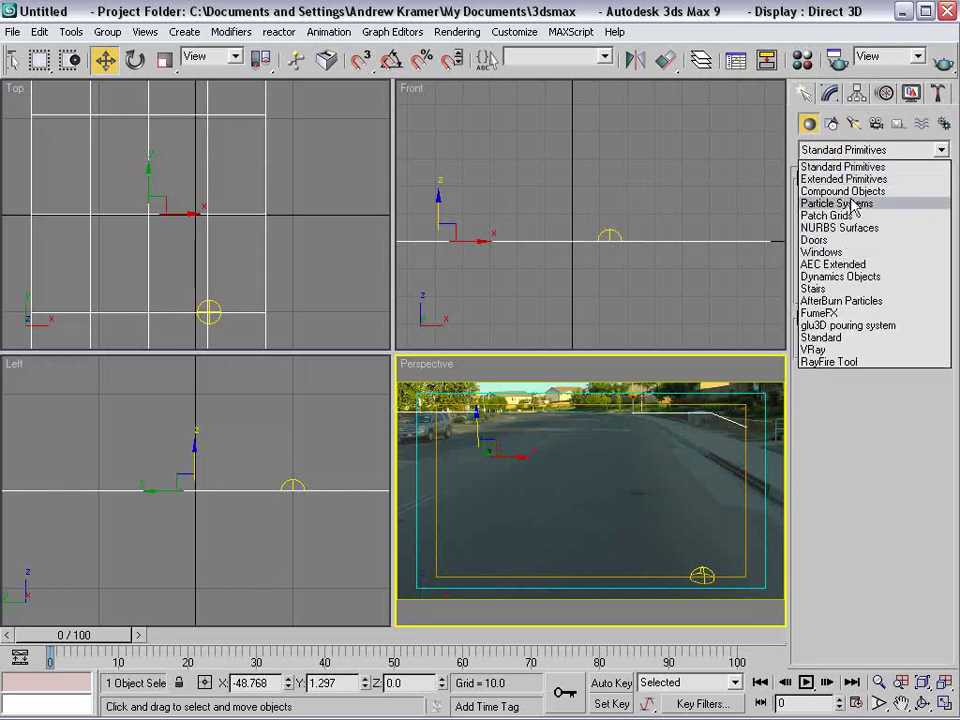
left_click(853, 205)
left_click(824, 214)
left_click_drag(525, 465, 660, 513)
key("w")
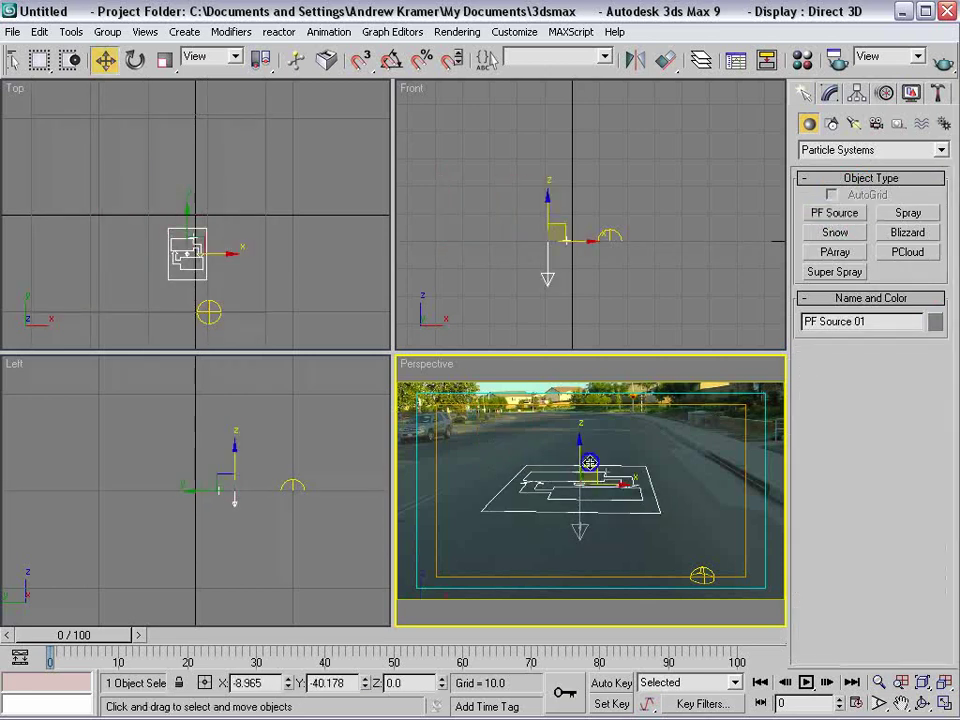
- Raise the particle emitter to about Z 53 above the road and scrub to frame 13 to preview the falling particles
right_click(577, 451)
left_click(606, 468)
left_click_drag(579, 451, 572, 242)
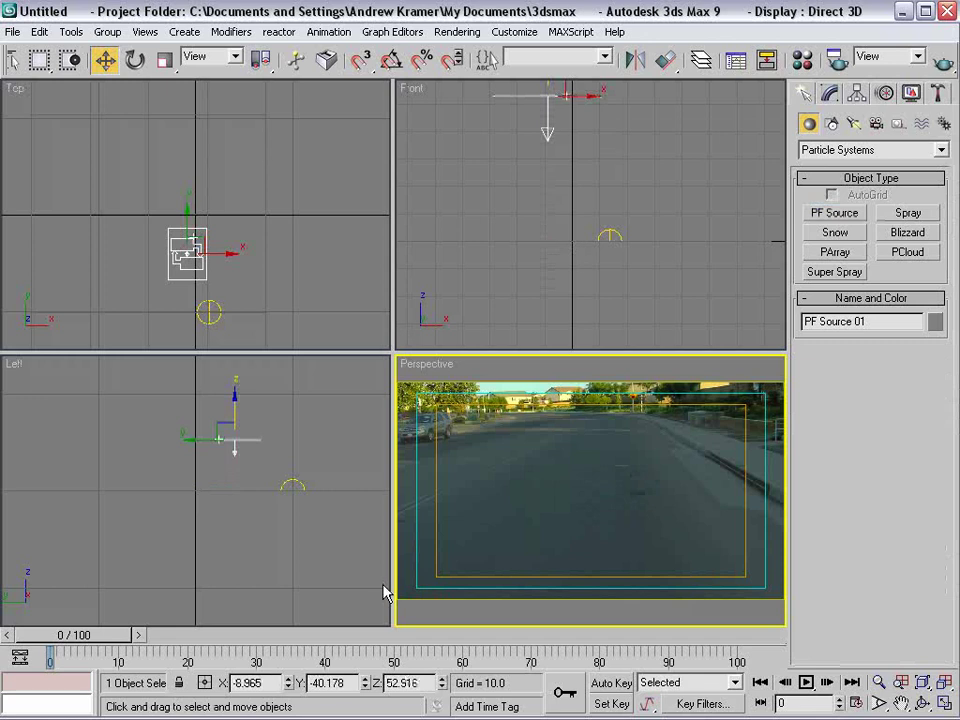
left_click_drag(96, 636, 183, 662)
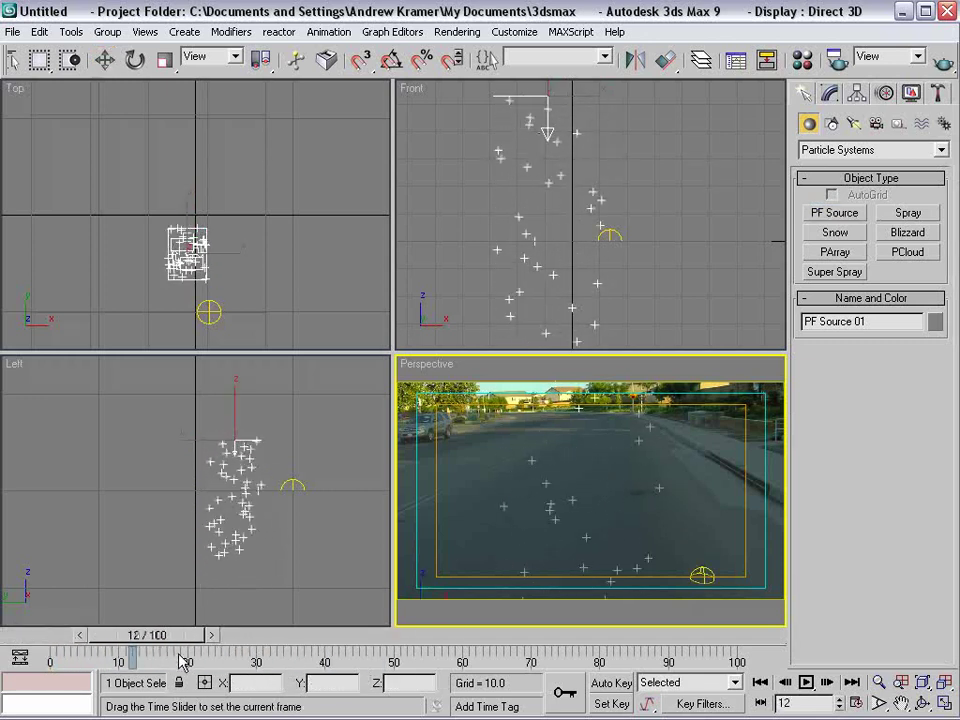
key("w")
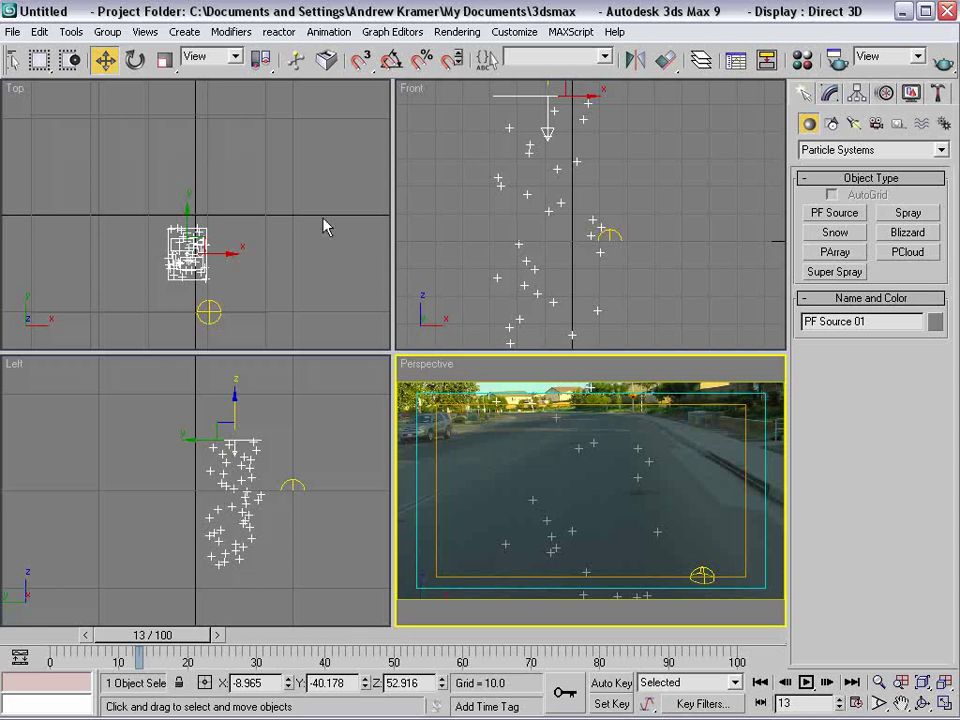
- Open Particle View with the emitter's parameters, and enlarge the window and event area until every operator in Event 01 is visible
key("6")
left_click(829, 93)
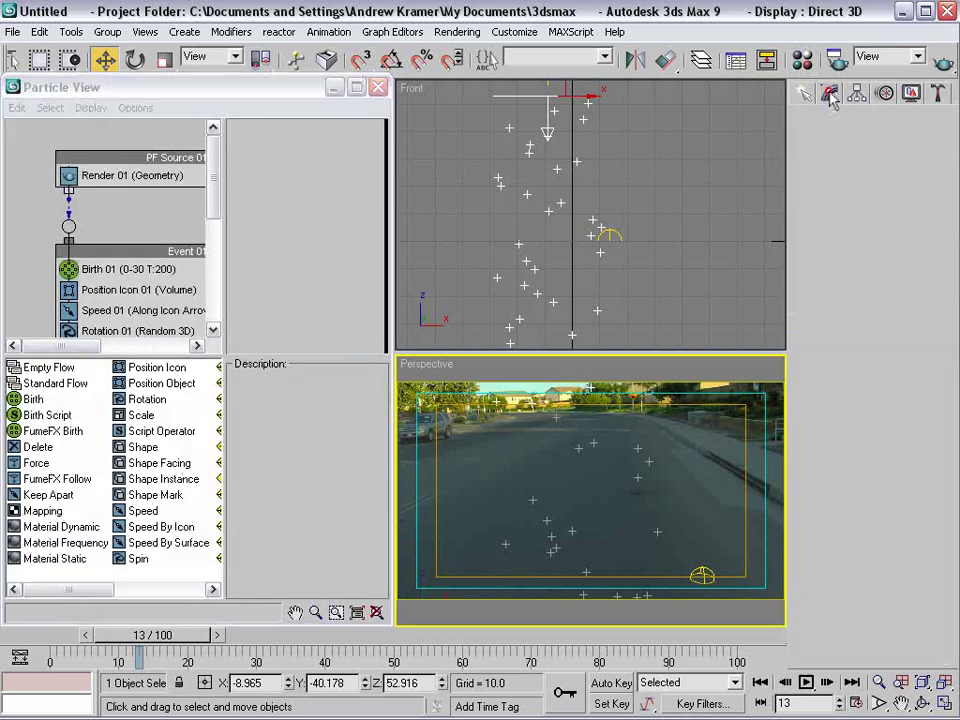
left_click(877, 385)
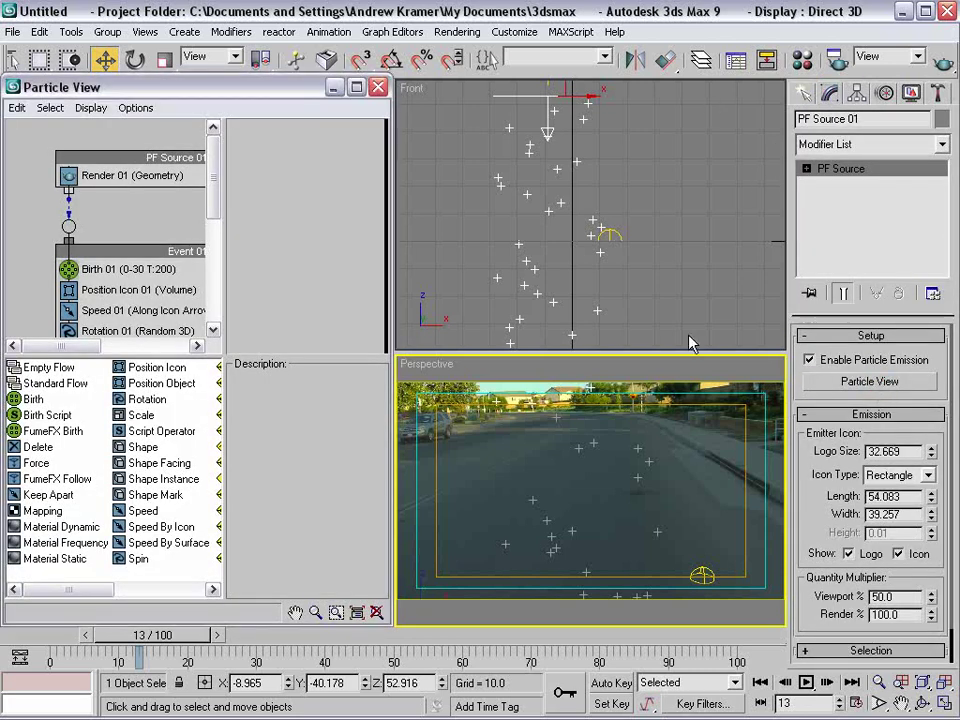
left_click_drag(268, 90, 282, 53)
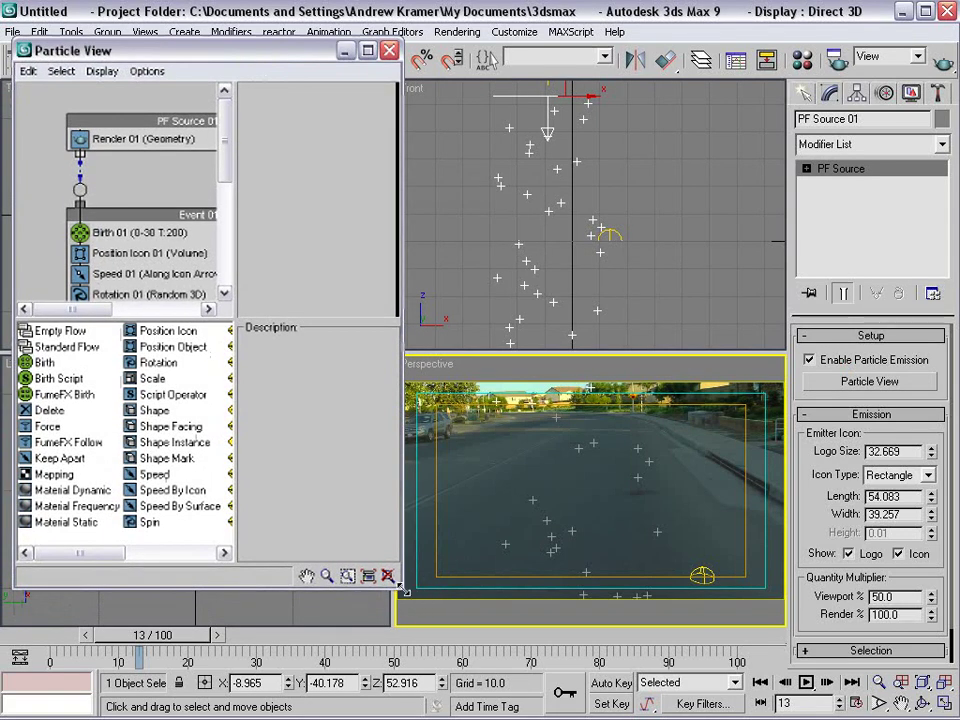
left_click_drag(403, 591, 474, 612)
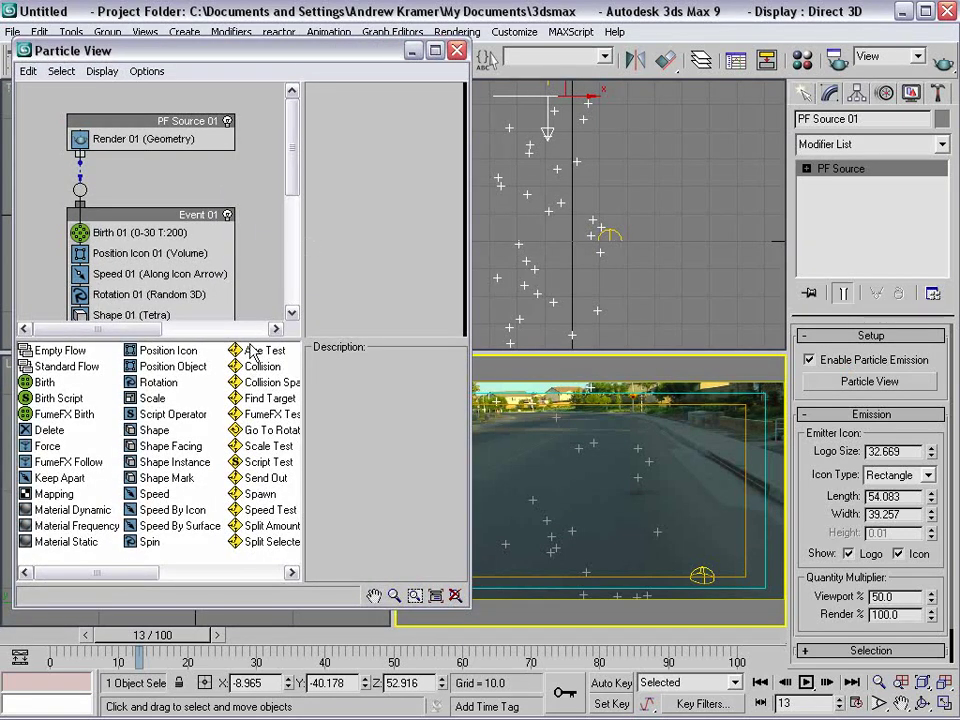
left_click_drag(242, 340, 242, 425)
left_click(140, 253)
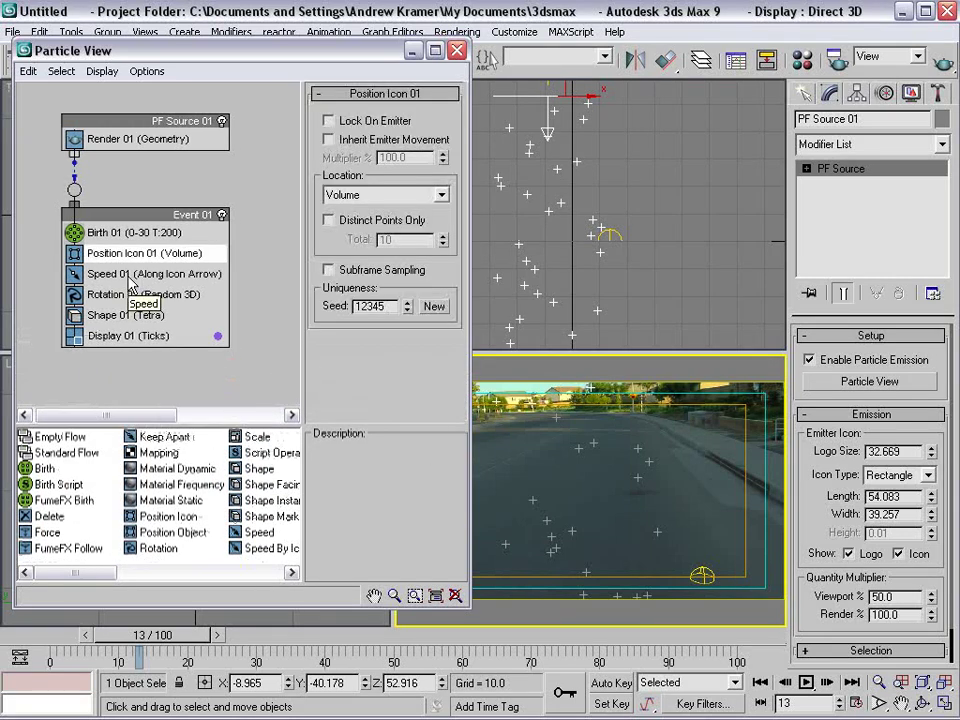
left_click_drag(124, 220, 127, 228)
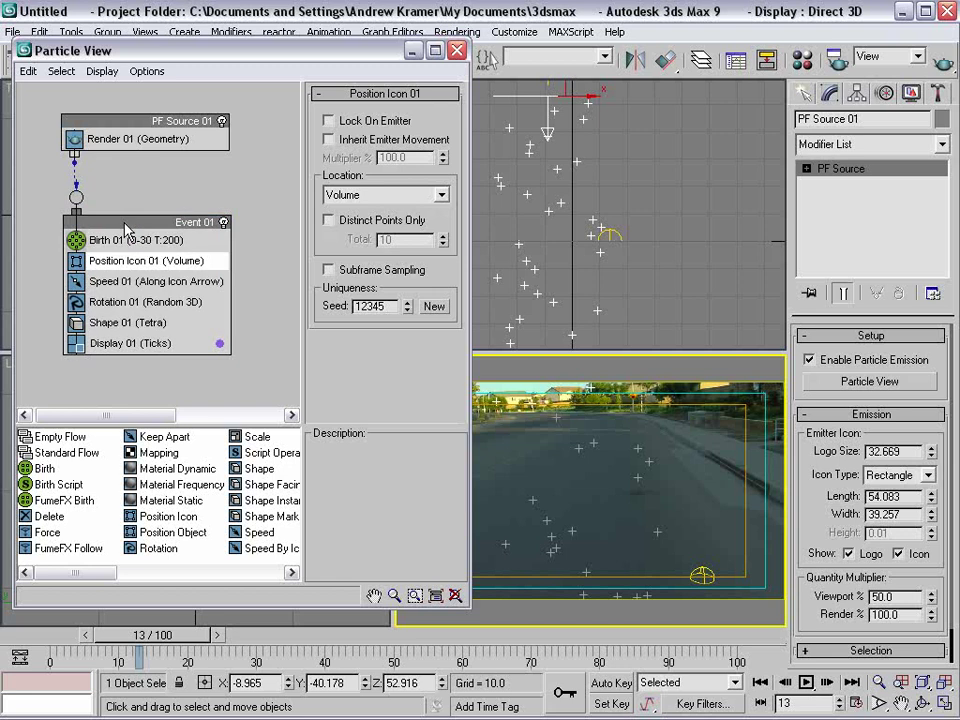
- Delete the Rotation and Shape operators from Event 01
left_click(105, 302)
key("Delete")
left_click(96, 303)
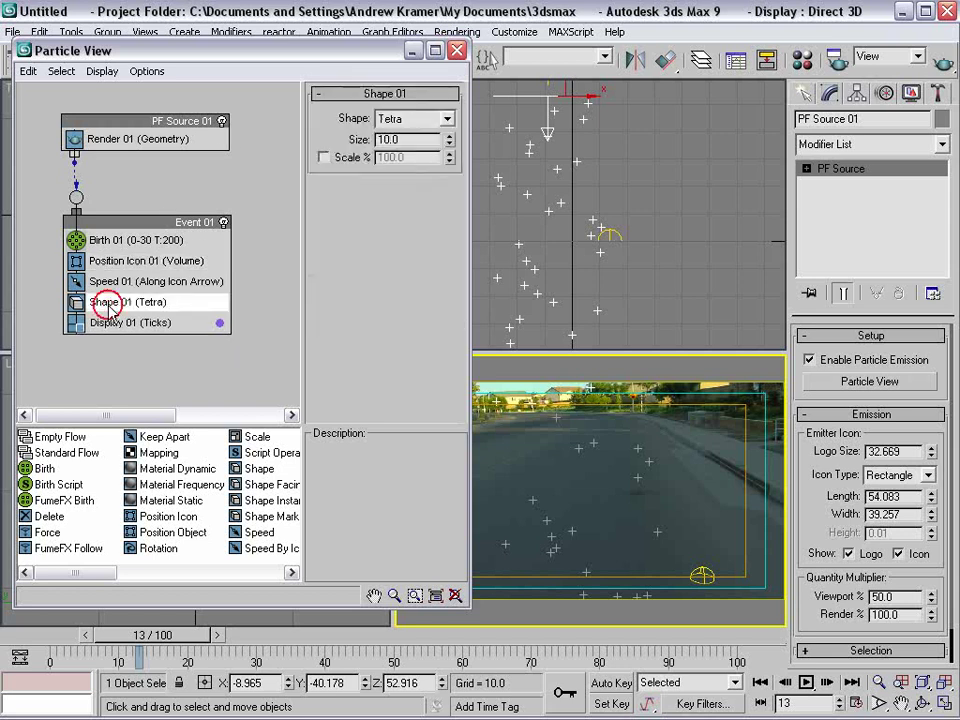
key("Delete")
- Set the Birth operator's Emit Stop to 0 and Amount to 1, go to frame 3, and close Particle View
left_click(110, 244)
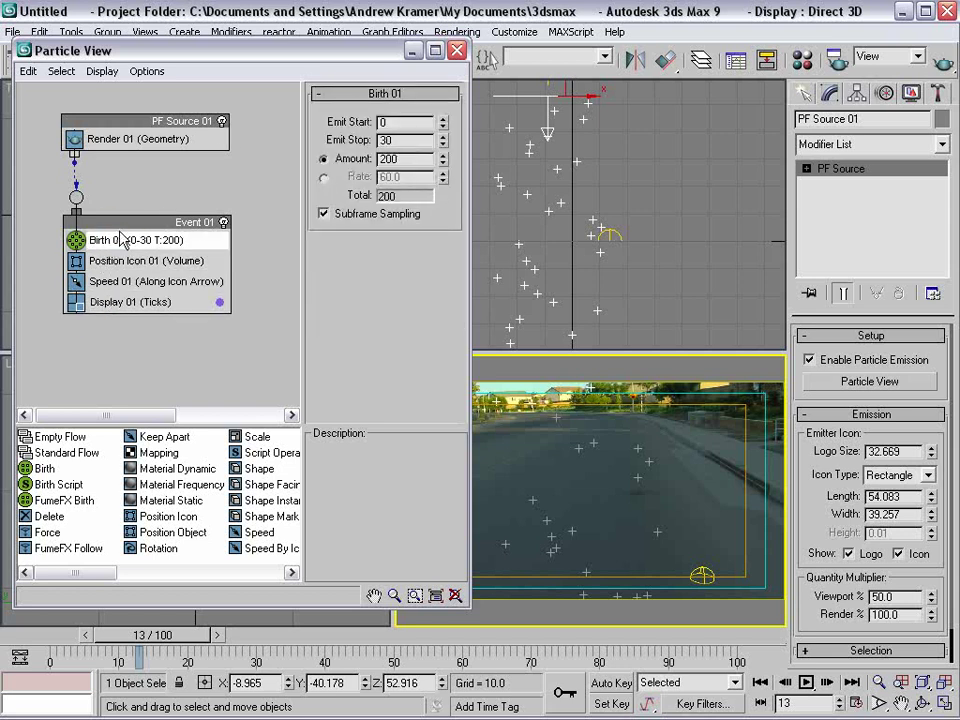
type("0")
key("Return")
left_click_drag(428, 160, 265, 147)
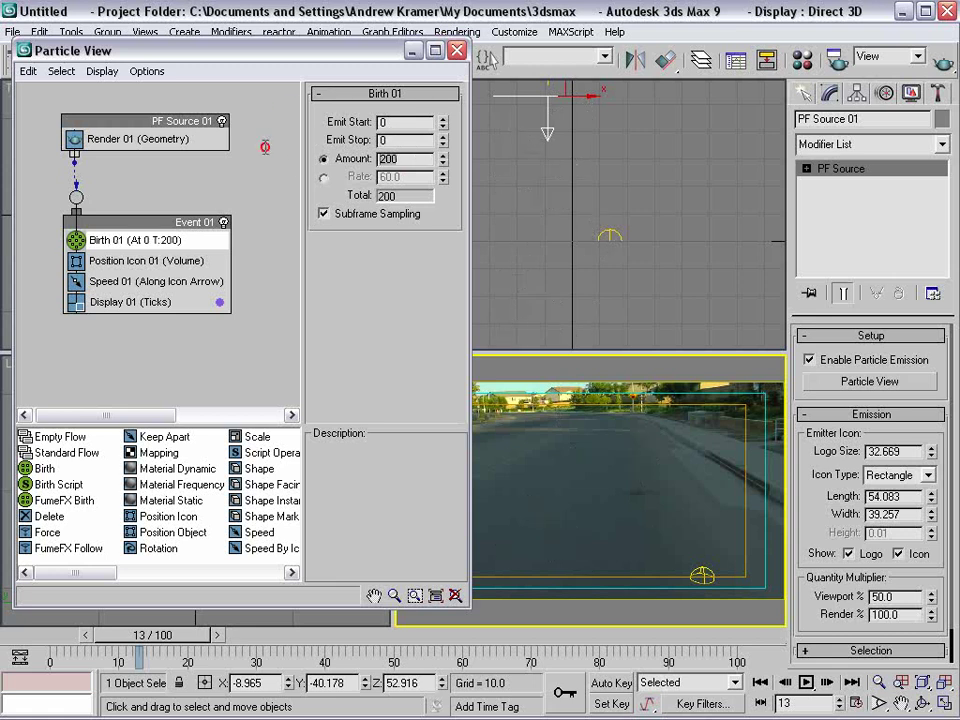
type("1")
key("Return")
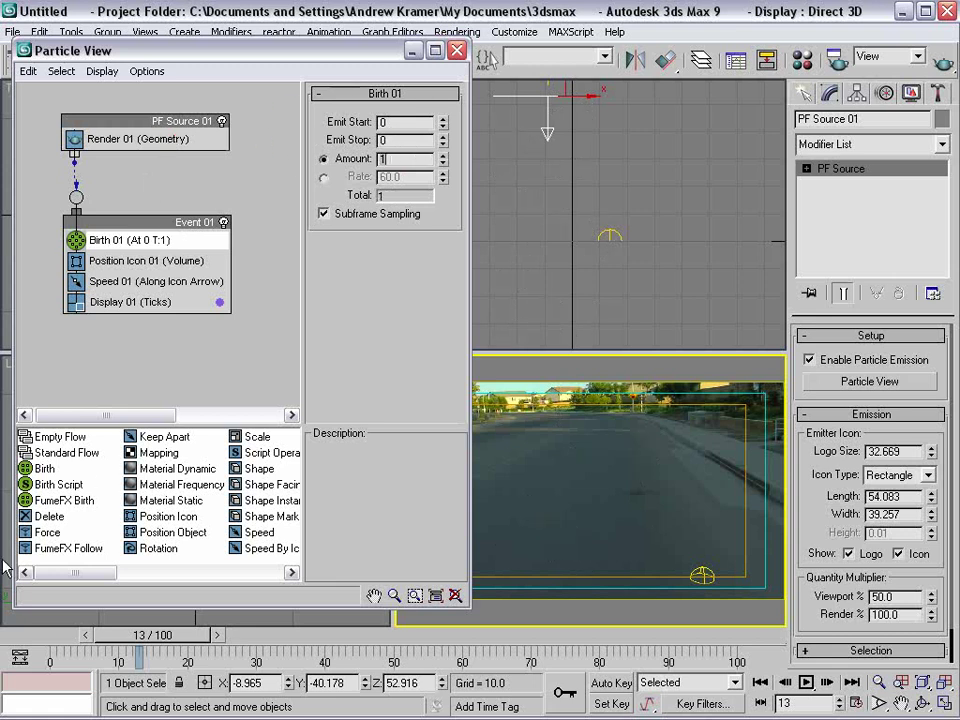
left_click_drag(170, 635, 103, 606)
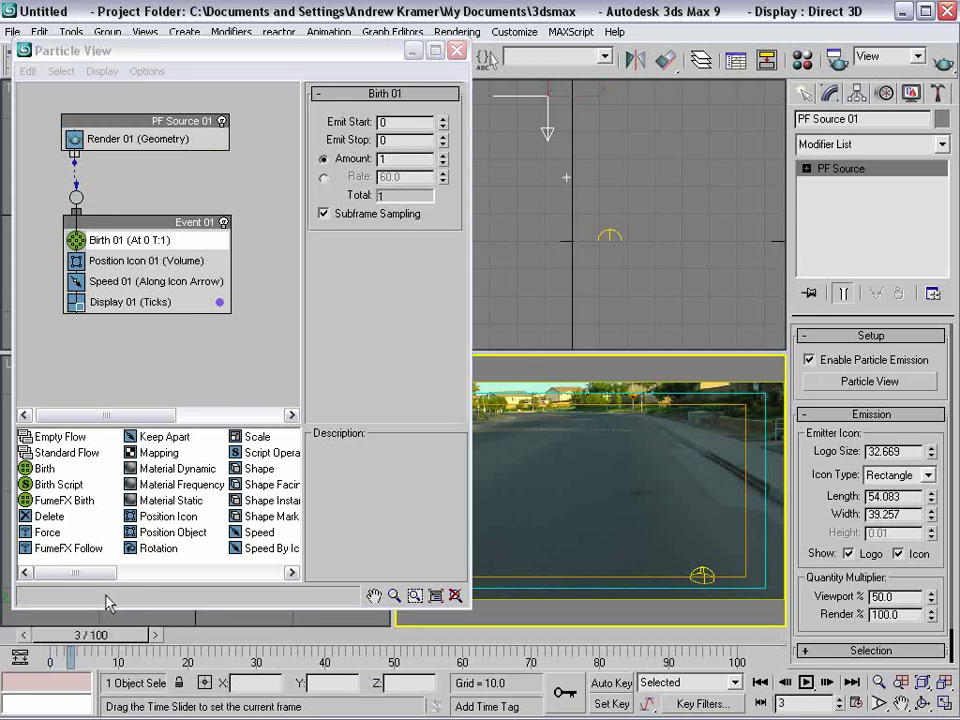
left_click(456, 50)
- Draw a Deflector space warp about 120 wide and 195 long over the road in the Perspective view
right_click(553, 422)
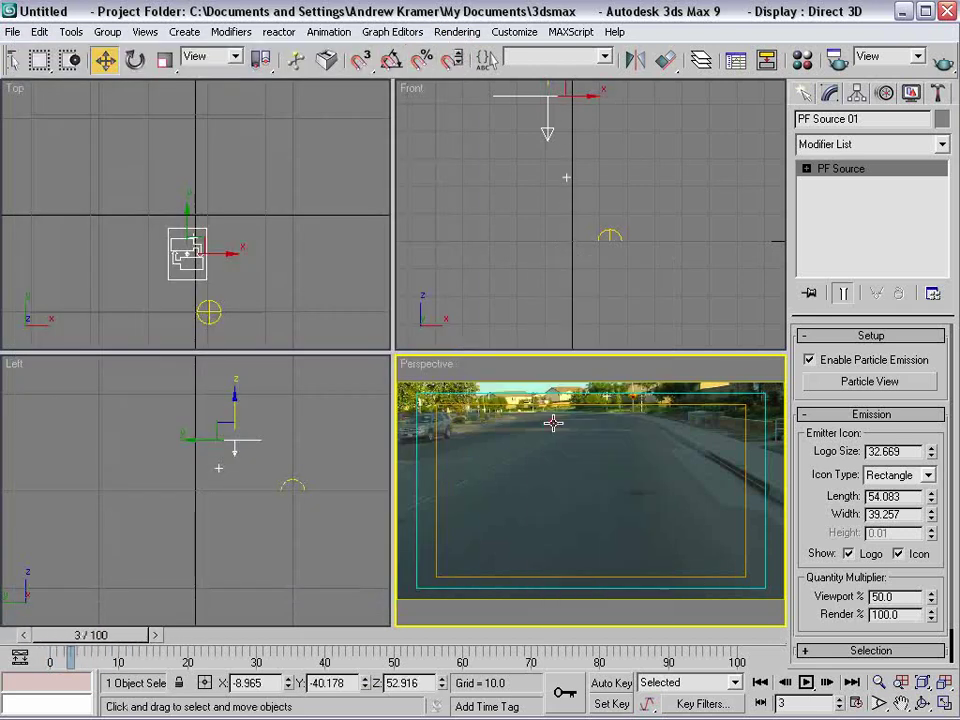
left_click(586, 388)
left_click(803, 93)
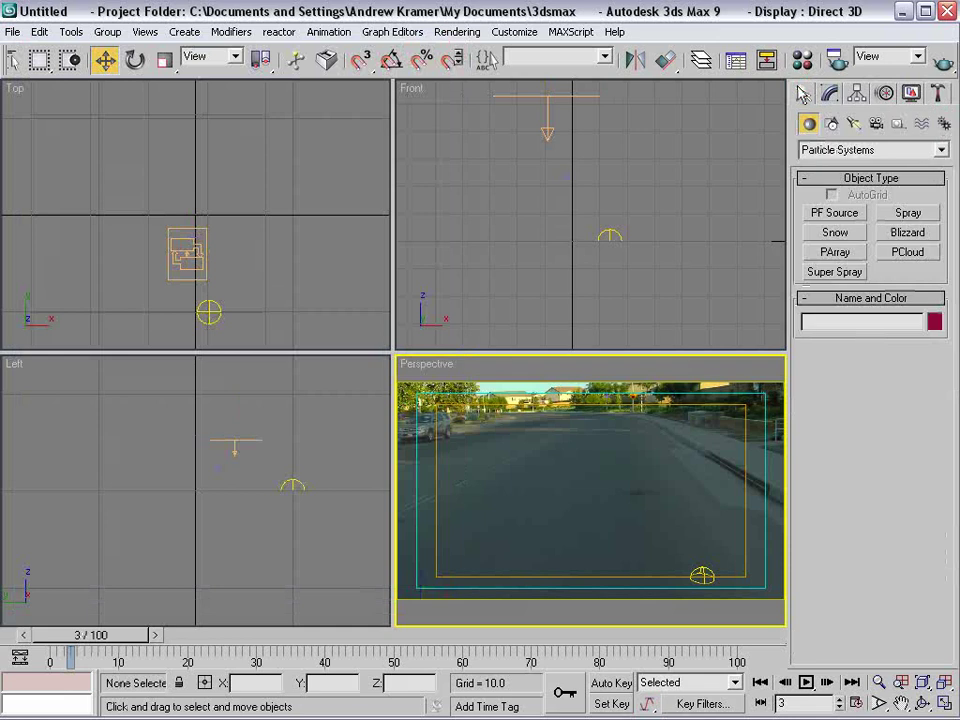
left_click(921, 123)
left_click(830, 150)
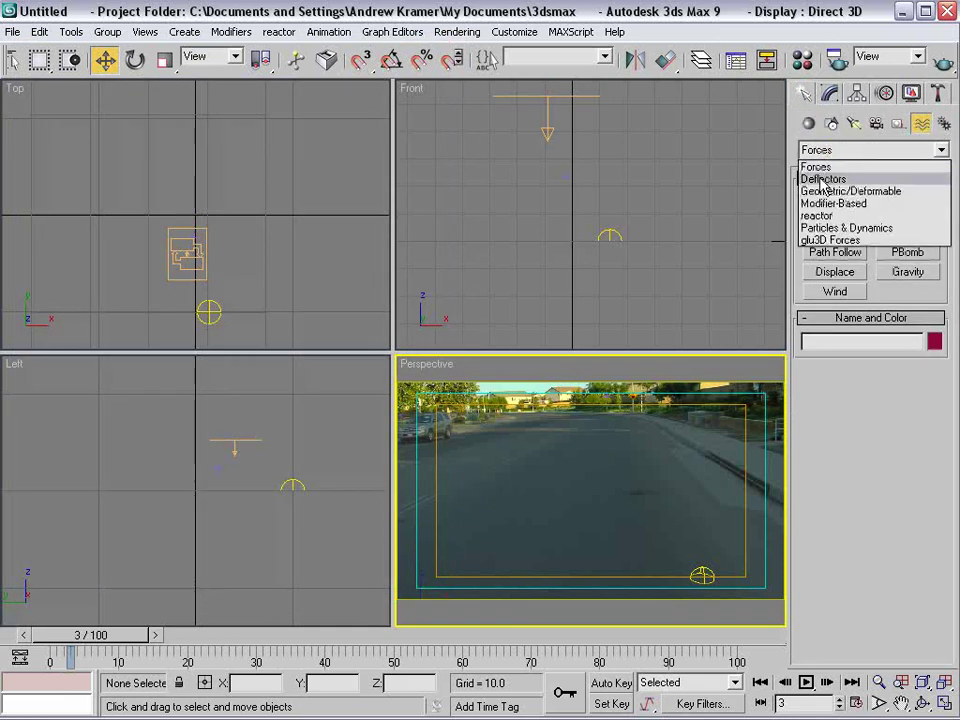
left_click(823, 178)
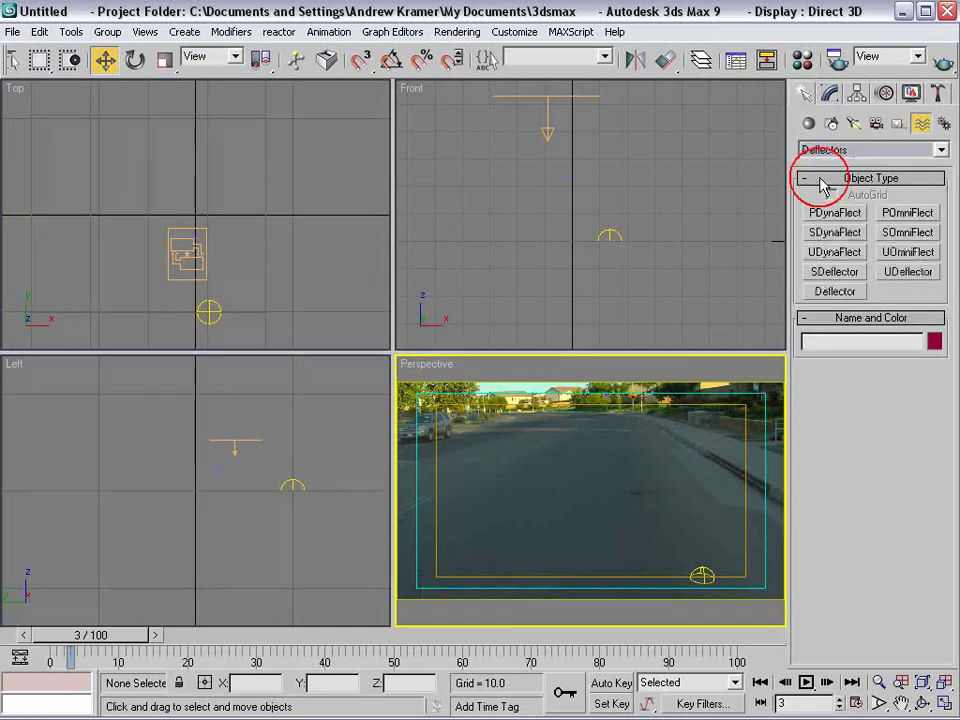
left_click(835, 293)
left_click_drag(447, 438, 765, 585)
left_click_drag(930, 610, 958, 685)
scroll(214, 218, "down", 4)
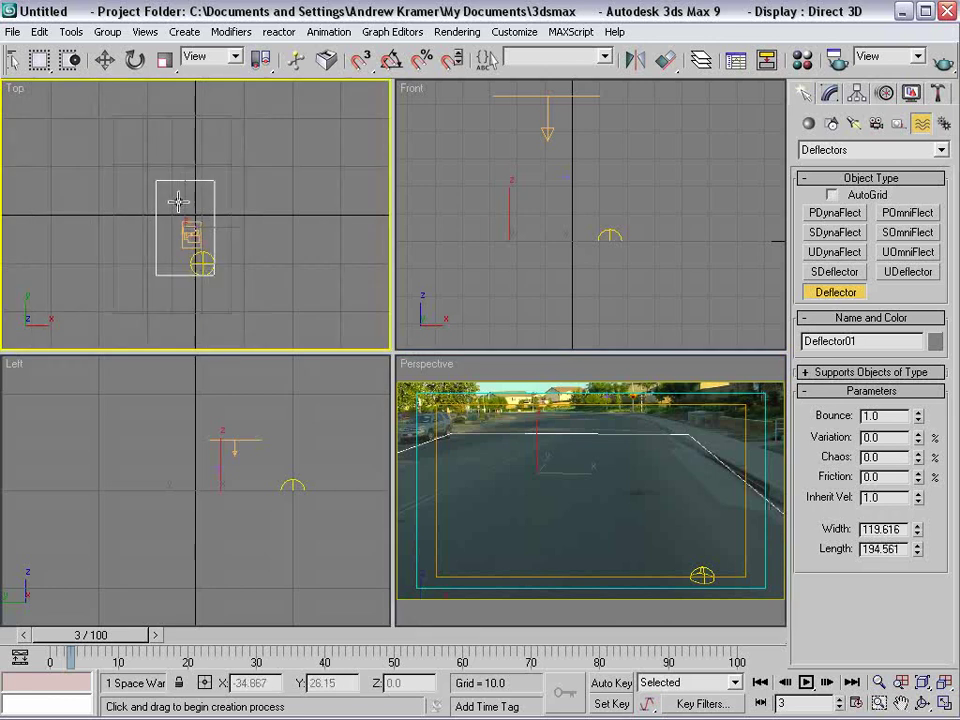
- Move the deflector in the Top view so that it is centred under the particle emitter, and deselect it
key("w")
left_click_drag(193, 219, 200, 228)
left_click(600, 404)
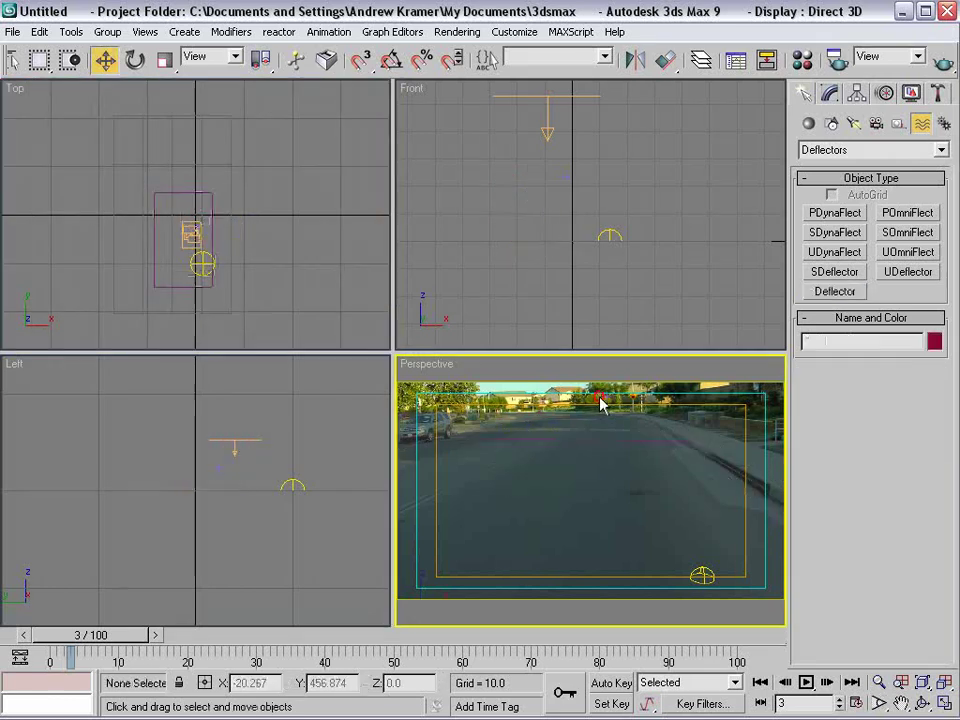
- Create a Wind force with an icon size of about 3.9 beside the skylight in the Front view and inspect its direction
left_click(868, 151)
left_click_drag(635, 212, 604, 222)
scroll(534, 225, "up", 2)
left_click(832, 289)
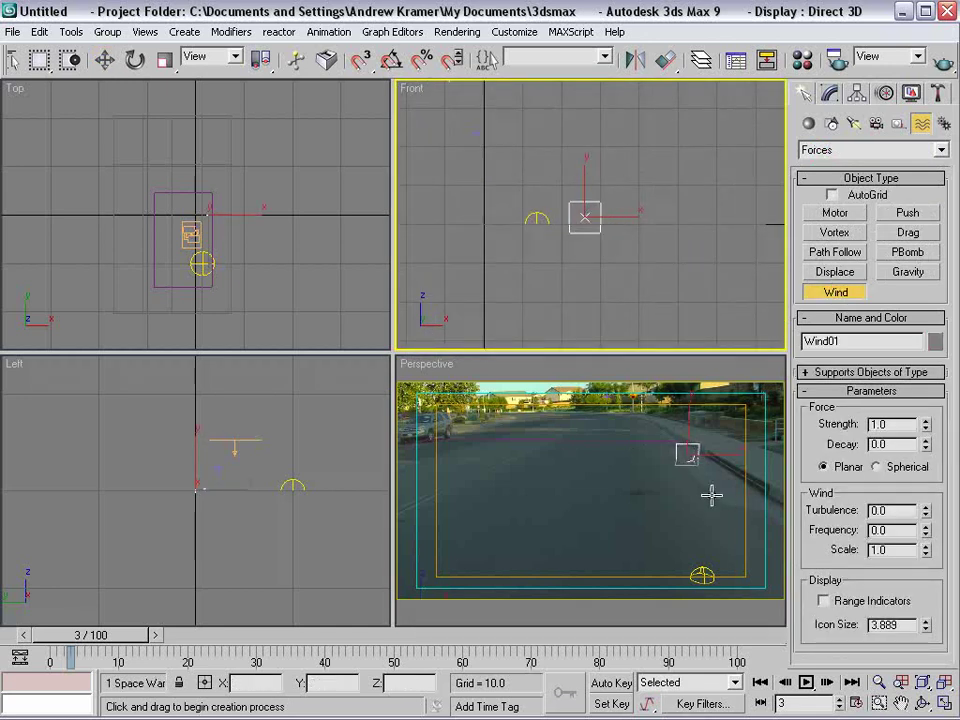
scroll(184, 483, "up", 4)
middle_click(193, 491)
scroll(195, 489, "up", 9)
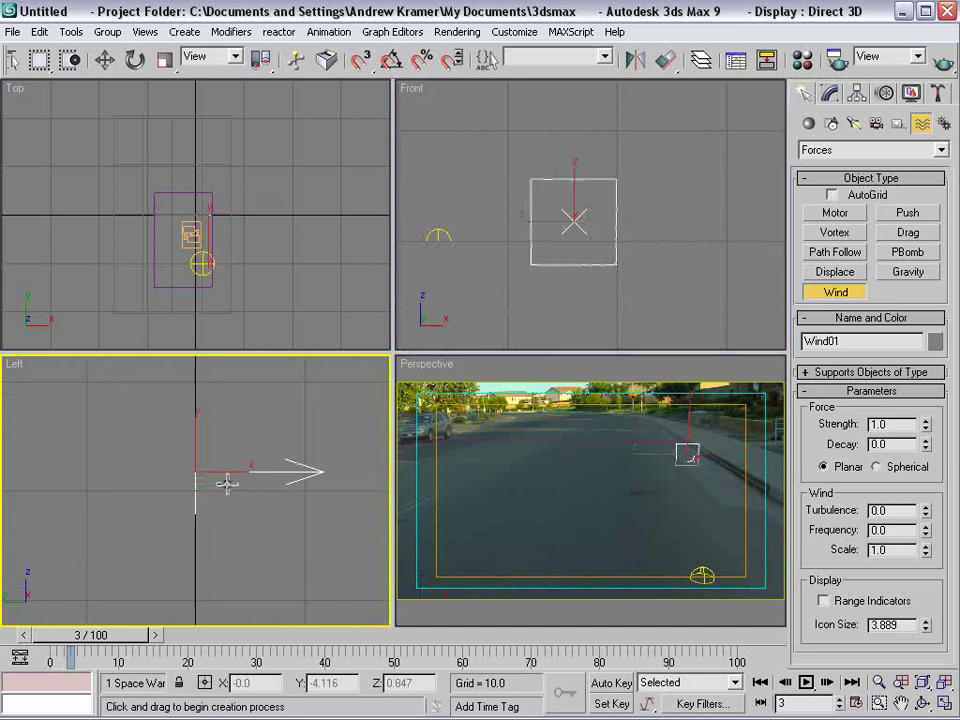
scroll(758, 219, "down", 2)
- Add a Gravity force with an icon size of about 4.5 and a Drag force beside the Wind icon, and deselect them
left_click(908, 272)
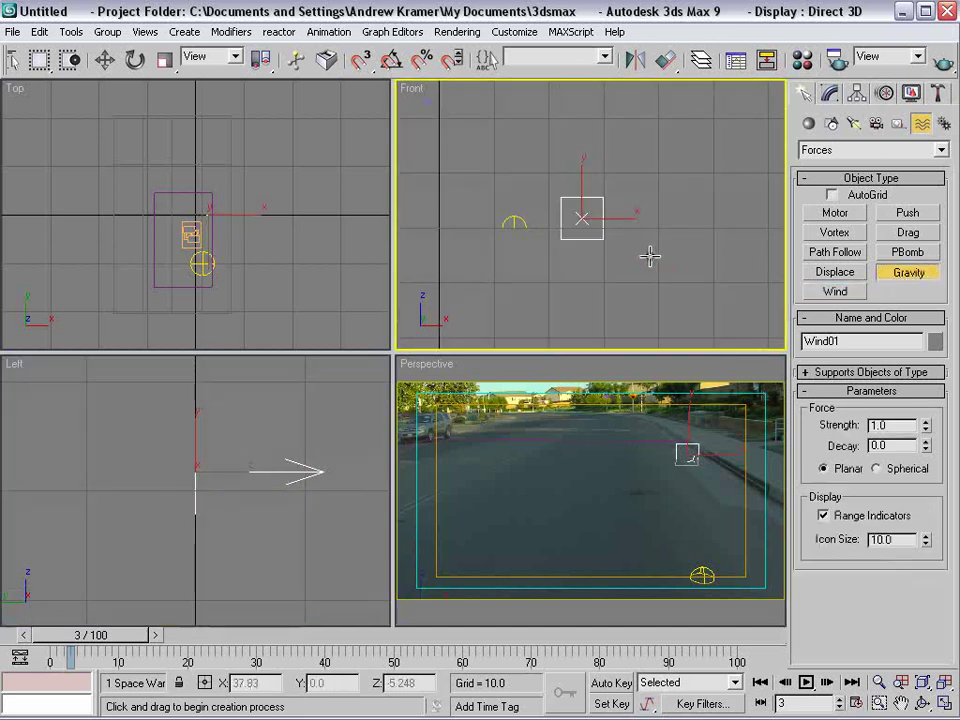
left_click_drag(700, 460, 706, 472)
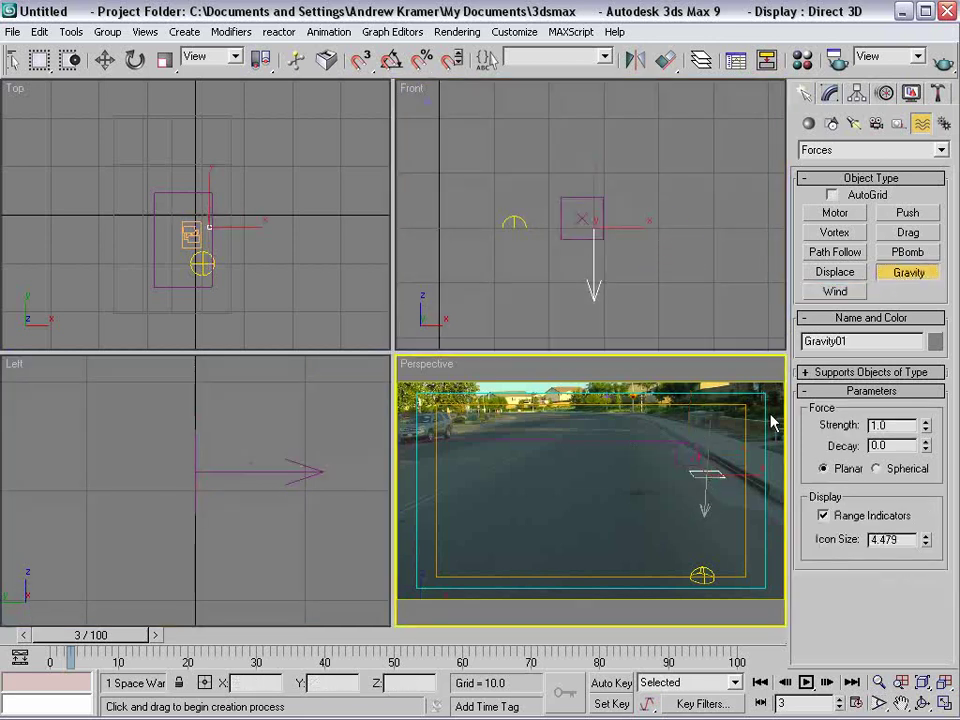
left_click(906, 234)
left_click_drag(677, 222, 700, 250)
right_click(590, 233)
left_click(600, 274)
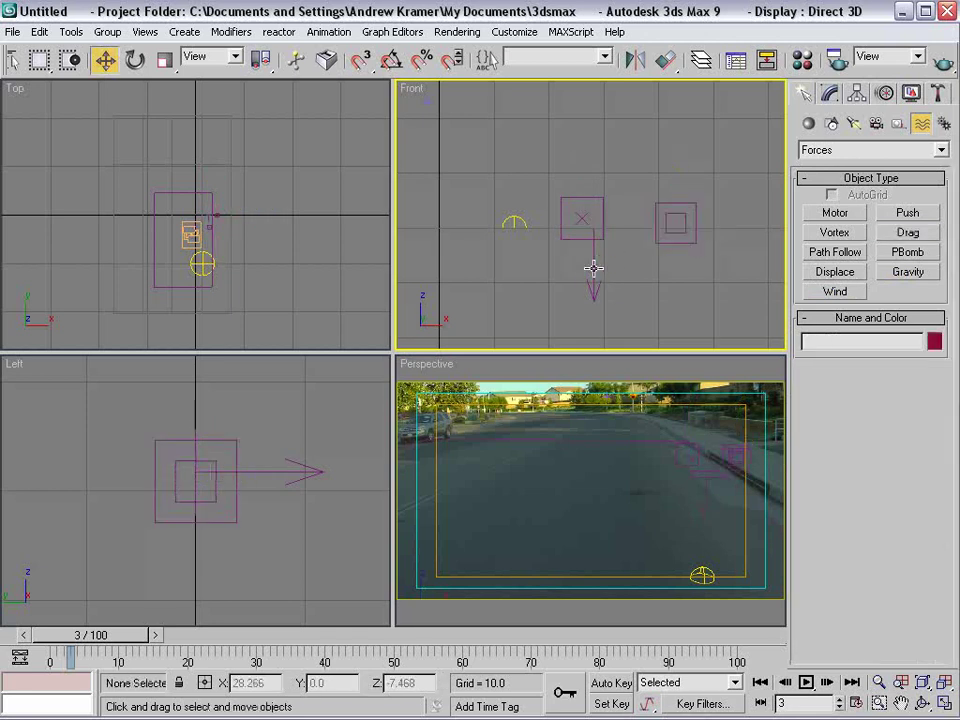
- Move the Gravity force along X so that it sits between the Wind and Drag icons
left_click(594, 268)
left_click_drag(623, 228, 654, 229)
left_click(688, 280)
left_click_drag(716, 286, 544, 214)
left_click(694, 280)
mouse_move(724, 184)
left_mouse_down()
mouse_move(554, 188)
mouse_move(709, 227)
left_mouse_up()
left_click(722, 163)
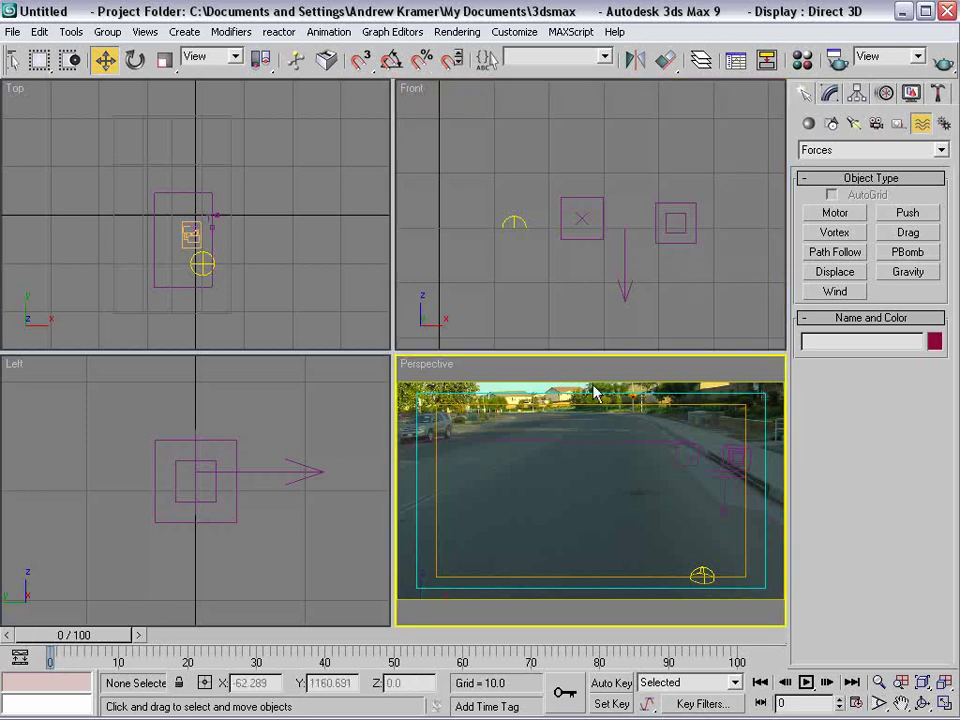
- Reopen Particle View, go to frame 4, and change the Display operator's particle colour to a pale cream
key("6")
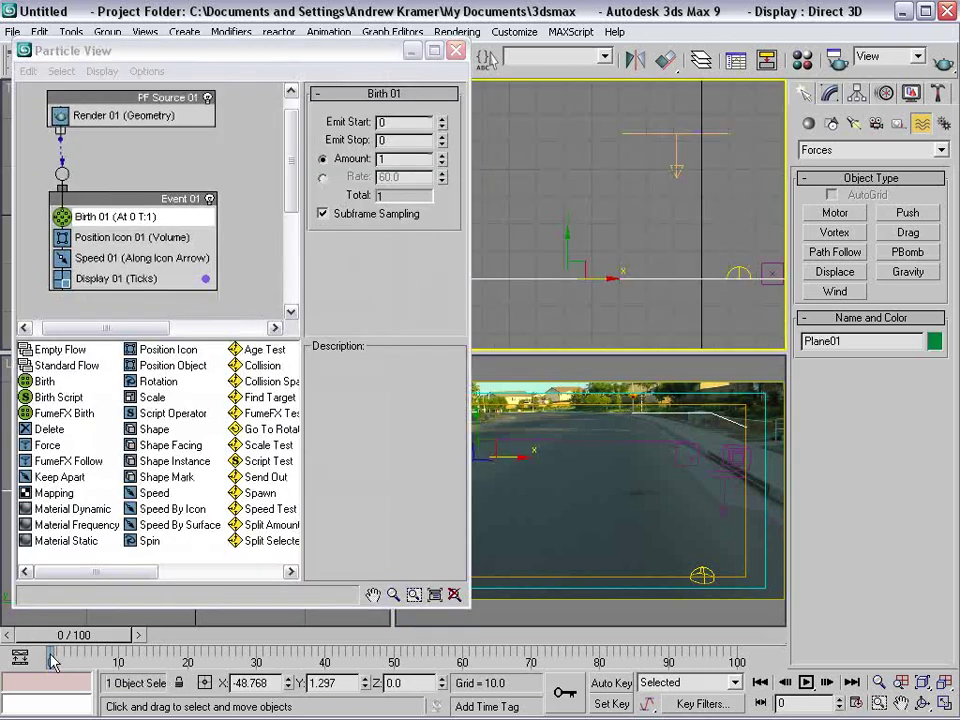
left_click_drag(52, 660, 78, 660)
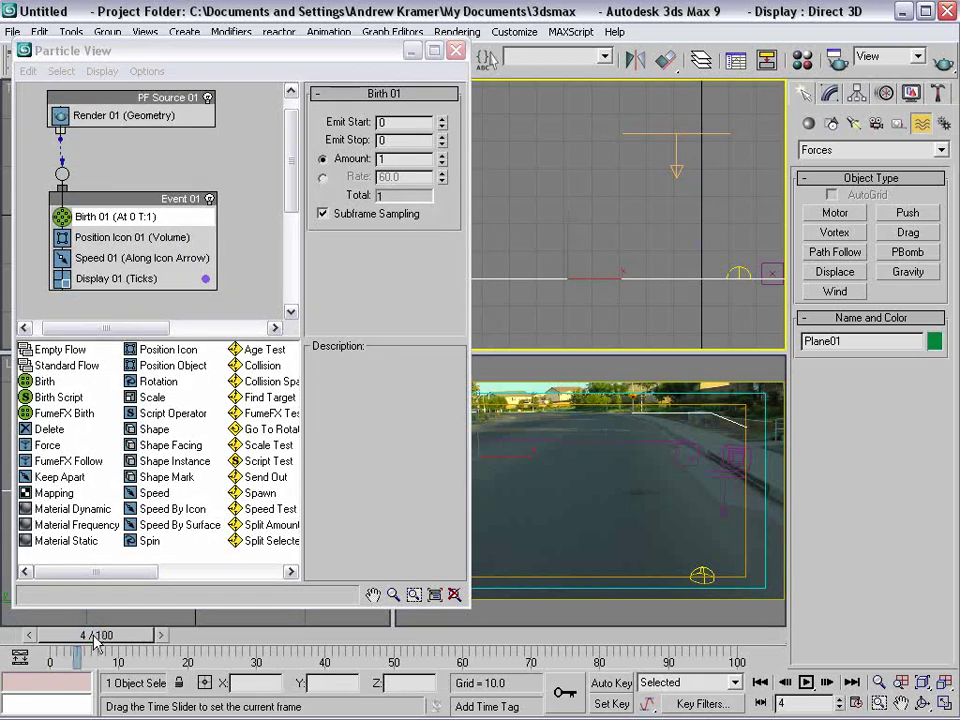
left_click(693, 256)
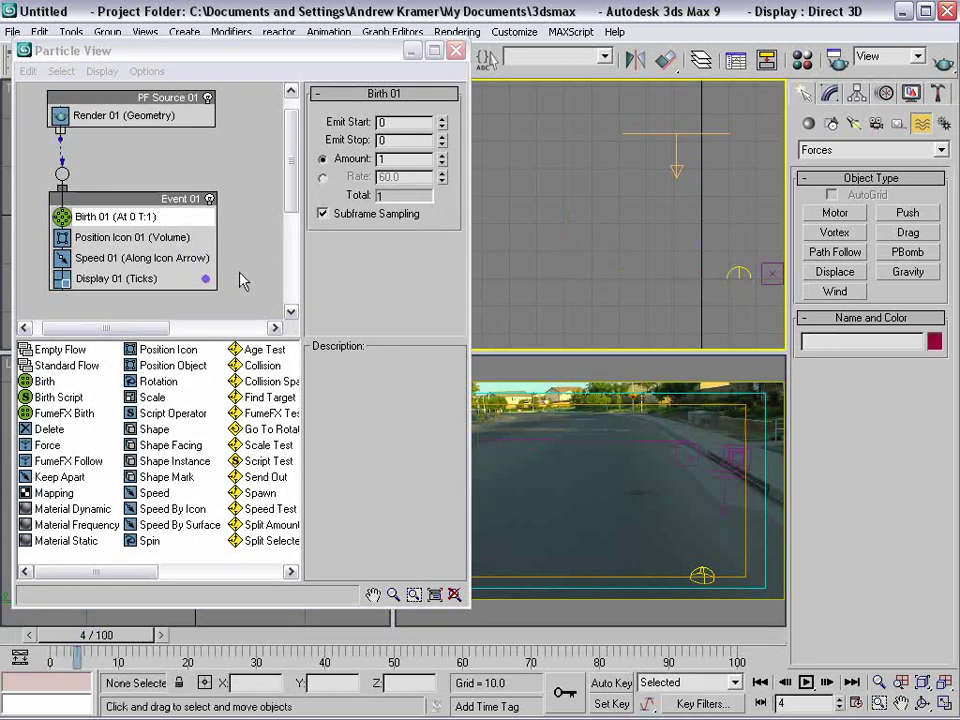
left_click(118, 278)
left_click(443, 164)
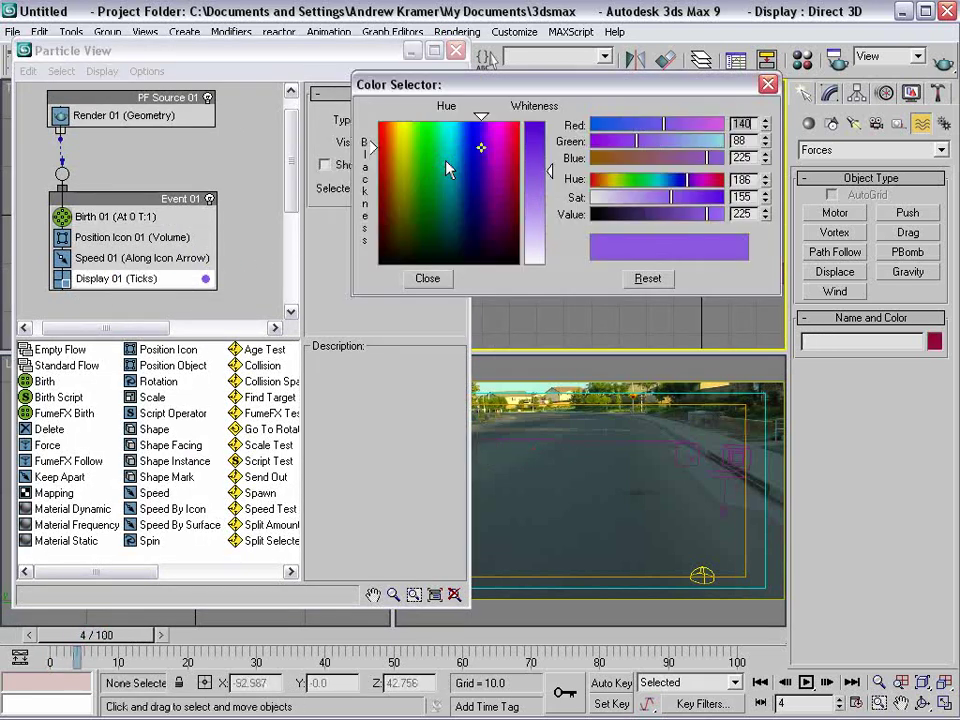
left_click_drag(480, 146, 396, 120)
left_click(440, 283)
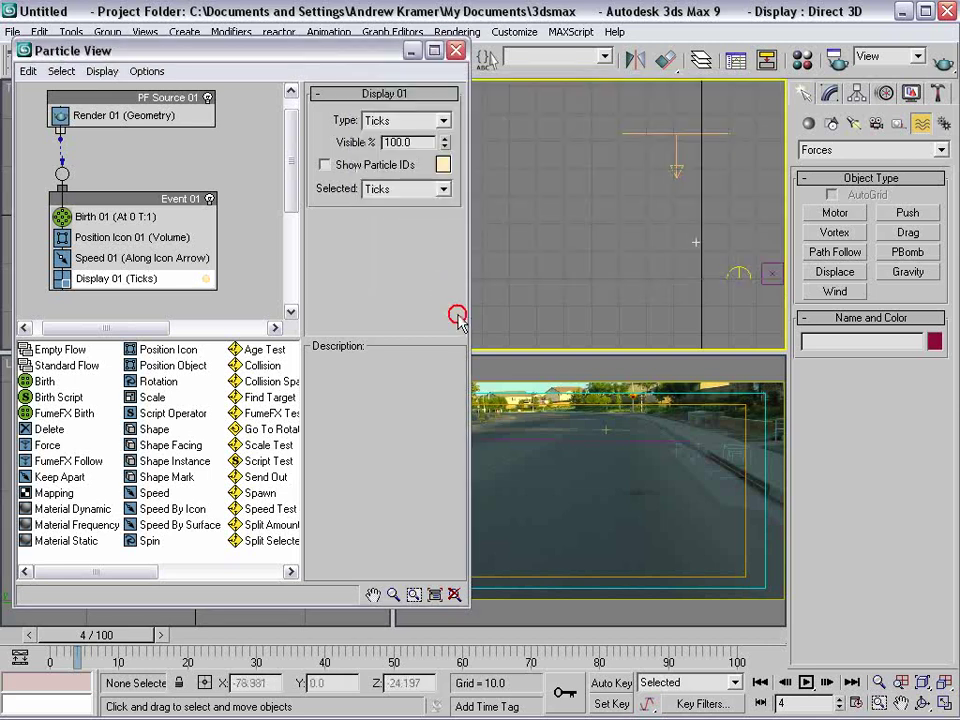
- Set the Display operator's type to Circles and scrub to frame 6 to check the particle
left_click(446, 122)
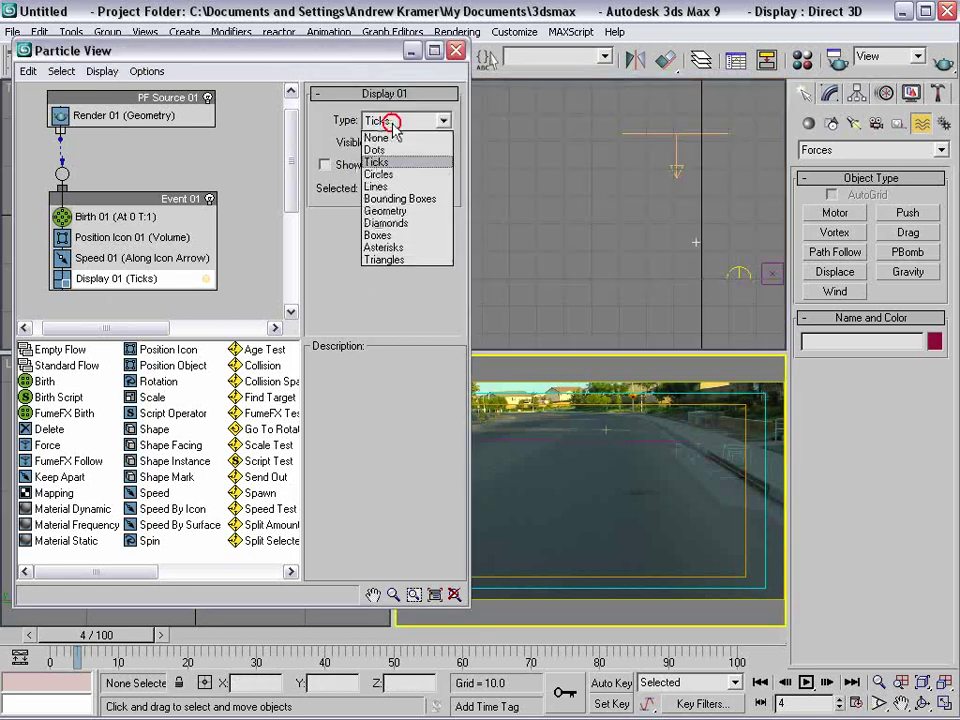
left_click(435, 172)
left_click_drag(128, 636, 142, 626)
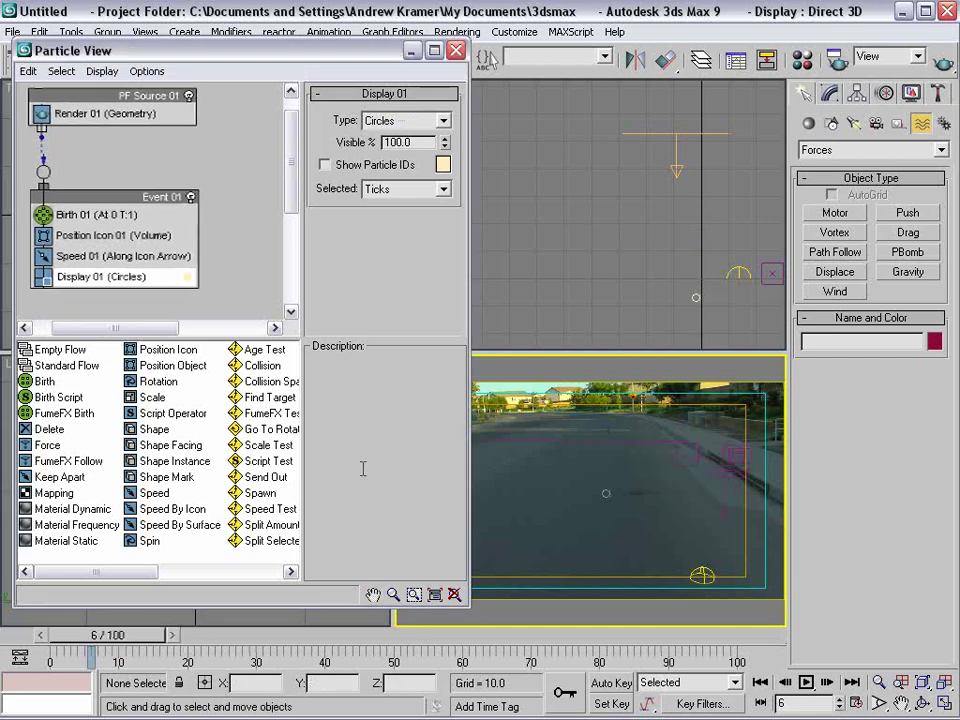
- Insert a Collision test into Event 01 between the Speed and Display operators
left_click_drag(97, 573, 160, 573)
left_click(152, 365)
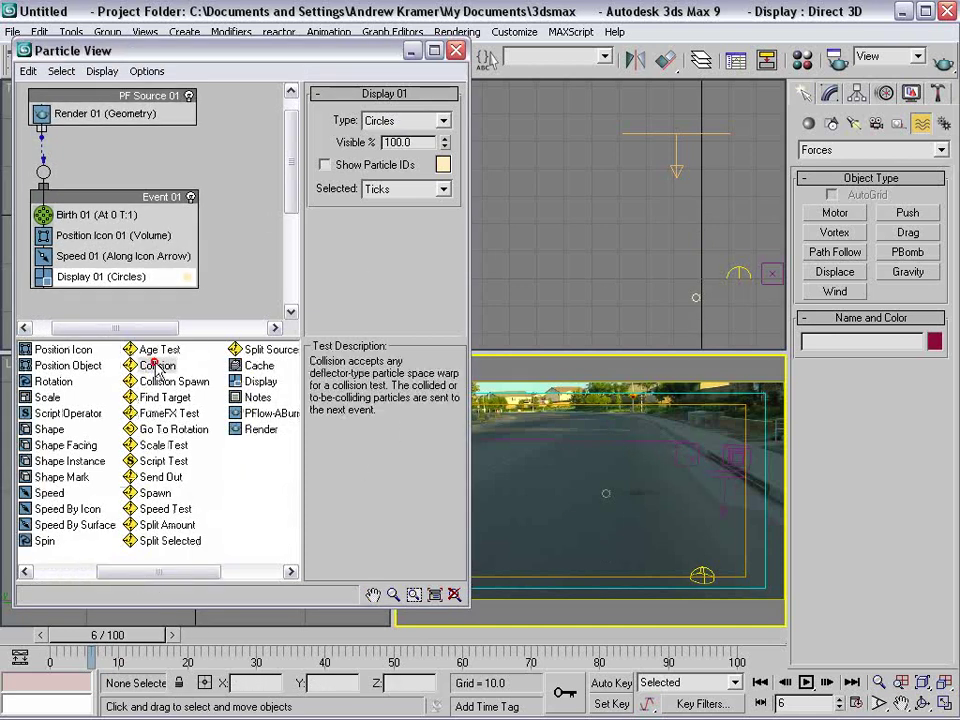
left_click_drag(152, 367, 86, 276)
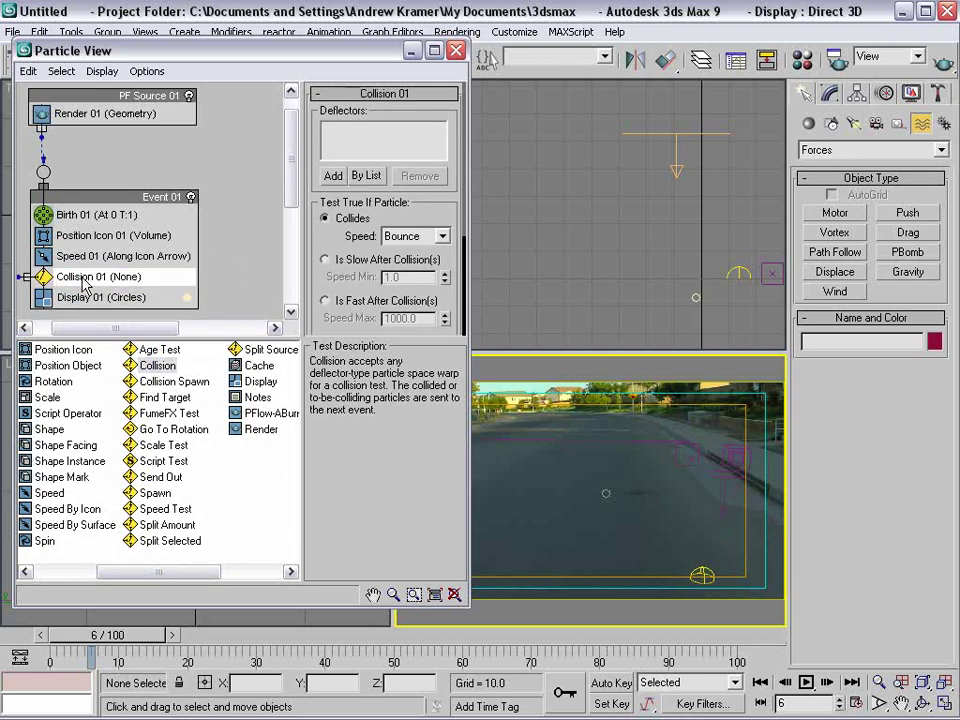
- Assign Deflector01 as the deflector of the Collision 01 test and scrub to frame 7
left_click(362, 178)
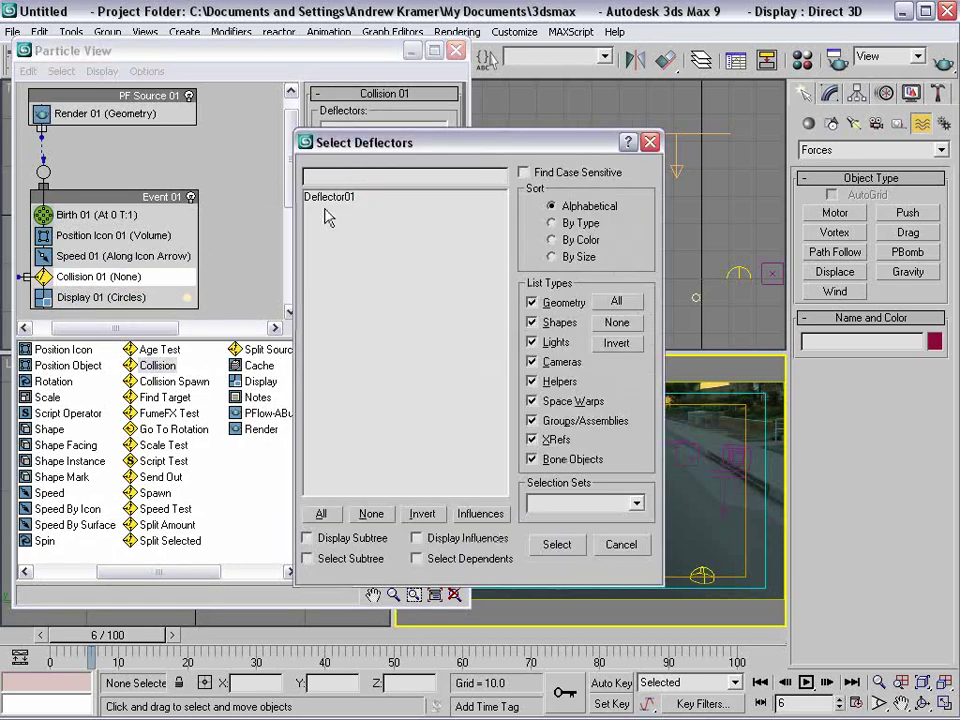
left_click(331, 198)
left_click(556, 544)
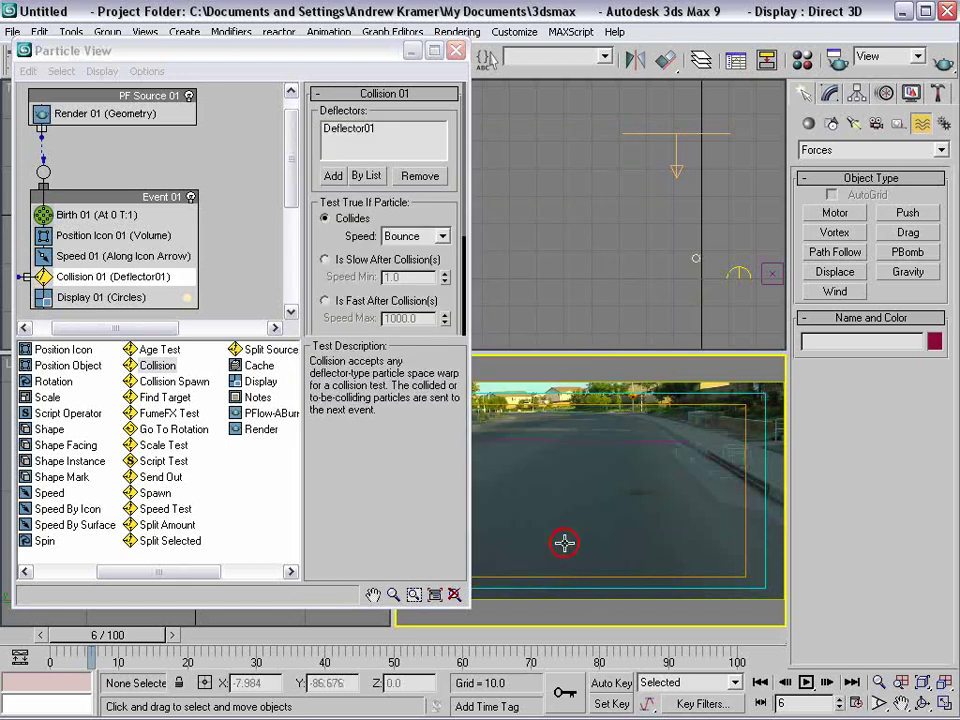
mouse_move(145, 634)
left_mouse_down()
mouse_move(124, 634)
mouse_move(152, 634)
mouse_move(134, 630)
mouse_move(145, 626)
left_mouse_up()
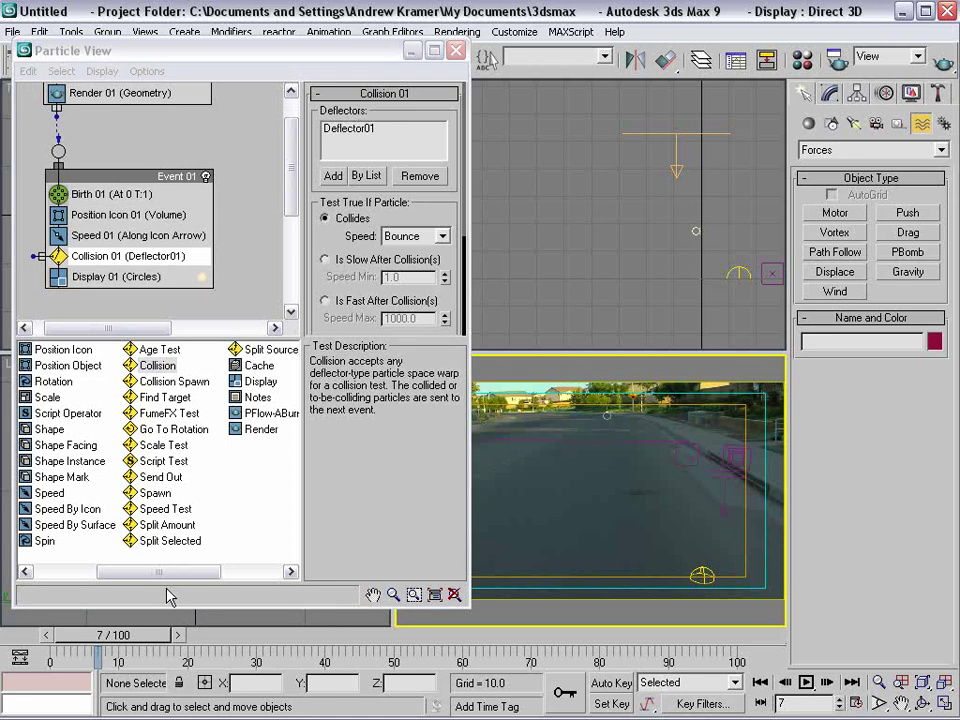
- Enlarge the event diagram area, create a new event with a Spawn test below Event 01, and wire Collision 01's output to it
left_click(220, 341)
left_click_drag(213, 337, 236, 456)
left_click_drag(172, 287, 186, 259)
left_click_drag(222, 456, 199, 388)
left_click_drag(112, 572, 150, 572)
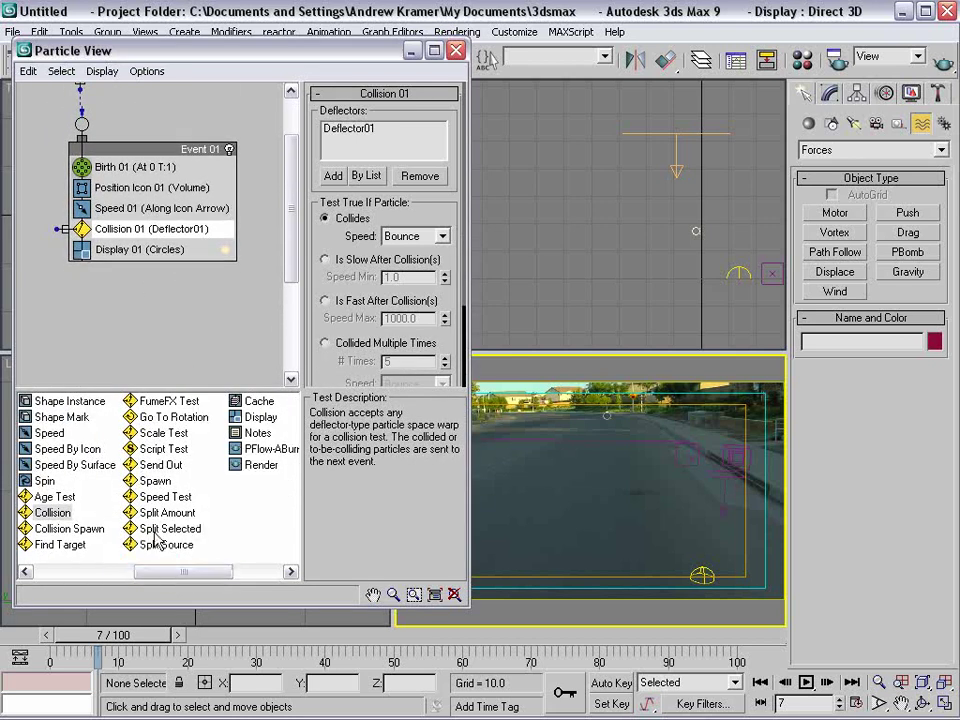
left_click_drag(155, 481, 93, 320)
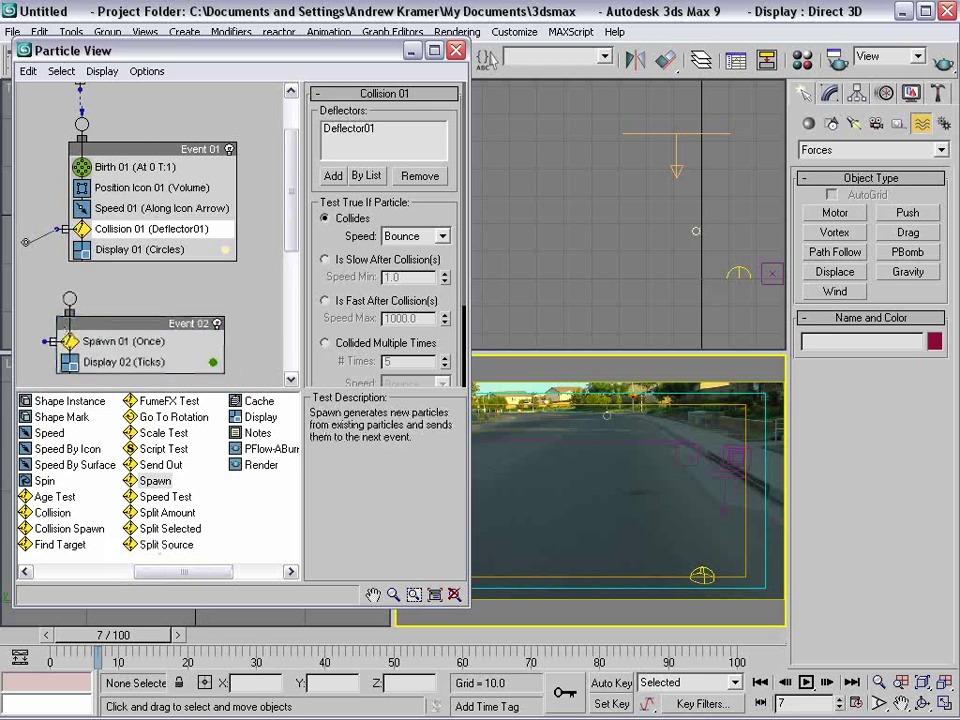
left_click_drag(55, 227, 69, 298)
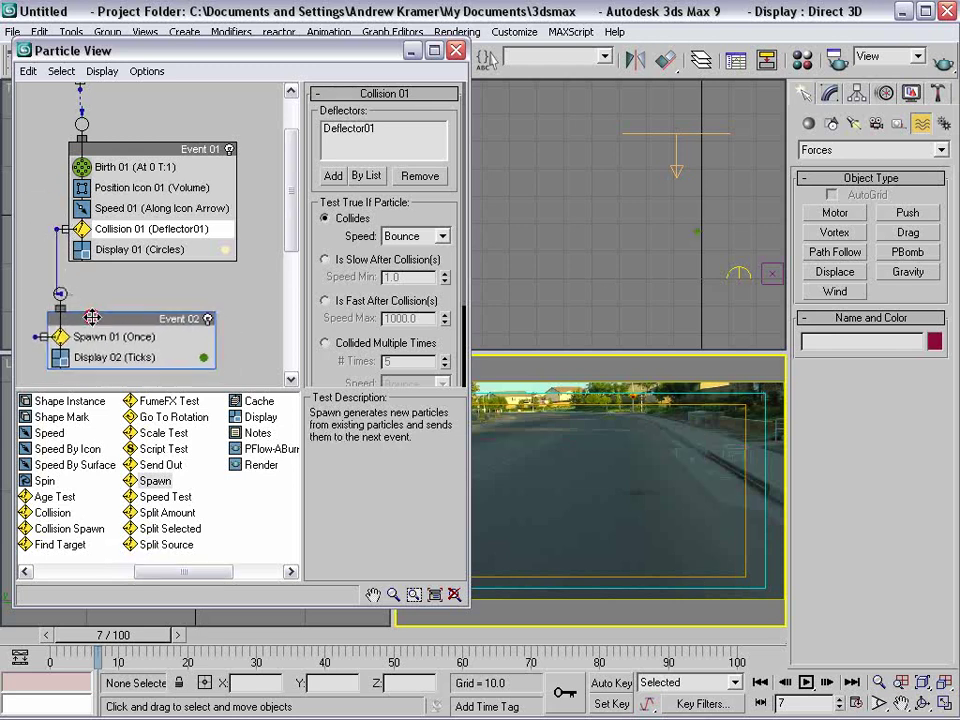
- Review the operators in Event 01 and the Spawn 01 settings, then scrub to frame 6 to check the particle at impact
scroll(85, 250, "up", 3)
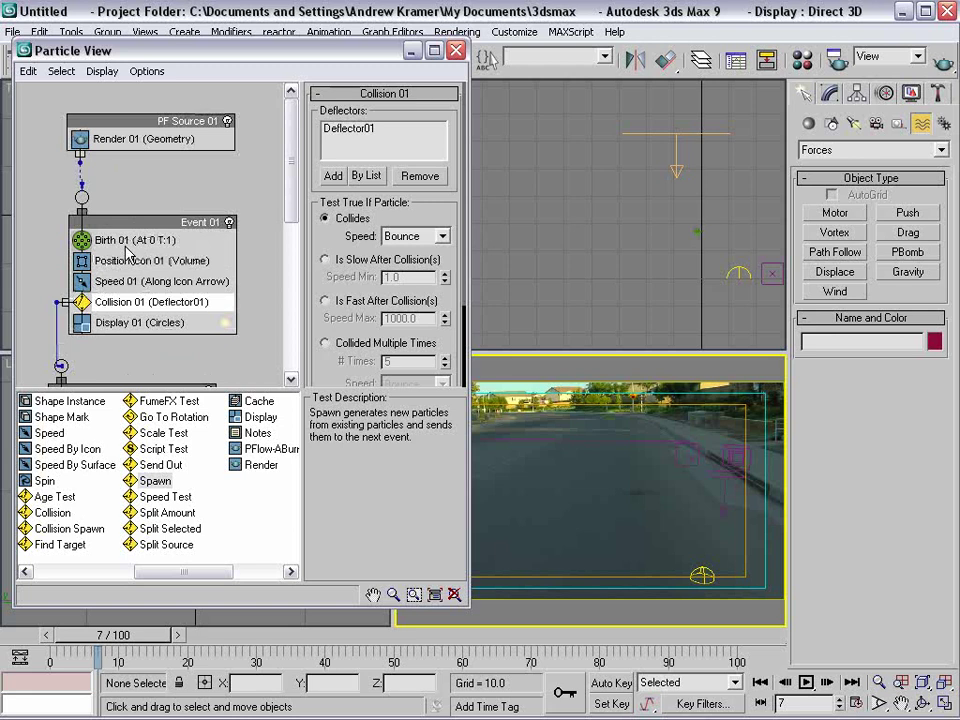
scroll(100, 190, "down", 4)
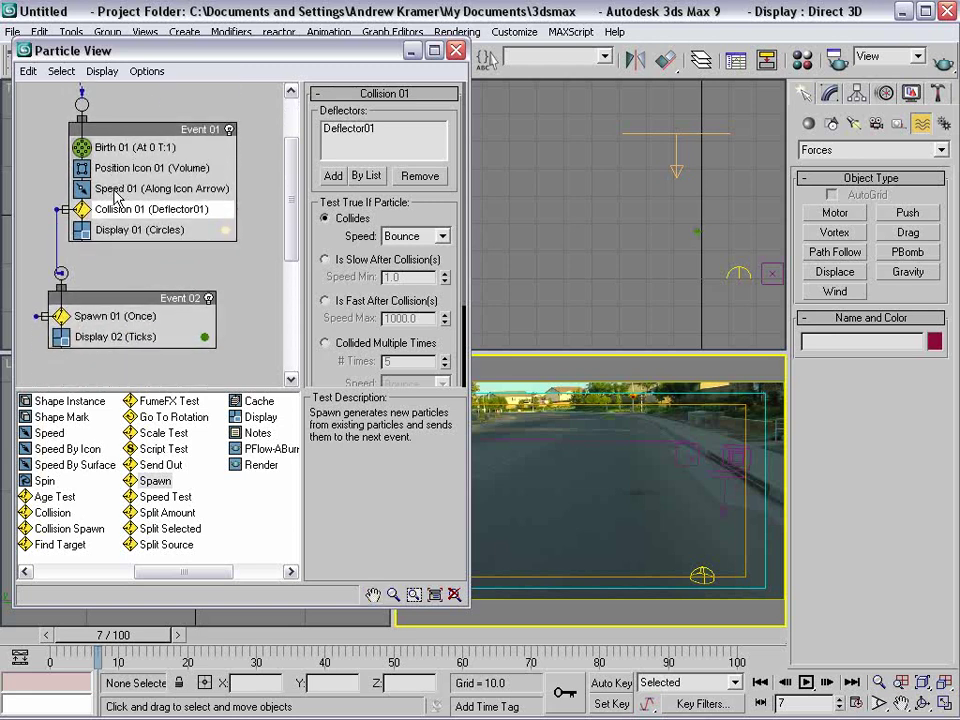
left_click(118, 190)
left_click(117, 211)
scroll(143, 210, "down", 3)
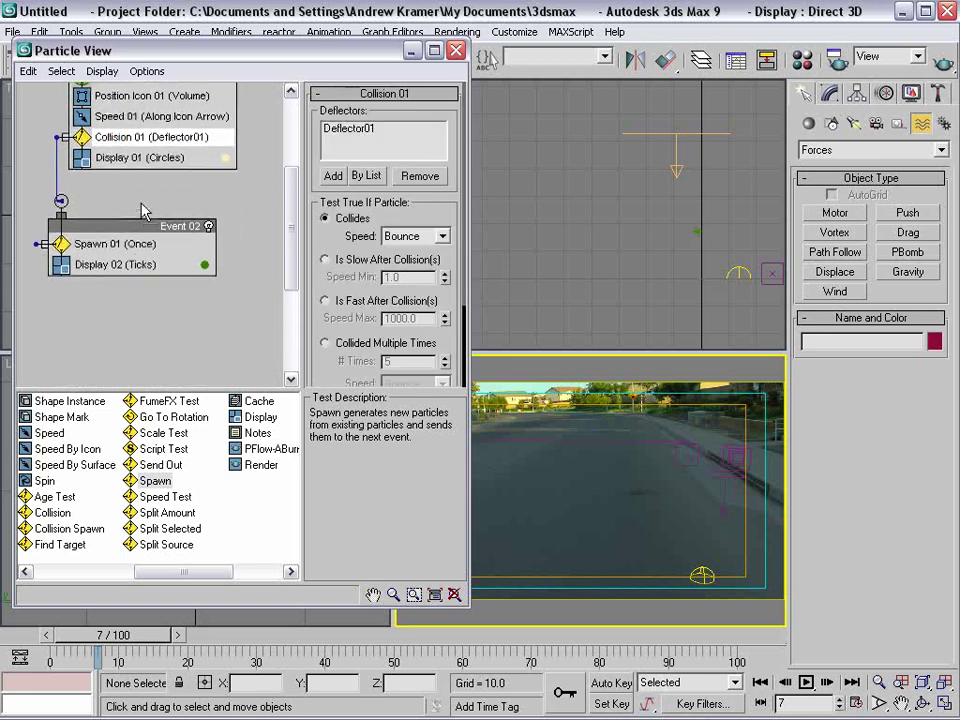
left_click(97, 249)
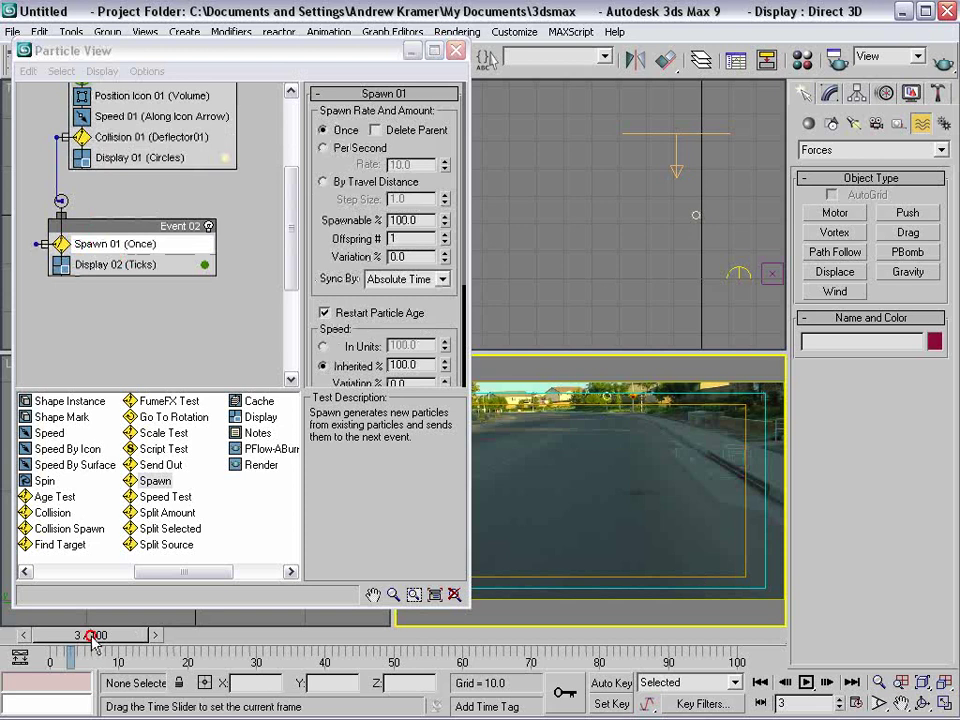
left_click_drag(113, 636, 108, 638)
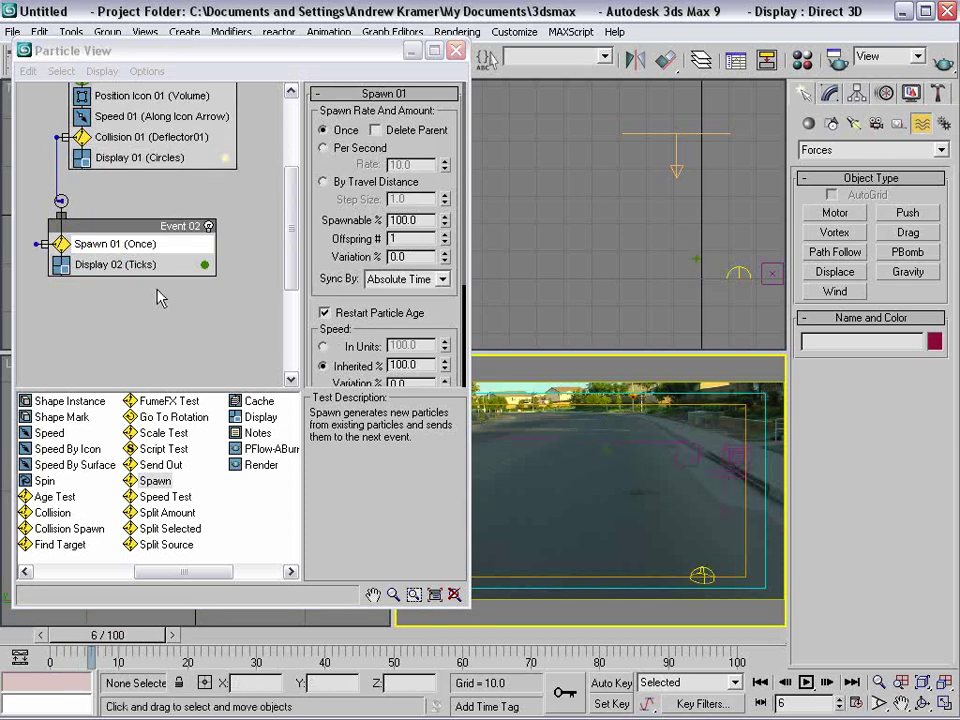
- Set the Display 02 operator's type to Circles and its colour to red, and check the particles at frame 7
left_click(106, 263)
left_click(424, 121)
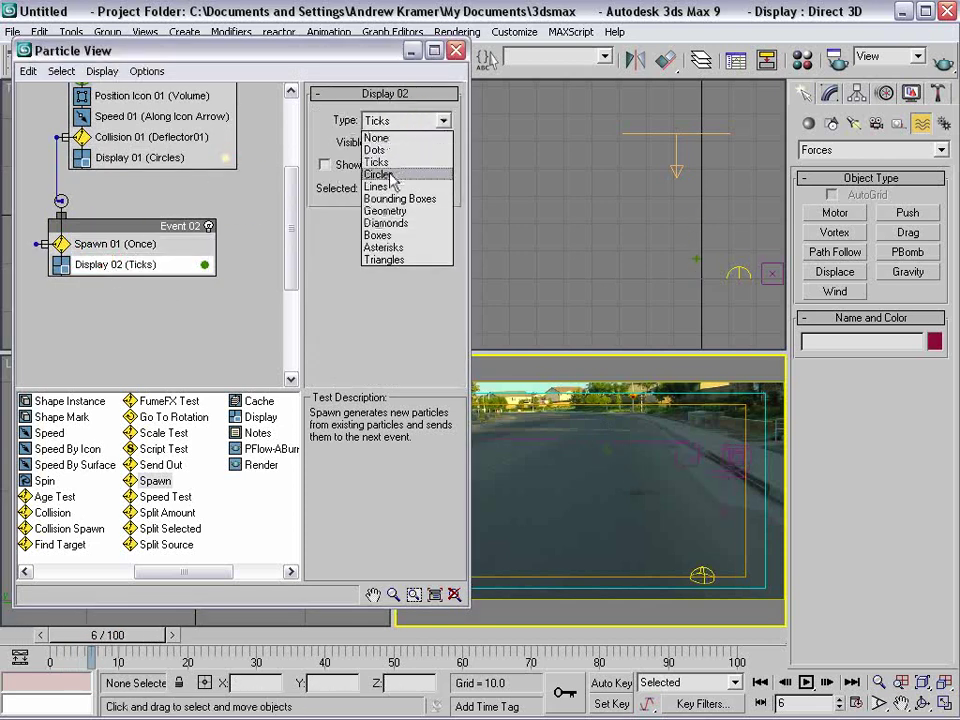
left_click(438, 171)
left_click(443, 165)
left_click(378, 121)
left_click(430, 280)
mouse_move(148, 635)
left_mouse_down()
mouse_move(124, 636)
mouse_move(152, 637)
left_mouse_up()
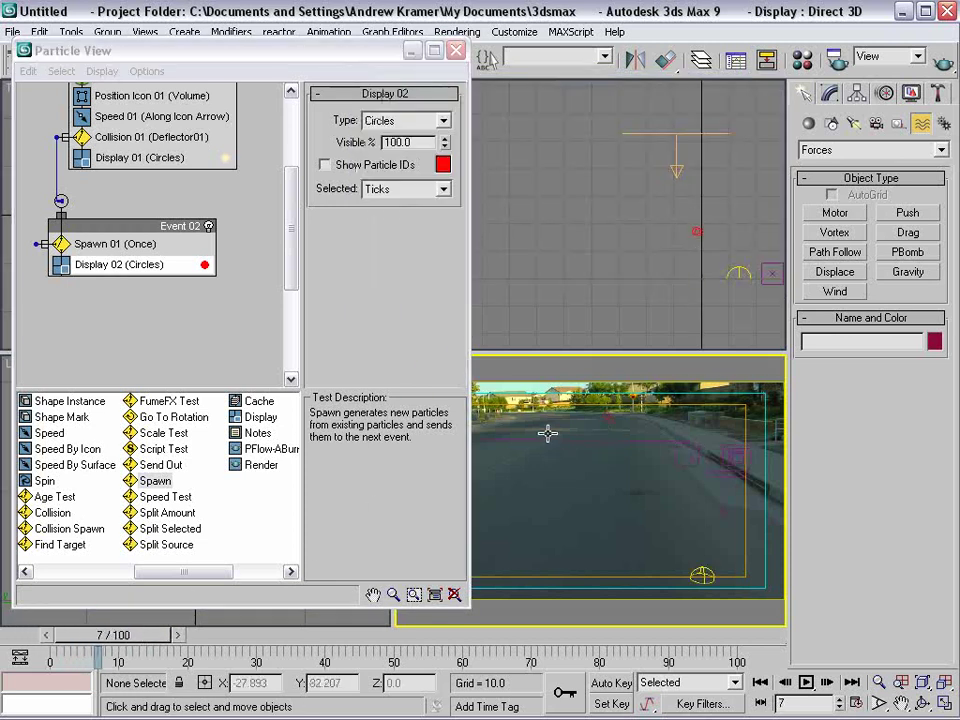
- Set the Spawn 01 test's Offspring number to 200 and scrub around frame 7 to check the result
left_click(201, 243)
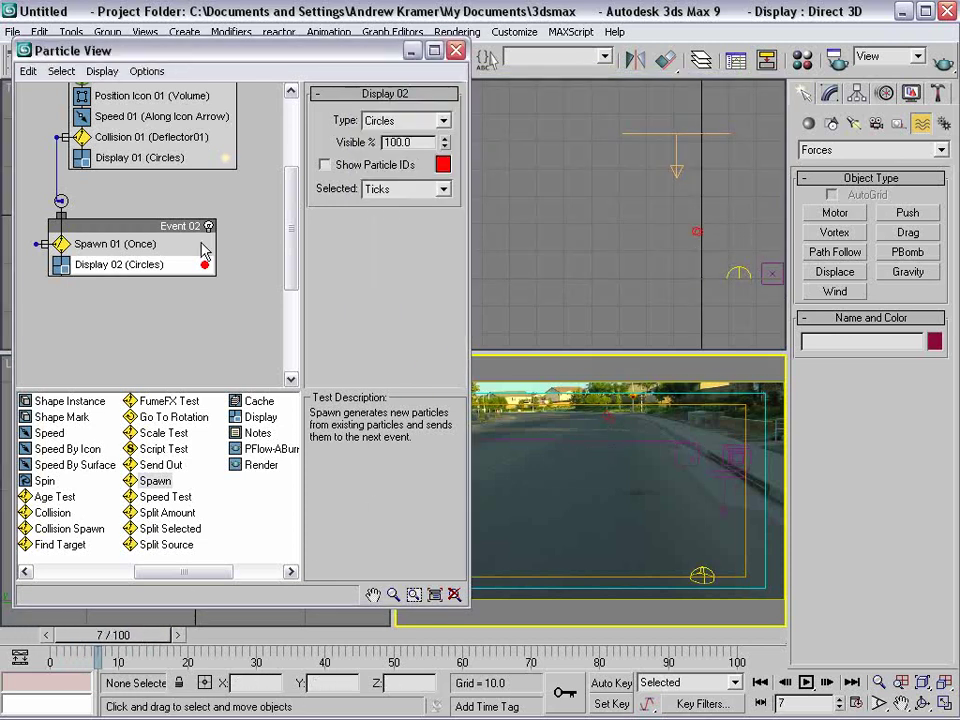
left_click(102, 244)
left_click_drag(424, 240, 273, 232)
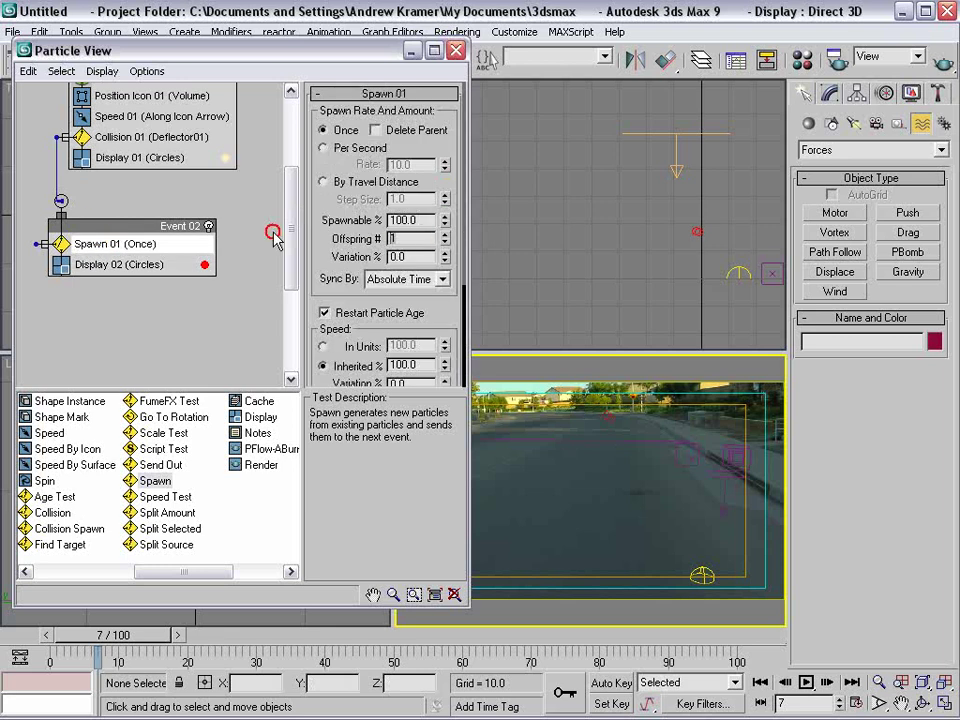
type("200")
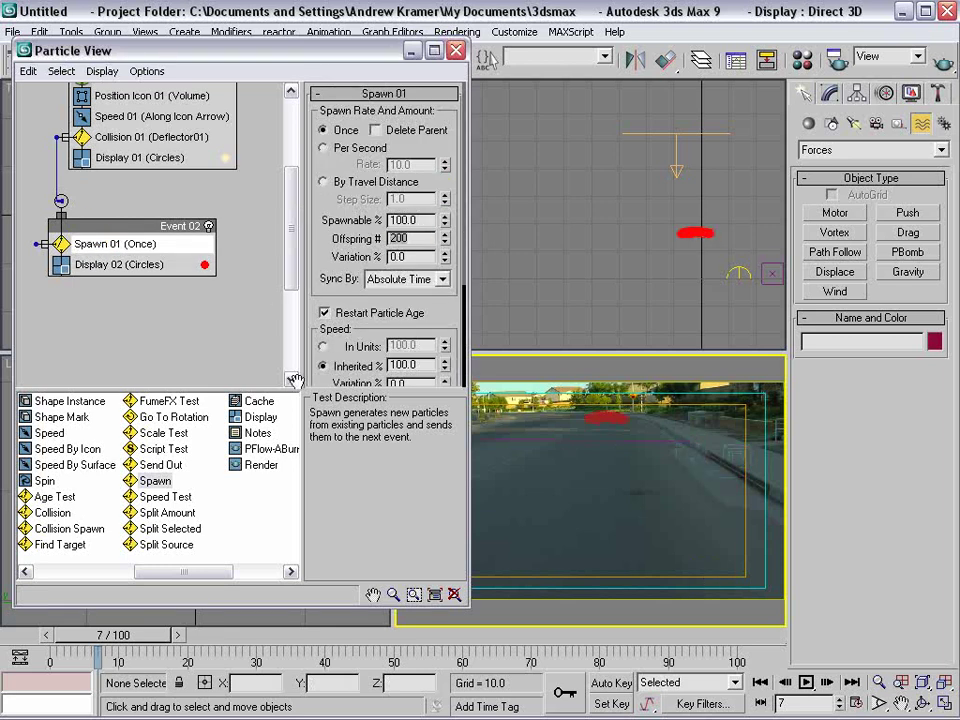
mouse_move(138, 636)
left_mouse_down()
mouse_move(152, 645)
mouse_move(140, 647)
left_mouse_up()
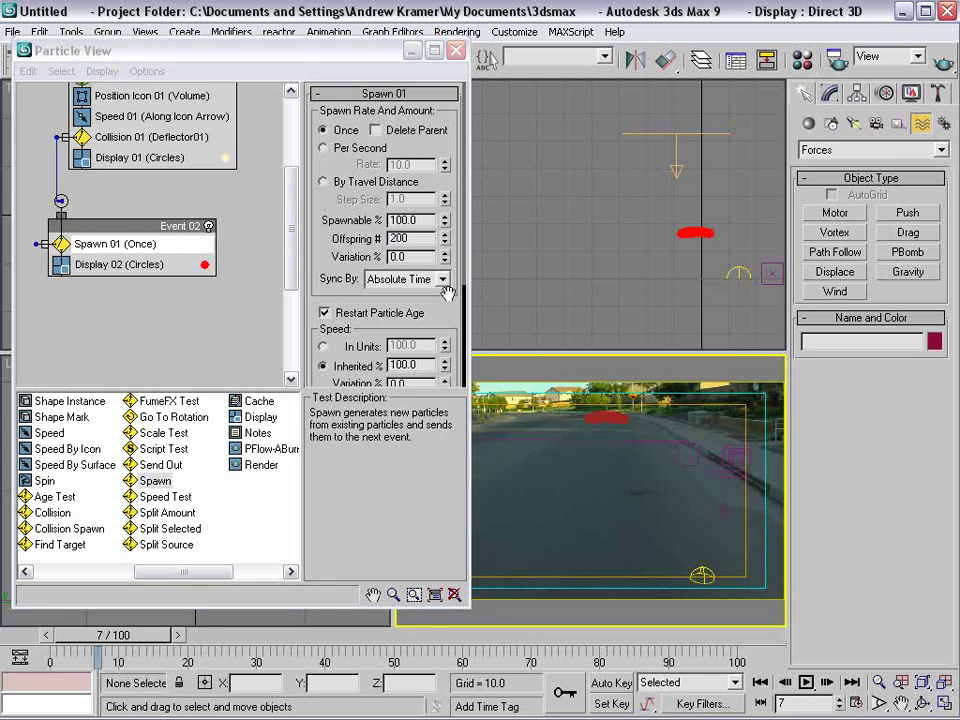
- Set Spawn 01's inherited speed to 178%, speed variation to 53% and divergence to 84, and check the burst at frame 8
left_click_drag(448, 293, 428, 163)
left_click_drag(380, 326, 386, 214)
left_click_drag(445, 214, 446, 135)
left_click_drag(445, 232, 444, 195)
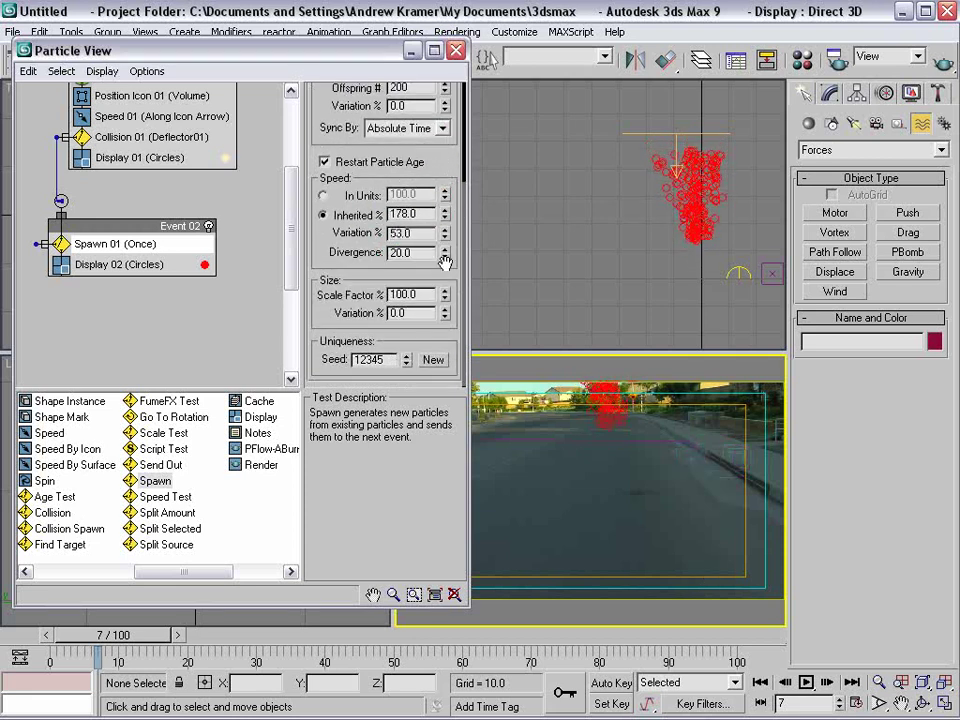
left_click_drag(445, 257, 436, 136)
mouse_move(138, 650)
left_mouse_down()
mouse_move(165, 650)
mouse_move(131, 650)
mouse_move(145, 650)
left_mouse_up()
right_click(551, 418)
scroll(155, 255, "up", 2)
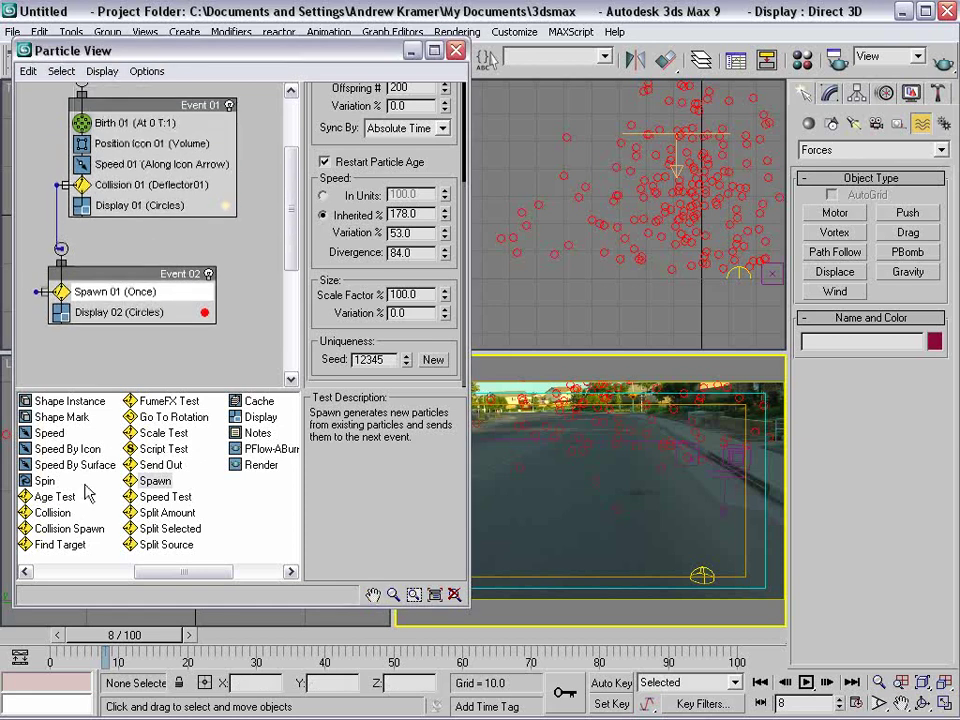
- Create a new event with a Force operator below Event 02, wire Spawn 01's output to it, and space out the events
scroll(123, 316, "down", 1)
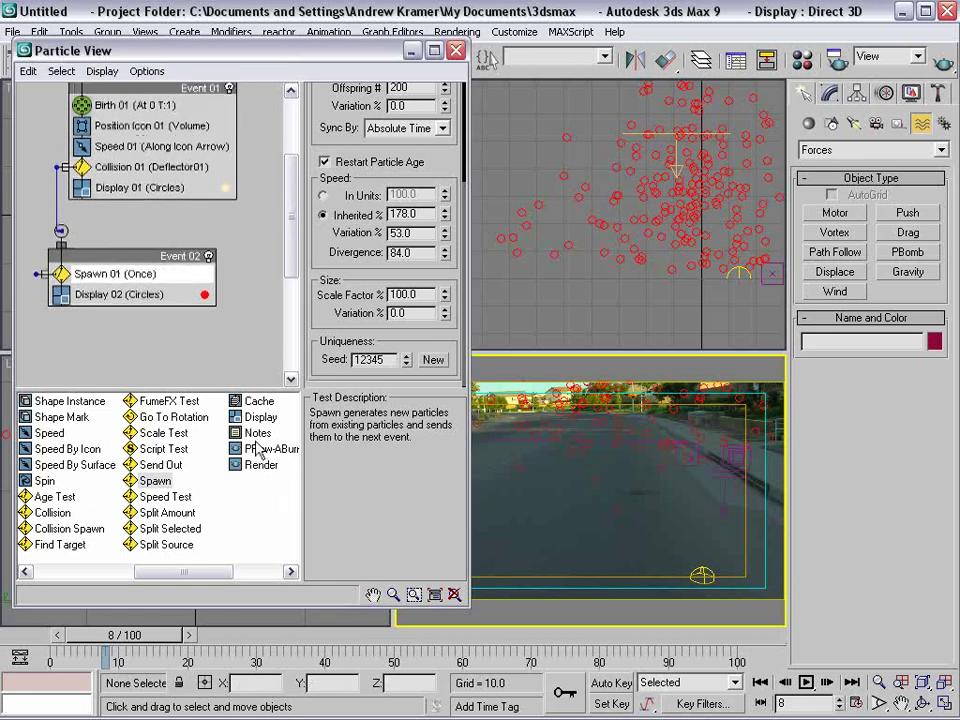
scroll(52, 512, "left", 2)
left_click_drag(47, 500, 94, 274)
left_click(97, 202)
left_click_drag(94, 184, 126, 190)
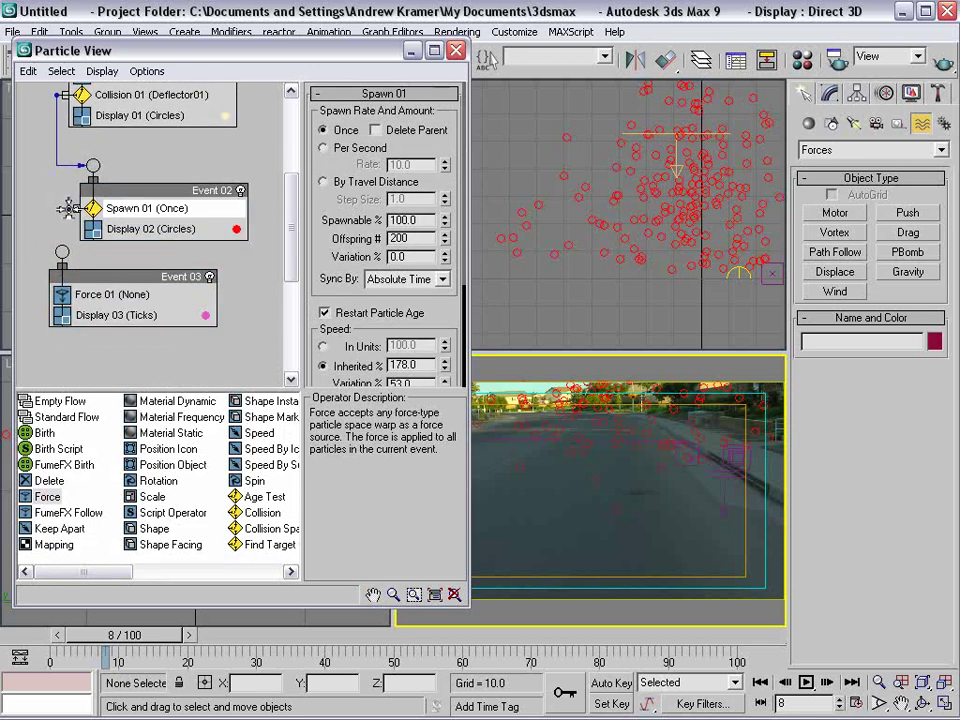
left_click(104, 162)
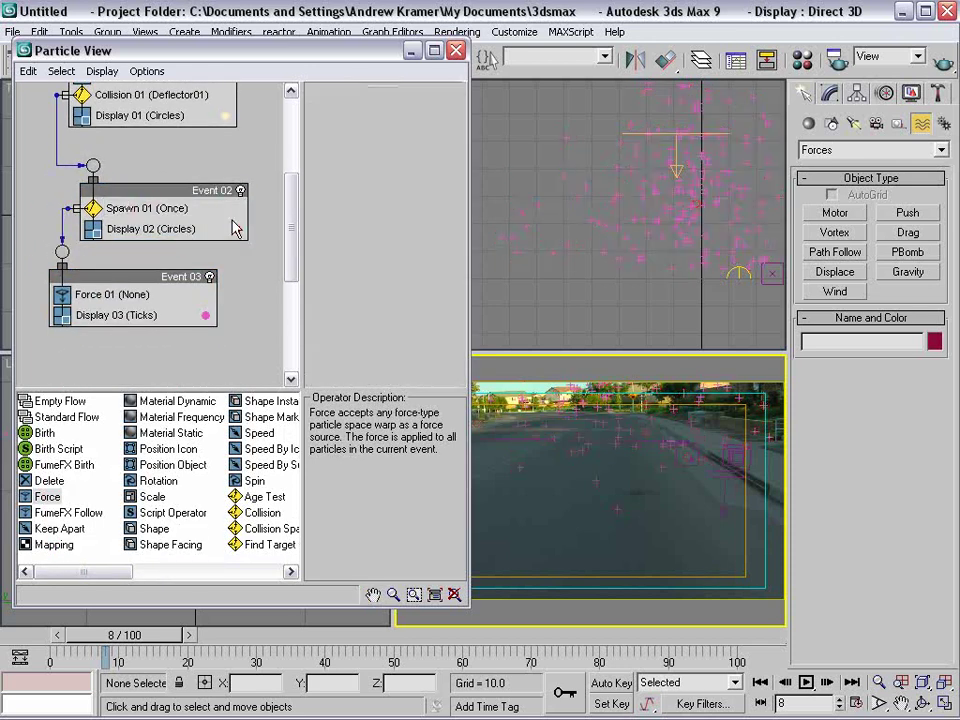
mouse_move(99, 276)
left_mouse_down()
mouse_move(90, 293)
mouse_move(99, 297)
left_mouse_up()
left_click_drag(111, 248, 92, 261)
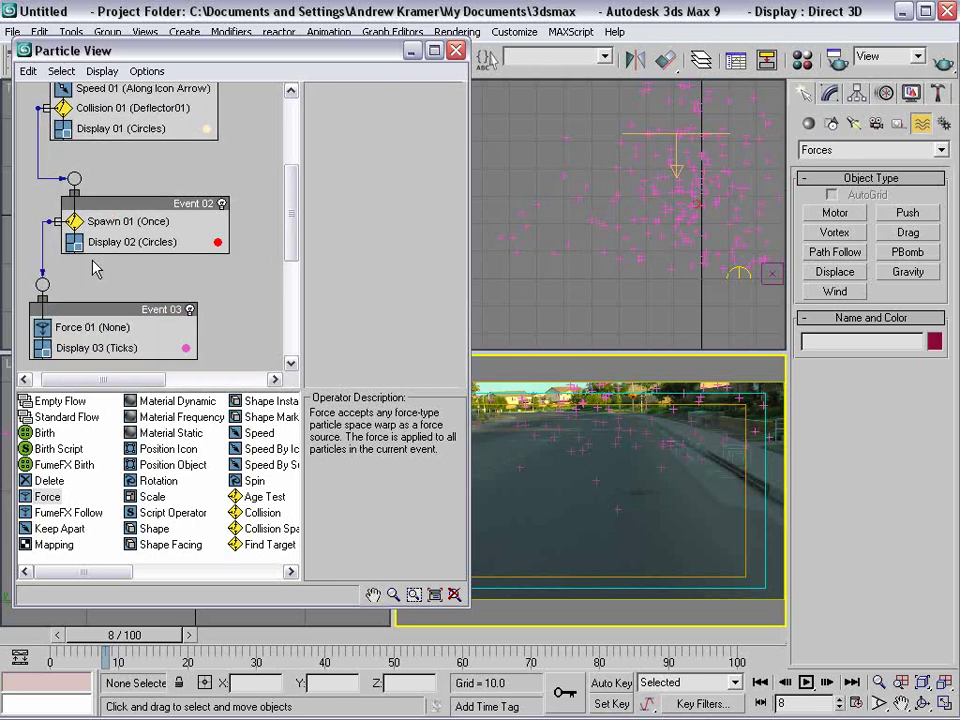
left_click_drag(100, 262, 110, 251)
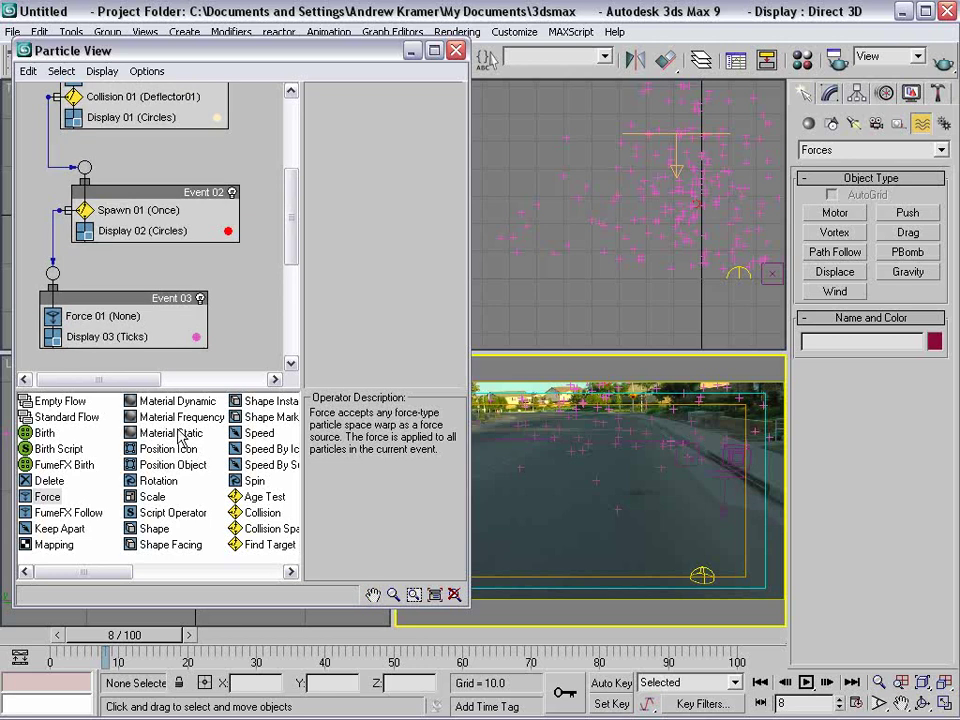
- Add the Drag01, Gravity01 and Wind01 space warps to the Force 01 operator
left_click(90, 318)
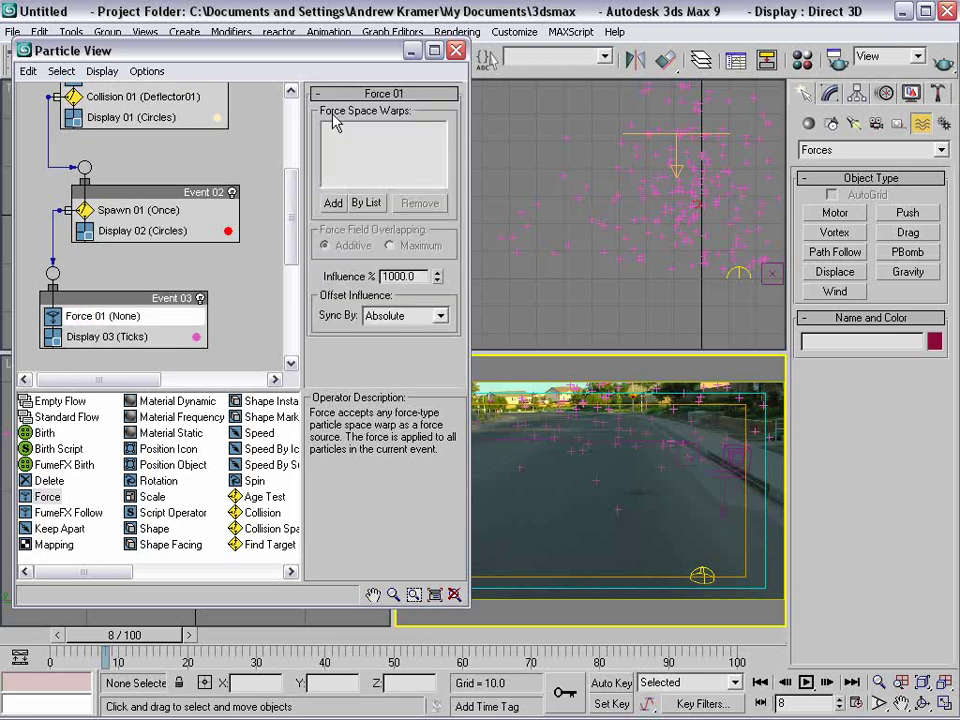
left_click_drag(411, 142, 488, 133)
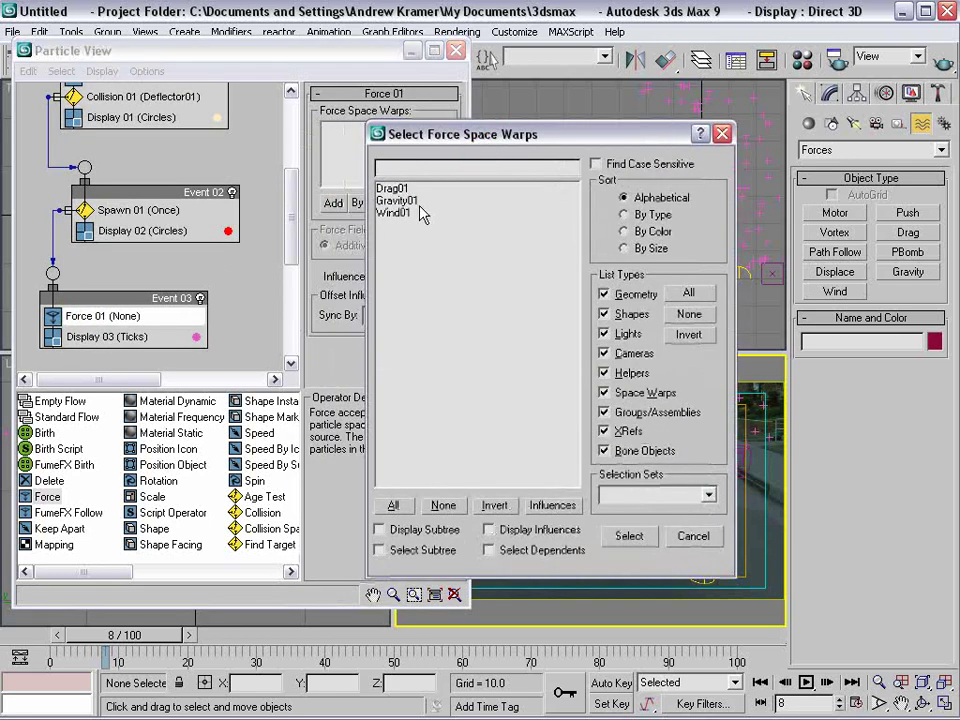
left_click(401, 188)
left_click(405, 212, "shift")
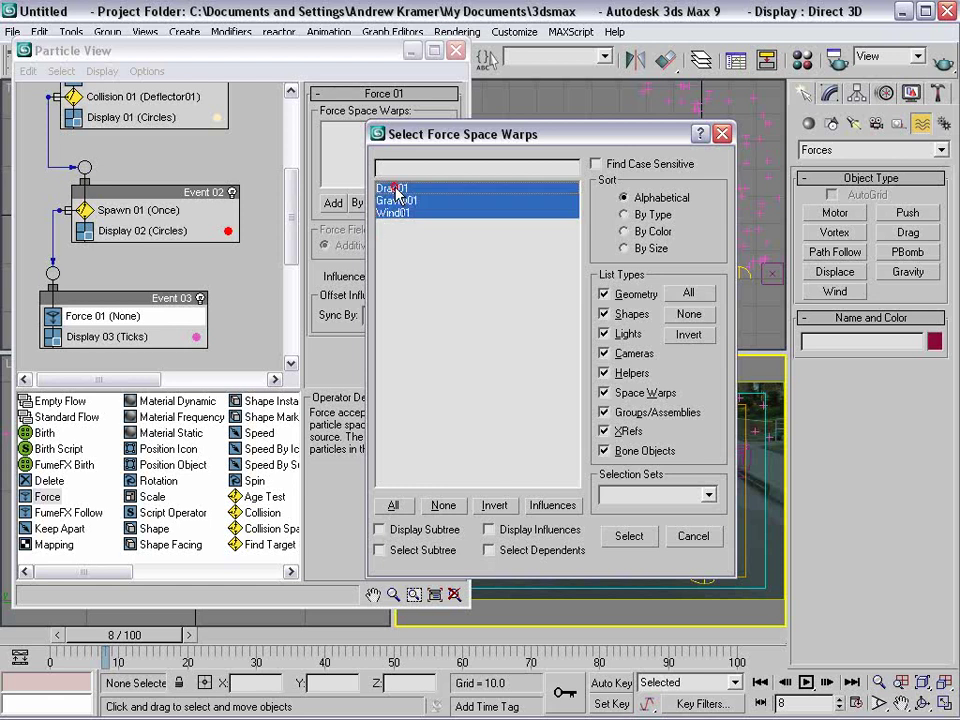
left_click(632, 537)
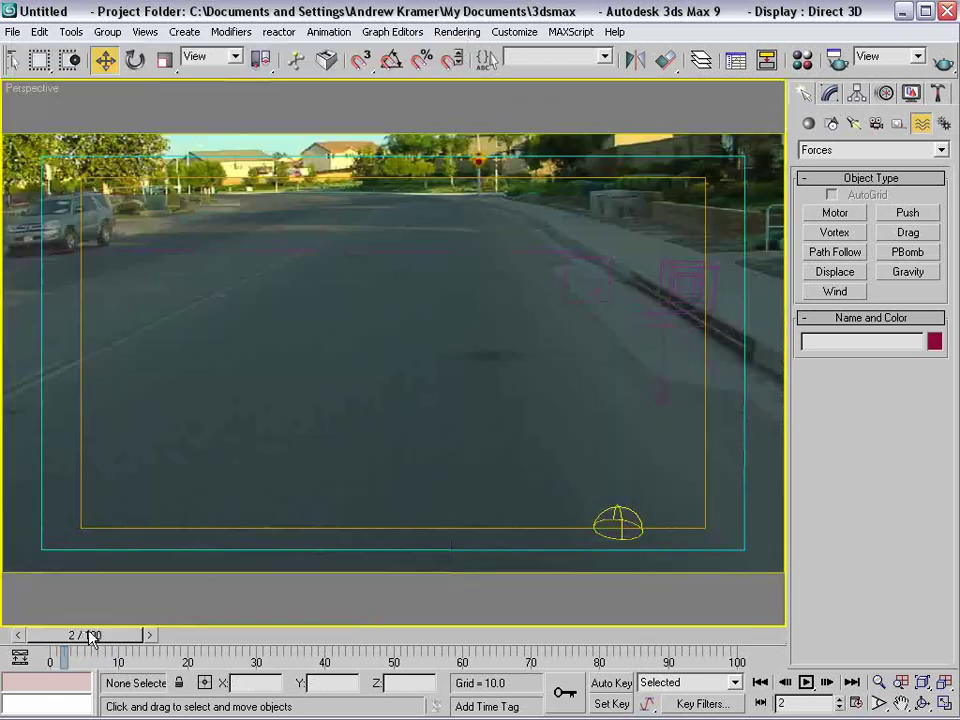
- Scrub to frame 10 in the maximised Perspective viewport to check the debris, and return to the four-viewport layout
left_click_drag(92, 634, 138, 634)
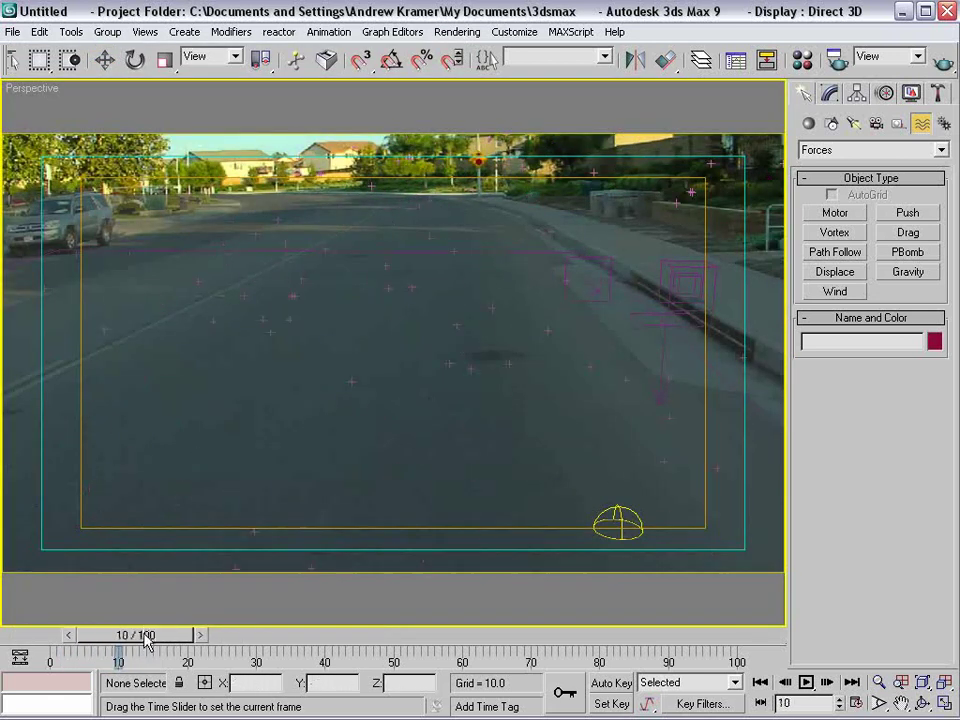
key("w")
key("alt+w")
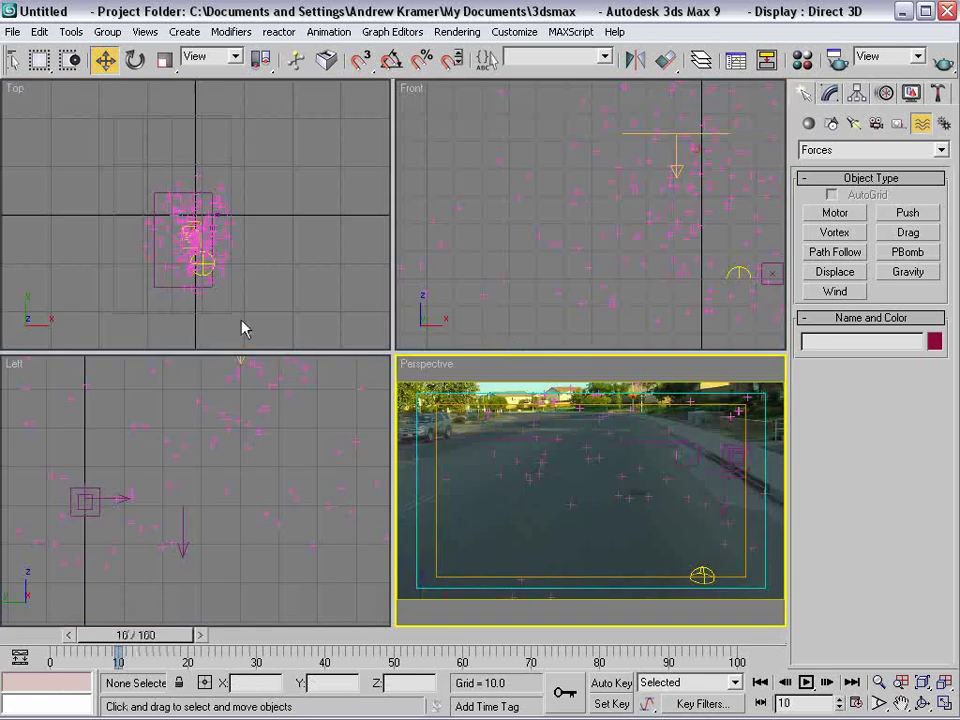
- Insert a Collision test between Force and Display in Event 03, assign Deflector01 to it, and scrub to frame 25
key("6")
scroll(186, 214, "down", 5)
scroll(127, 213, "down", 2)
left_click_drag(253, 525, 86, 280)
left_click(90, 279)
left_click(337, 187)
left_click(338, 200)
left_click(557, 544)
left_click_drag(150, 636, 245, 640)
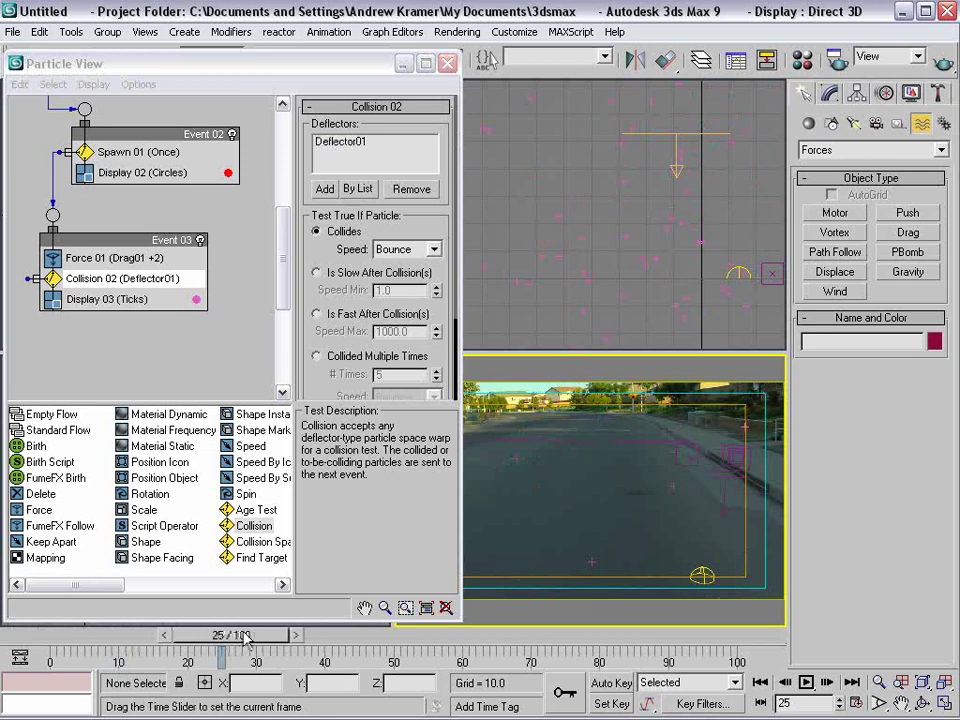
- Minimise Particle View, select Deflector01 in the Top viewport, and set its Bounce to 0.65
left_click(403, 63)
left_click_drag(268, 211, 248, 142)
left_click_drag(228, 374, 300, 435)
left_click_drag(238, 558, 180, 512)
scroll(304, 441, "down", 2)
scroll(180, 512, "up", 2)
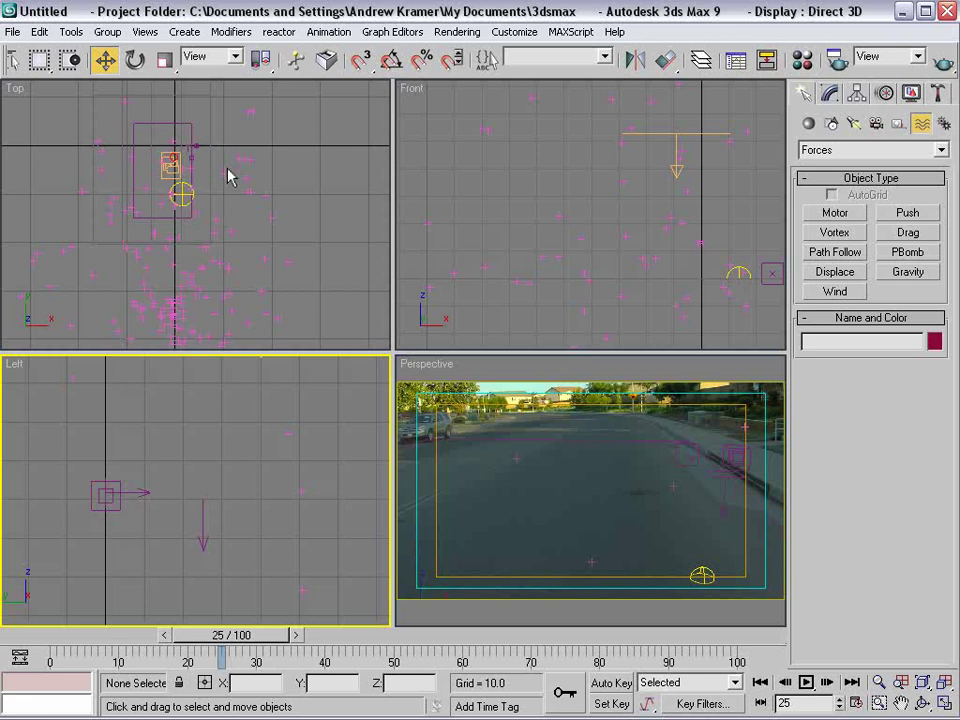
scroll(228, 176, "up", 4)
left_click(210, 214)
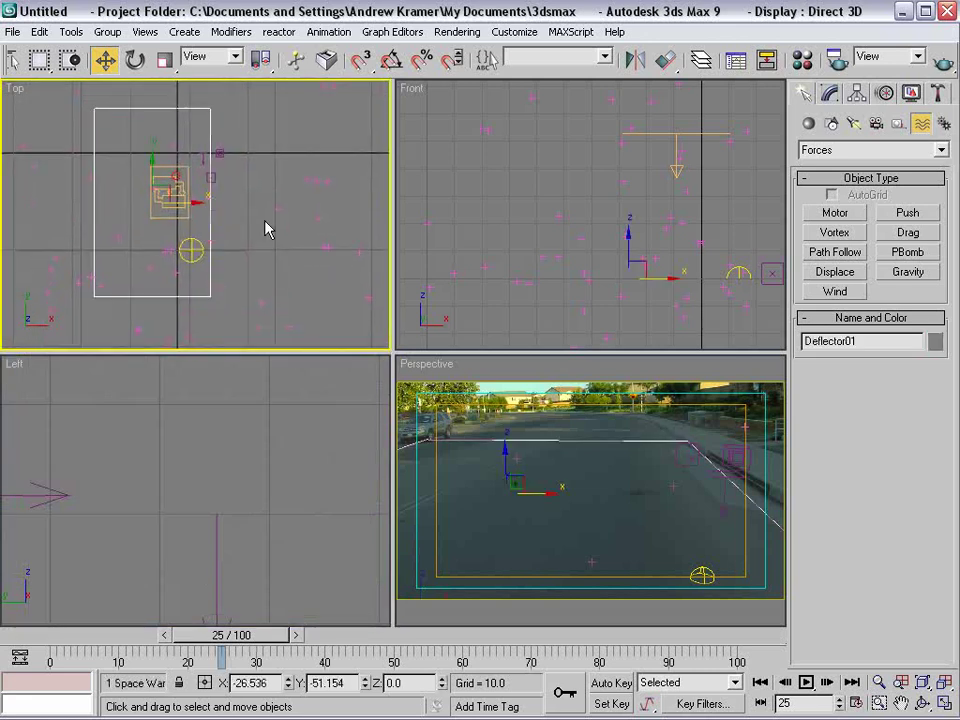
left_click(829, 93)
double_click(893, 380)
type(".65")
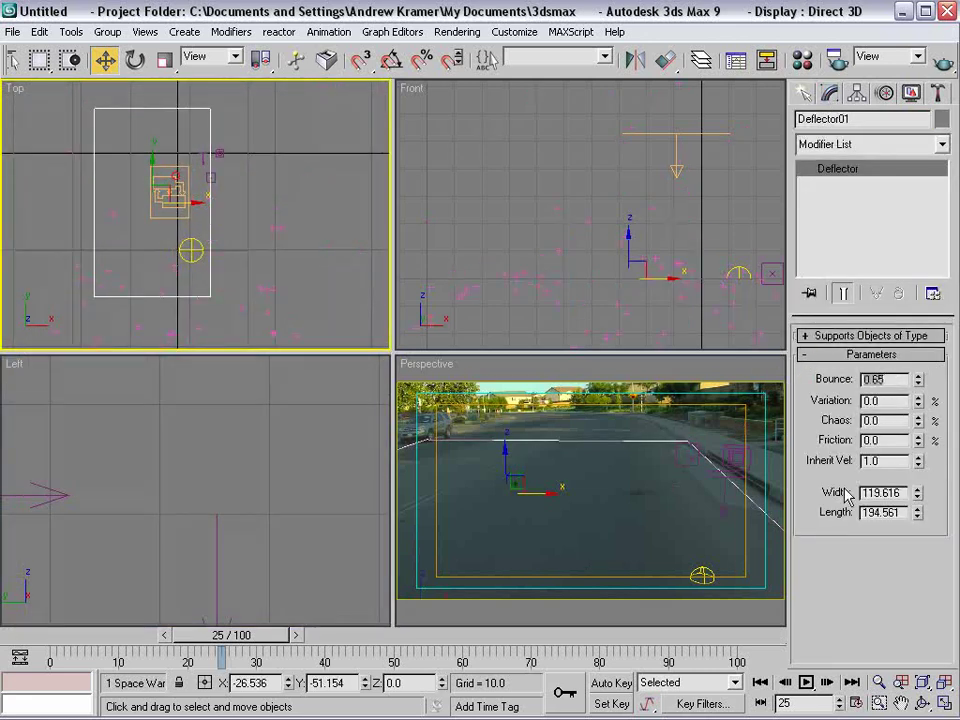
- Go to frame 10 and set Deflector01's Friction to 0.75
left_click_drag(232, 635, 134, 635)
left_click_drag(901, 441, 795, 433)
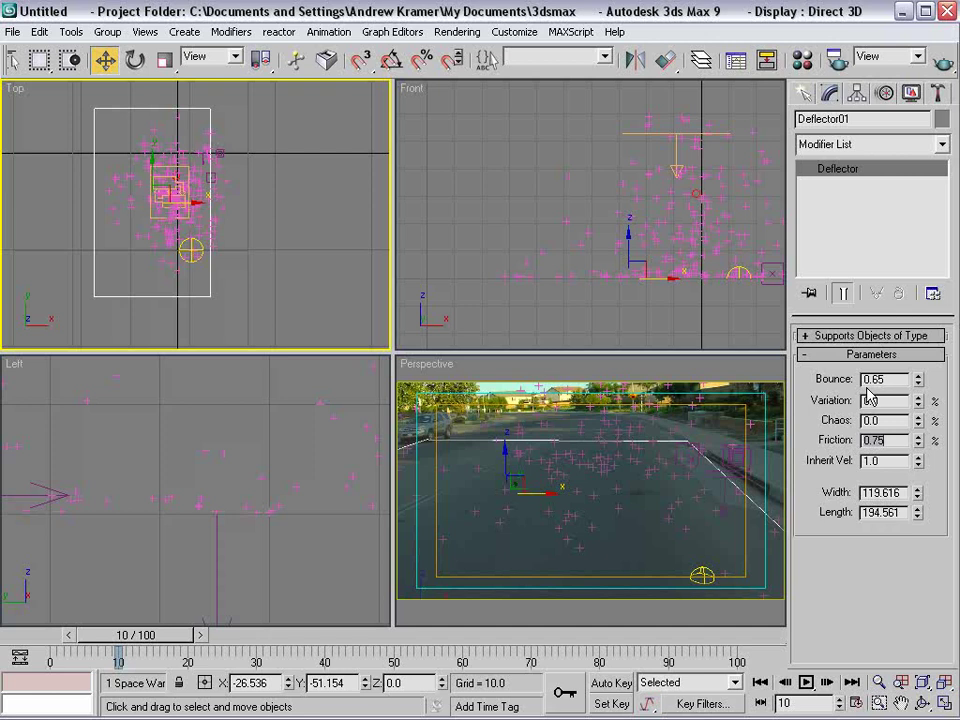
- Scrub around frame 10 to check the bouncing debris, including in the maximised Perspective viewport, and return to the four-viewport layout
mouse_move(147, 636)
left_mouse_down()
mouse_move(129, 638)
mouse_move(142, 636)
left_mouse_up()
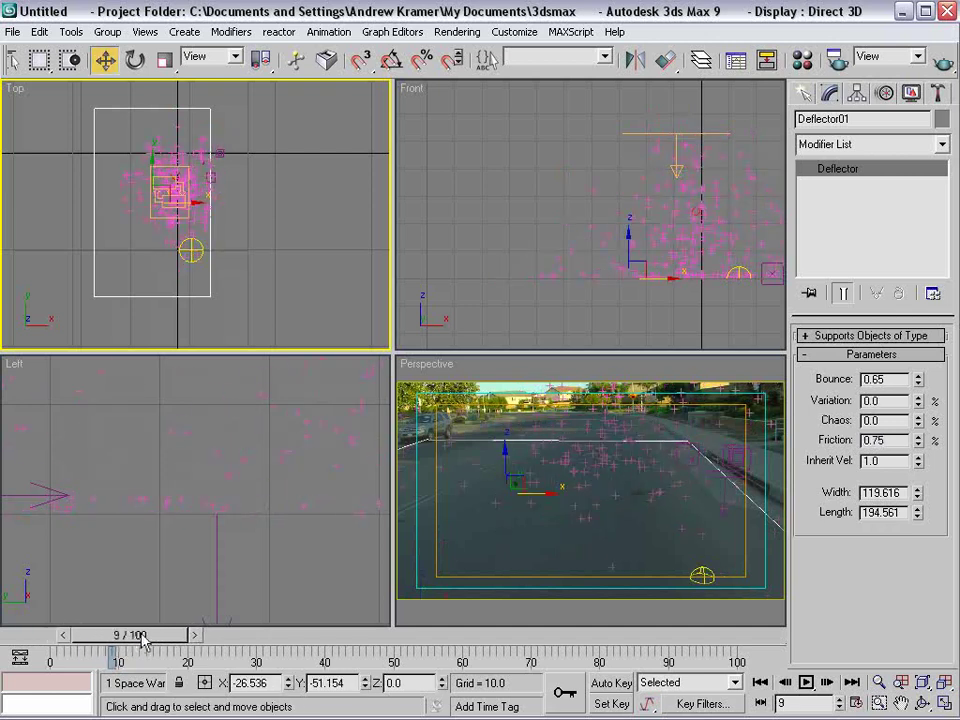
left_click_drag(143, 641, 124, 619)
key("w")
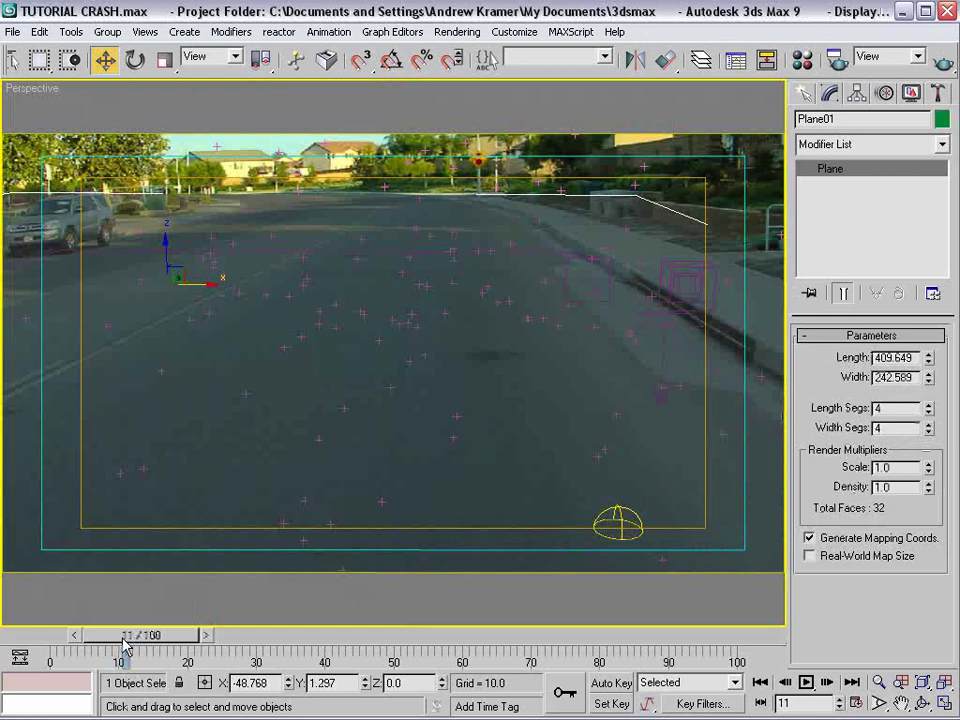
key("alt+w")
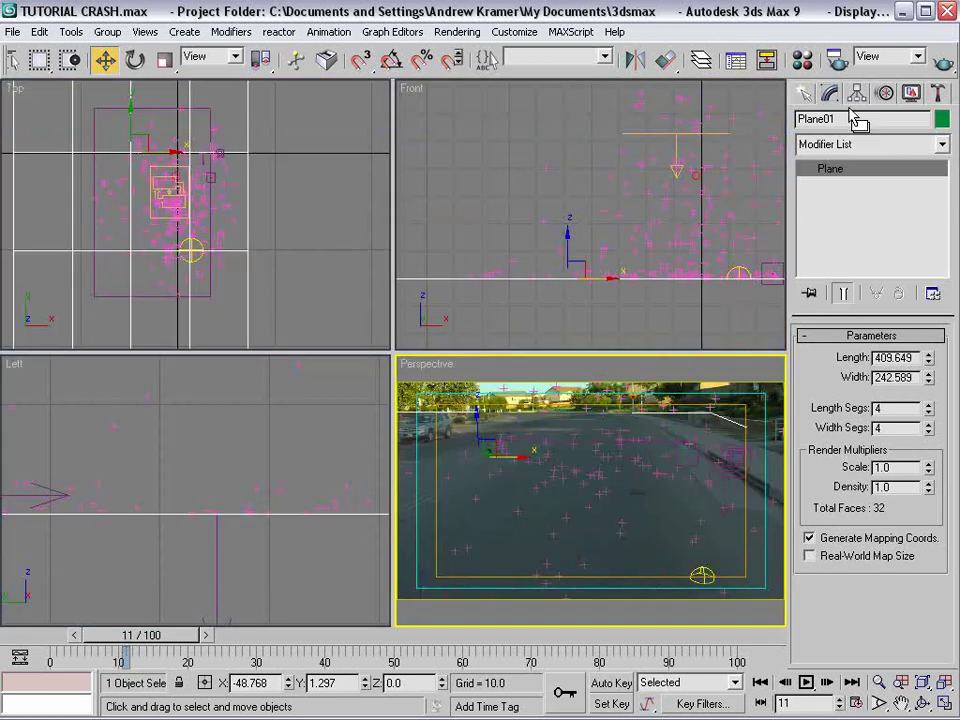
- Draw a closed, jagged rock outline with the Line tool in an empty area of the Top viewport
left_click(805, 93)
left_click(830, 124)
left_click(838, 230)
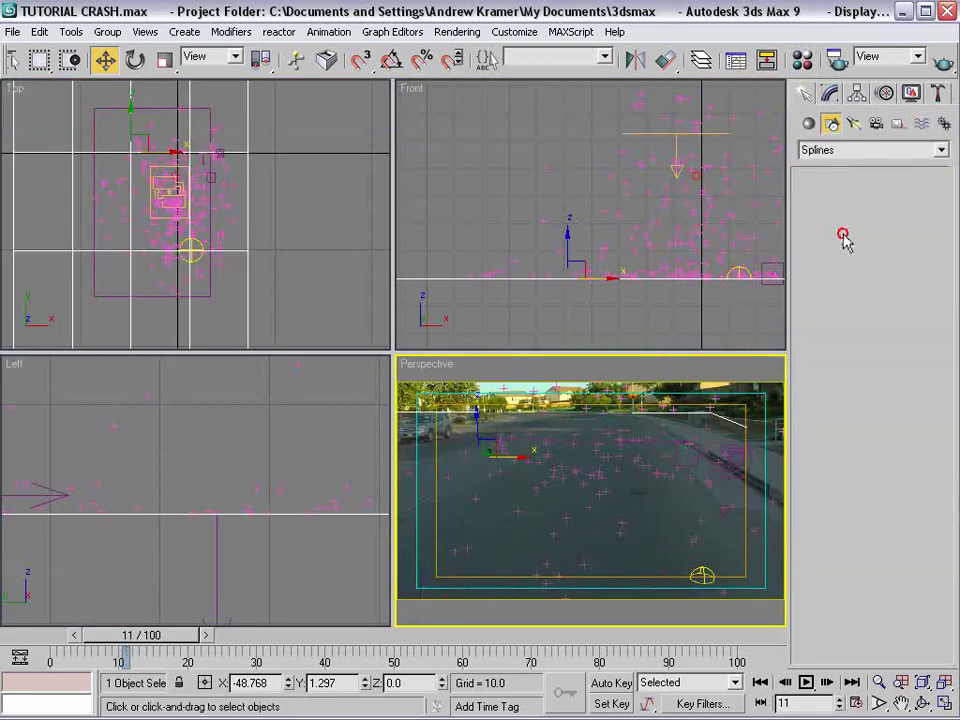
scroll(266, 223, "up", 3)
scroll(186, 199, "up", 2)
left_click_drag(187, 199, 79, 190)
scroll(156, 201, "up", 2)
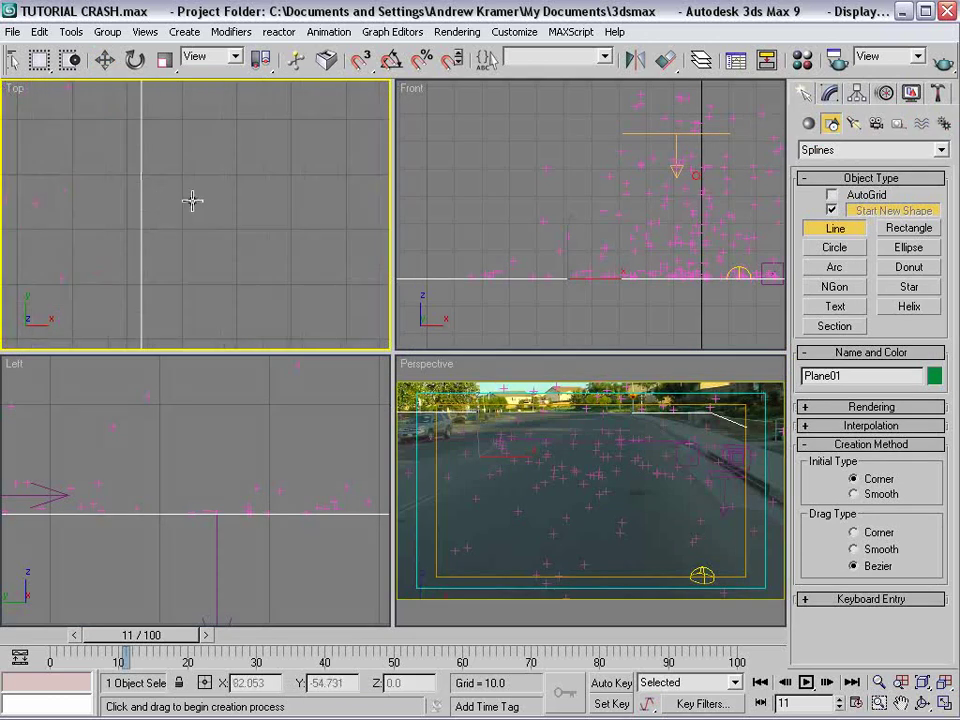
left_click(226, 140)
left_click(219, 146)
left_click(204, 150)
left_click(197, 177)
left_click(177, 184)
left_click(203, 215)
left_click(217, 235)
left_click(219, 258)
left_click(272, 252)
left_click(291, 213)
left_click(292, 177)
left_click(259, 140)
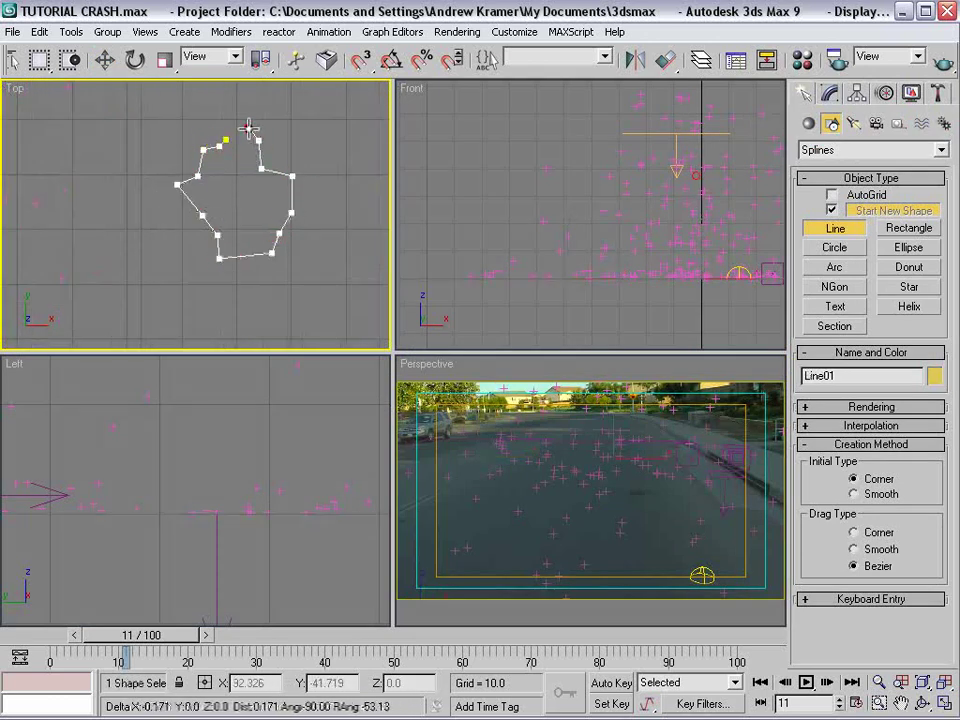
left_click(250, 130)
left_click(226, 140)
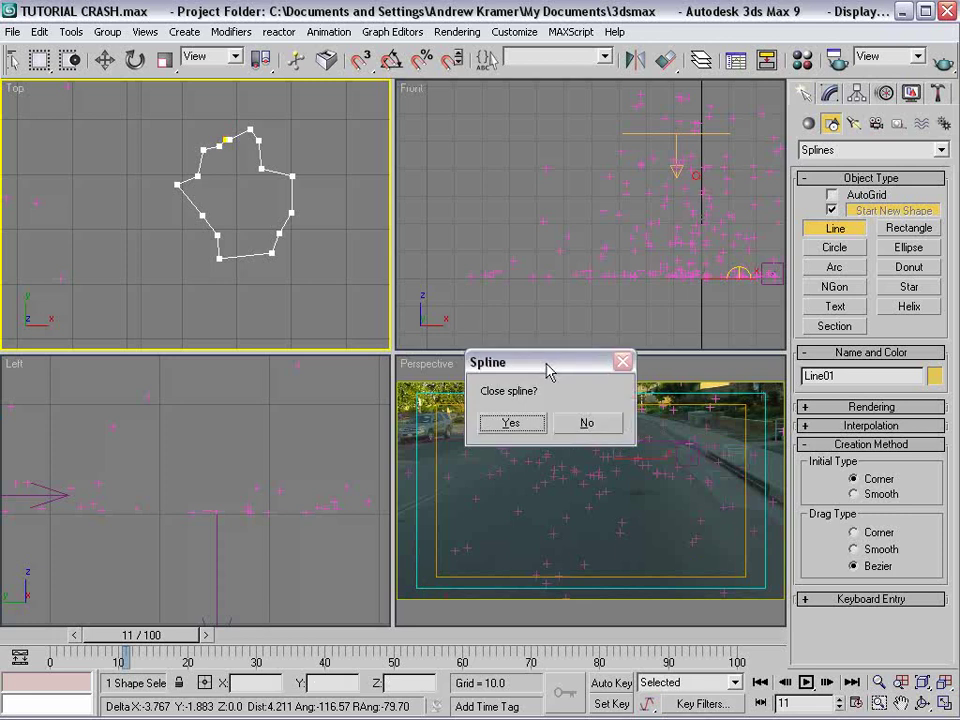
left_click(511, 424)
- Draw a second closed, jagged outline with a deep upper notch beside the first one in the Top viewport
left_click_drag(326, 180, 204, 236)
left_click(288, 194)
left_click(244, 180)
left_click(257, 233)
left_click(229, 240)
left_click(233, 266)
left_click(289, 295)
left_click(318, 273)
left_click(346, 273)
left_click(322, 219)
left_click(310, 212)
left_click(332, 165)
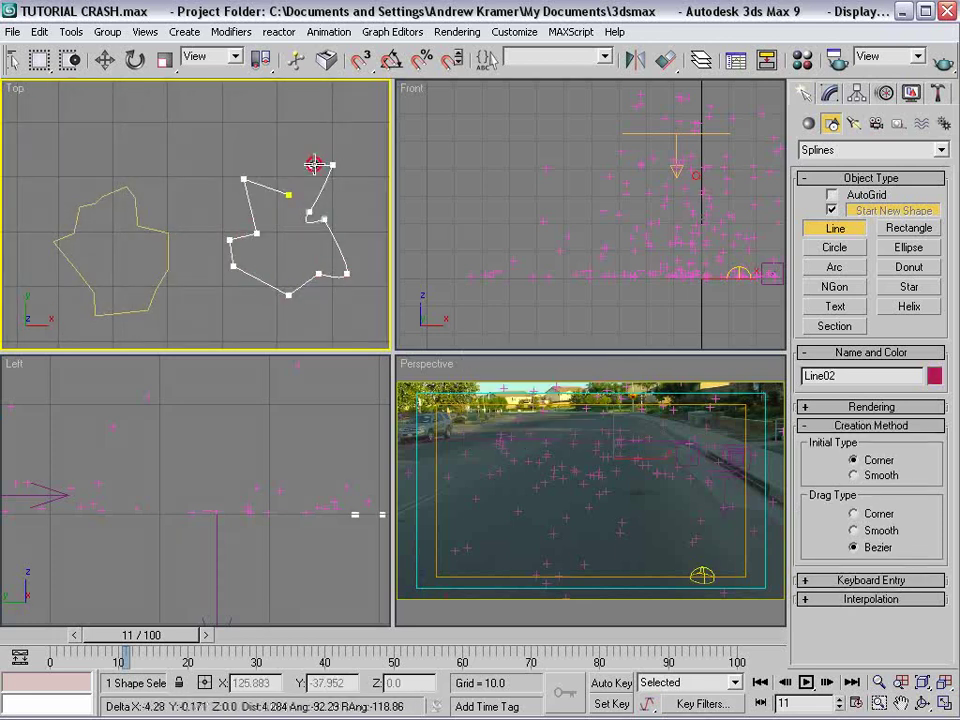
left_click(288, 194)
- Draw a third closed outline, a bent elongated shard, below the second one and leave the Line tool
left_click_drag(245, 270, 250, 189)
left_click(220, 213)
left_click(198, 227)
left_click(221, 261)
left_click(232, 300)
left_click(249, 311)
left_click(290, 320)
left_click(290, 304)
left_click(327, 298)
left_click(346, 280)
left_click(269, 268)
left_click(226, 226)
left_click(220, 213)
left_click_drag(245, 212, 230, 226)
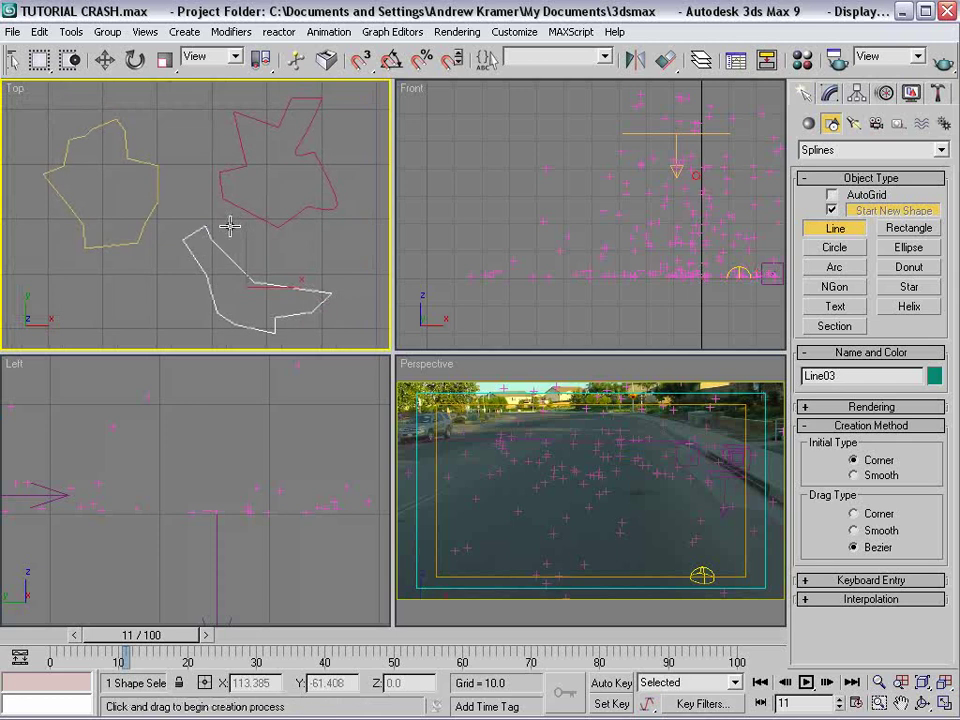
right_click(230, 226)
right_click(243, 243)
- Apply a Bevel modifier to the first outline, Line01, and bring it into view in the Front viewport
left_click(283, 261)
left_click(261, 197)
scroll(266, 249, "down", 2)
left_click(242, 257)
left_click(324, 178)
left_click_drag(324, 178, 105, 270)
left_click(141, 270)
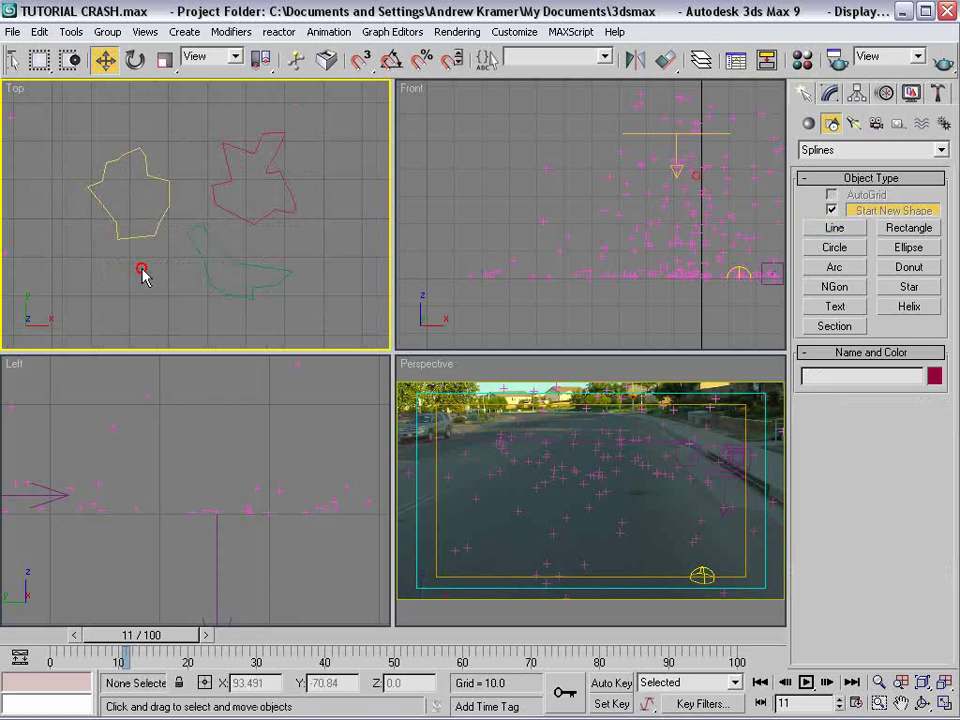
left_click(156, 224)
left_click(828, 95)
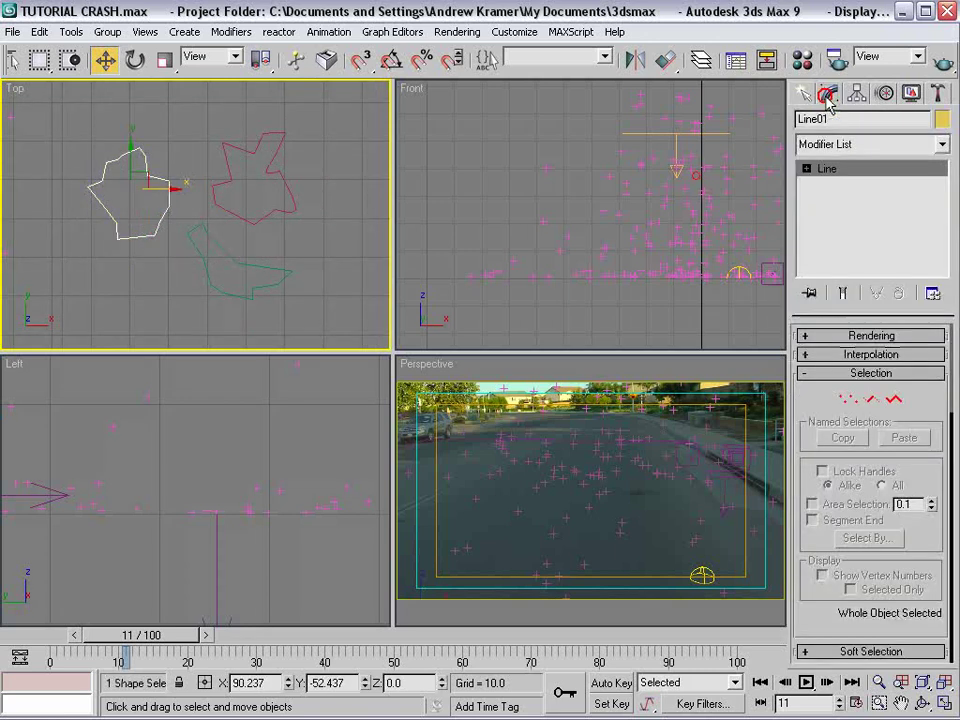
left_click(866, 146)
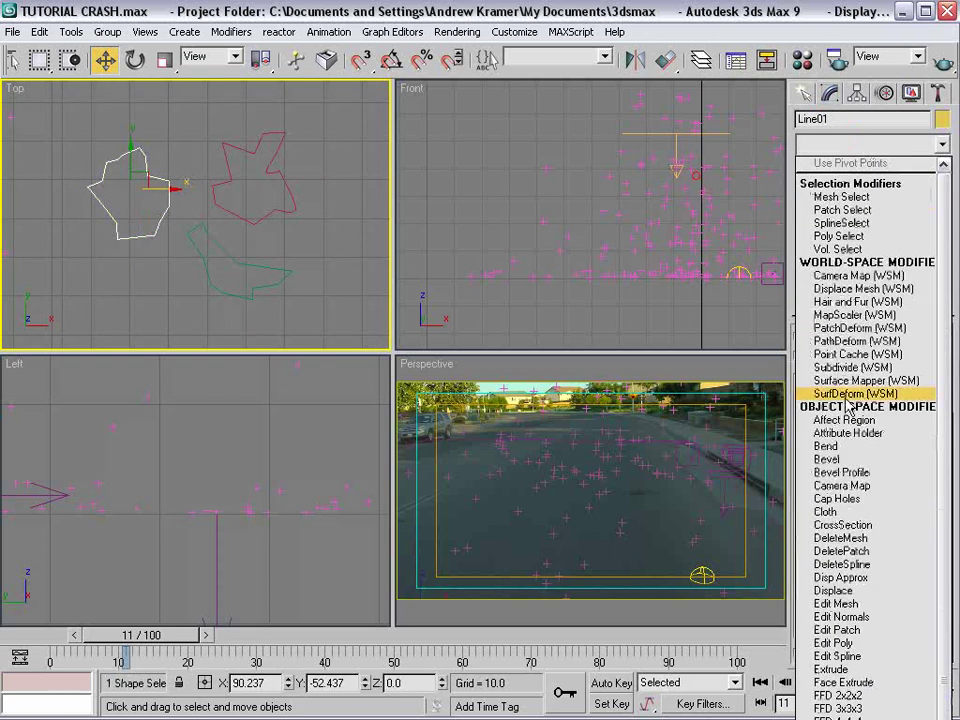
left_click(832, 460)
left_click_drag(748, 277, 472, 238)
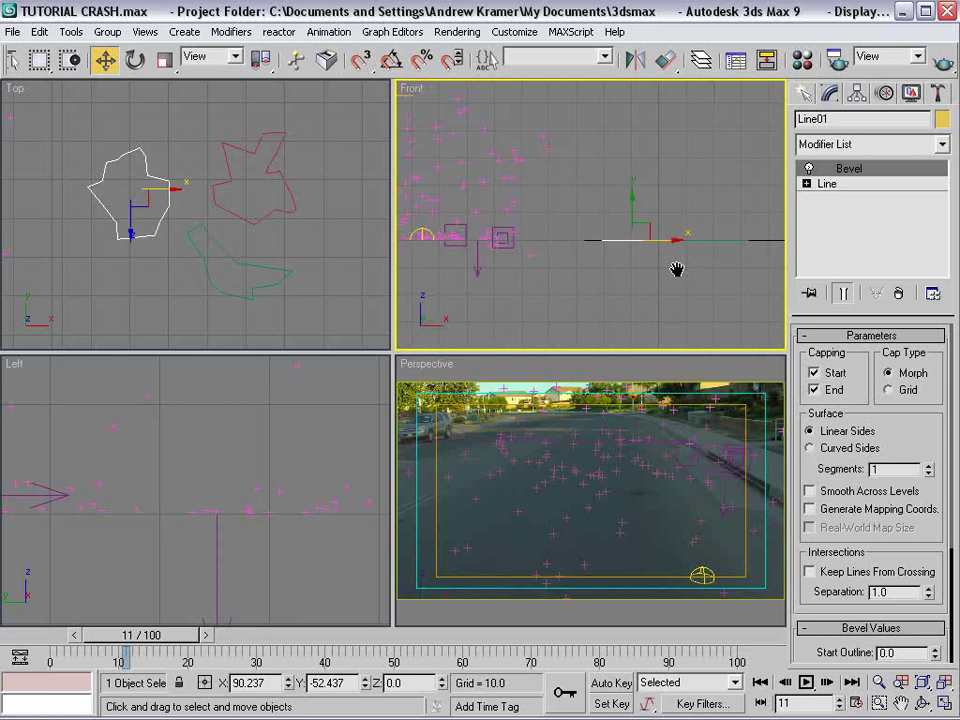
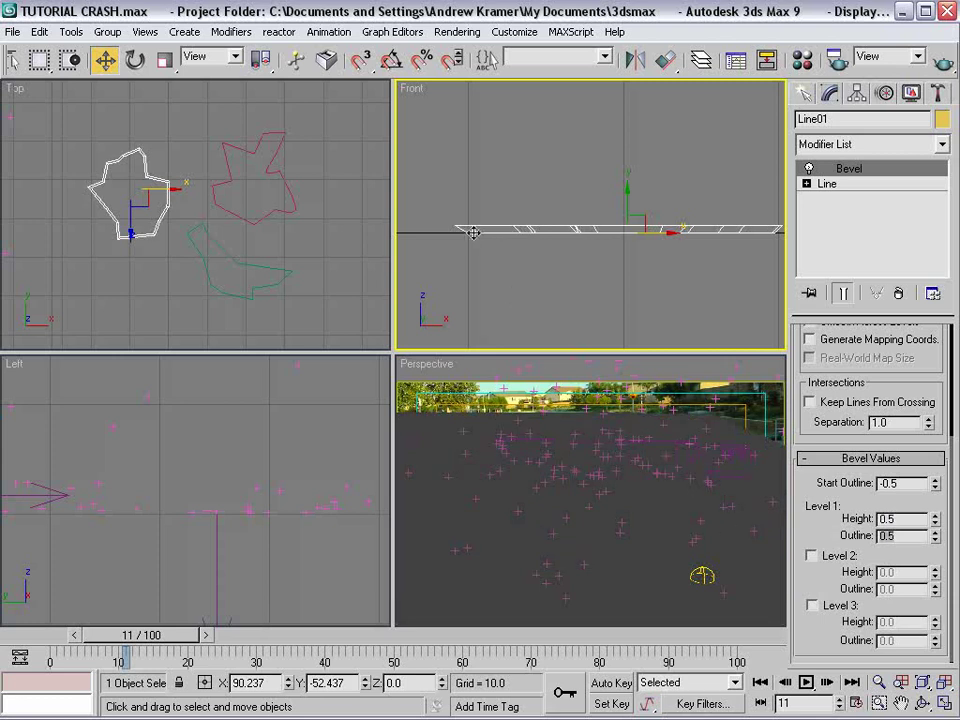
- Enable the Bevel's Level 2 with Height 2.0 and Level 3 with Height 0.5 and Outline -0.5
left_click(824, 556)
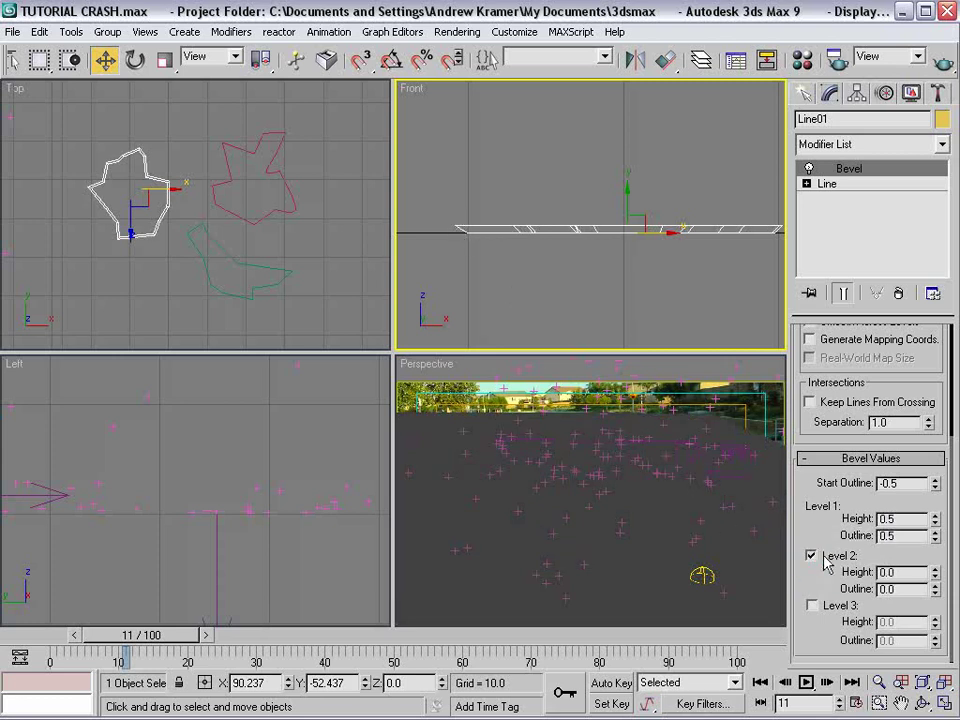
left_click(900, 572)
type("2")
key("Return")
left_click(818, 617)
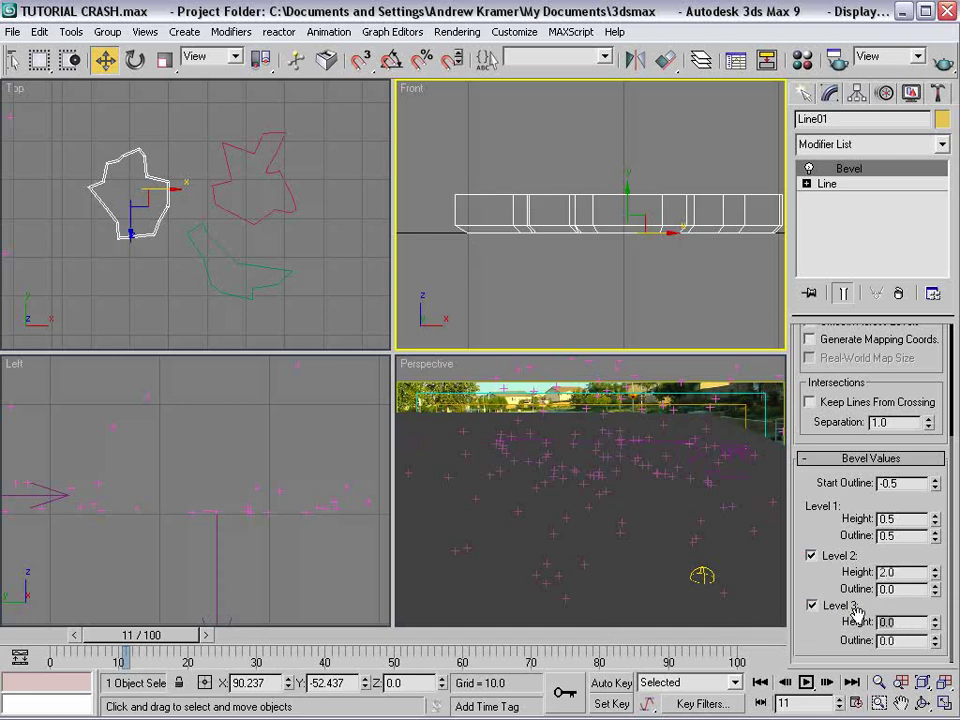
type("0.5")
key("Tab")
type("-0")
type(".5")
key("Return")
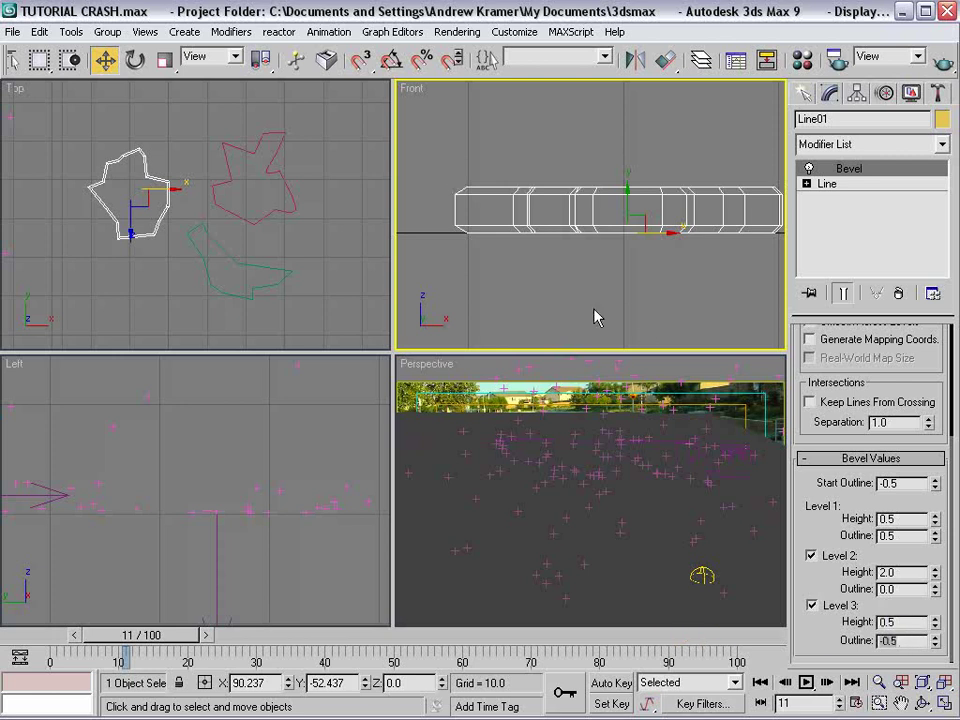
scroll(636, 262, "down", 2)
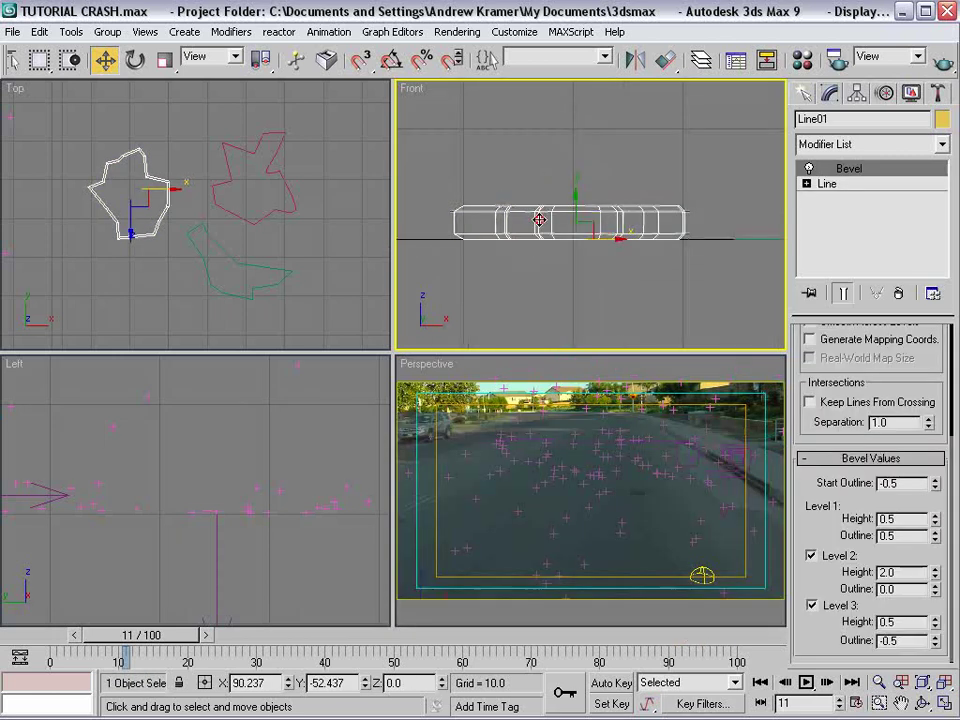
left_click(587, 214)
left_click(568, 208)
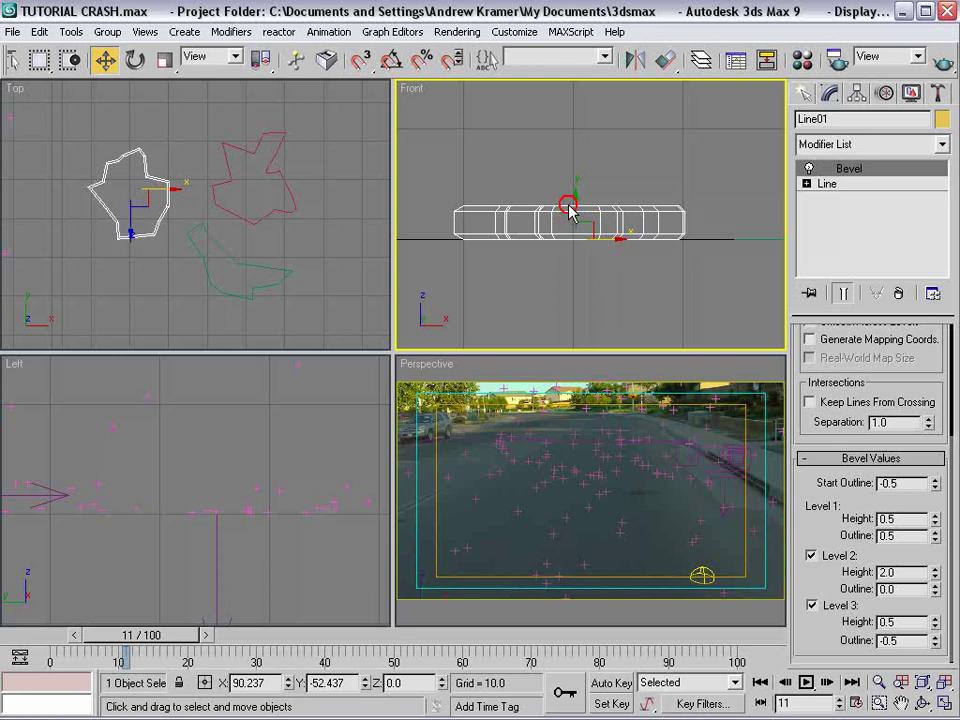
- Add a Subdivide modifier on top of the Bevel on Line01
left_click(133, 192)
scroll(223, 216, "up", 3)
left_click_drag(134, 192, 174, 229)
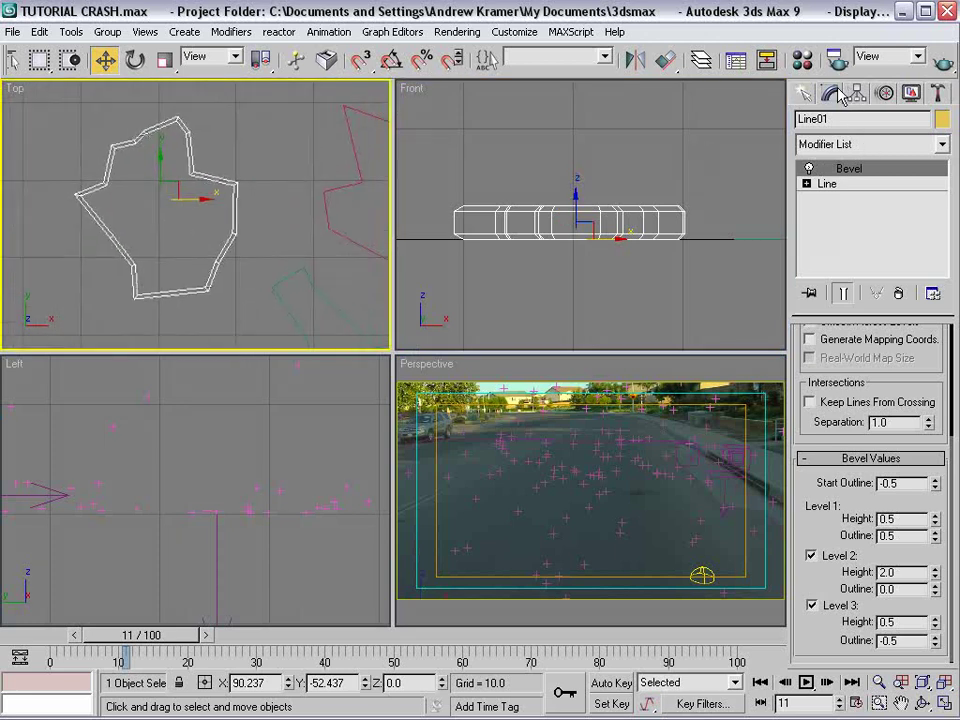
left_click(941, 144)
scroll(945, 418, "down", 2)
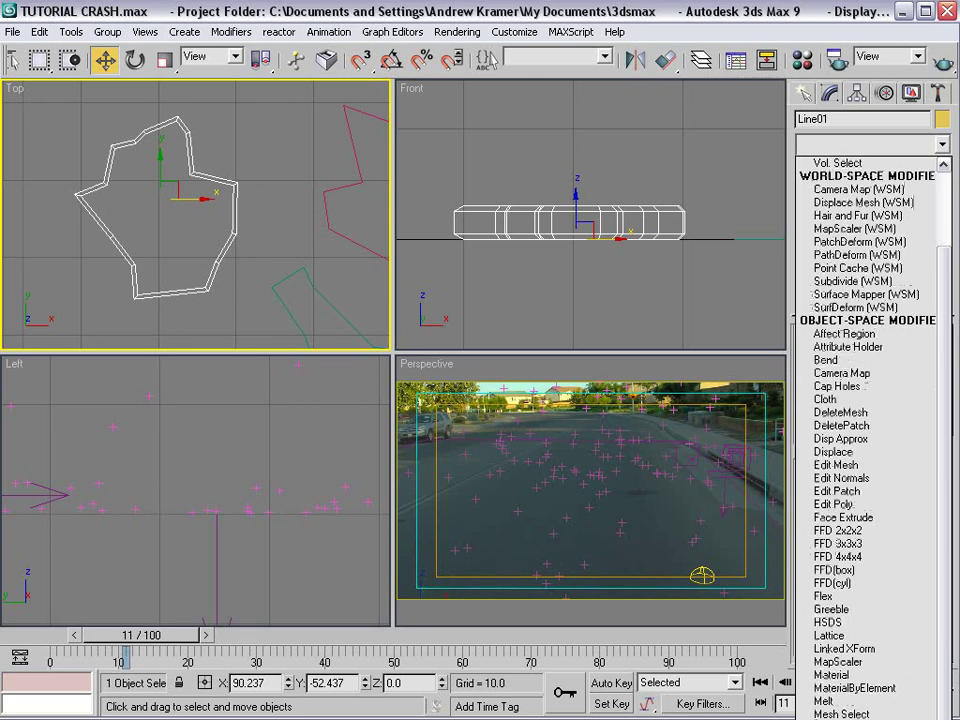
left_click(852, 281)
- Add a Noise modifier above Subdivide on Line01, review the Subdivide parameters, and return to the Noise parameters
left_click(941, 144)
scroll(880, 300, "down", 2)
key("n")
left_click(846, 144)
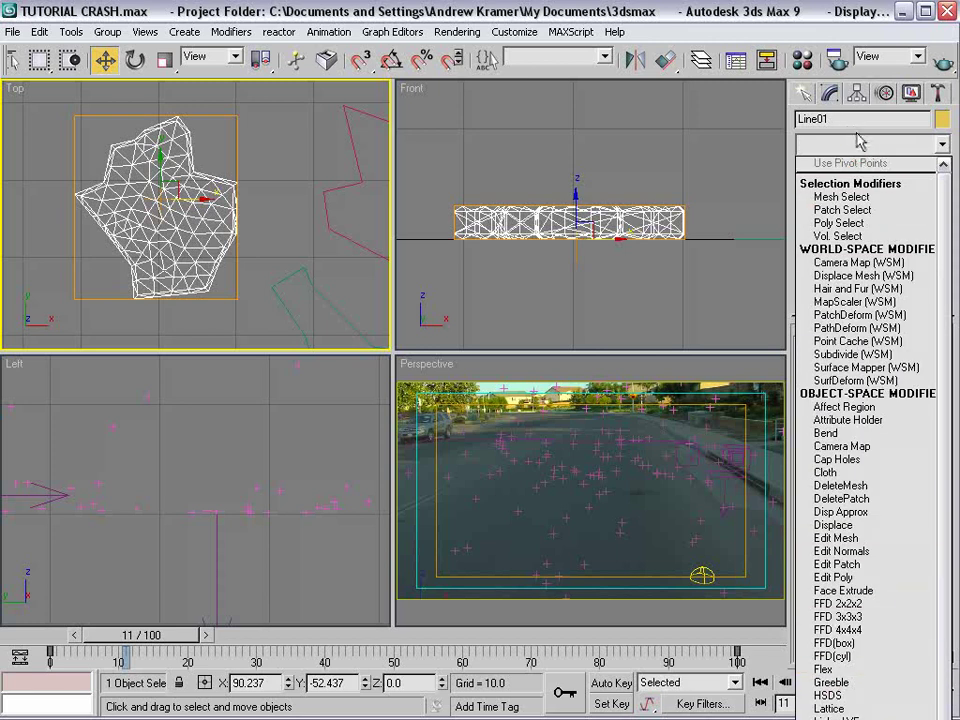
left_click(915, 144)
left_click(851, 185)
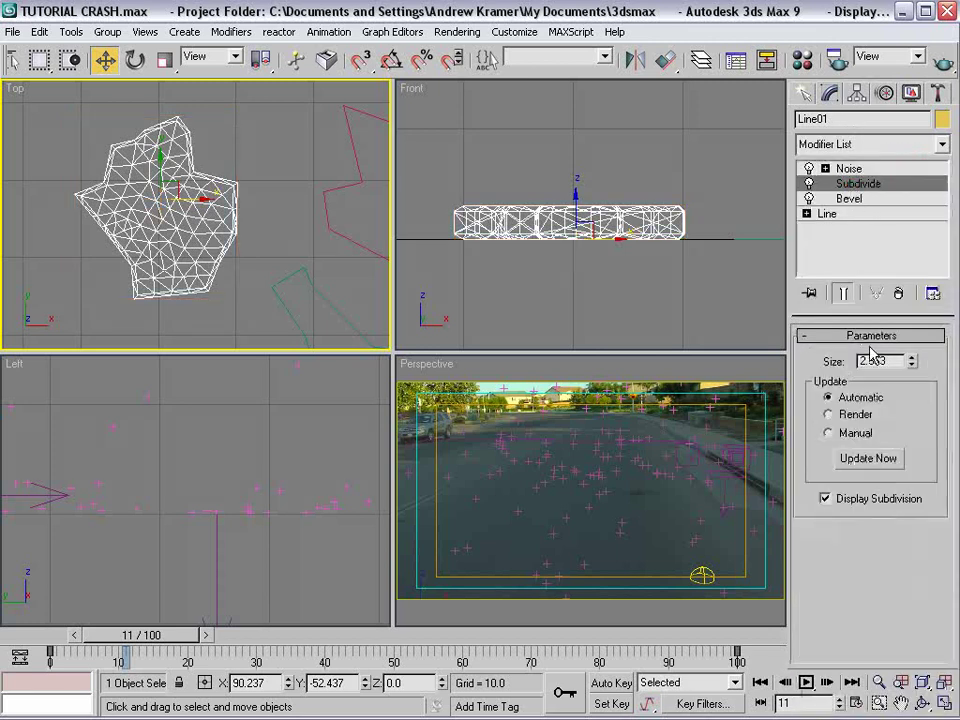
left_click(852, 168)
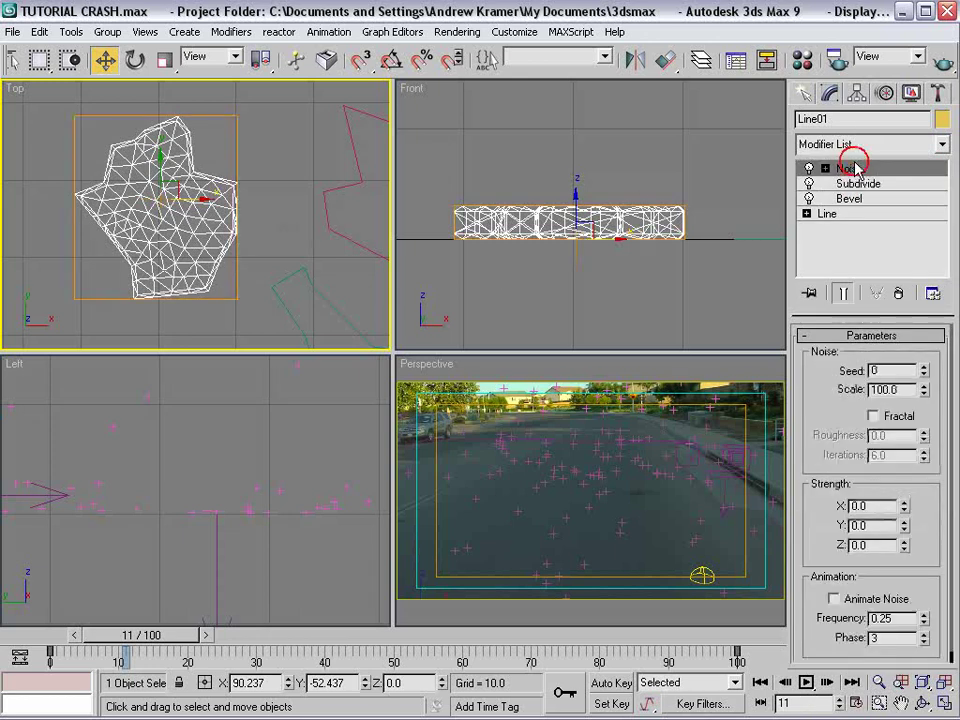
- Set the Noise Scale to 10, enable Fractal, and set Strength X to 4.06 and Y to 7.77
type("10")
key("Return")
left_click(873, 415)
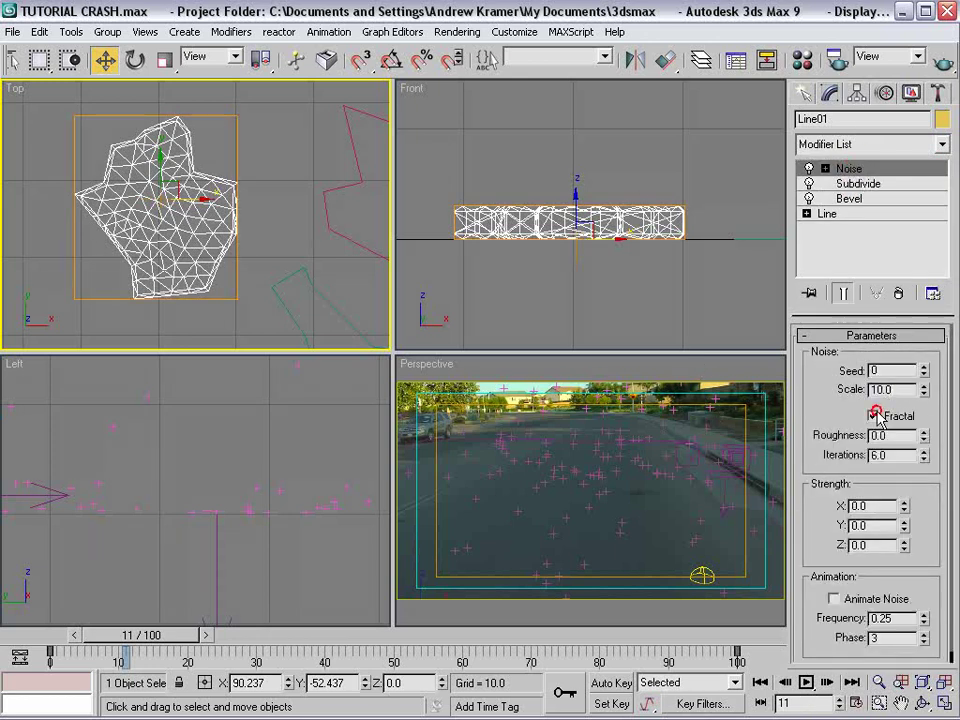
scroll(915, 505, "down", 1)
left_click_drag(905, 497, 916, 315)
left_click_drag(906, 516, 910, 182)
- Switch the Top viewport to Smooth + Highlights shading and deselect the rock
right_click(12, 90)
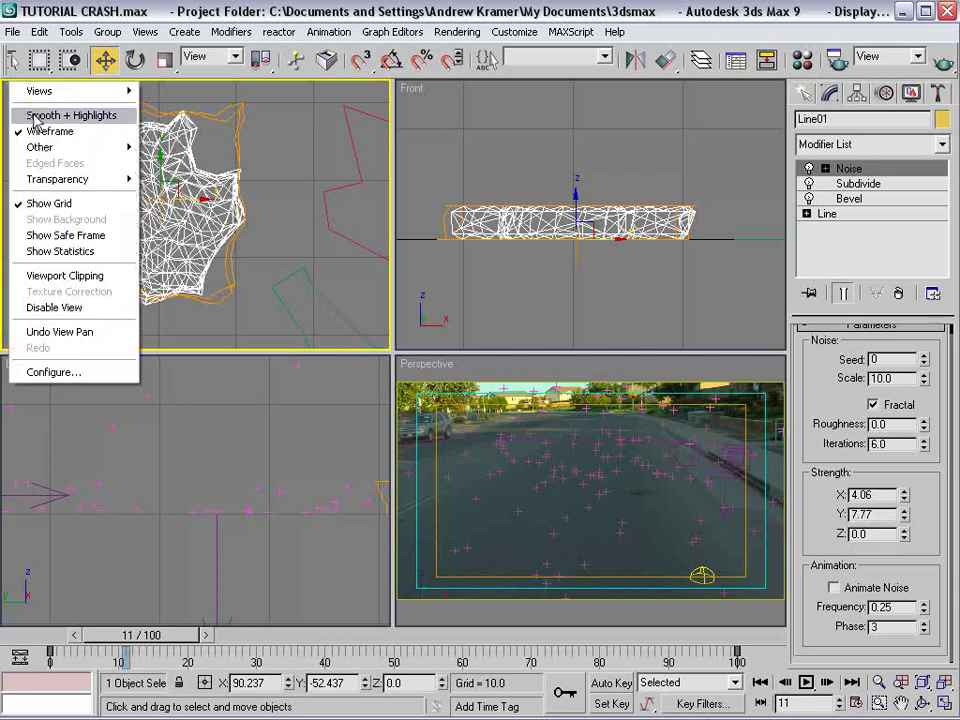
left_click(64, 113)
left_click(241, 249)
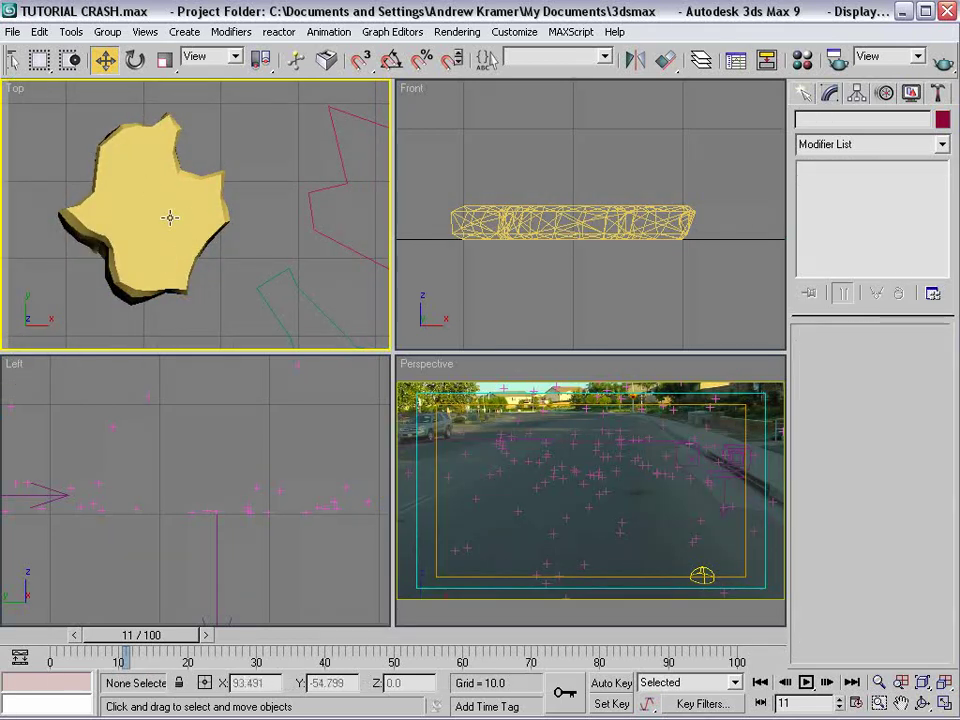
- Copy the Noise, Subdivide and Bevel modifiers together from Line01's modifier stack
left_click(167, 154)
right_click(846, 173)
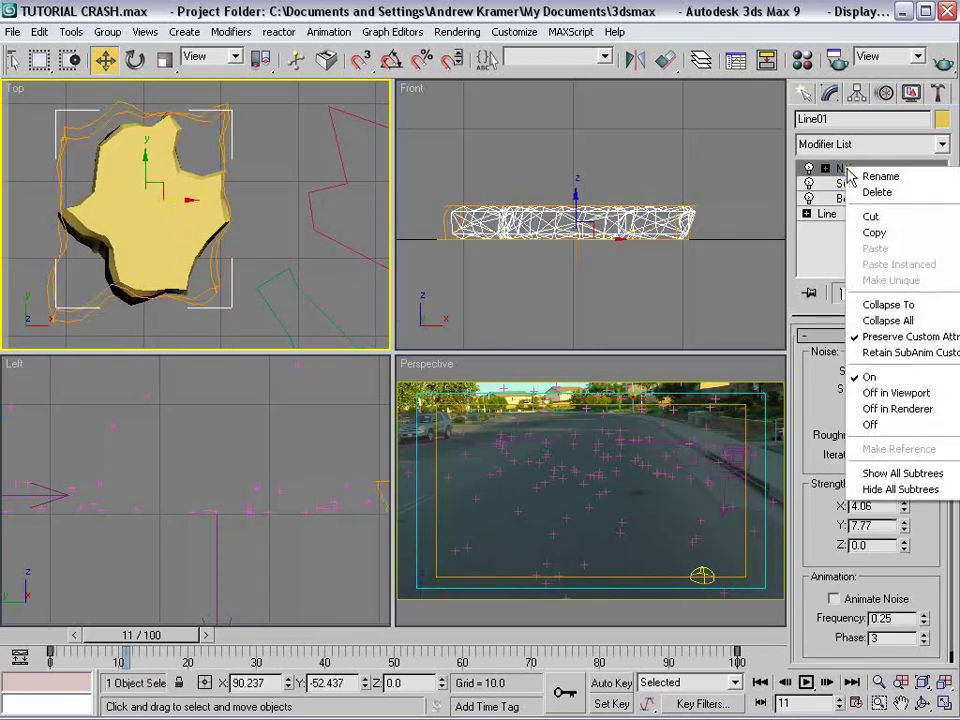
left_click(846, 198)
left_click(853, 176, "shift")
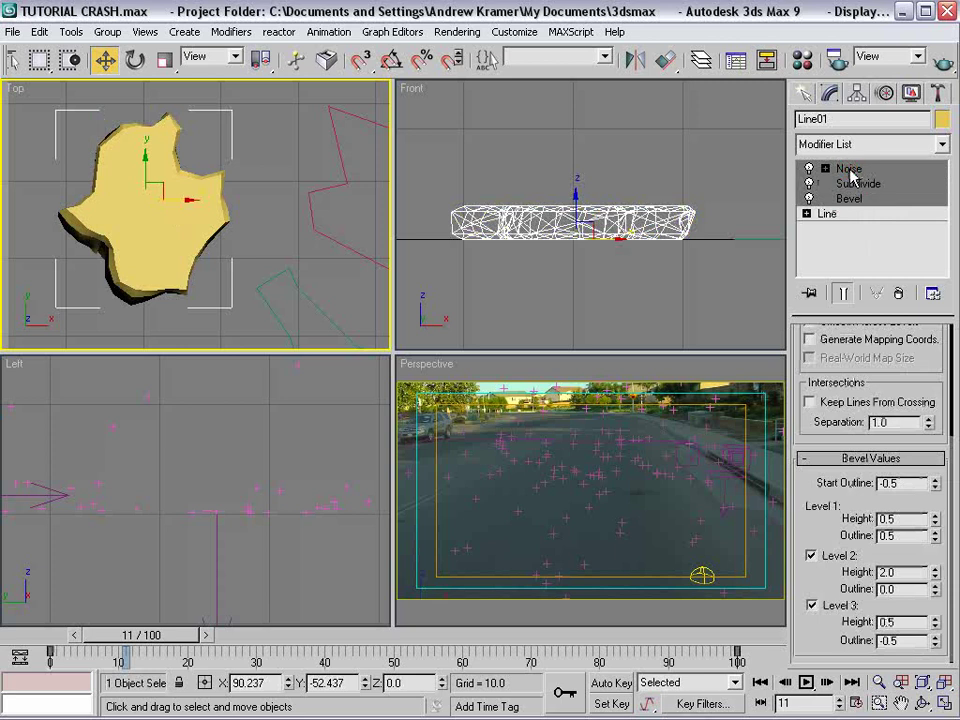
right_click(848, 172)
left_click(882, 233)
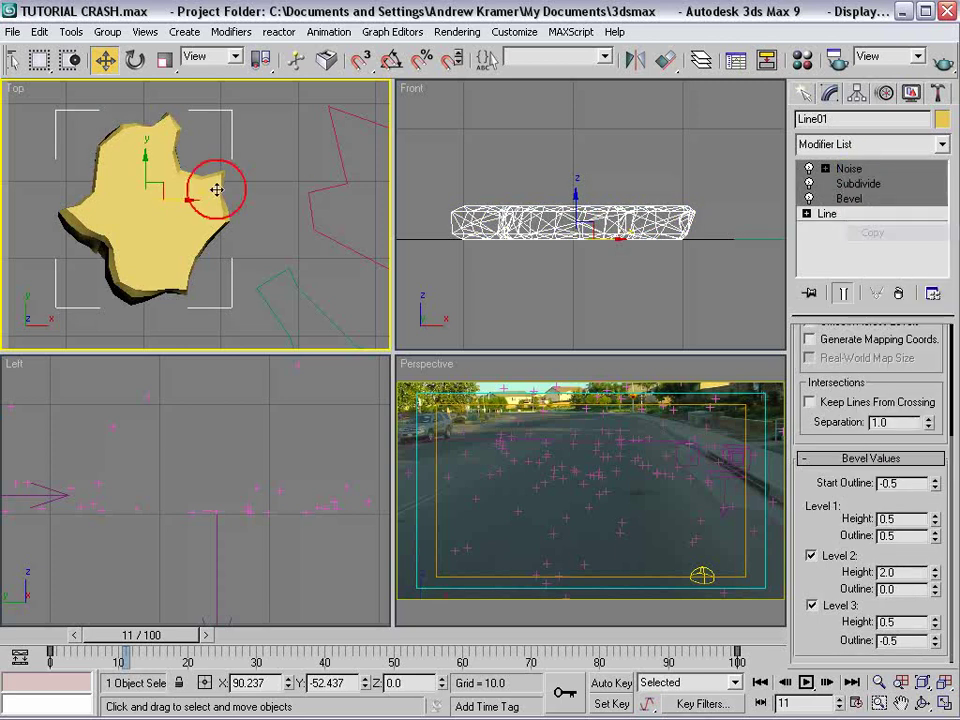
- Paste the copied modifiers onto the second outline, Line02
left_click_drag(345, 198, 190, 160)
left_click(183, 143)
right_click(851, 170)
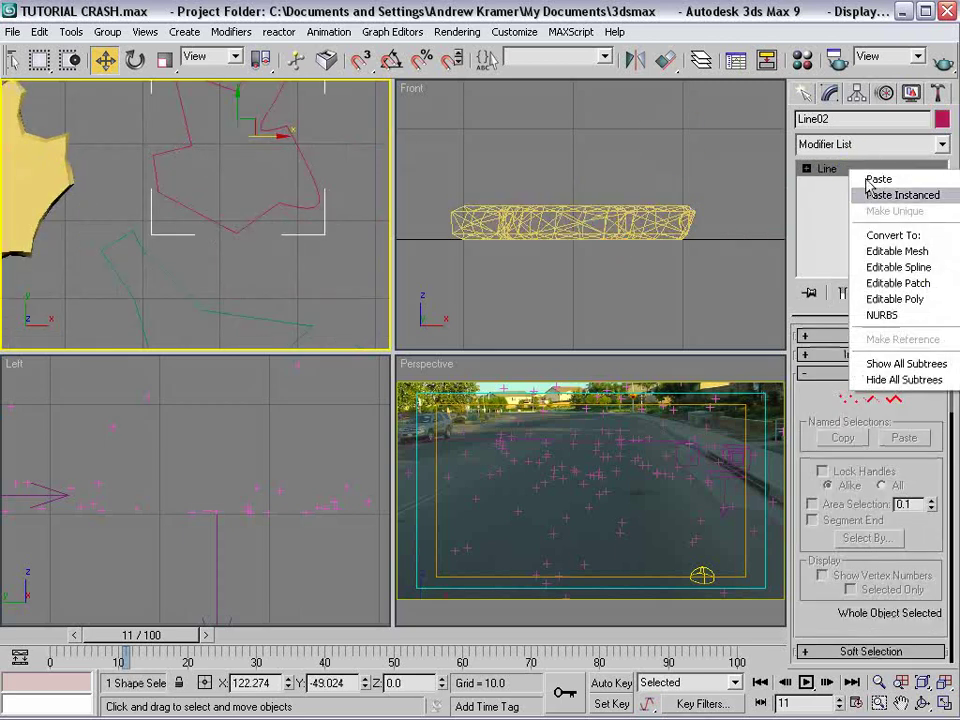
left_click(879, 180)
- Paste the copied modifiers onto the third outline, Line03, and deselect it
scroll(130, 226, "down", 2)
left_click(252, 259)
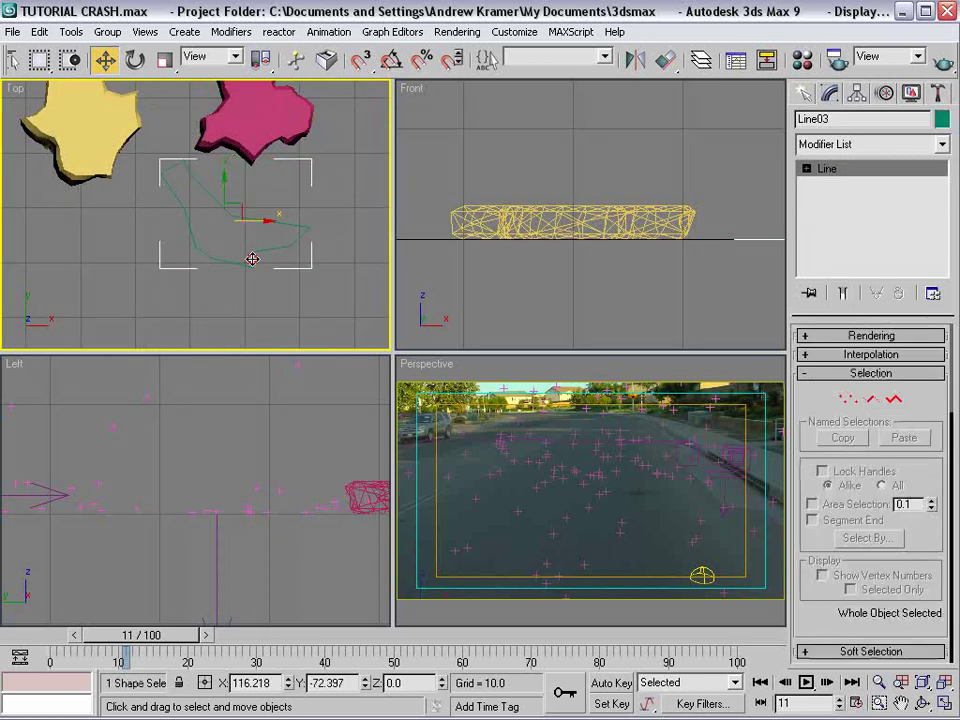
right_click(848, 172)
left_click(862, 174)
left_click_drag(176, 197, 164, 242)
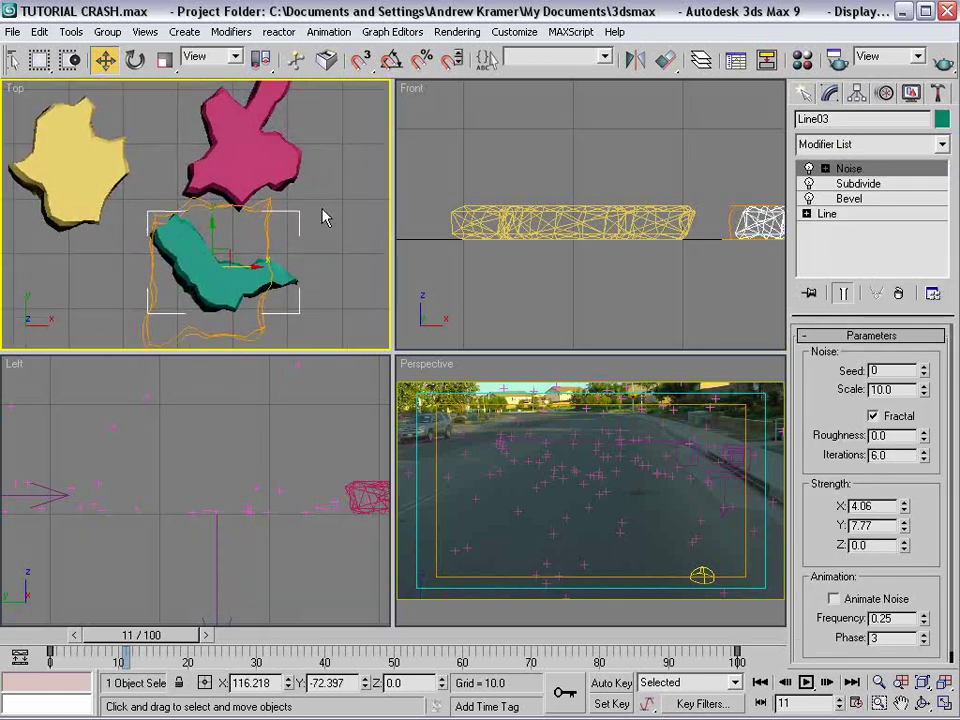
left_click(334, 200)
- Select the magenta rock Line02 and enter vertex editing on its base line
left_click_drag(283, 161, 257, 228)
left_click(229, 196)
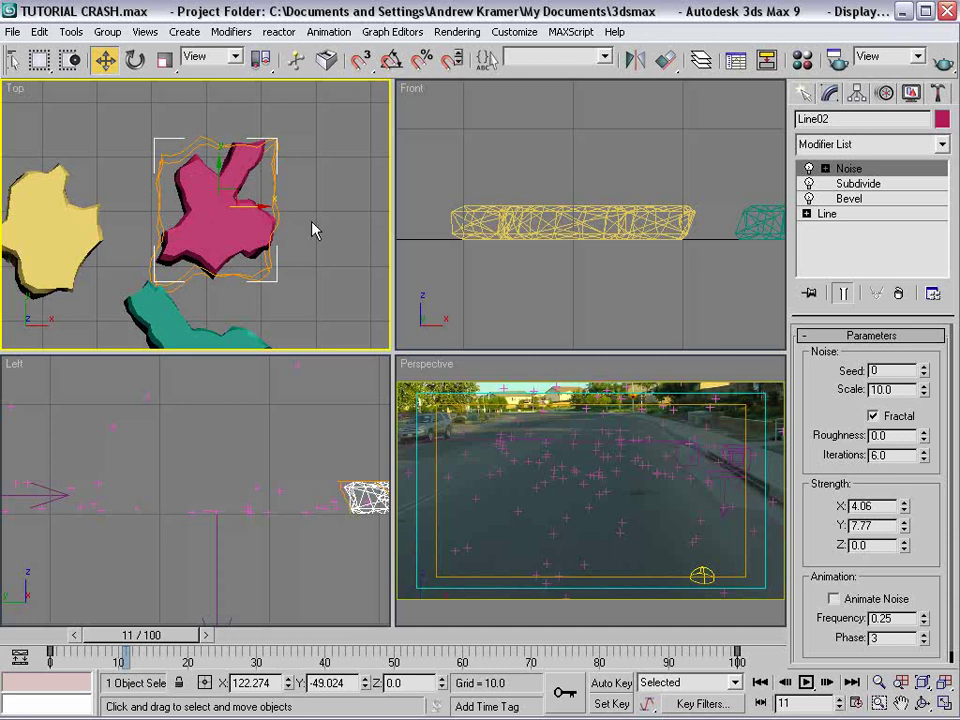
left_click(827, 213)
left_click(848, 399)
left_click(135, 206)
left_click_drag(270, 185, 235, 199)
- Move the upper-right vertices of Line02's outline outward to make the rock wider and fuller
left_click(220, 176)
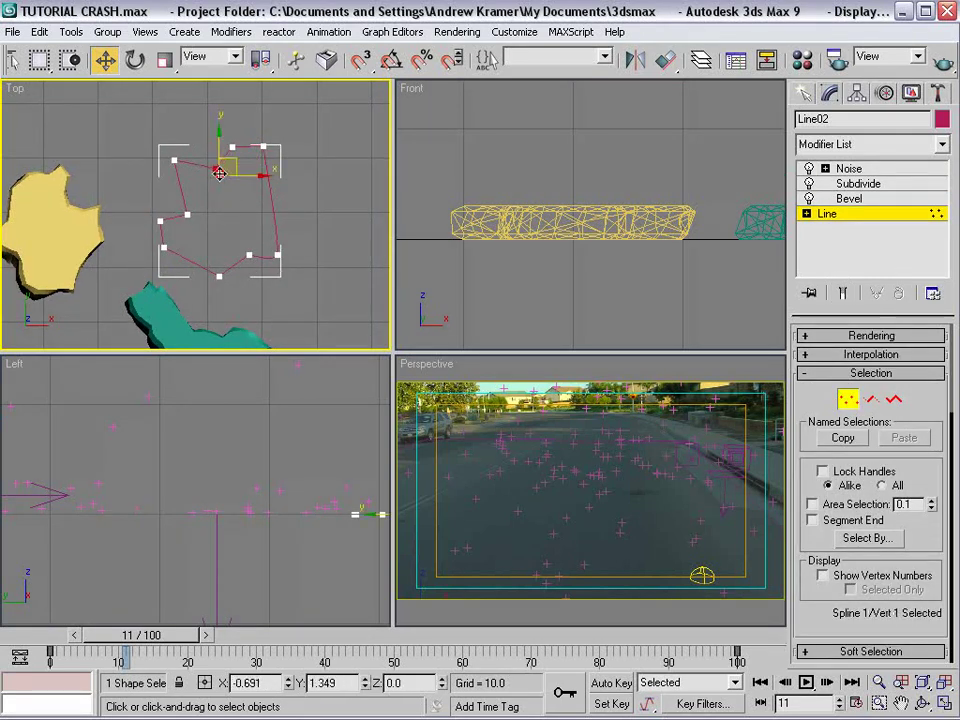
left_click_drag(264, 147, 301, 182)
left_click(232, 147)
left_click_drag(248, 131, 265, 118)
left_click(328, 154)
left_click(225, 221)
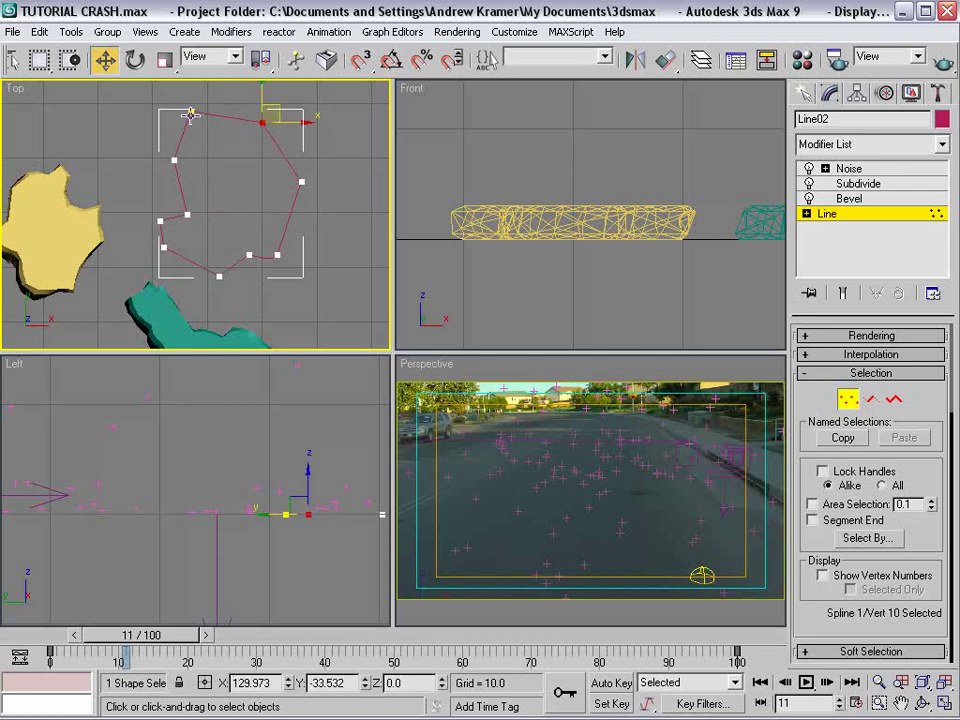
- Shift the two upper-left vertices of Line02 slightly inward, return to the Noise modifier level and deselect the rock
left_click(190, 114)
mouse_move(206, 99)
left_mouse_down()
mouse_move(232, 109)
mouse_move(223, 101)
left_mouse_up()
left_click(174, 159)
left_click_drag(195, 146, 200, 150)
left_click(330, 237)
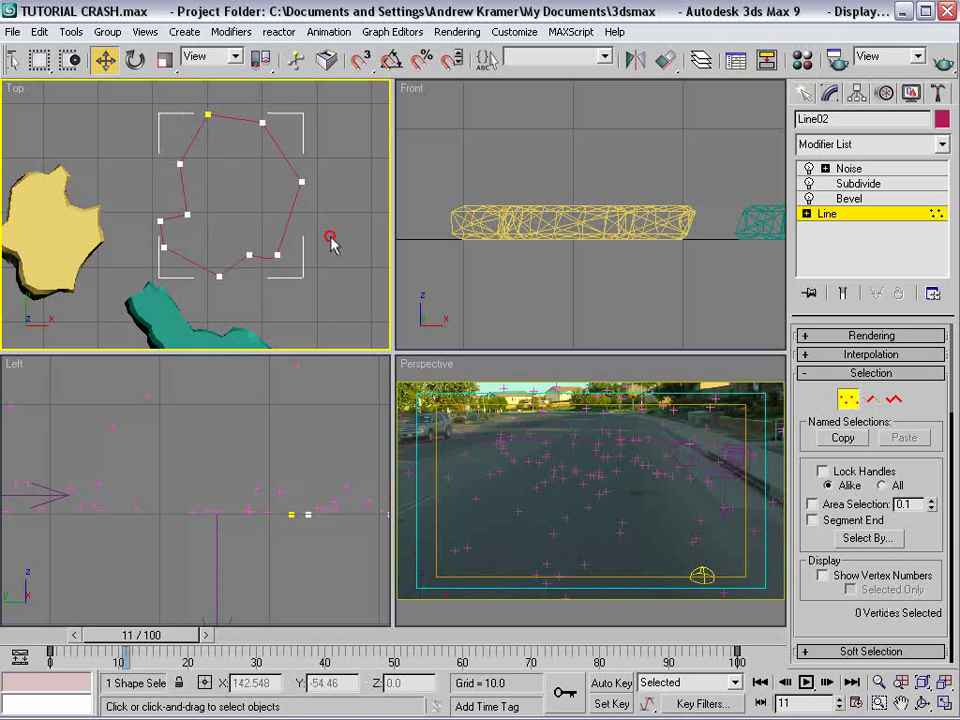
left_click(846, 170)
left_click(344, 251)
left_click_drag(182, 250, 208, 187)
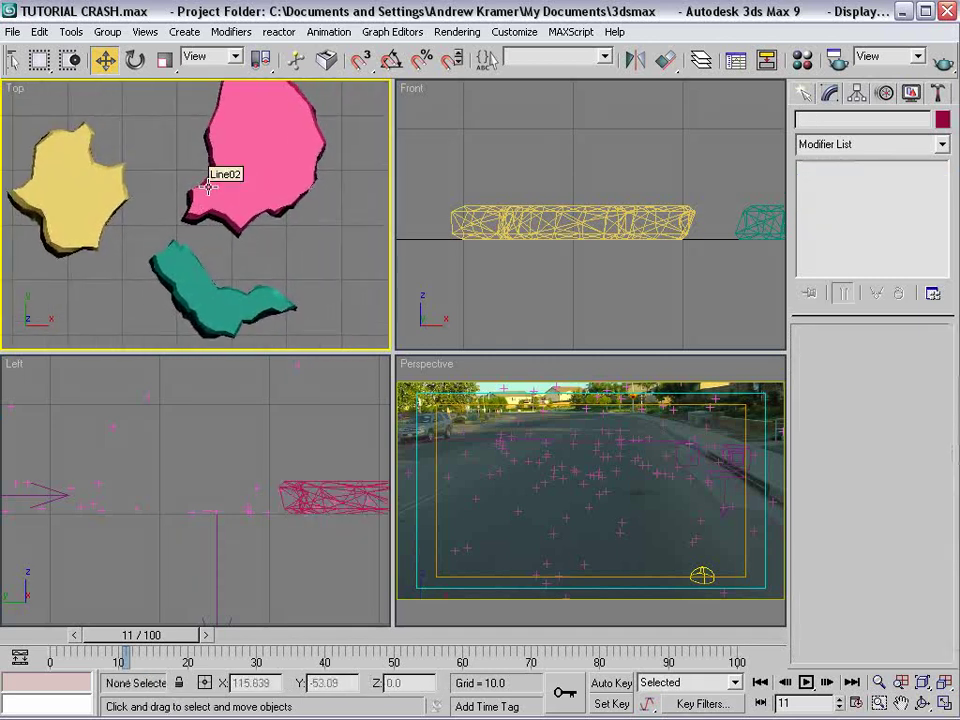
- Open the Material Editor, switch to Windows Explorer and browse to the THE METEOR\Images\3D folder with its thumbnails in view
key("m")
left_click_drag(270, 46, 315, 44)
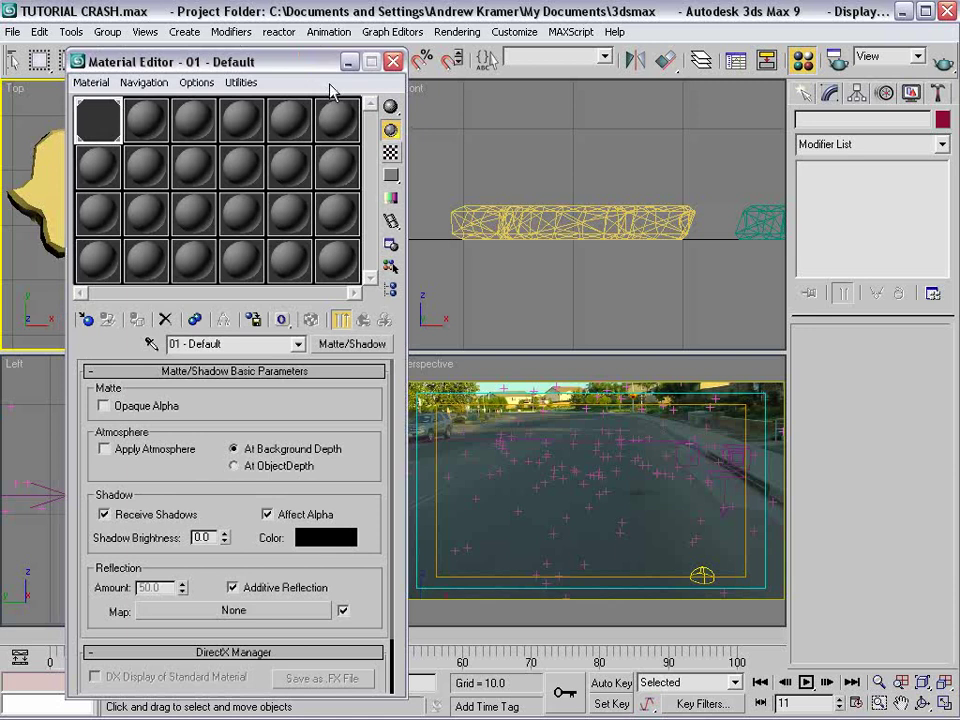
key("alt+Tab")
key("BackSpace")
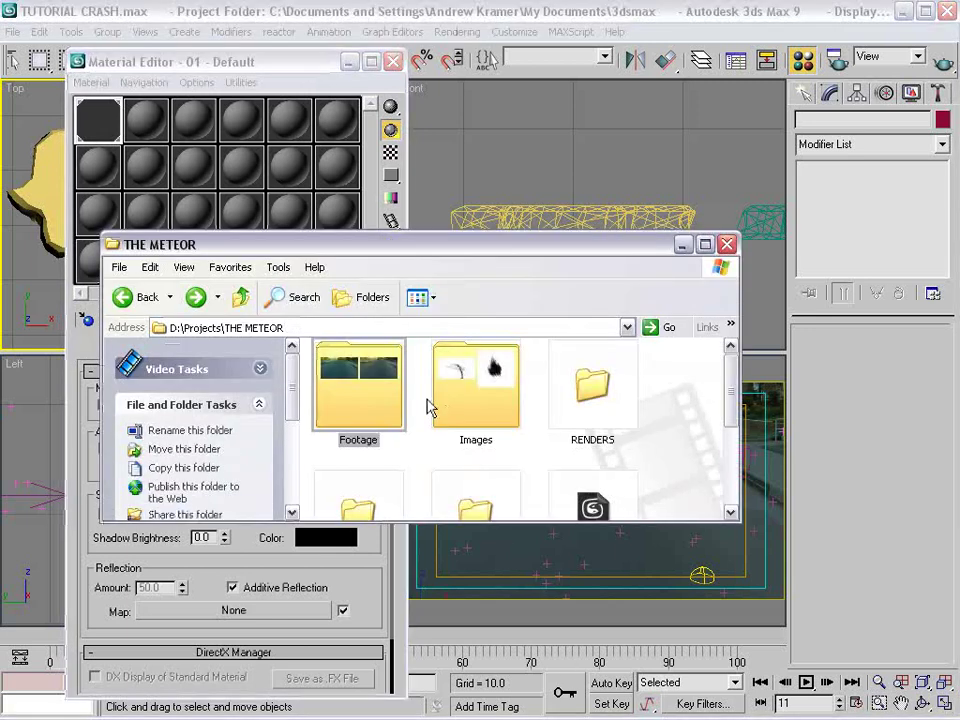
double_click(455, 405)
double_click(375, 415)
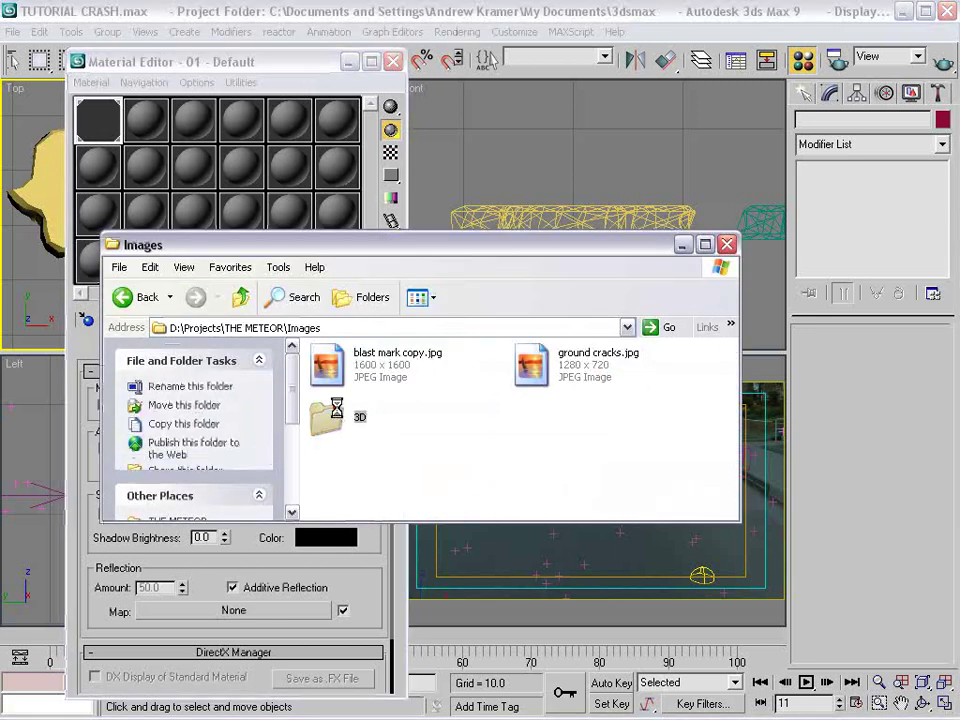
left_click_drag(735, 522, 804, 642)
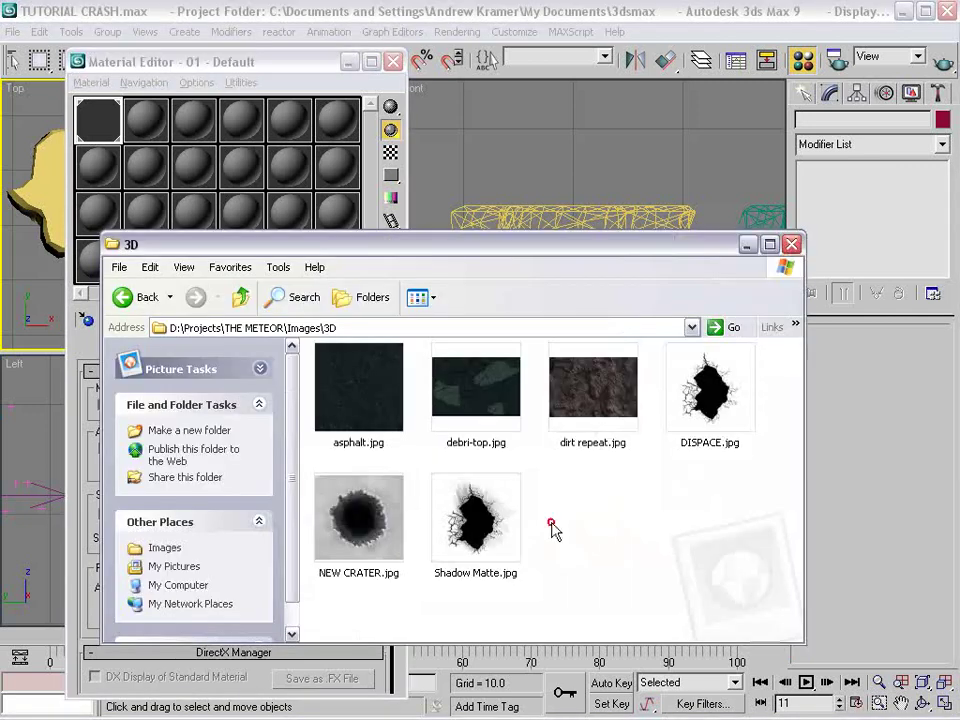
- Load asphalt.jpg into the second material sample slot and open a magnified preview of that material
left_click(320, 375)
left_click_drag(336, 397, 145, 120)
left_click(151, 120)
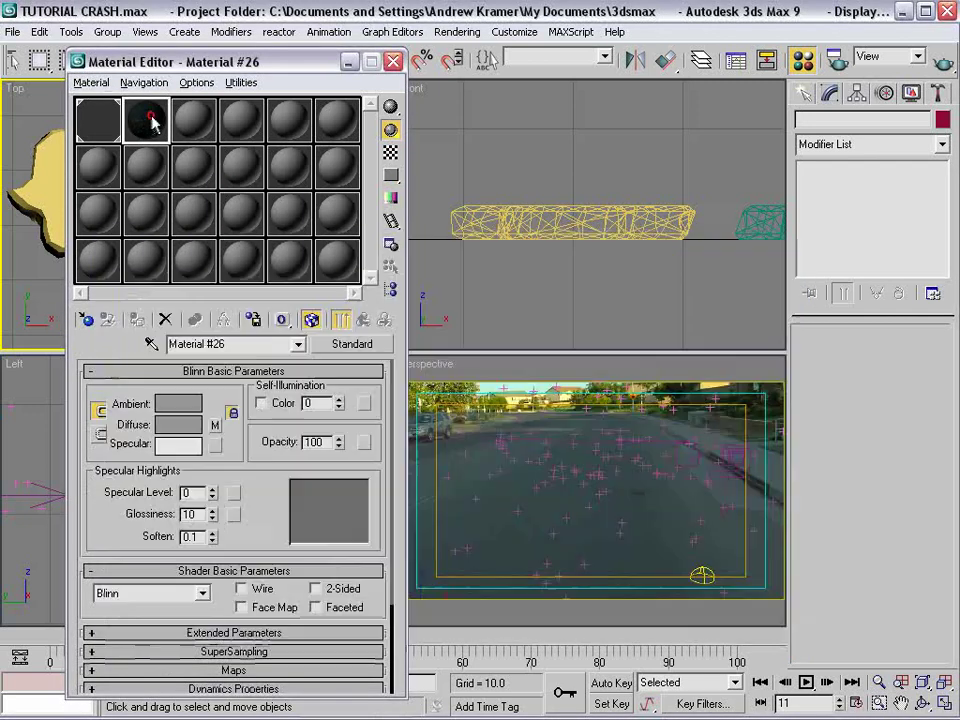
double_click(143, 122)
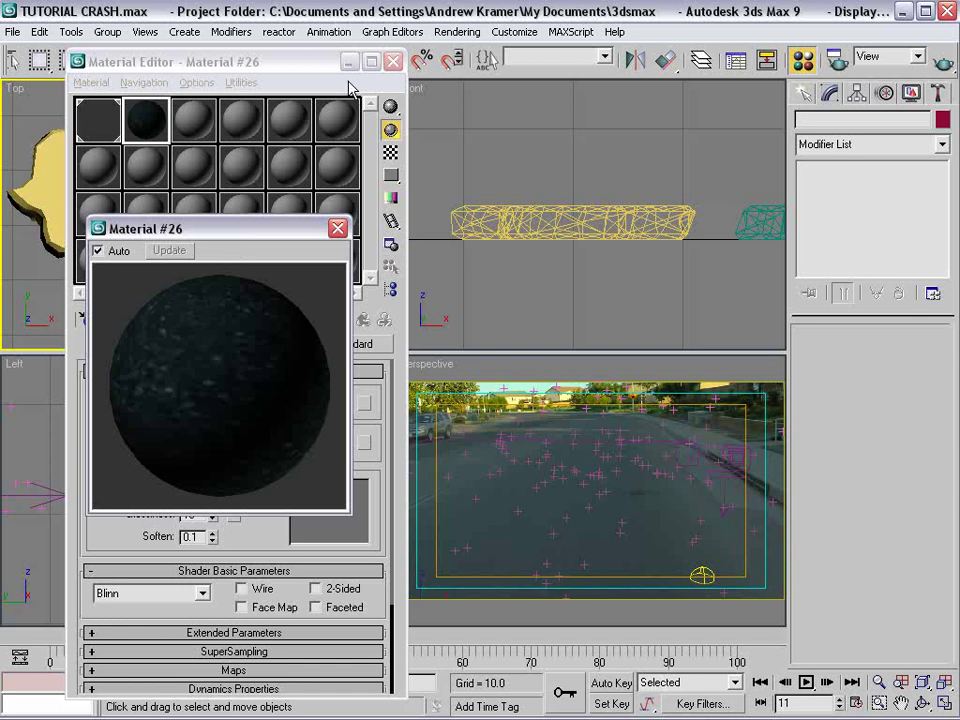
- Assign the asphalt material to the Line02 rock in the Top viewport
left_click_drag(326, 64, 718, 187)
left_click_drag(249, 392, 262, 152)
left_click_drag(661, 190, 548, 27)
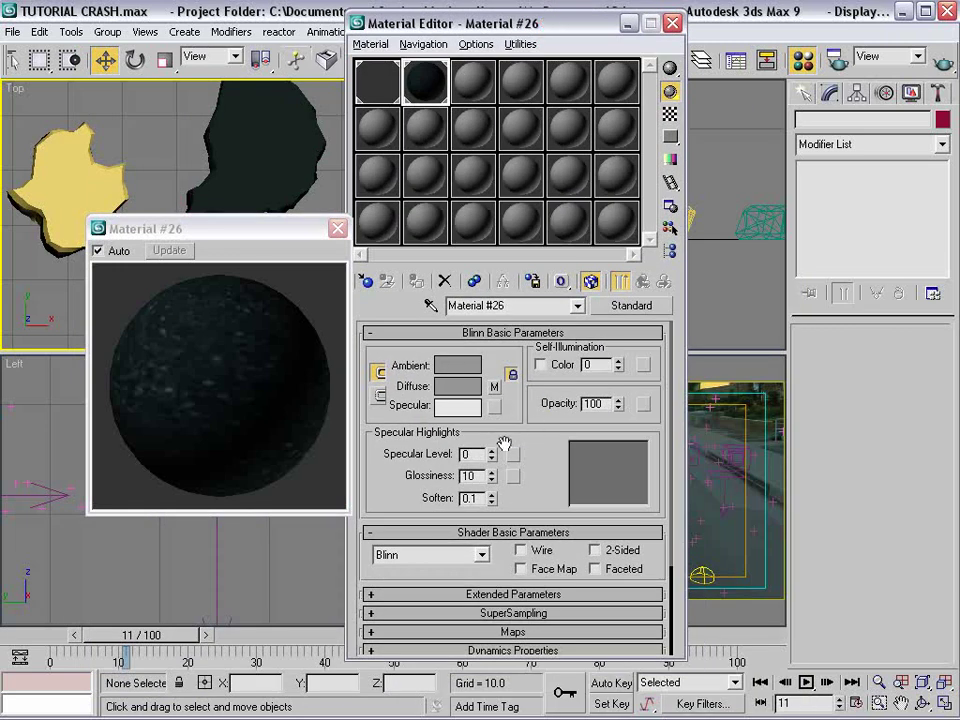
- Set the asphalt material's Specular Level to 13 and change its diffuse colour to a muted dark green
mouse_move(491, 458)
left_mouse_down()
mouse_move(491, 440)
mouse_move(493, 472)
left_mouse_up()
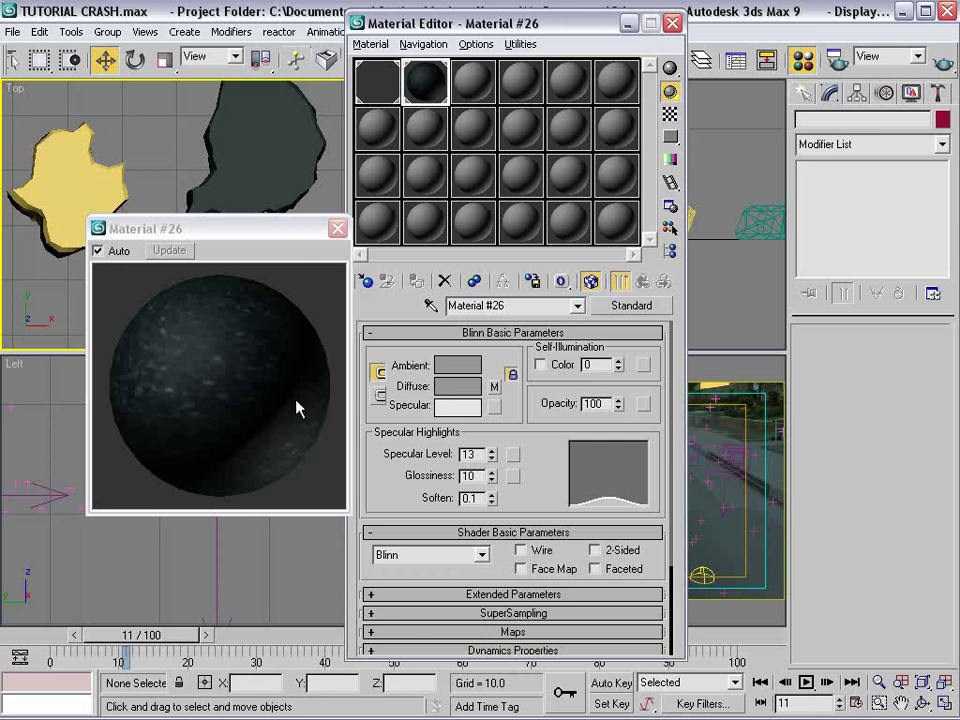
left_click_drag(551, 28, 496, 2)
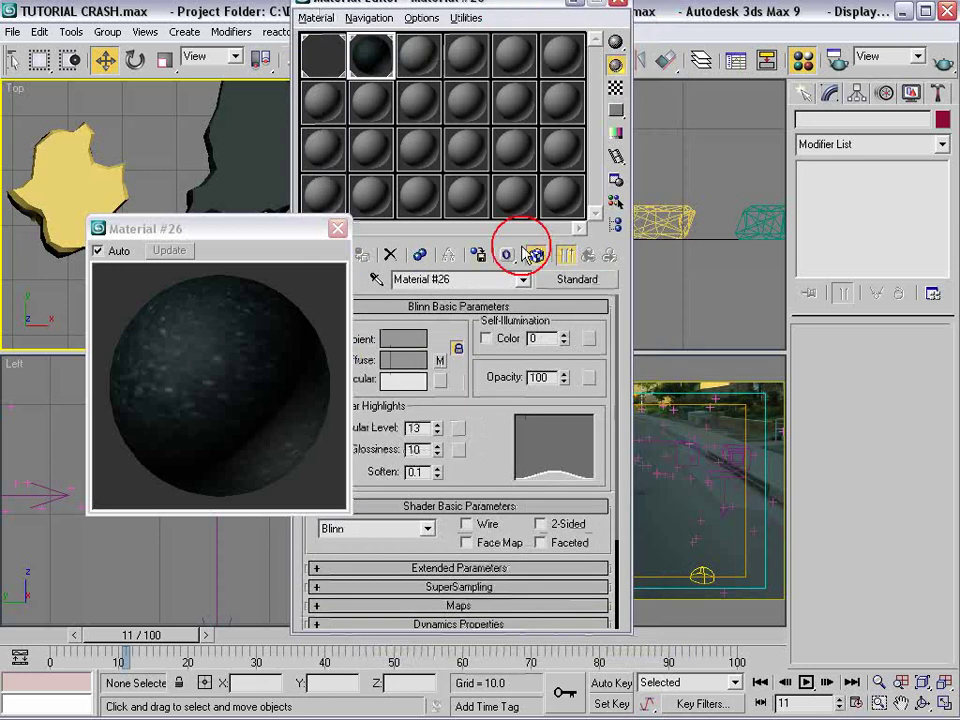
left_click(410, 365)
mouse_move(396, 146)
left_mouse_down()
mouse_move(433, 156)
mouse_move(439, 178)
left_mouse_up()
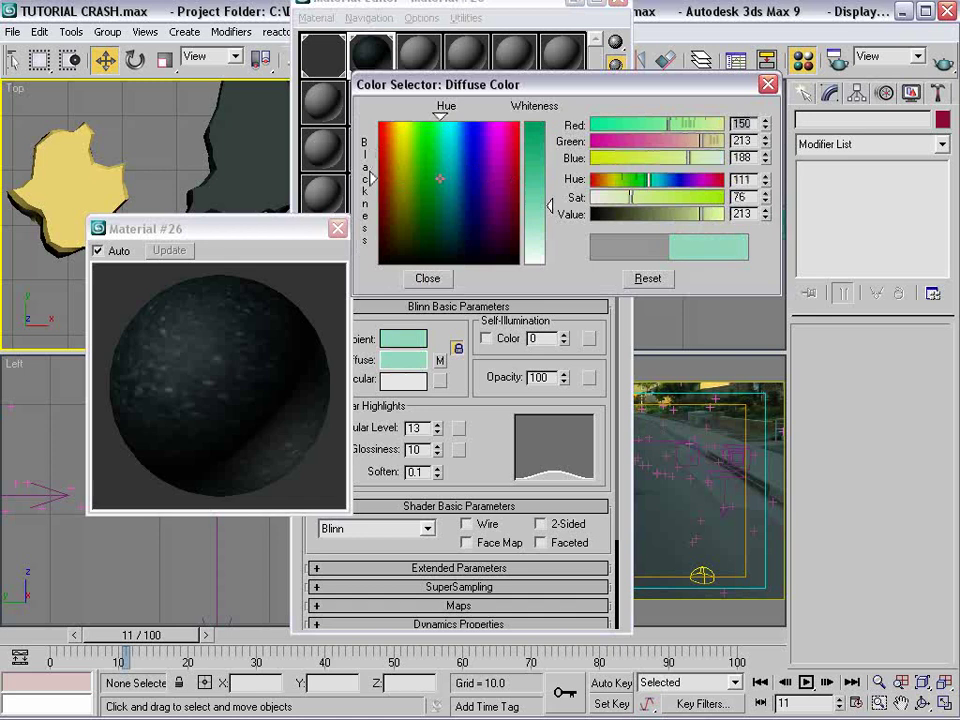
left_click(673, 215)
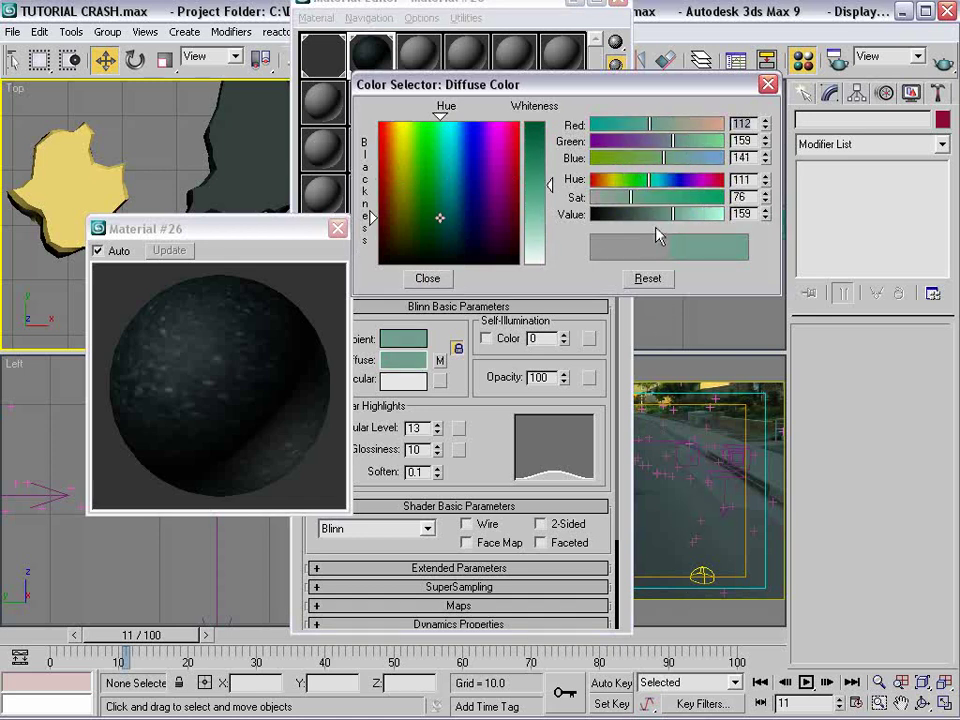
left_click(657, 214)
left_click(641, 197)
left_click(419, 278)
- Set the Diffuse Color map amount to 80 for the asphalt material and close the Material Editor
left_click_drag(482, 512, 482, 394)
left_click(459, 490)
left_click_drag(301, 229, 229, 232)
left_click(426, 360)
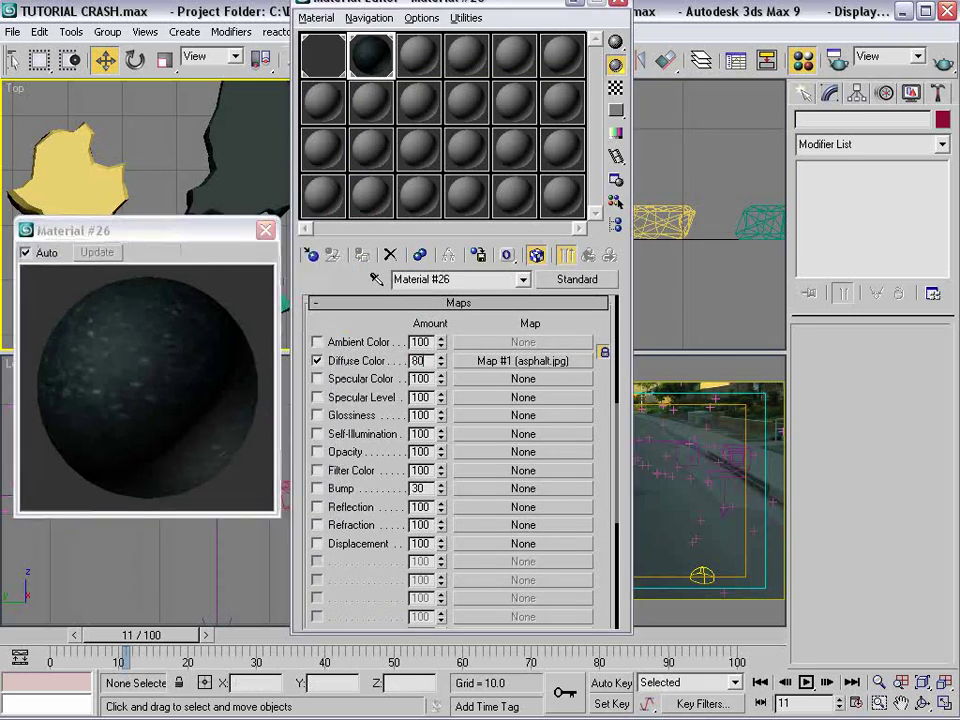
key("Return")
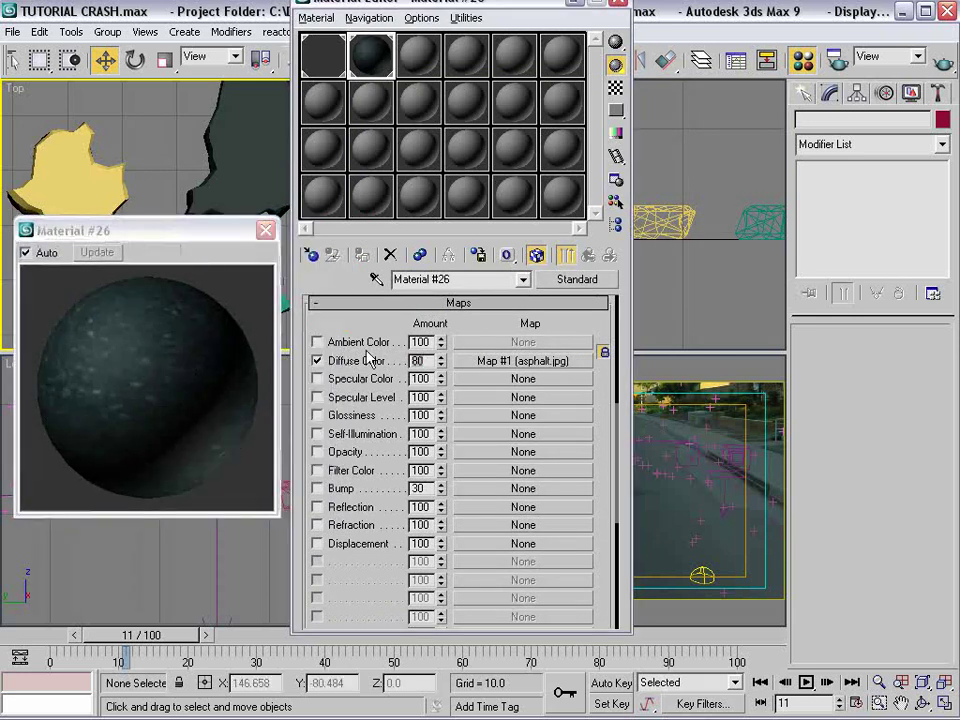
left_click_drag(464, 311, 486, 605)
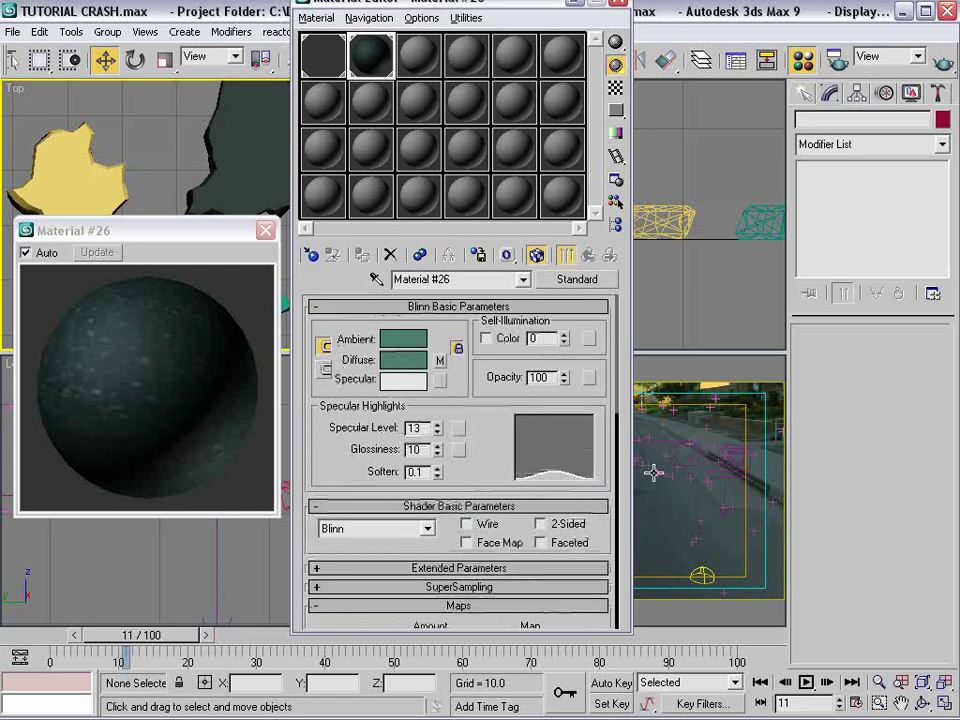
left_click_drag(563, 22, 559, 33)
left_click(611, 12)
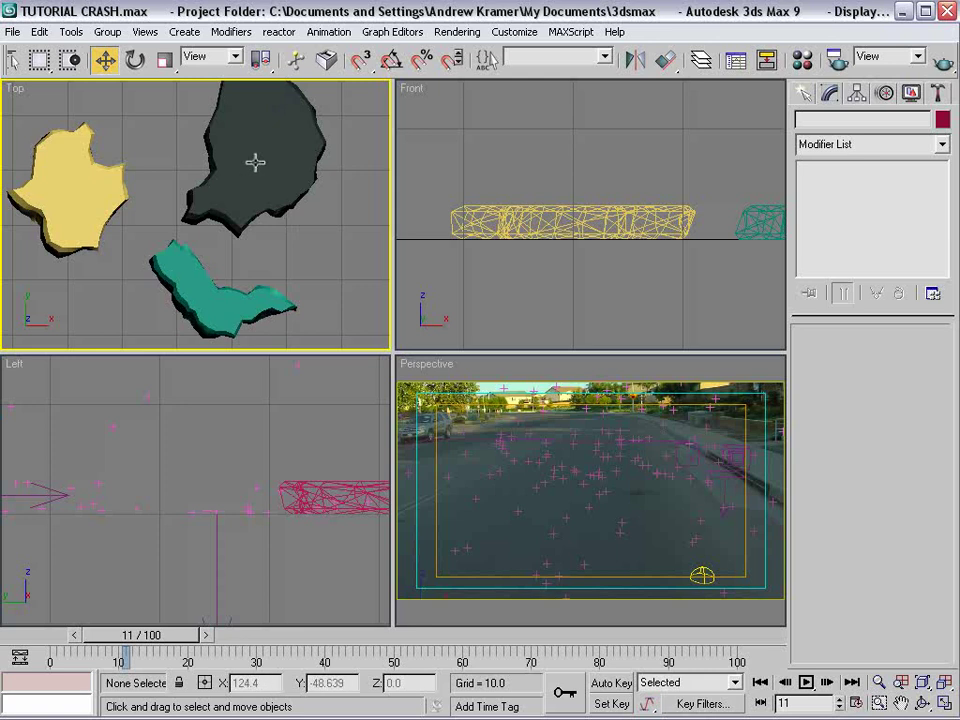
- Reopen the Material Editor and view the asphalt.jpg image used as the material's diffuse map
key("m")
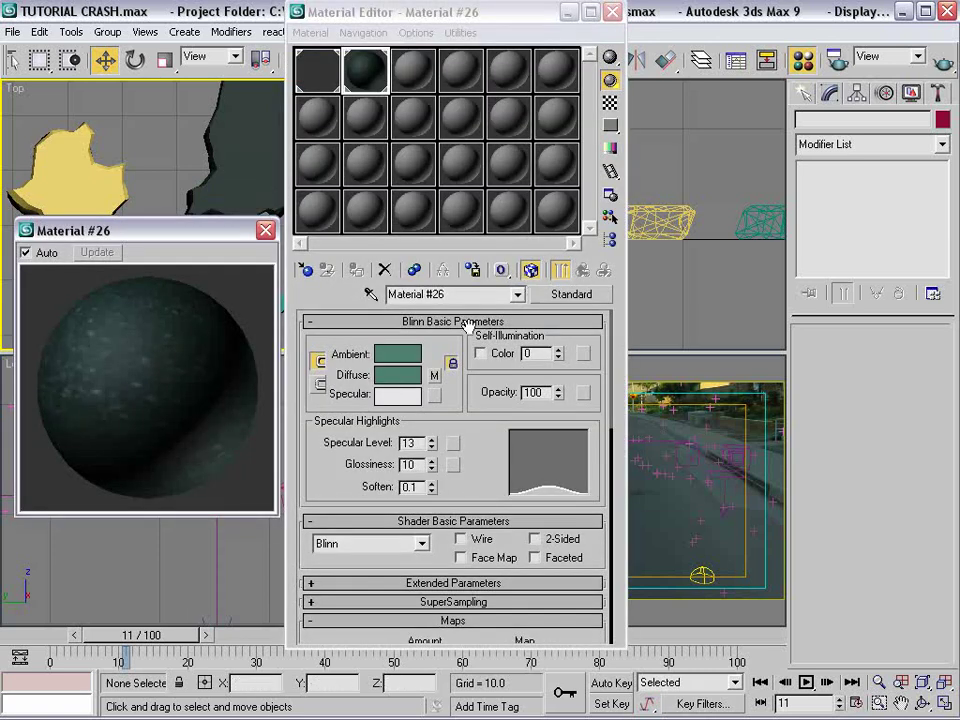
left_click(434, 375)
left_click(581, 270)
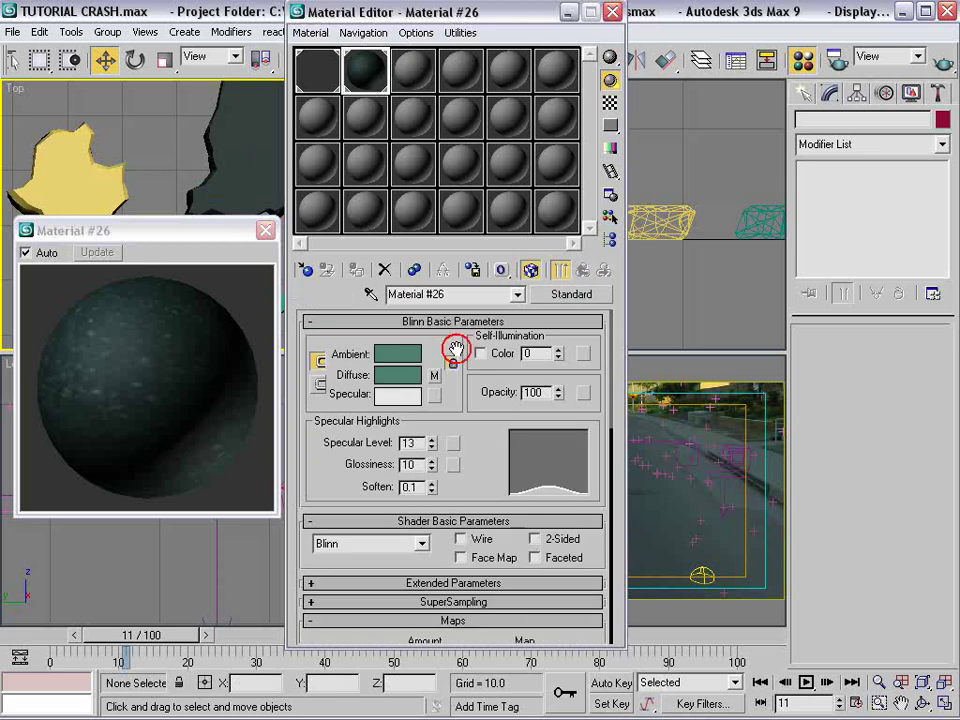
left_click(437, 375)
left_click(551, 600)
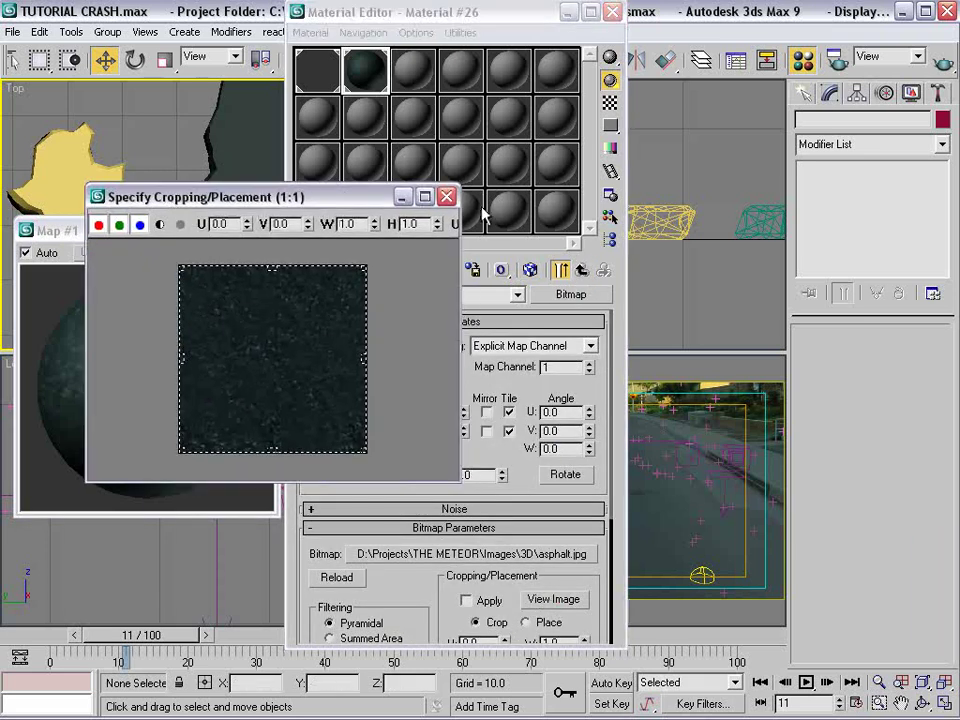
left_click(447, 196)
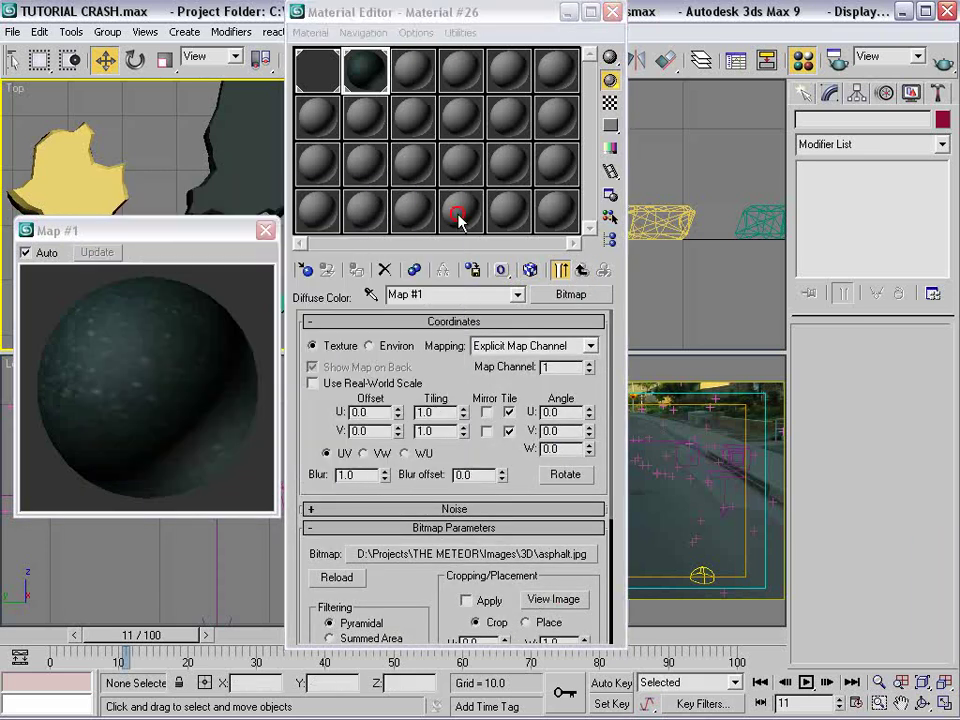
- Turn on viewport display for the asphalt map, select the Line02 rock and close the Material Editor
left_click(526, 278)
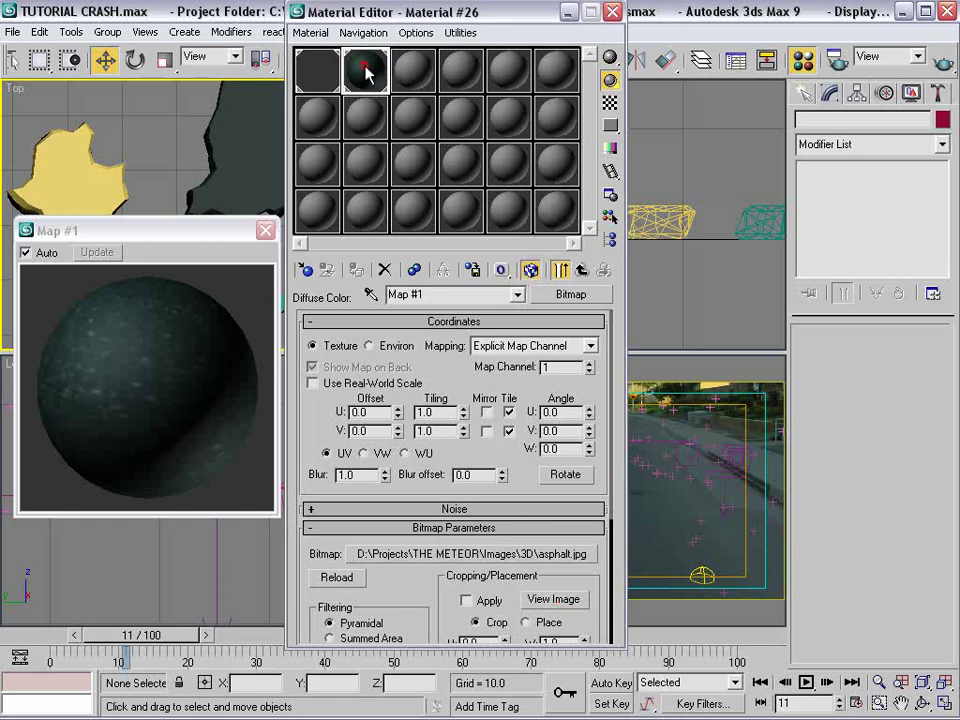
left_click(251, 122)
left_click(614, 12)
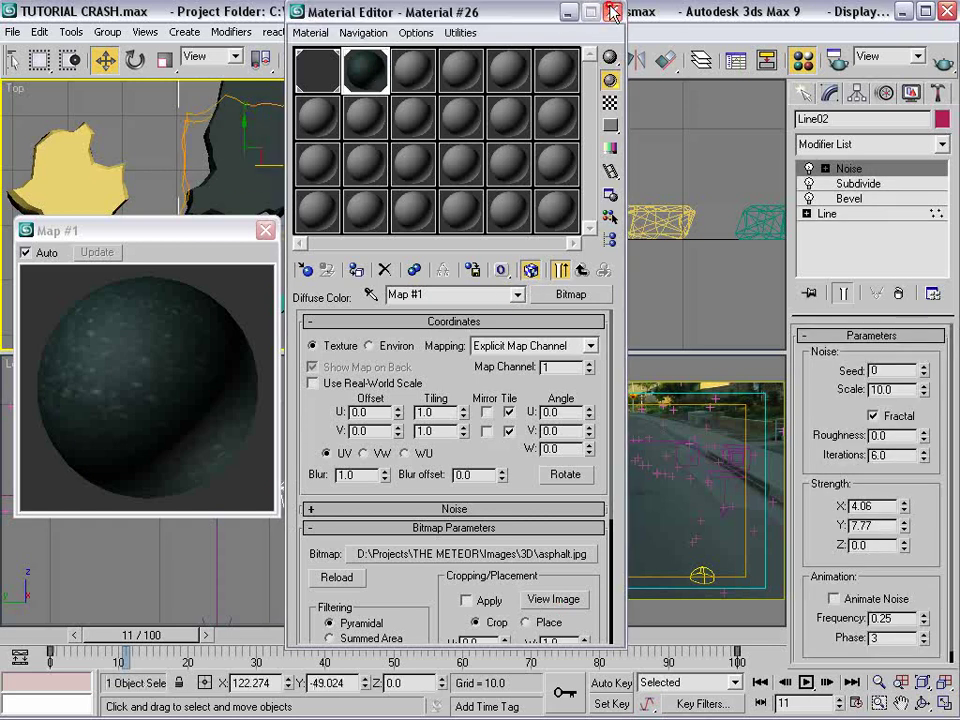
left_click(614, 12)
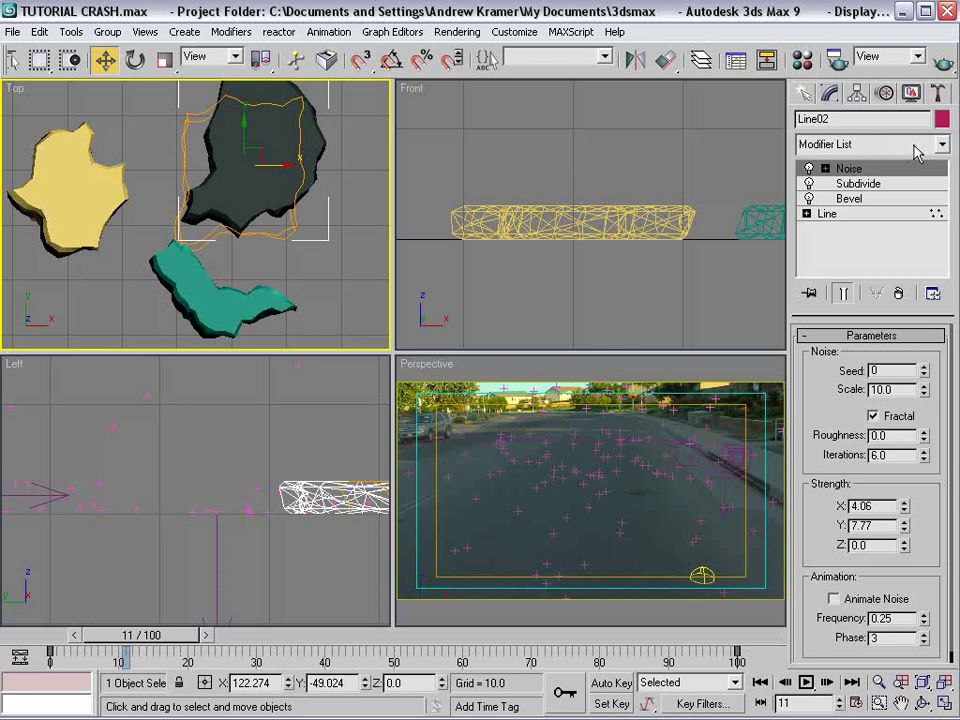
- Add a UVW Mapping modifier on top of Line02's modifier stack
left_click(918, 146)
scroll(936, 390, "down", 2)
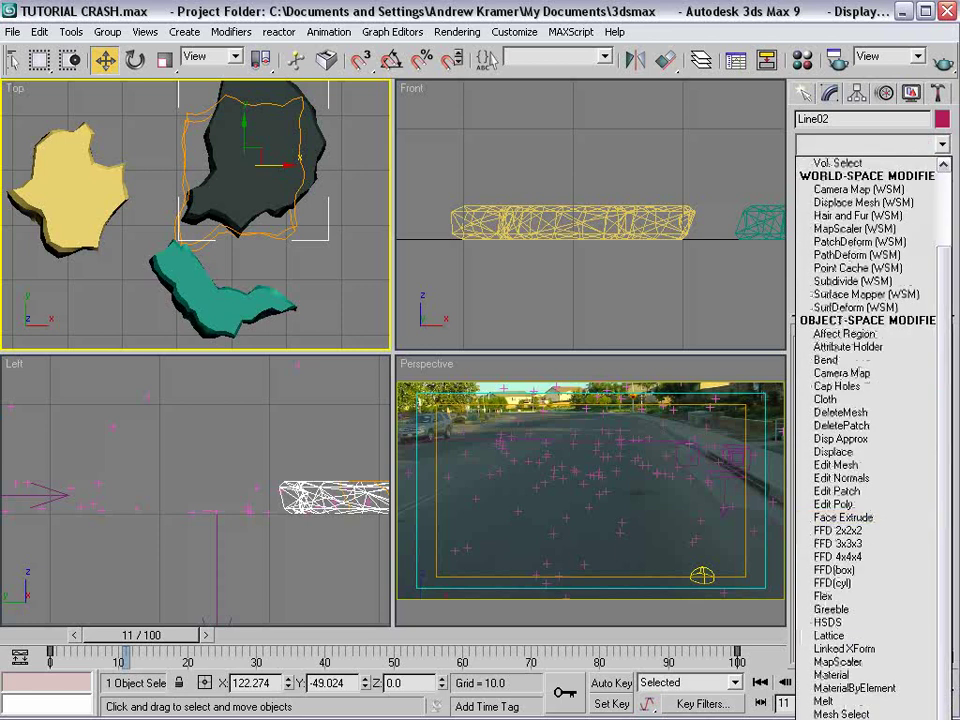
key("u")
key("Return")
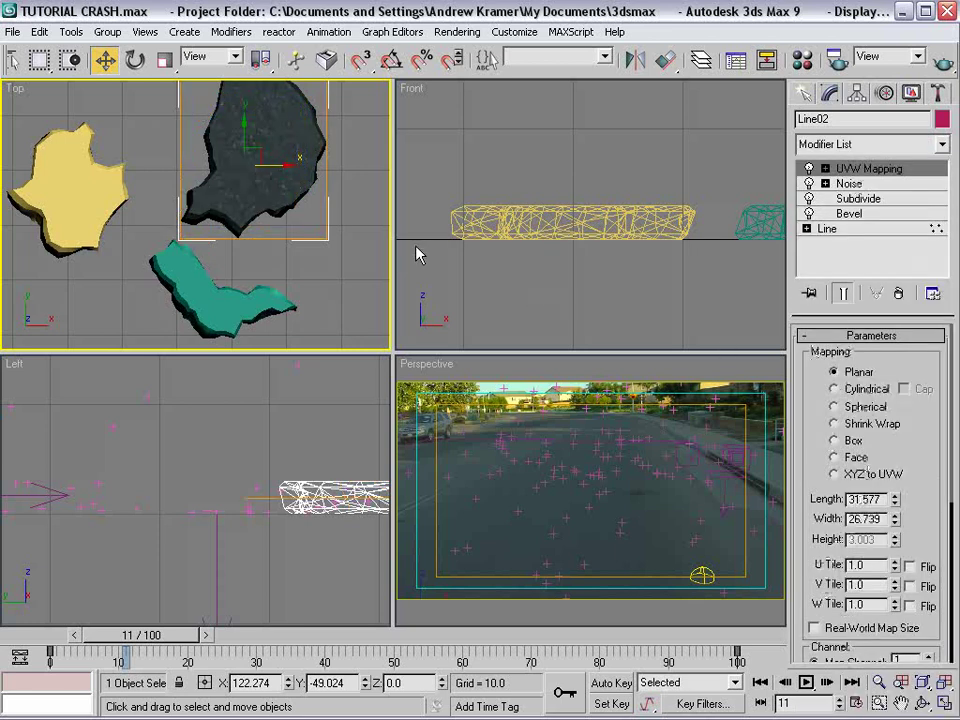
scroll(266, 189, "up", 4)
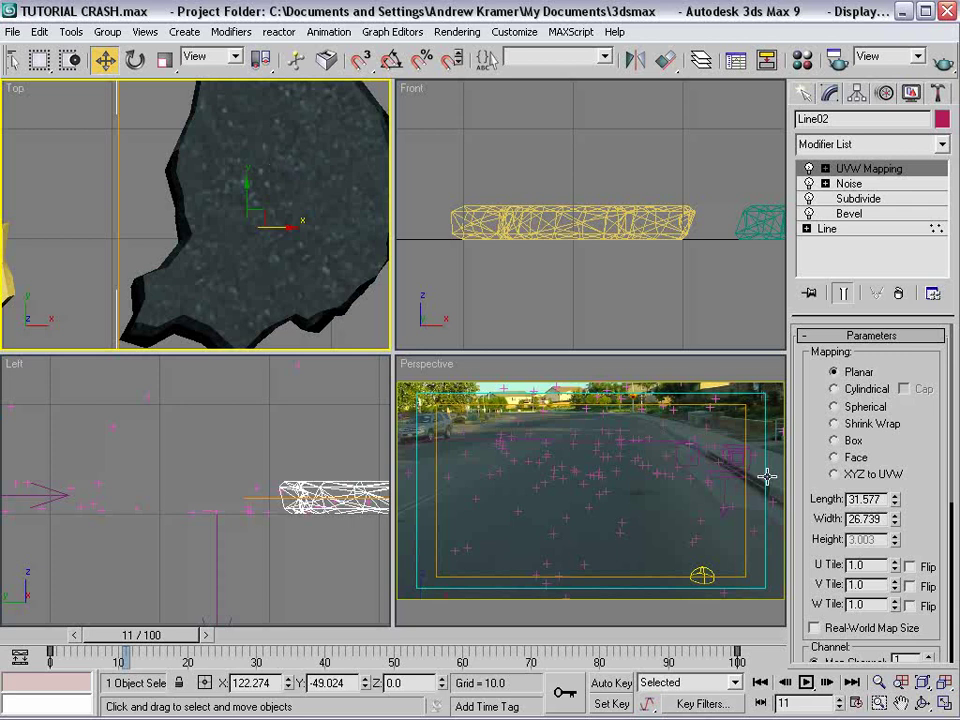
- Set Line02's UVW Mapping to Box with length, width and height of 25, leaving the rock selected
left_click(835, 441)
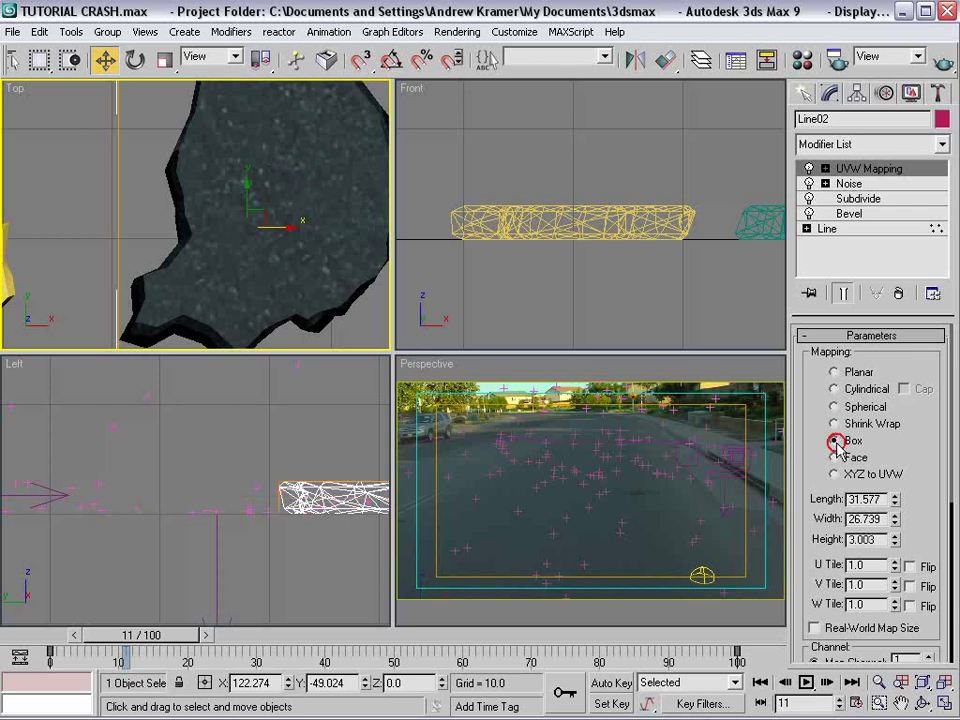
left_click_drag(229, 233, 120, 243)
left_click_drag(931, 460, 930, 428)
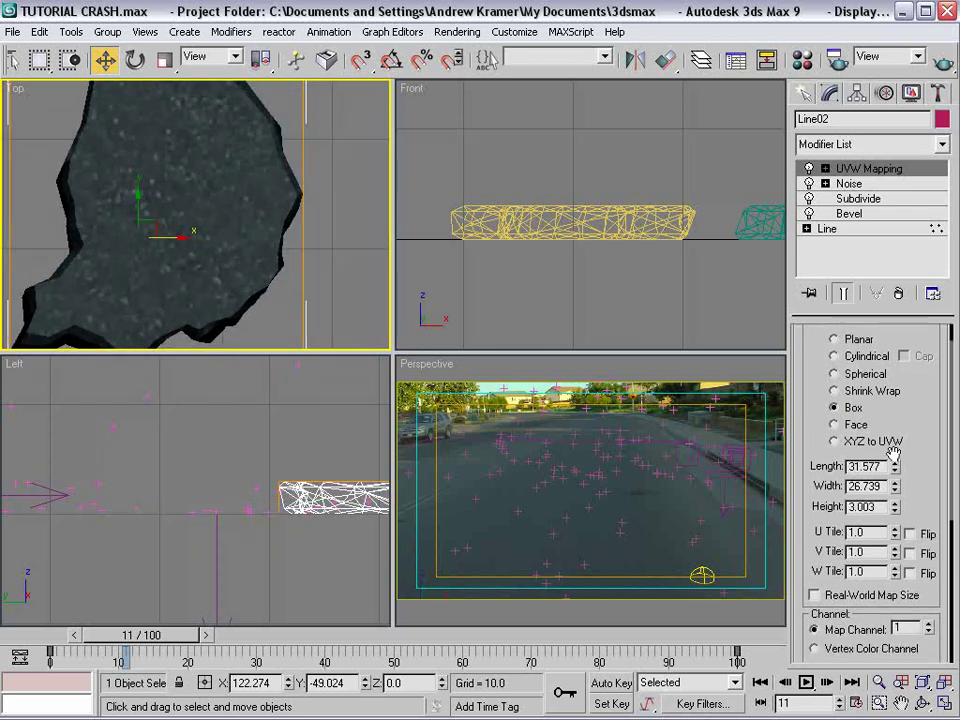
double_click(881, 463)
type("25")
key("Tab")
type("25")
key("Tab")
type("25")
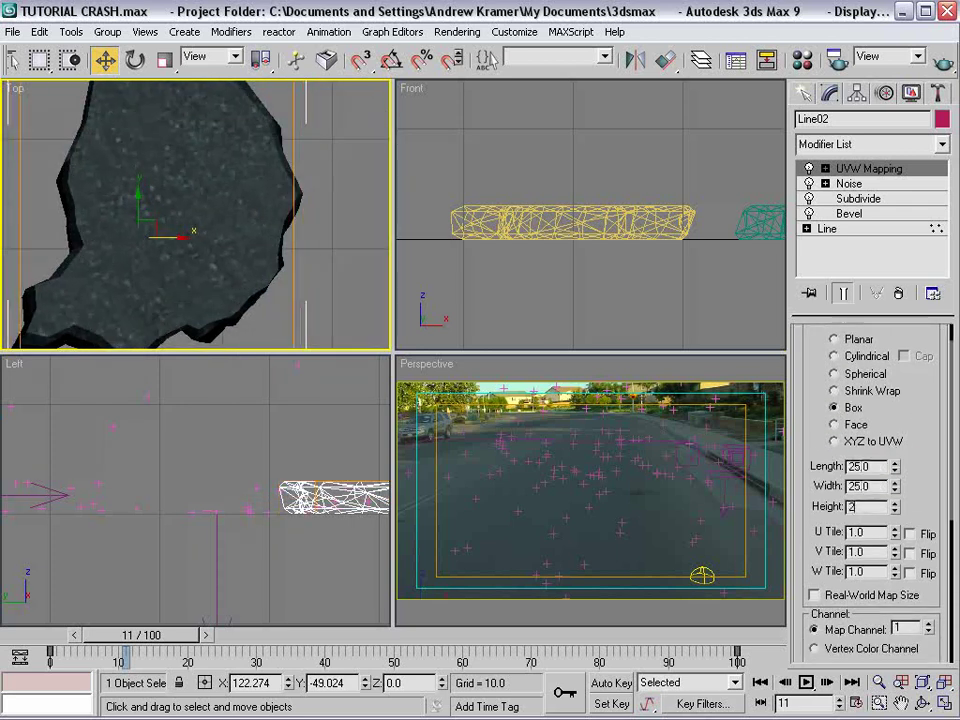
scroll(208, 217, "down", 2)
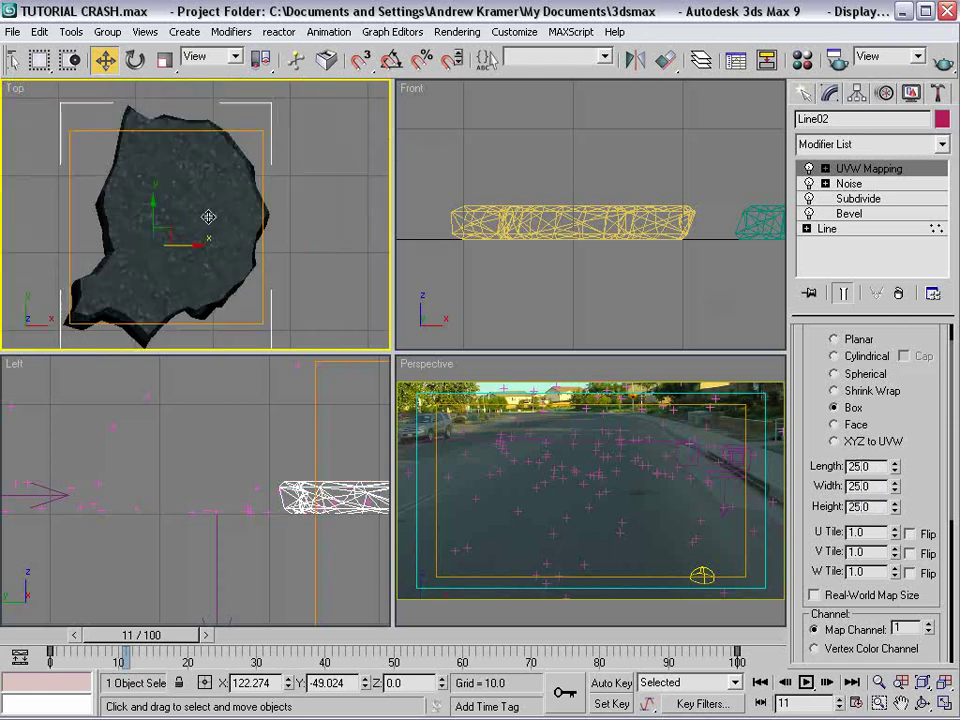
left_click(346, 258)
left_click_drag(199, 229, 234, 197)
left_click(280, 206)
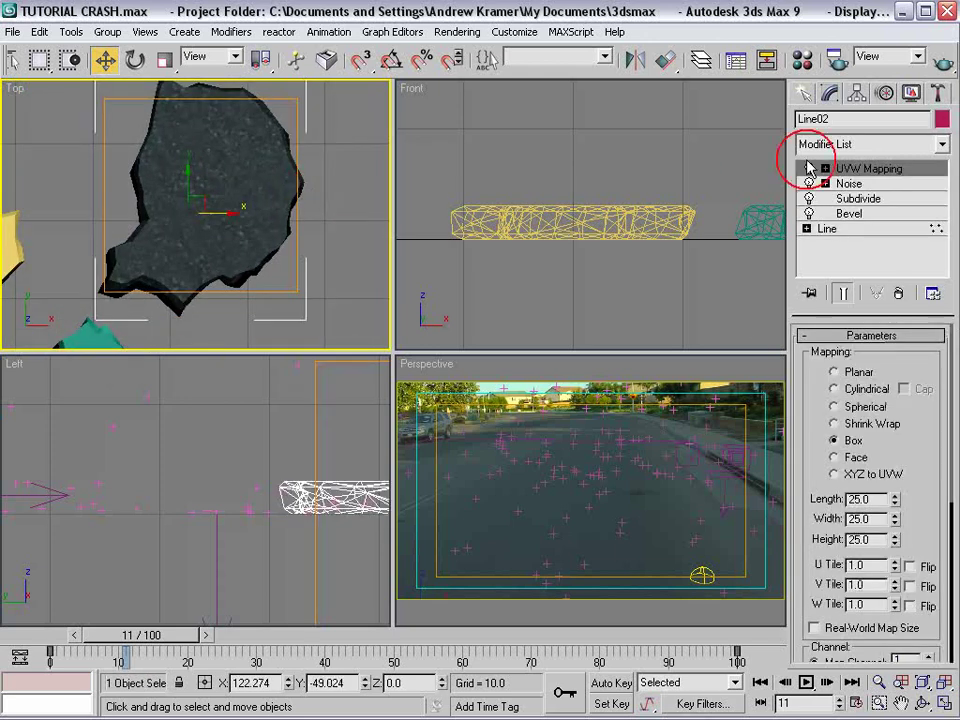
- Copy Line02's UVW Mapping modifier and paste it onto the Line03 and Line01 rocks
right_click(858, 172)
left_click(825, 230)
left_click(190, 275)
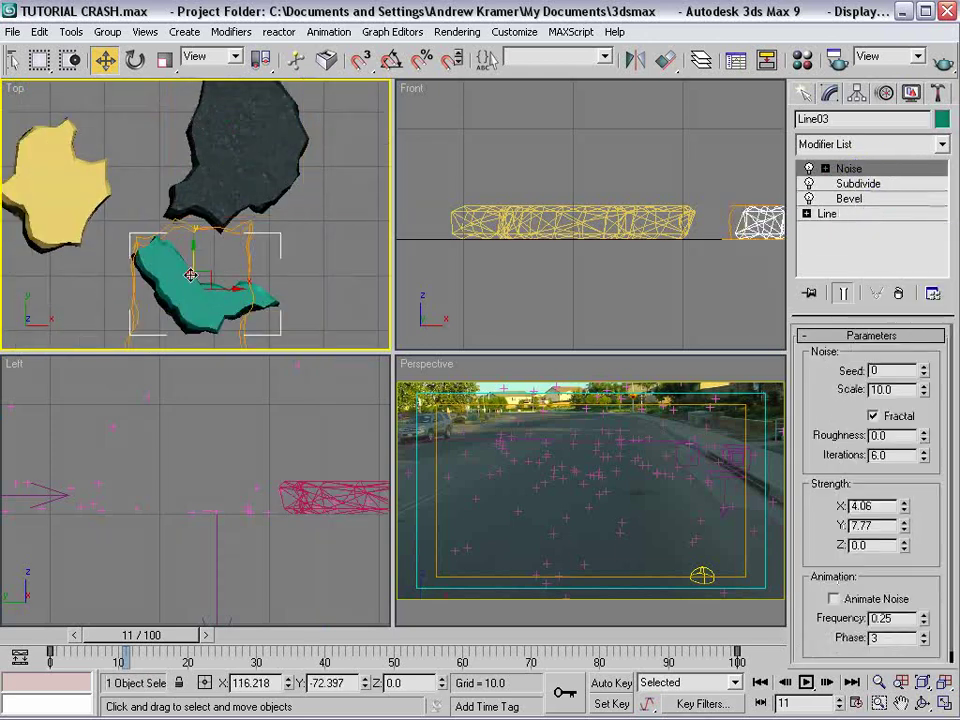
right_click(849, 168)
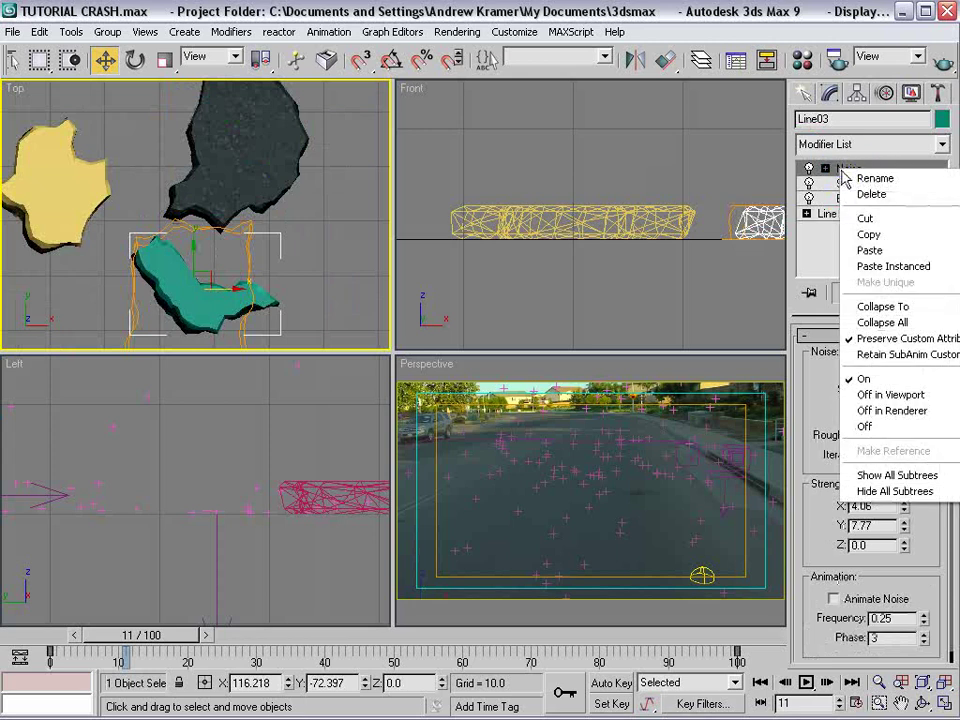
left_click(881, 252)
left_click(30, 206)
right_click(845, 172)
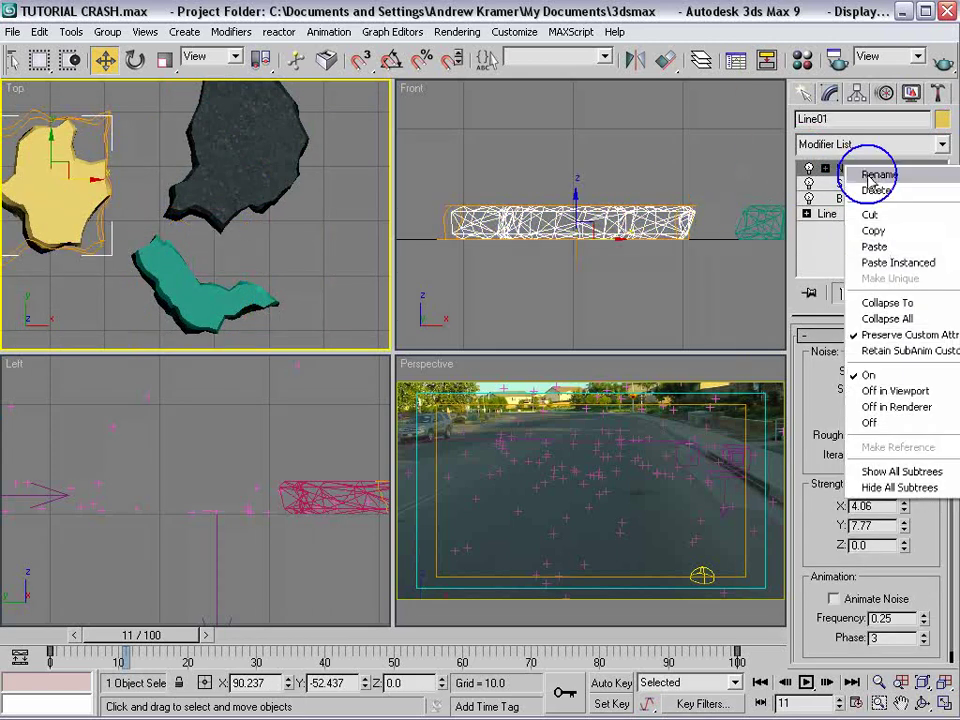
left_click(872, 251)
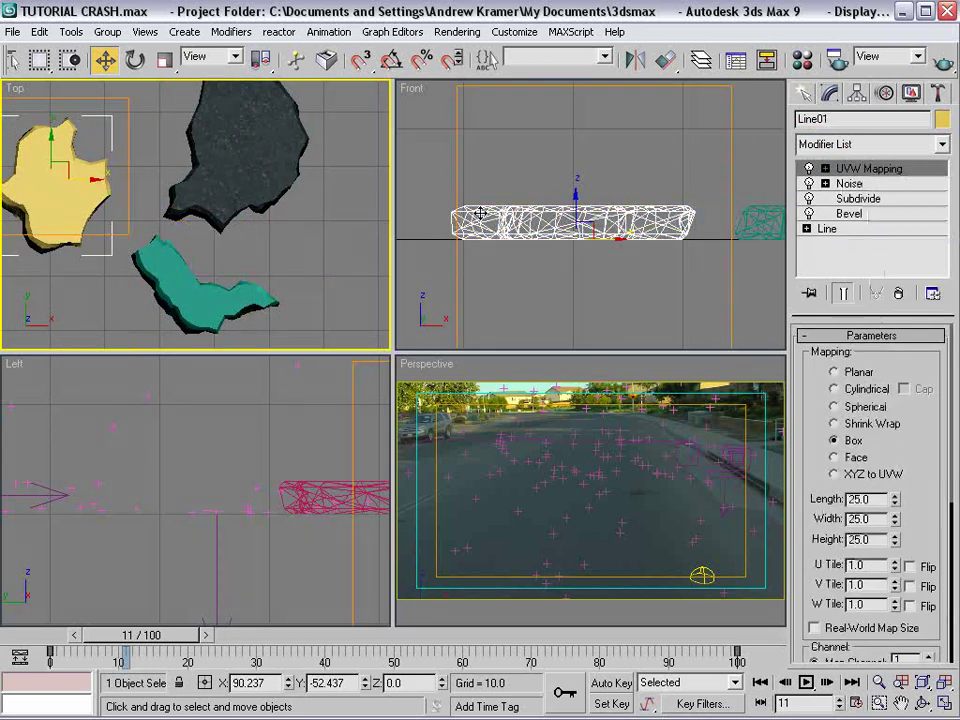
- Apply the asphalt material to the Line03 and Line01 rocks and close the Material Editor
left_click(326, 268)
key("m")
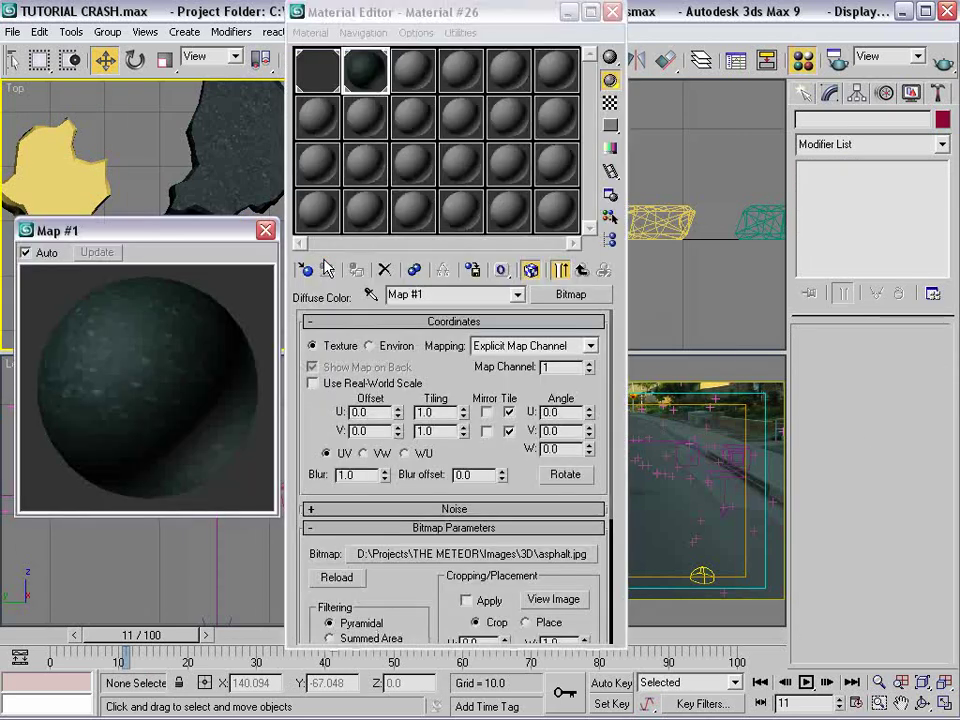
left_click_drag(395, 390, 195, 296)
left_click_drag(335, 355, 66, 222)
left_click(506, 249)
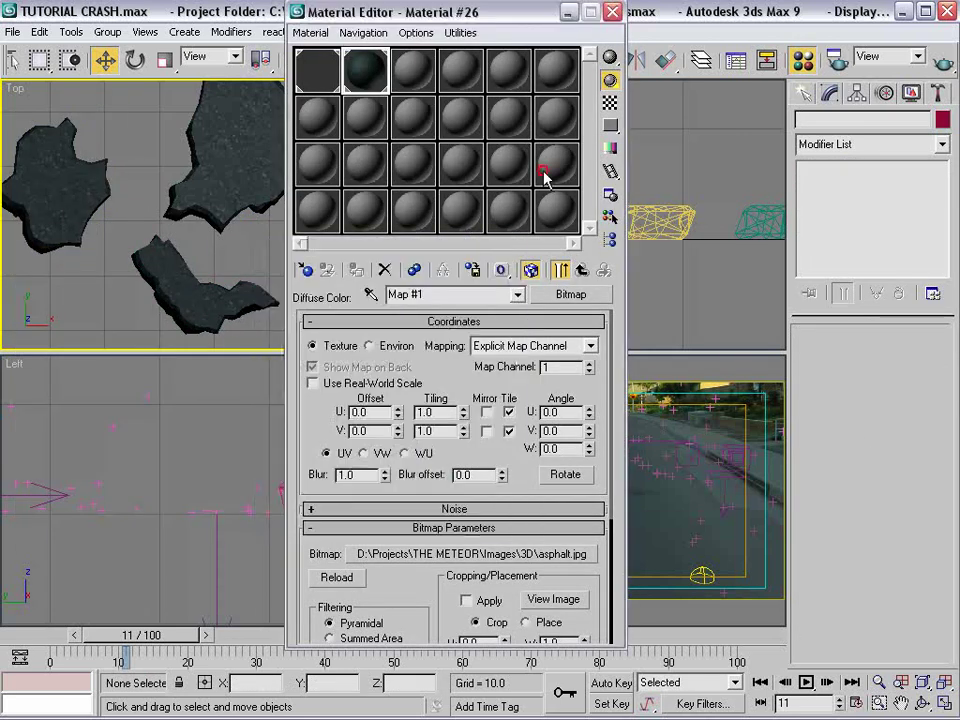
left_click(612, 12)
- Create a standard primitive sphere with a radius of about 2.6 below the Line01 rock in the Top view
scroll(214, 228, "down", 2)
right_click(332, 243)
left_click(340, 250)
left_click(803, 94)
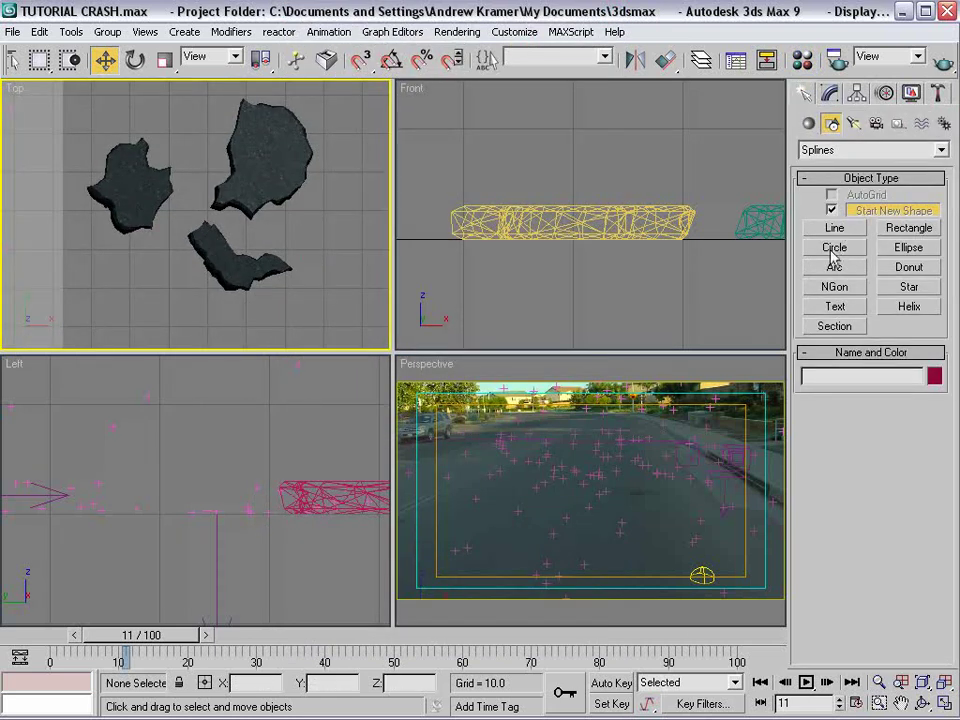
left_click(807, 124)
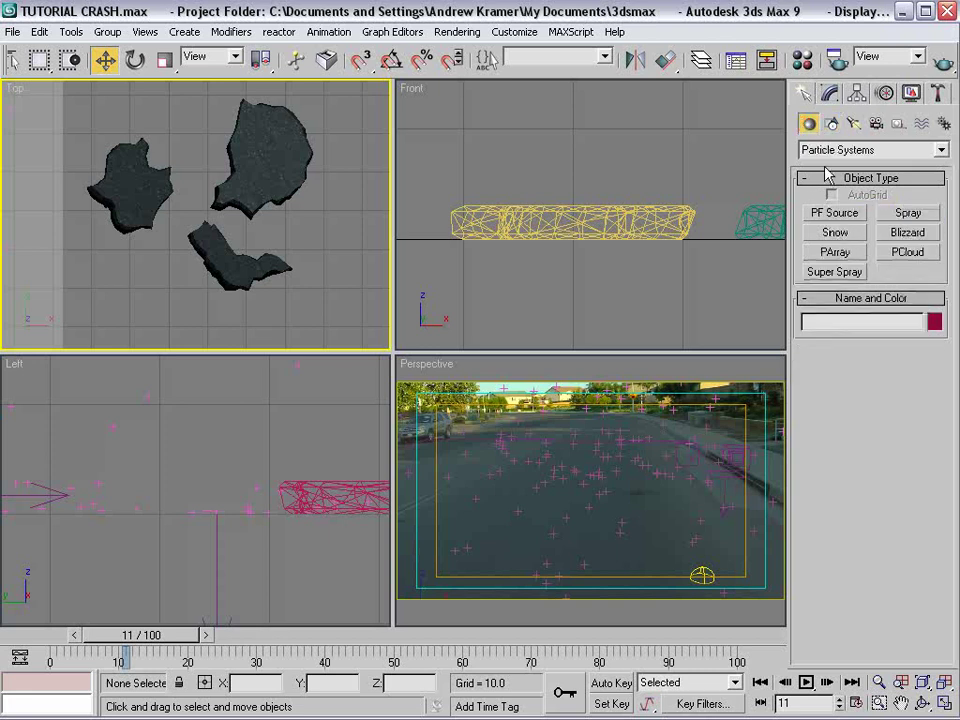
left_click(814, 150)
left_click(812, 164)
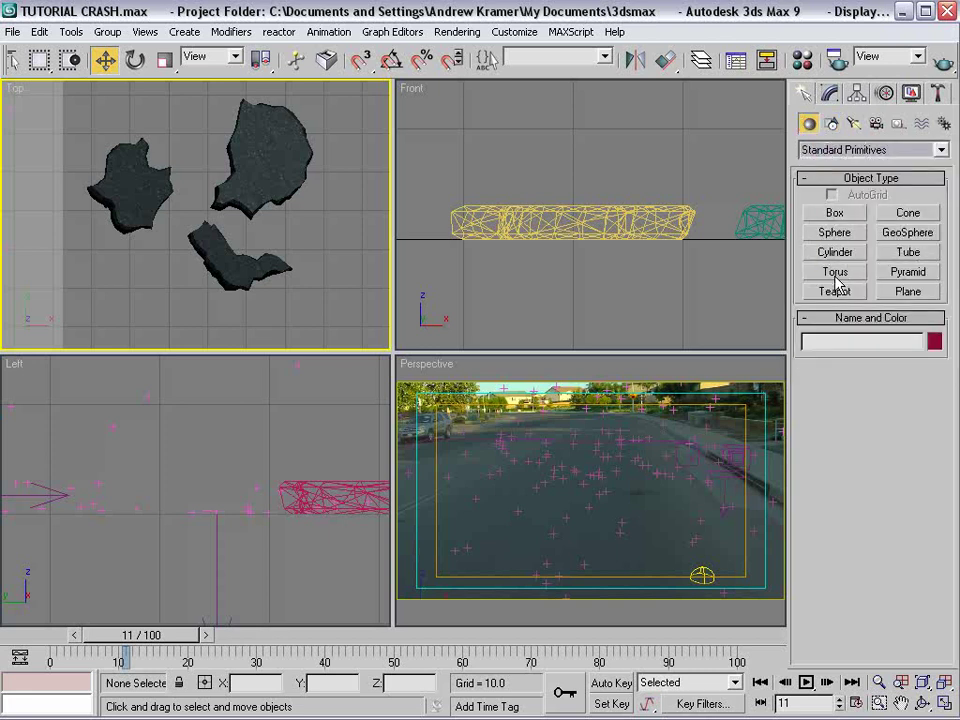
left_click(835, 232)
left_click_drag(121, 294, 137, 296)
- Set the new sphere's segments to 10, and finally to 12
left_click(830, 94)
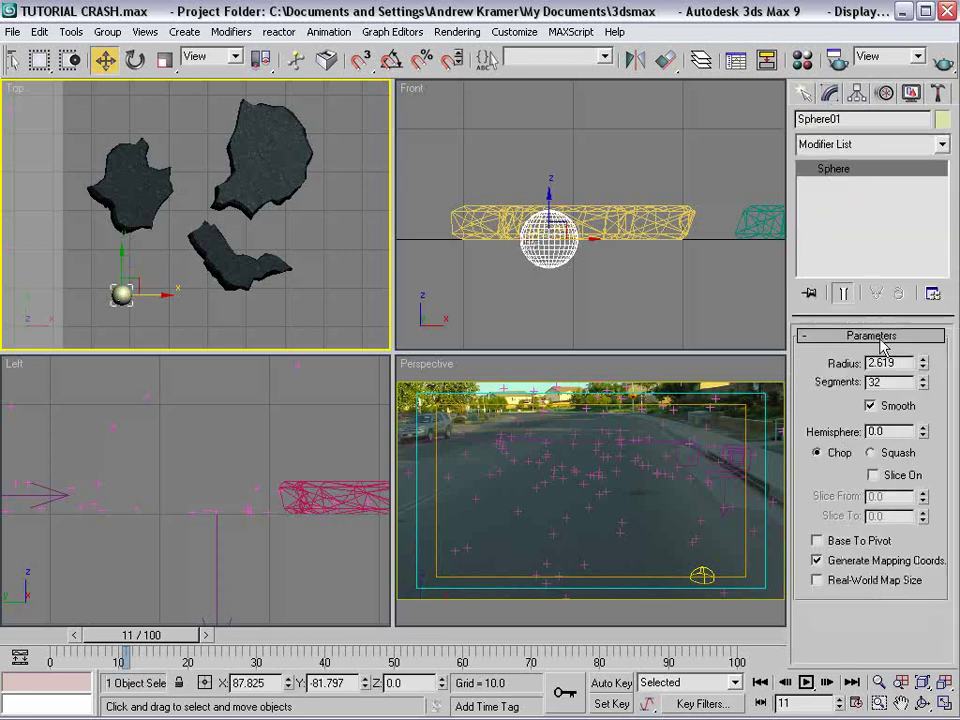
type("10")
key("Return")
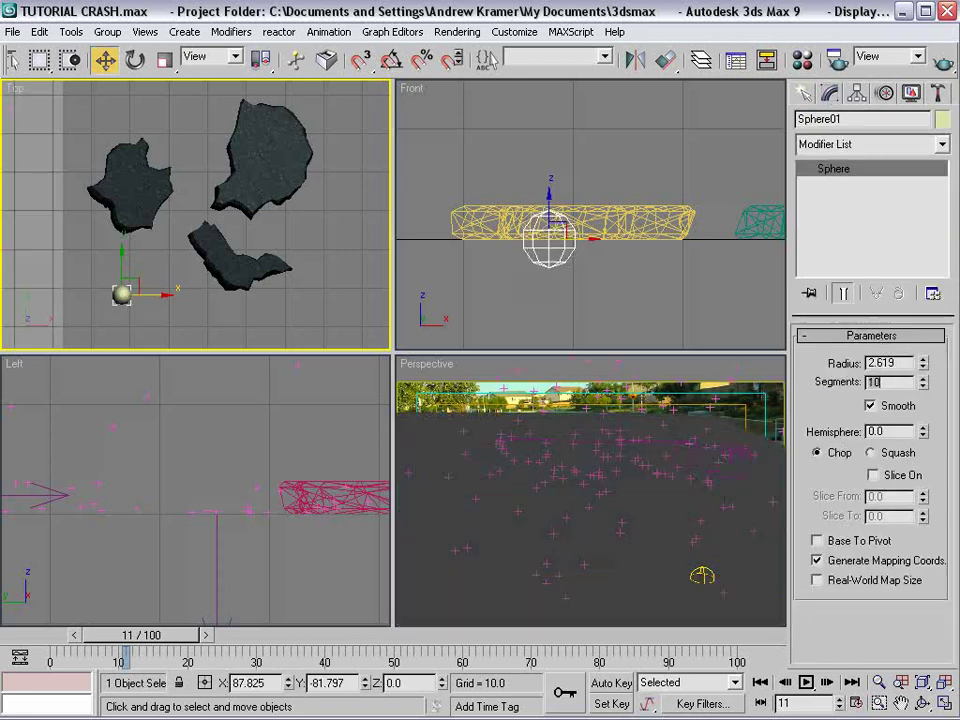
type("12")
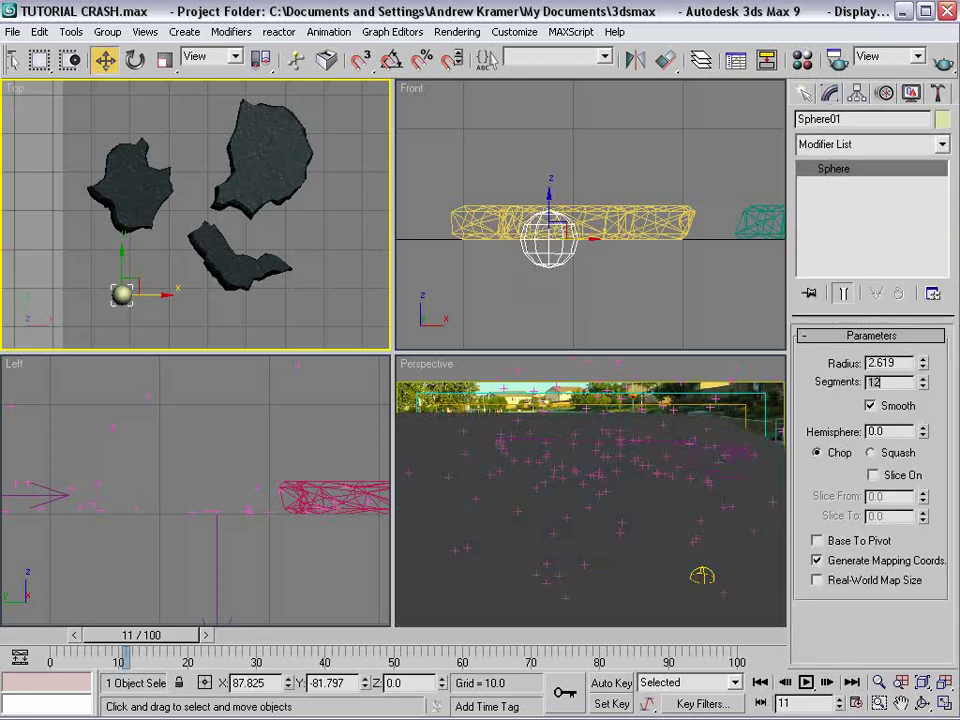
- Add a Noise modifier to the sphere with a scale of 25 and Fractal enabled
left_click(863, 144)
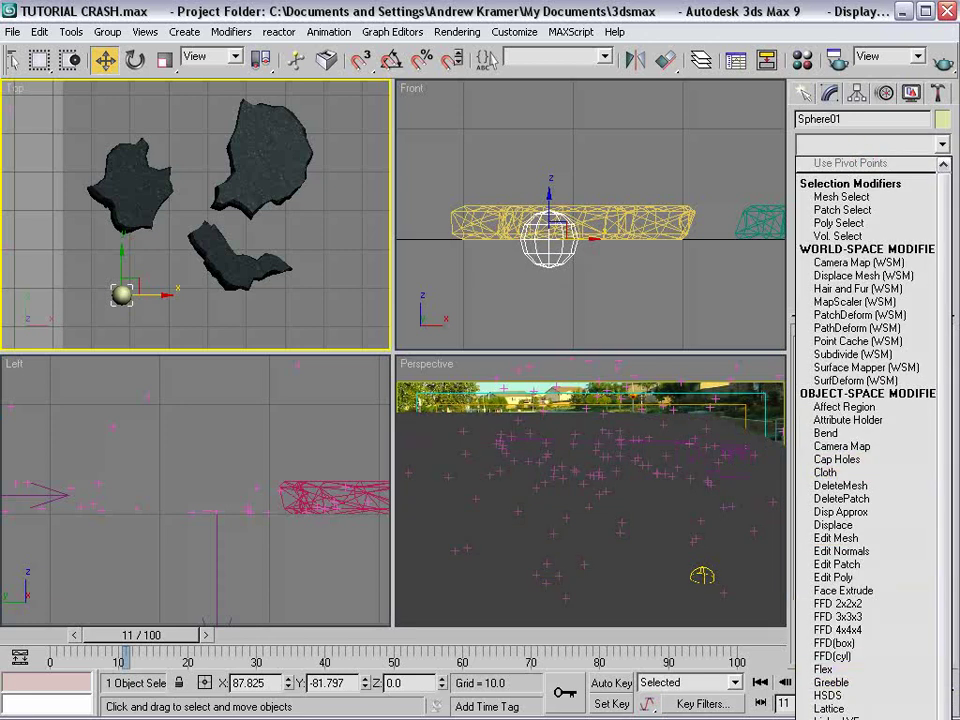
key("n")
key("Return")
scroll(225, 235, "up", 5)
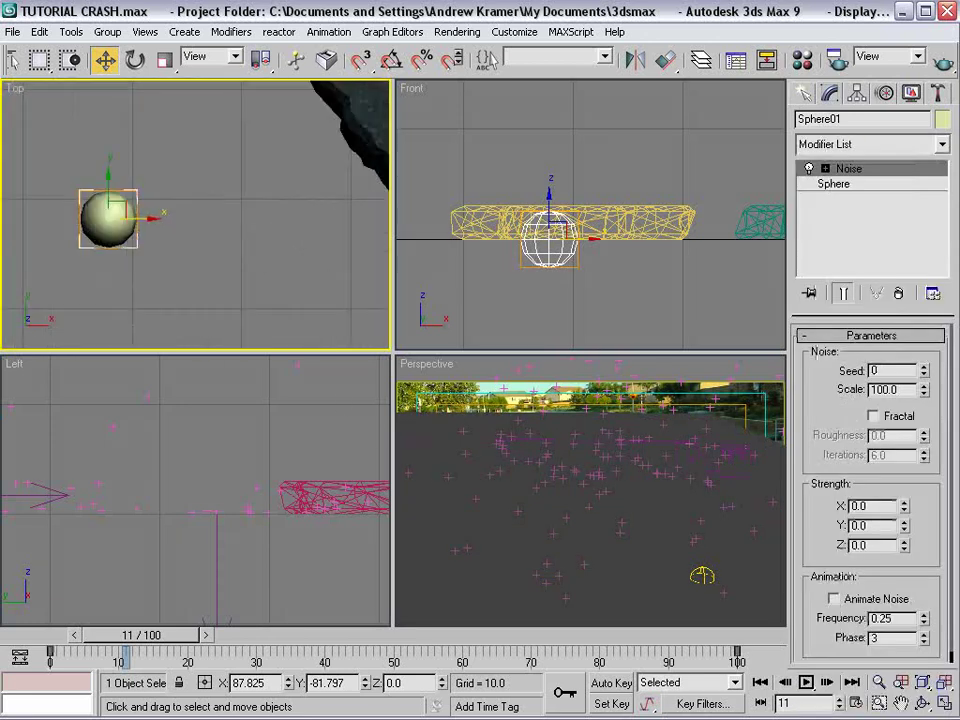
double_click(895, 390)
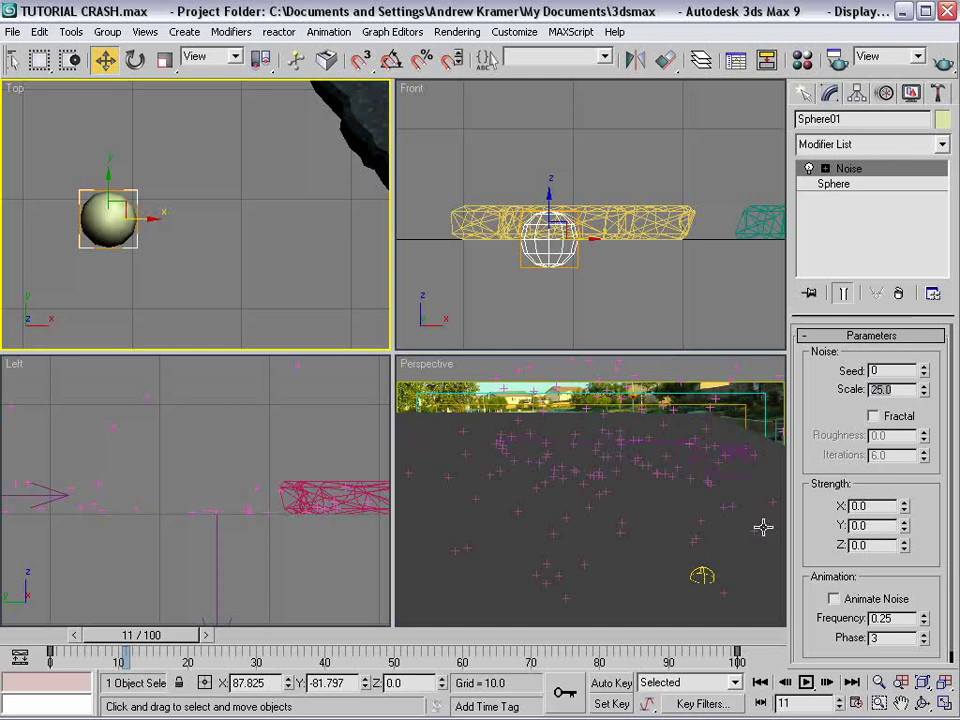
left_click(898, 418)
- Set the sphere's Noise strength to about 6.75 in X, 6 in Y and 6 in Z
left_click_drag(904, 505, 902, 270)
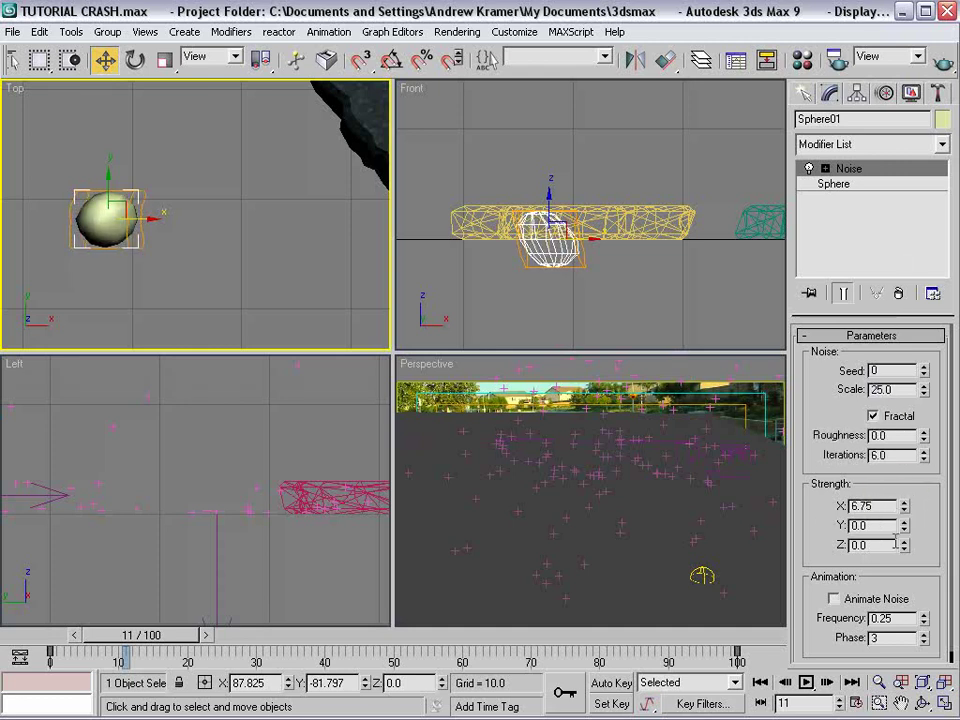
key("Tab")
type("6")
key("Tab")
type("6")
key("Return")
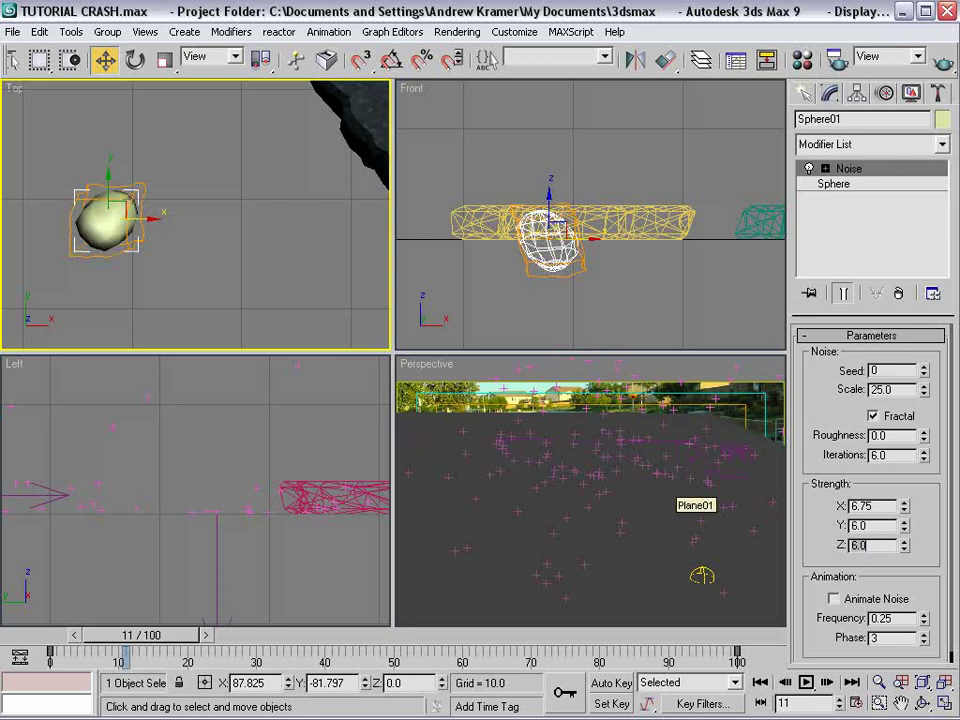
- Lower the sphere's Noise scale to about 9.8 and raise its X strength to about 10.5 for a more jagged rock
left_click_drag(921, 392, 911, 434)
left_click(184, 229)
left_click_drag(72, 244, 157, 261)
left_click(540, 259)
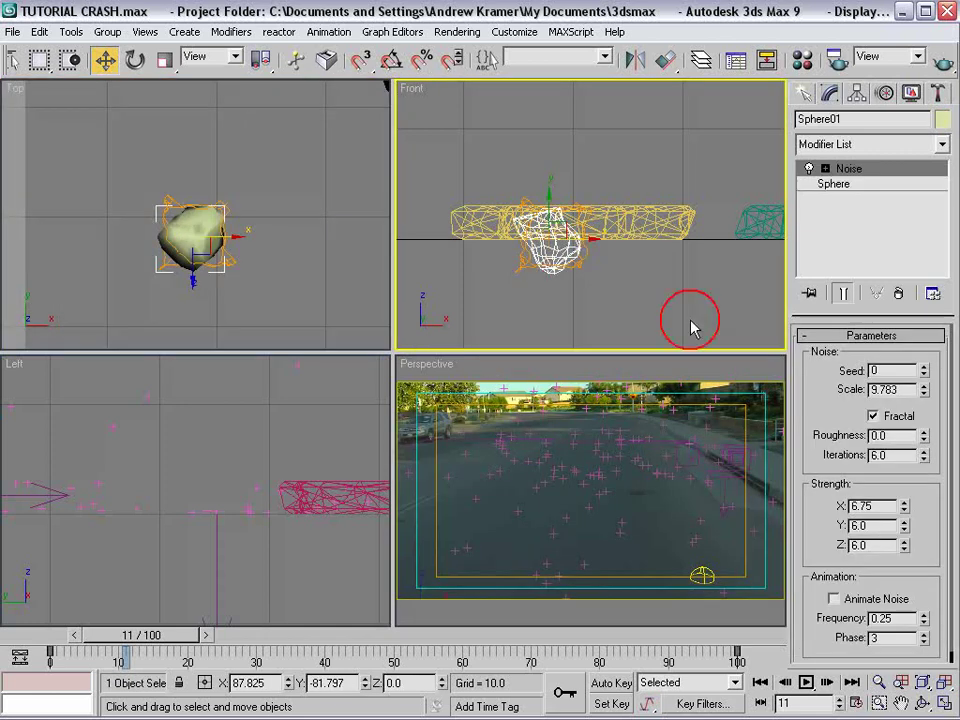
left_click_drag(904, 508, 915, 454)
left_click(332, 296)
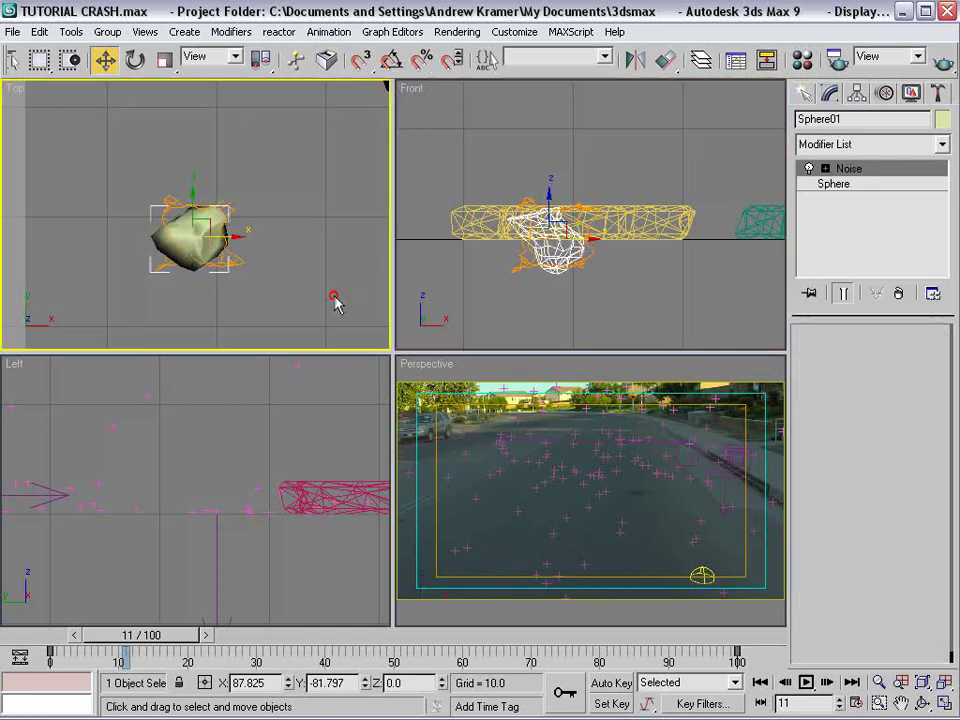
- Clone the deformed sphere about 9 units along positive X and open the transform options for the copy
left_click_drag(258, 274, 200, 257)
left_click(150, 235)
left_click_drag(168, 221, 263, 221, "shift")
key("Return")
right_click(257, 218)
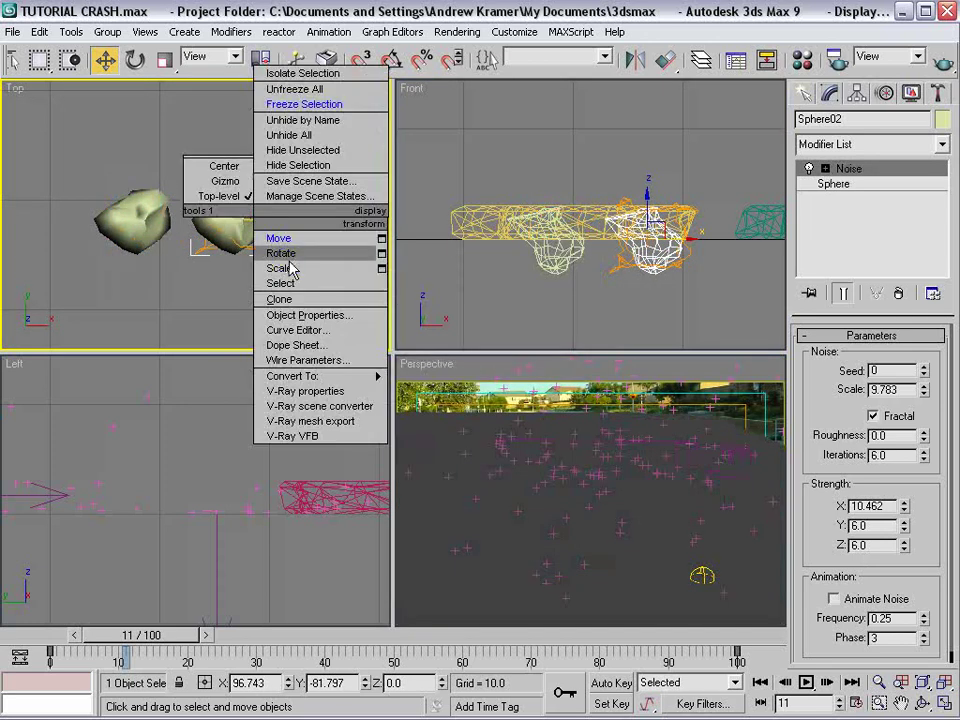
- Scale the second rock in the Top view, stretching it along Y and narrowing it along X into an elongated shard
left_click(282, 262)
left_click_drag(234, 169, 232, 110)
left_click_drag(285, 220, 228, 236)
right_click(225, 218)
left_click(250, 238)
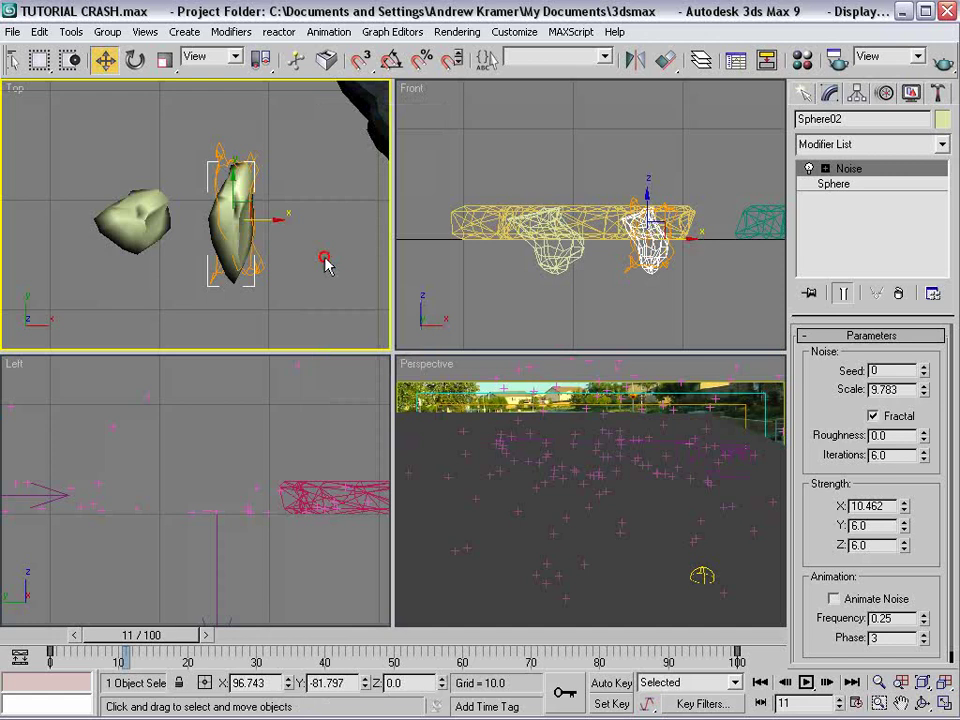
left_click(325, 264)
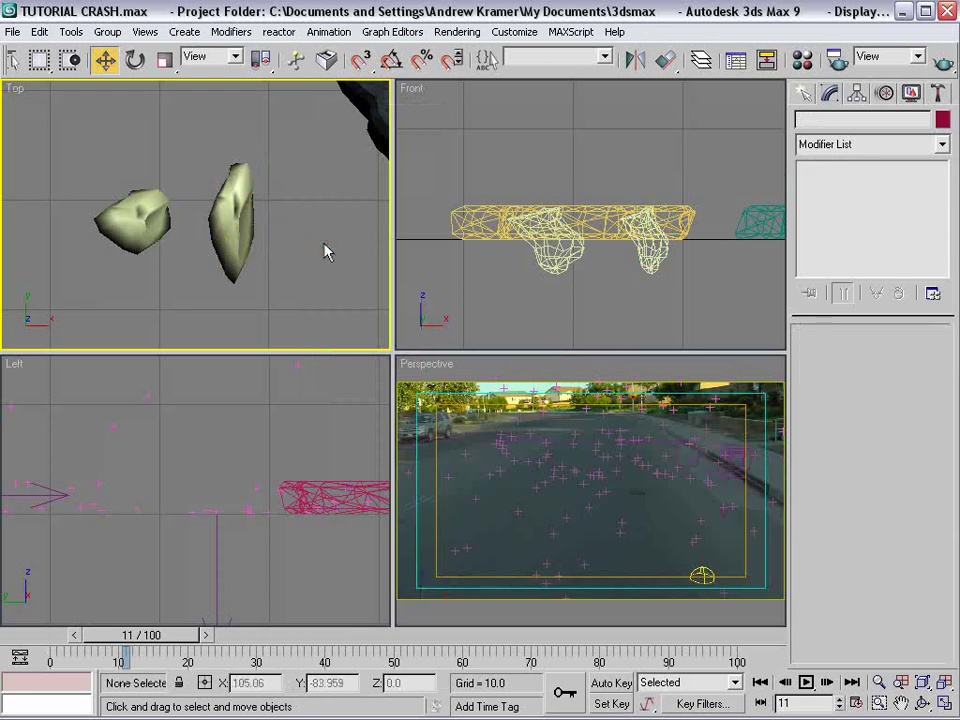
- Adjust the Noise modifier's scale on the elongated rock to vary its shape, and deselect it
left_click(264, 236)
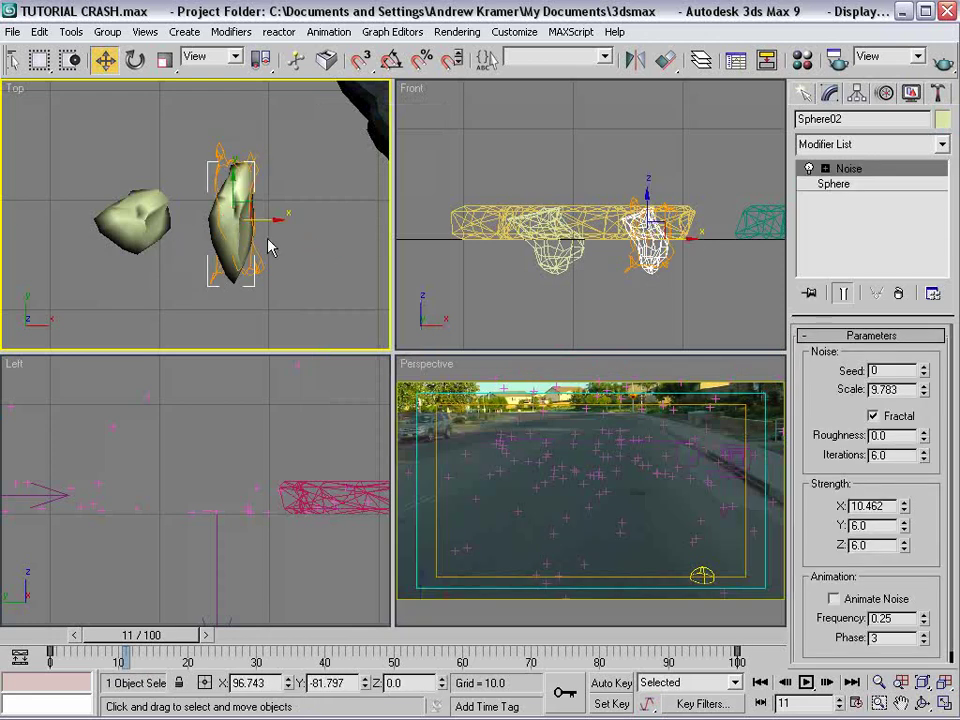
left_click_drag(924, 393, 928, 419)
right_click(313, 262)
left_click(370, 222)
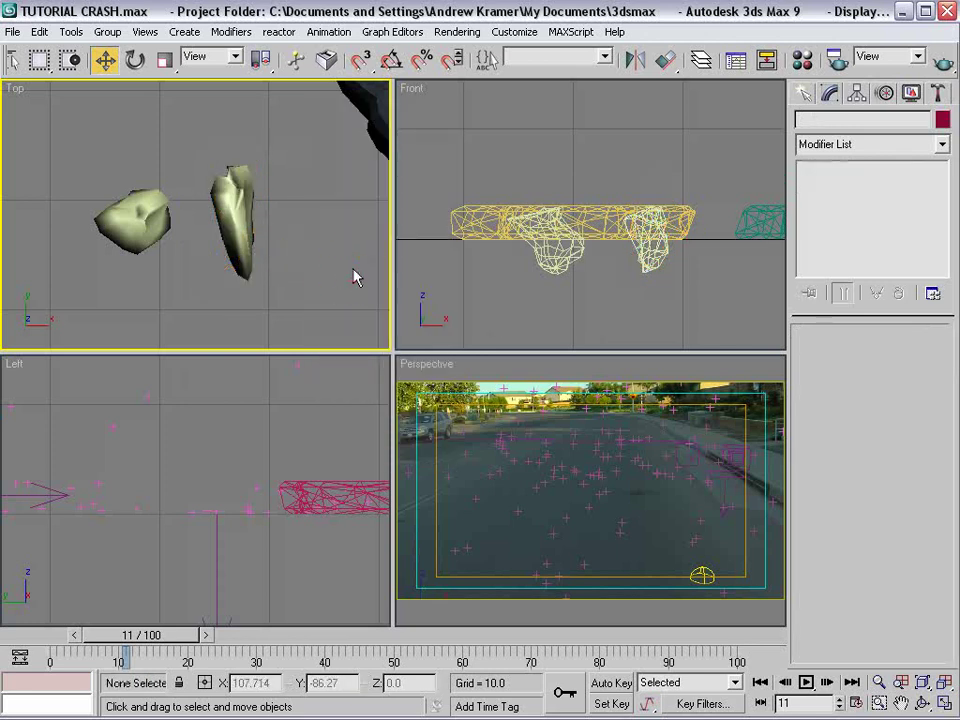
- Create a material in the third Material Editor slot from the dirt repeat.jpg image in the 3D folder
key("m")
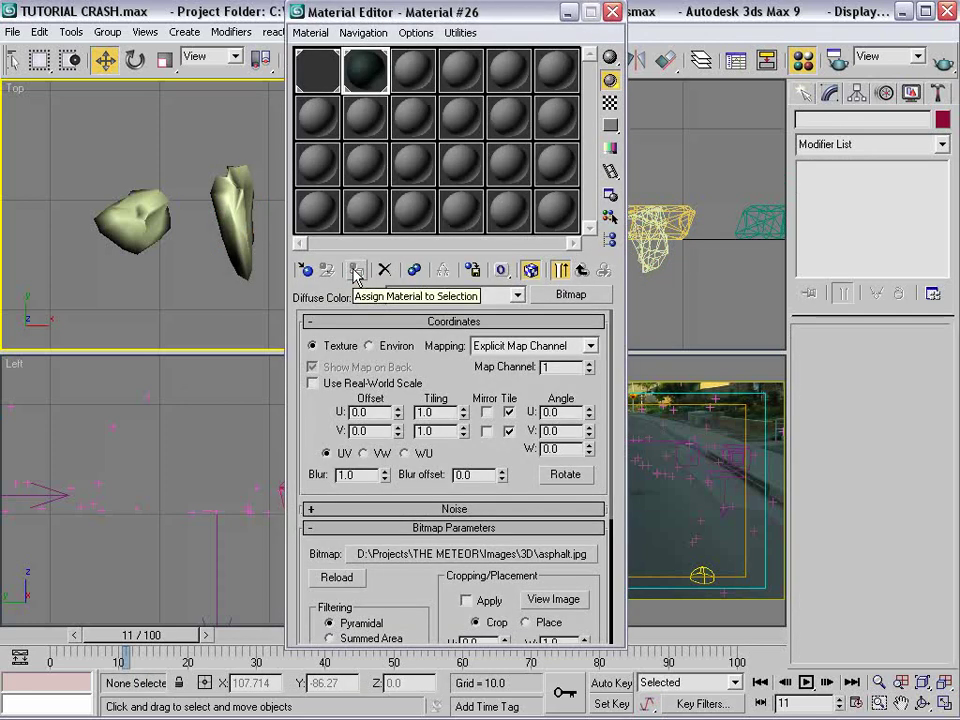
key("alt+Tab")
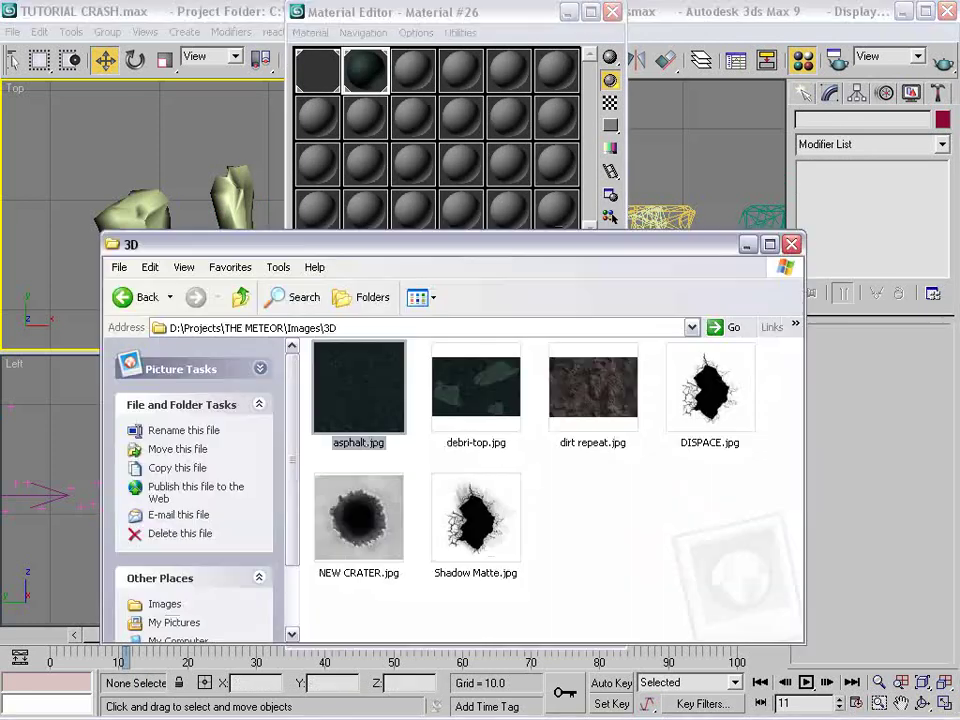
left_click(598, 395)
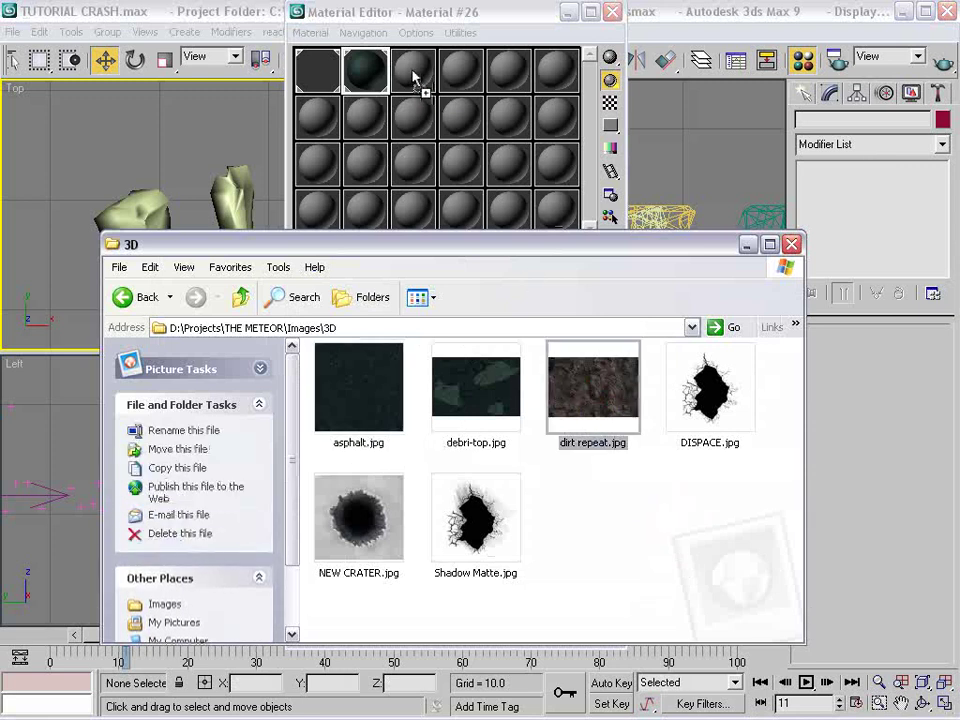
left_click_drag(415, 78, 414, 76)
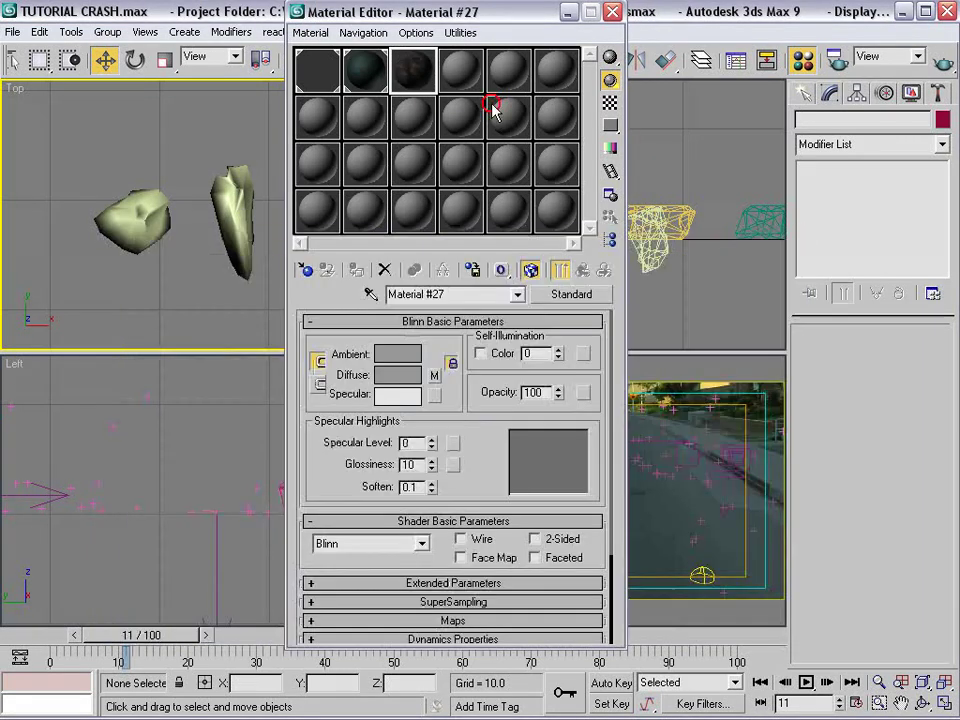
- Assign the dirt material to both small rocks and put the image folder and Material Editor away
left_click(747, 244)
left_click_drag(427, 70, 230, 205)
left_click_drag(168, 219, 162, 220)
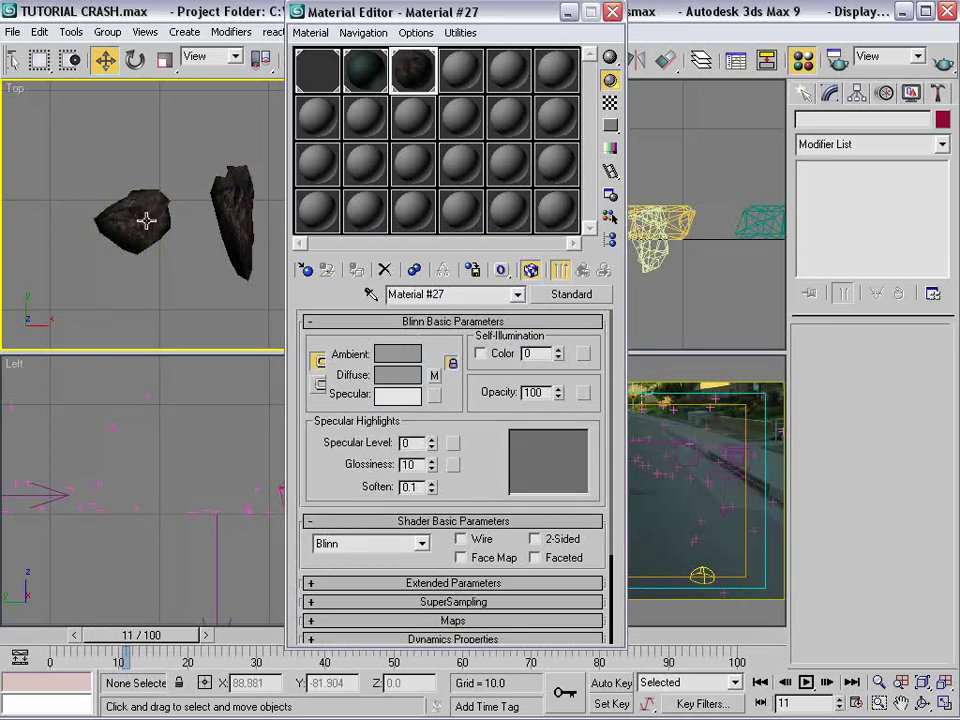
left_click(568, 12)
left_click(500, 288)
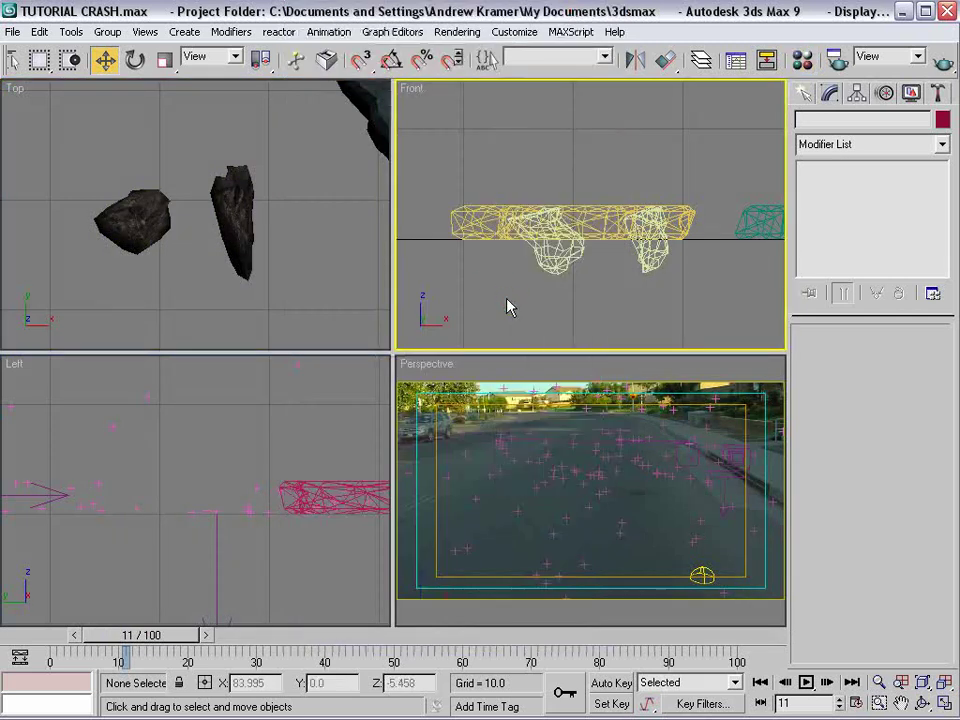
- Bring up Particle View beside the Top view and group the three asphalt slabs under the name Street
key("6")
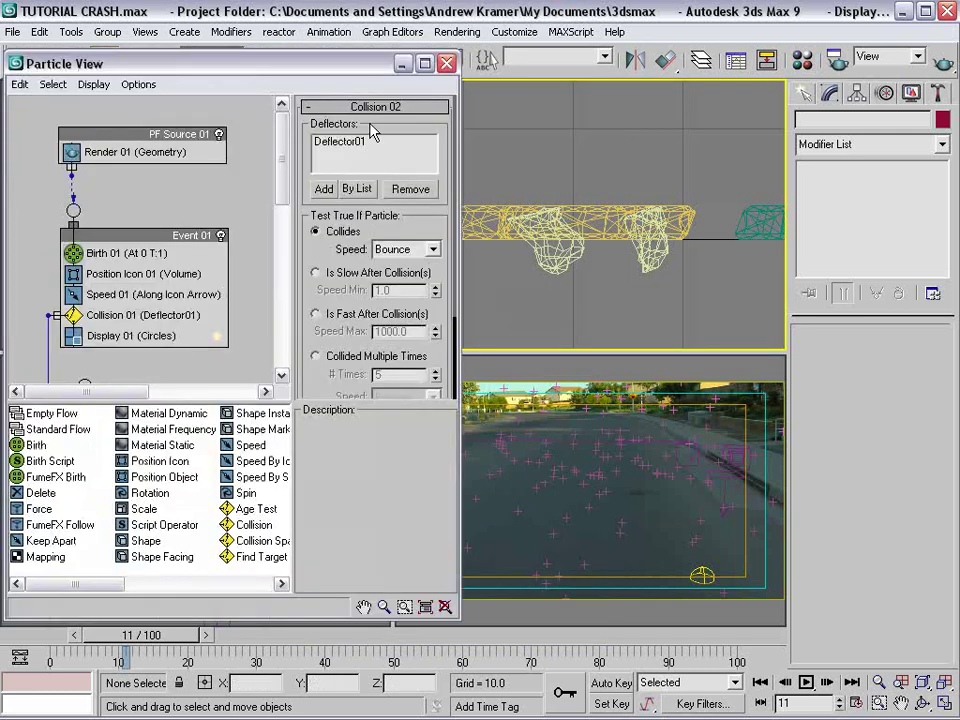
left_click_drag(263, 66, 596, 112)
scroll(214, 208, "up", 6)
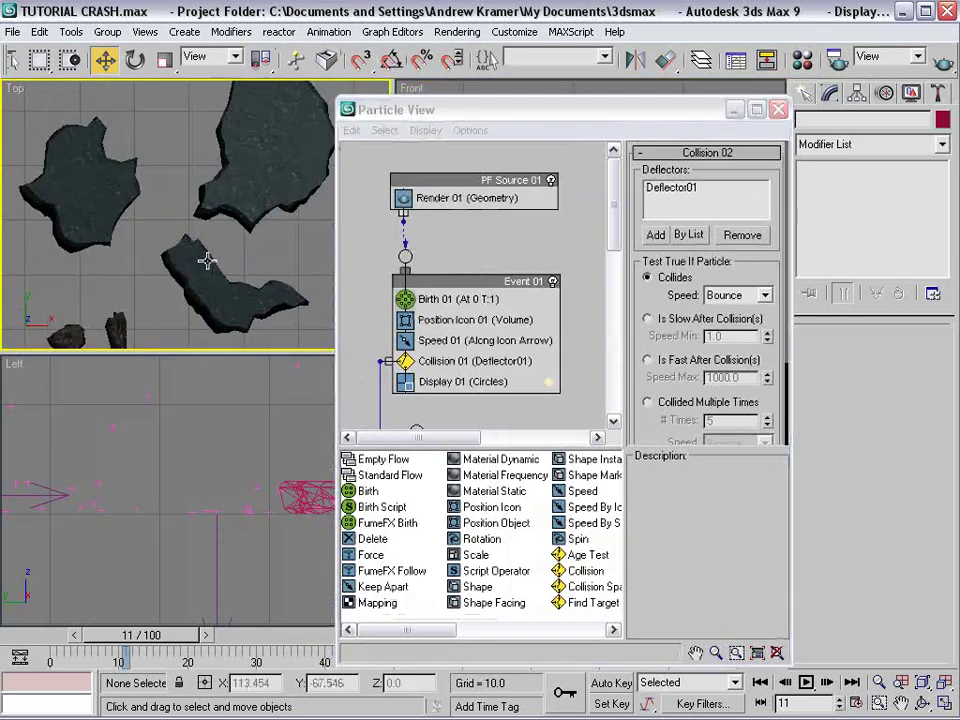
left_click_drag(90, 95, 261, 270)
left_click(107, 31)
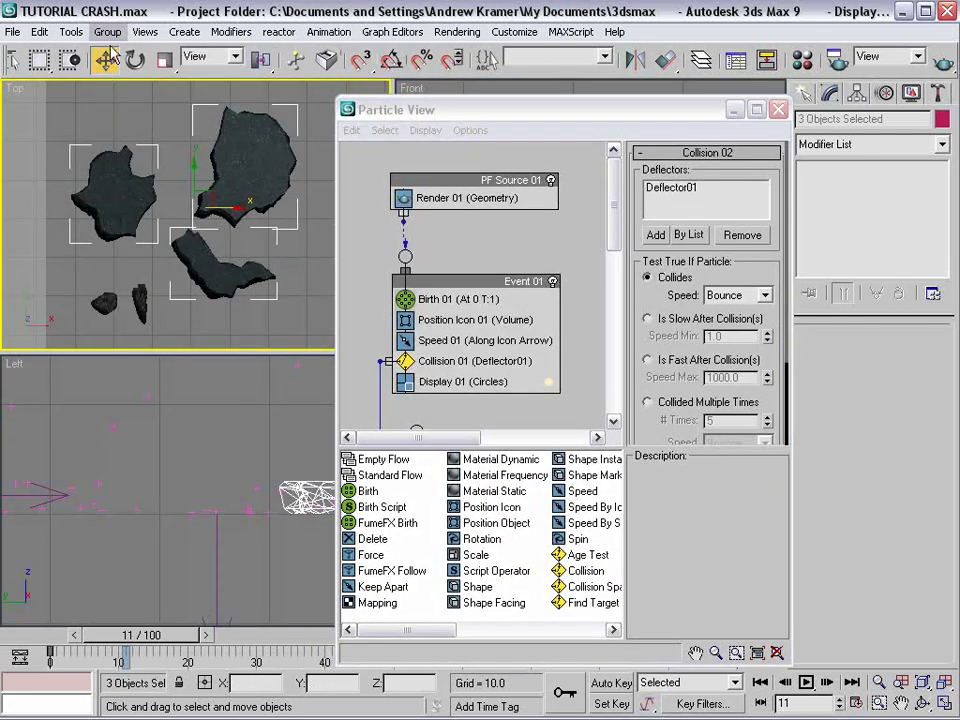
left_click(120, 52)
left_click_drag(532, 302, 420, 302)
type("Street")
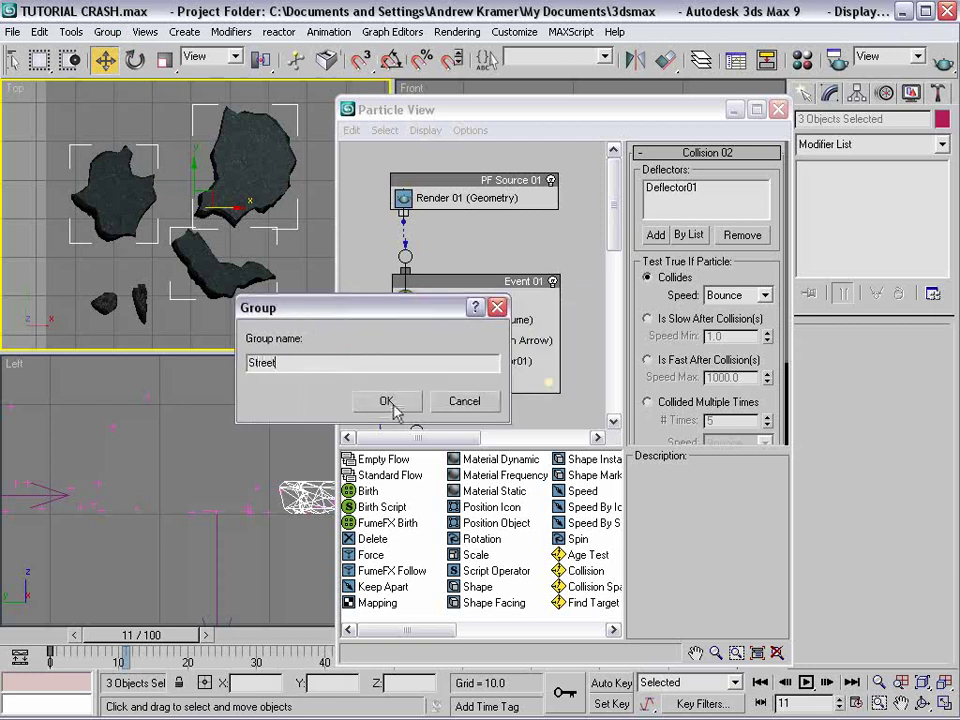
left_click(393, 406)
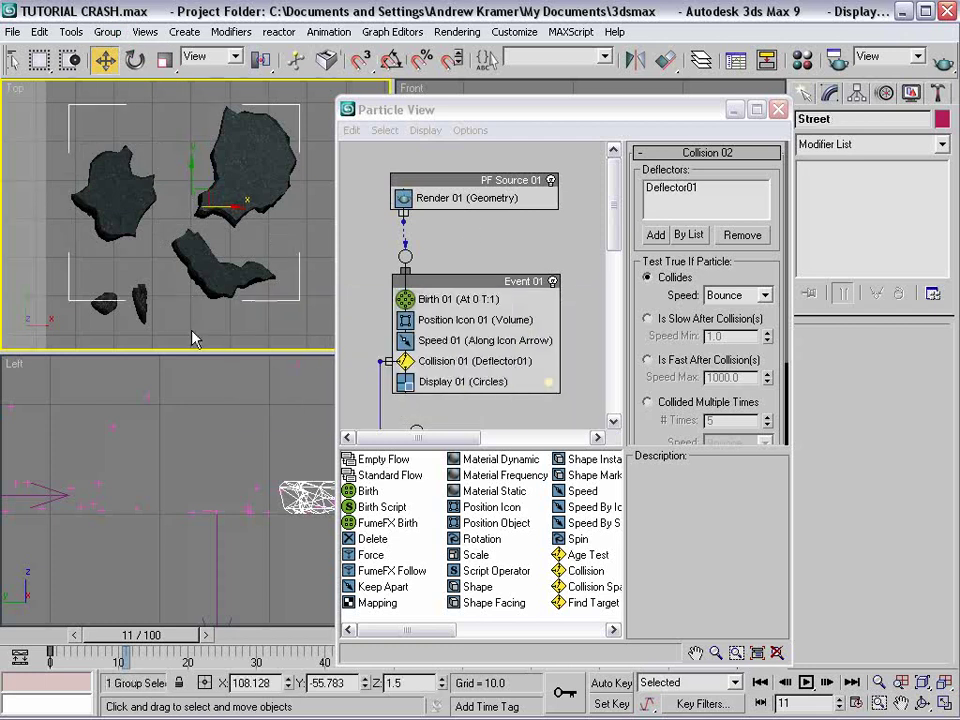
- Group the two small rocks under the name Dirt
left_click_drag(80, 306, 78, 309)
left_click(105, 31)
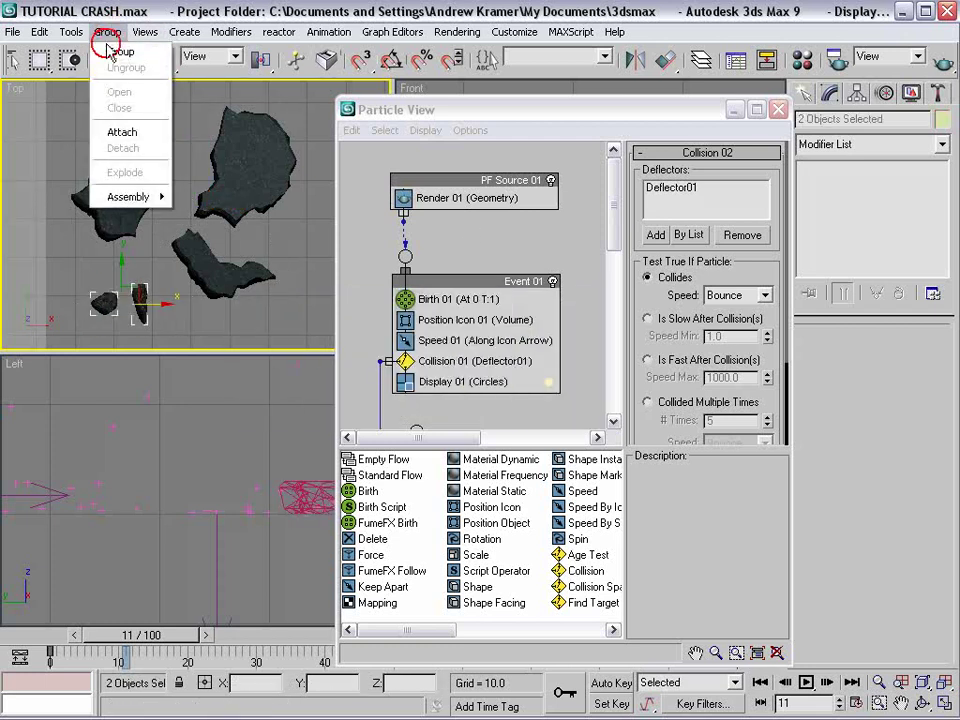
left_click(113, 51)
type("Dirt")
key("Return")
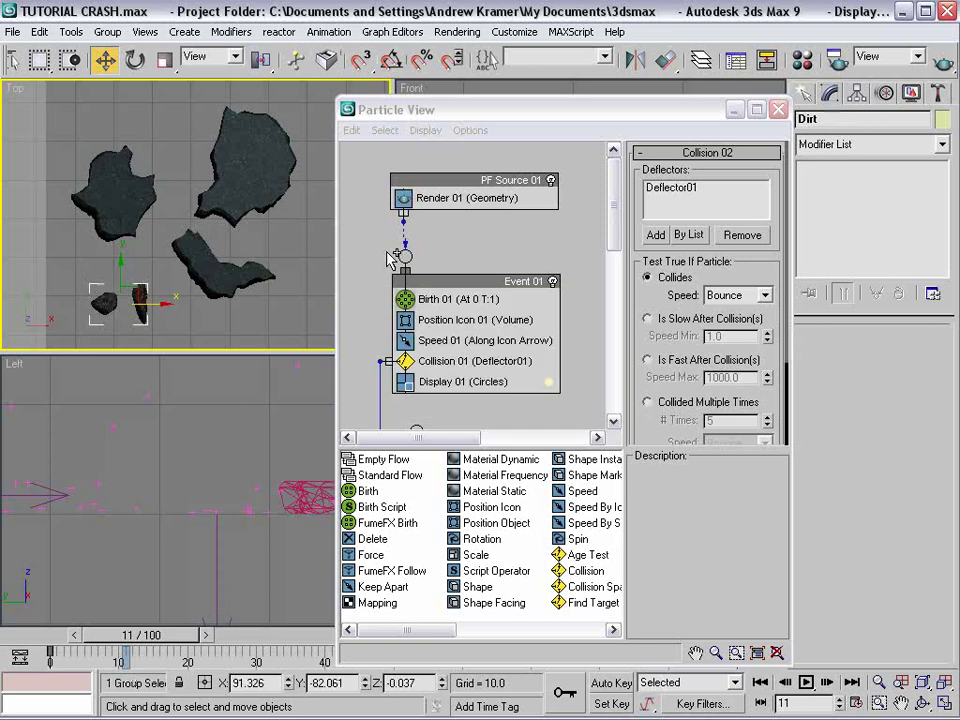
- Insert a Shape Instance operator into Event 03 between Force 01 and Collision 02
scroll(240, 214, "up", 3)
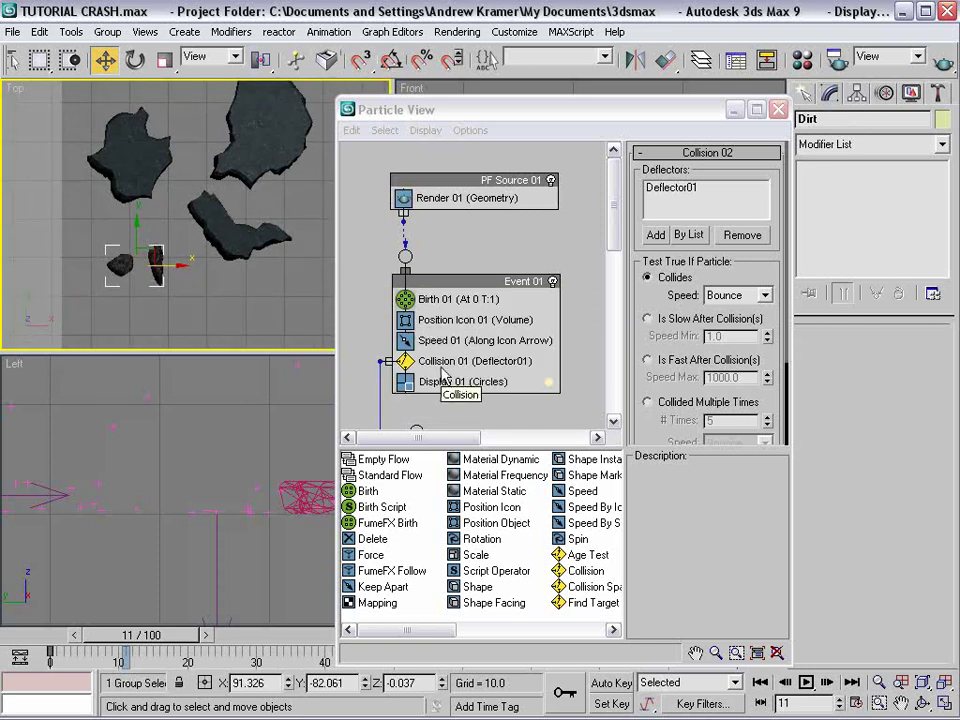
scroll(453, 332, "down", 4)
scroll(453, 332, "down", 5)
scroll(440, 308, "up", 2)
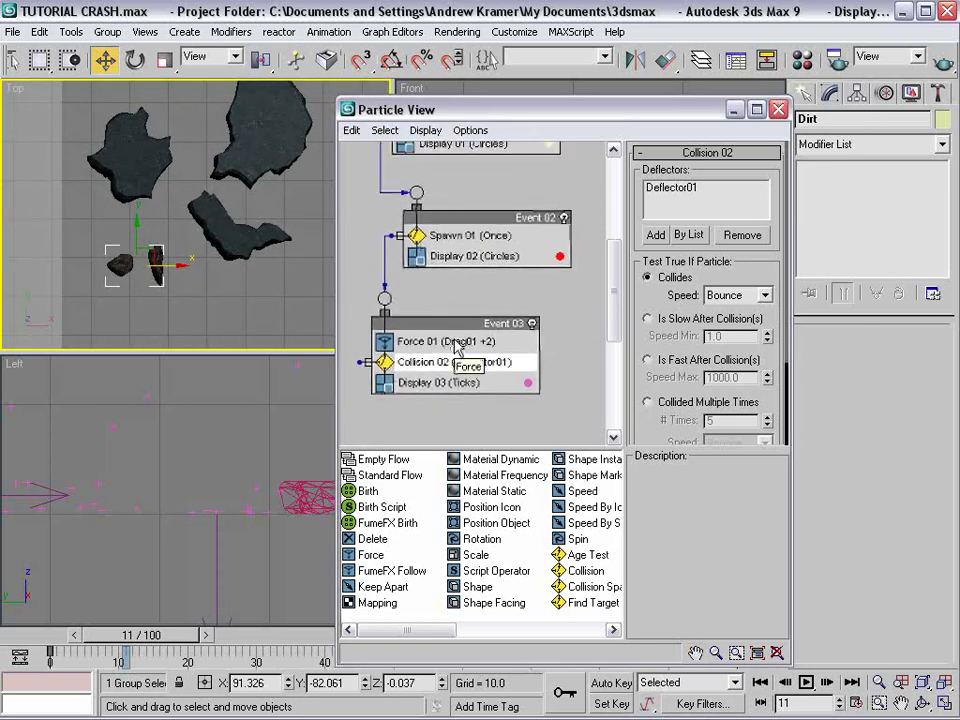
scroll(465, 287, "up", 1)
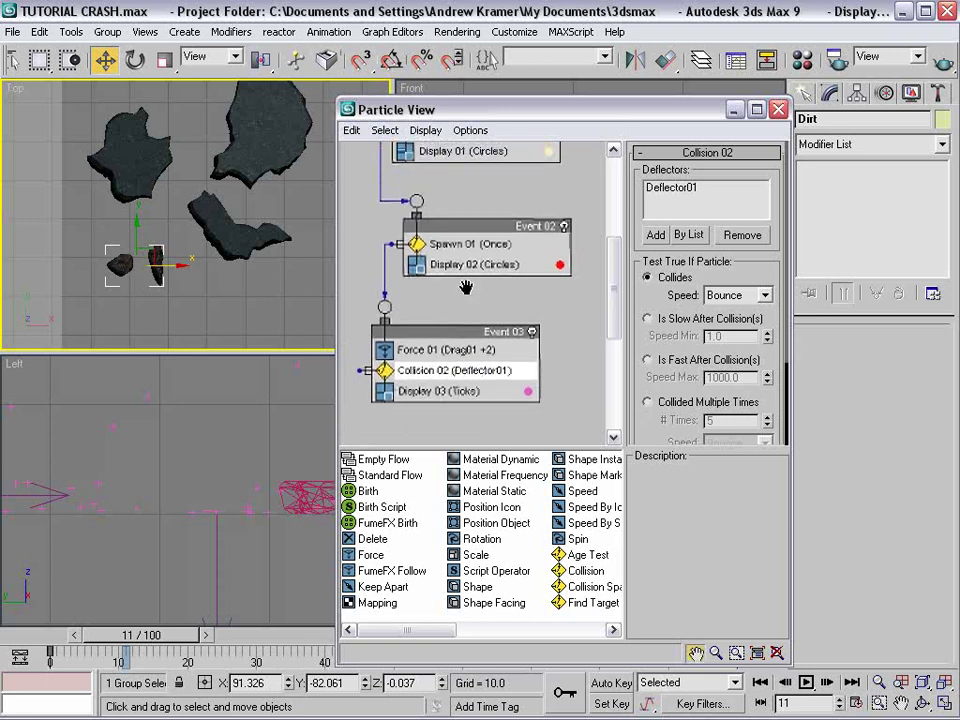
mouse_move(443, 334)
left_mouse_down()
mouse_move(446, 324)
mouse_move(439, 329)
left_mouse_up()
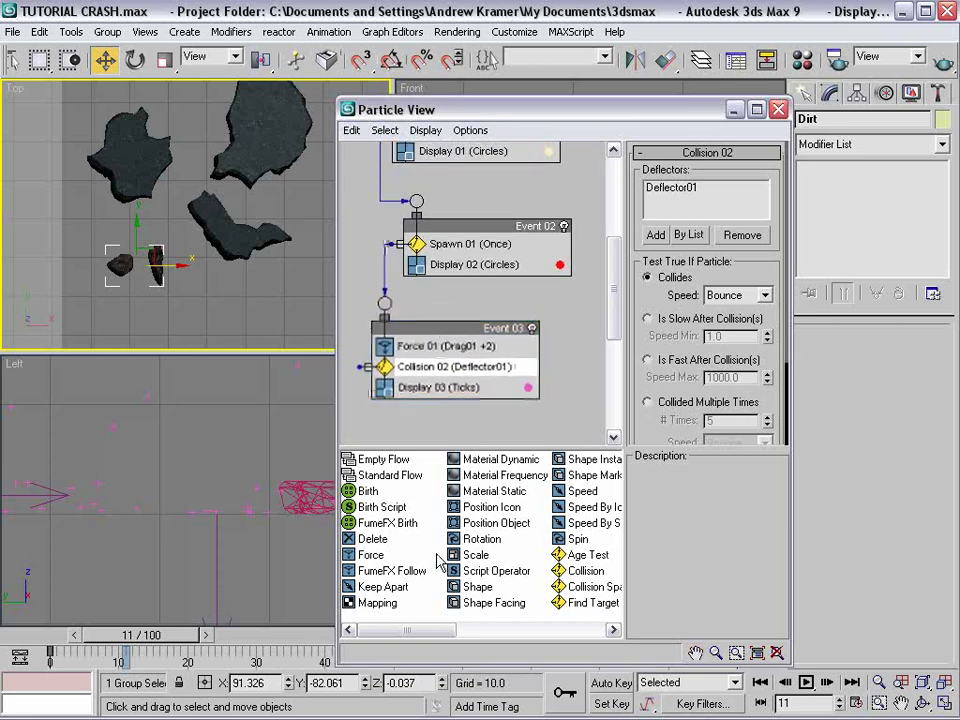
left_click(493, 604)
left_click_drag(435, 632, 472, 631)
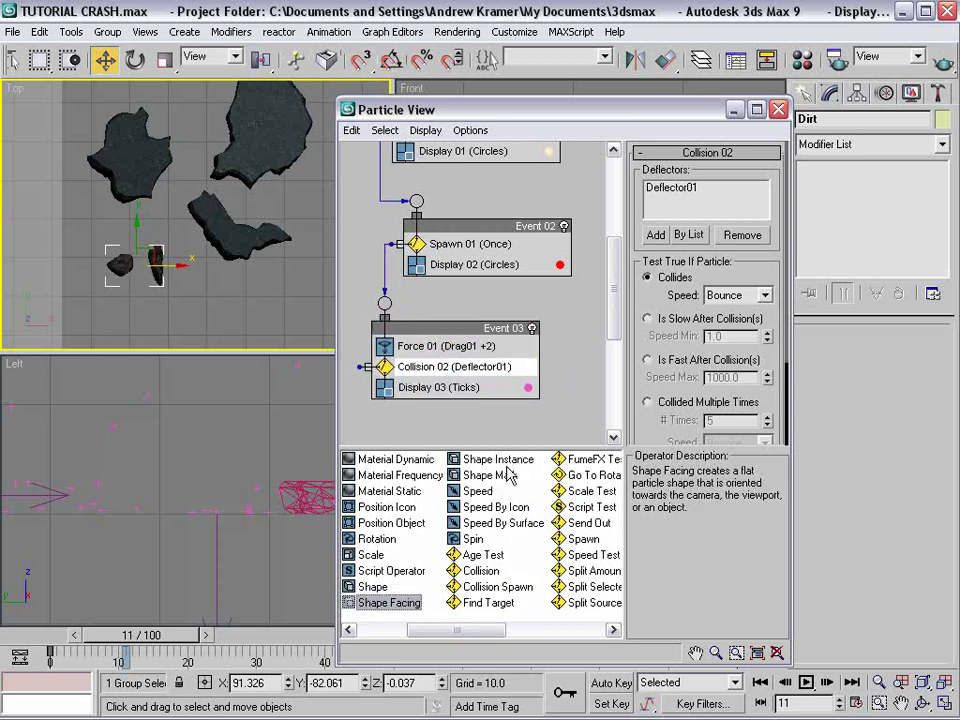
left_click(478, 460)
left_click_drag(478, 462, 421, 372)
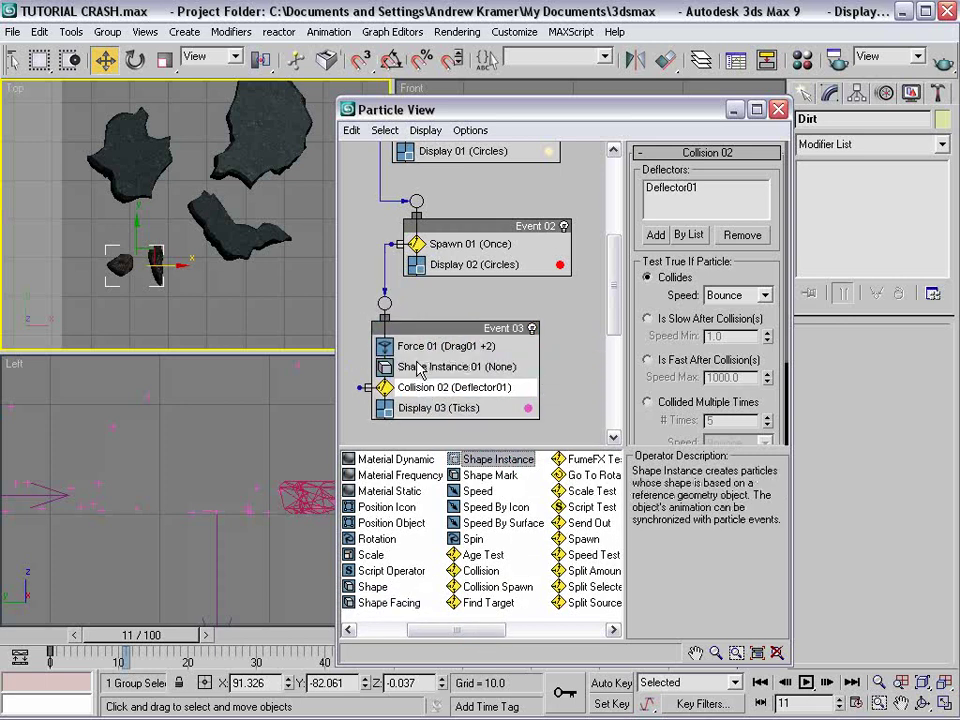
- Assign the Street group as Shape Instance 01's particle geometry object and enable separate particles for group members
left_click(706, 189)
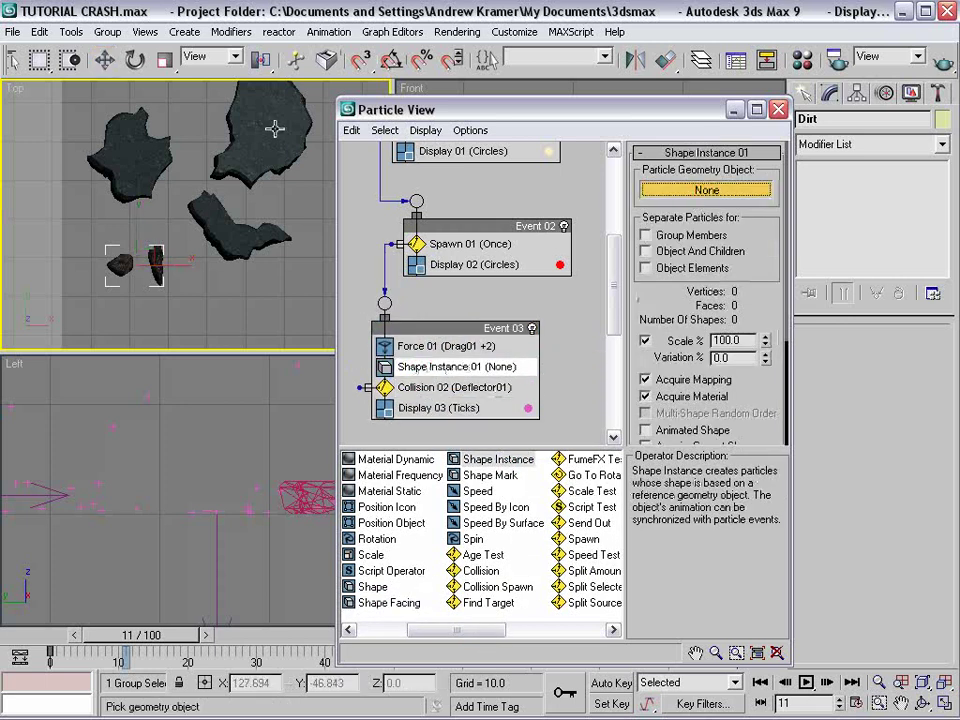
left_click(243, 128)
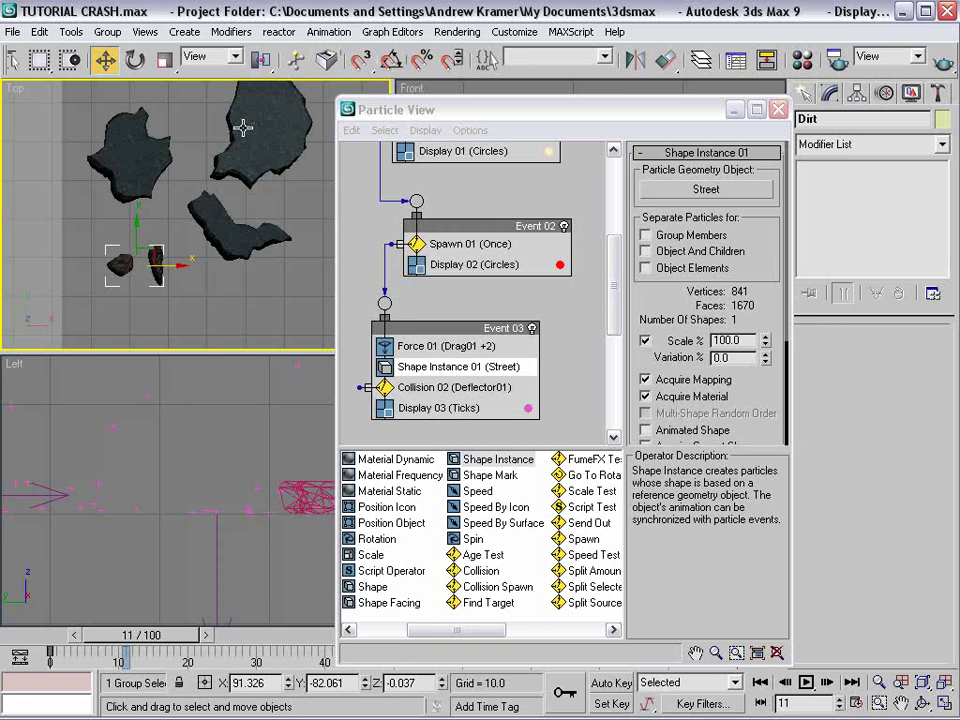
left_click_drag(107, 181, 143, 191)
left_click_drag(558, 109, 161, 84)
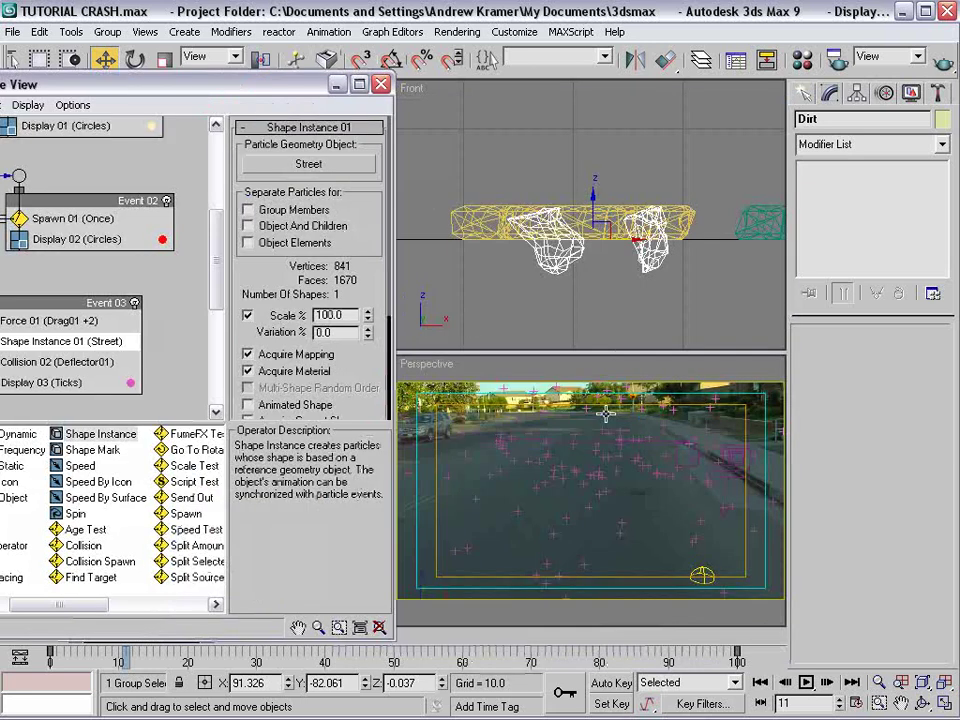
left_click_drag(250, 92, 367, 304)
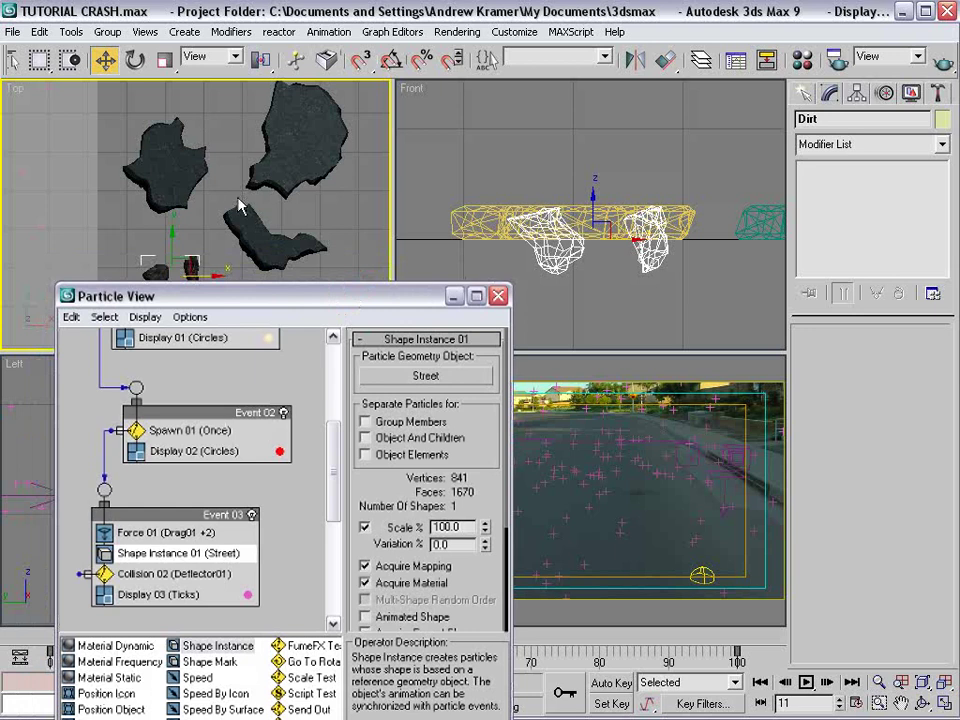
left_click(366, 422)
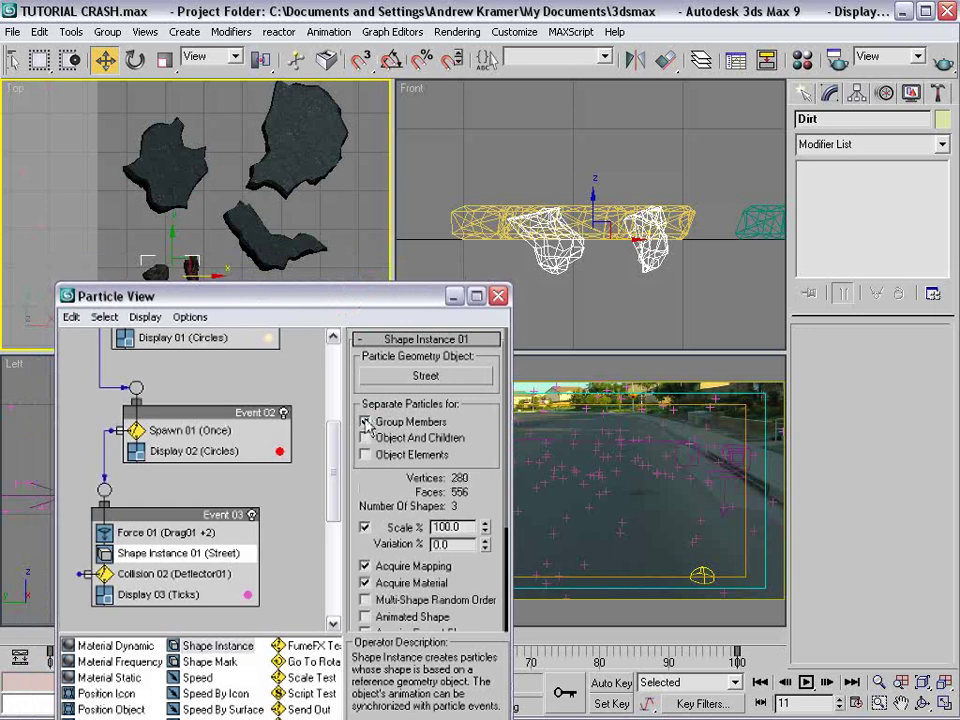
- Set the Display 03 operator's type to Geometry
left_click_drag(287, 303, 284, 91)
scroll(178, 374, "down", 1)
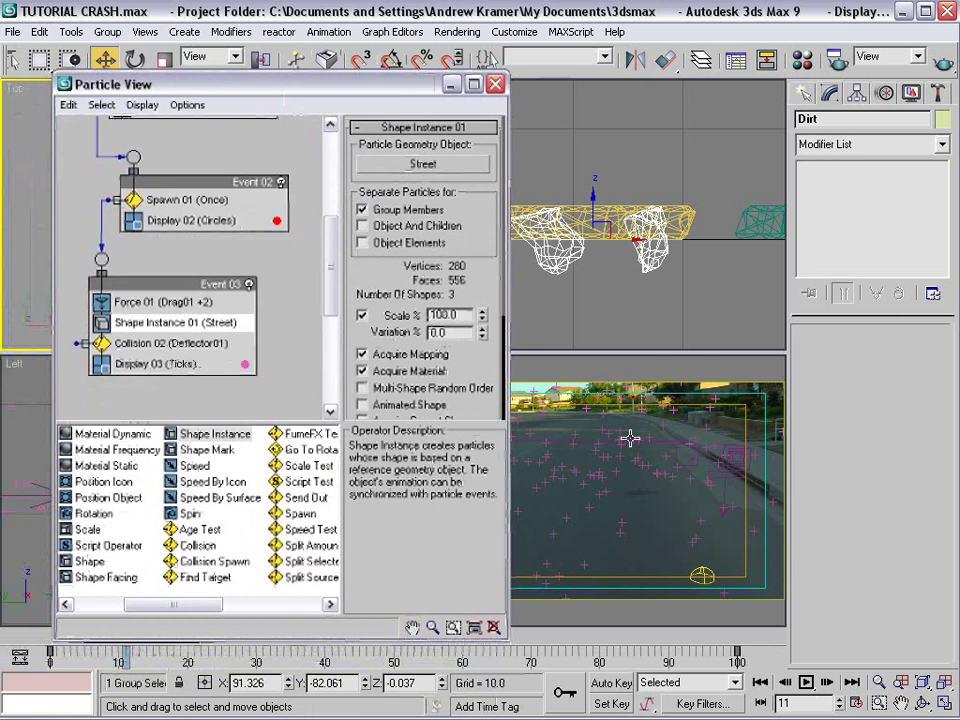
left_click(137, 366)
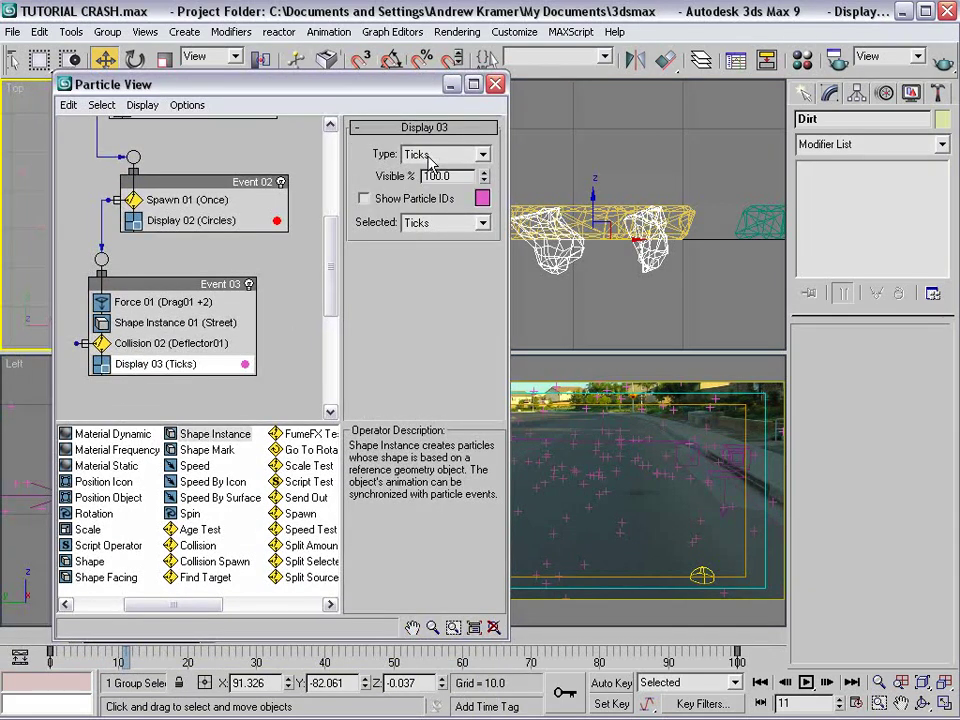
left_click(432, 155)
left_click(445, 244)
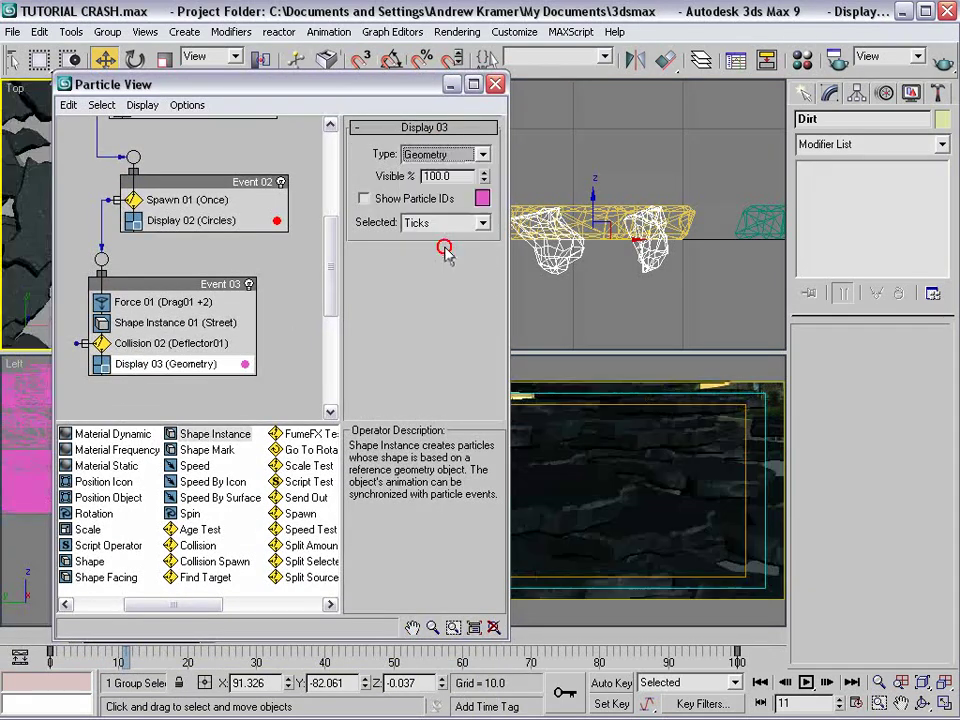
- Minimize Particle View and scrub the animation to frame 9 to examine the debris in the viewports
left_click(450, 85)
mouse_move(142, 634)
left_mouse_down()
mouse_move(106, 636)
mouse_move(245, 640)
mouse_move(138, 642)
left_mouse_up()
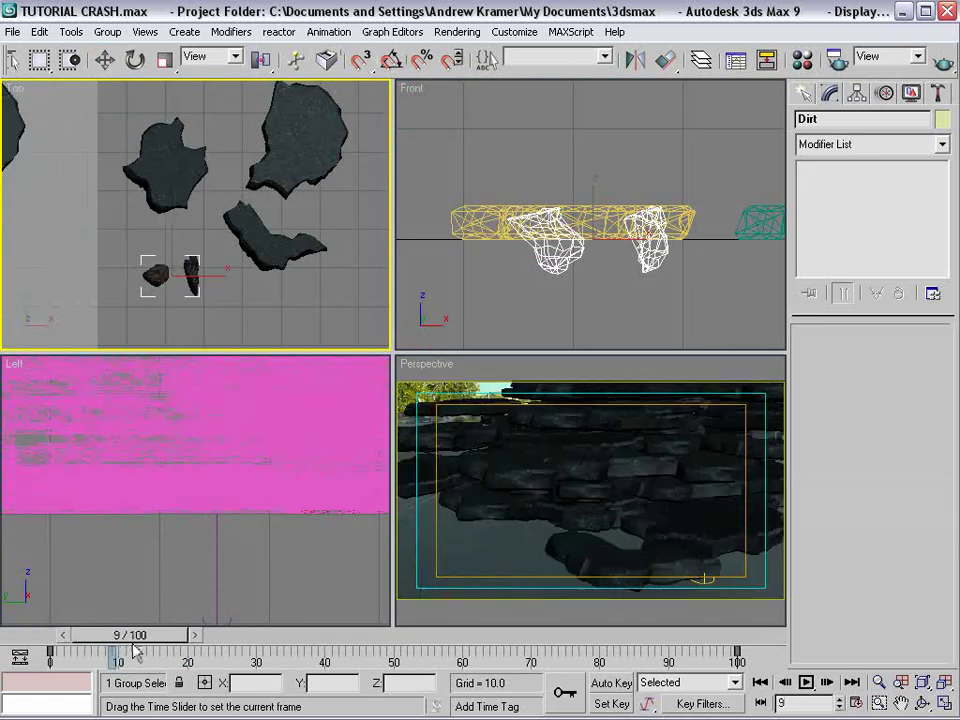
key("w")
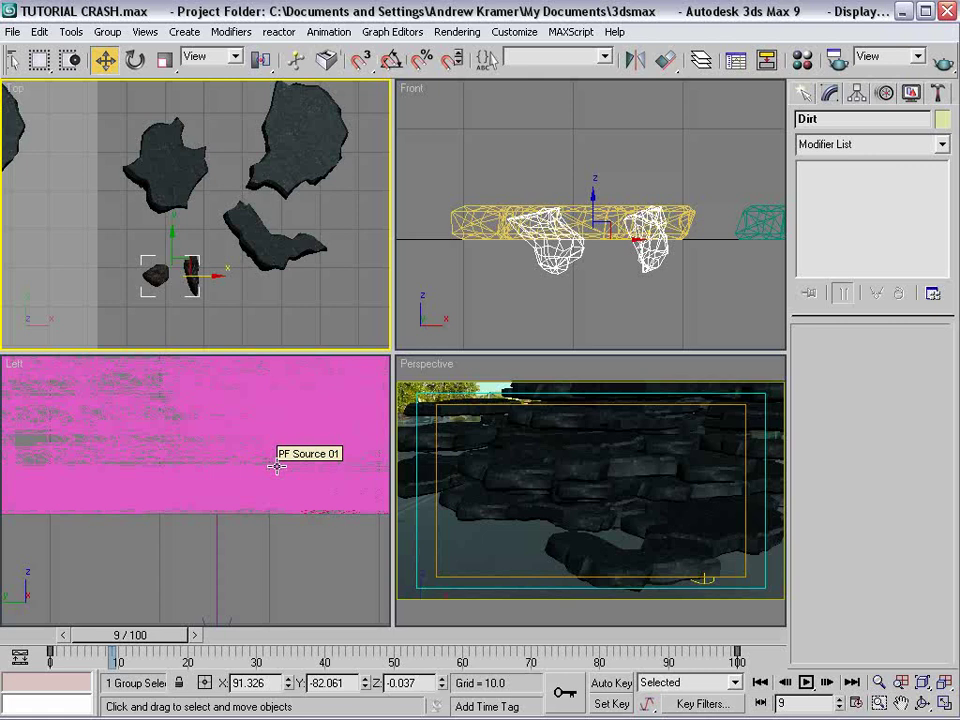
- Set the number of offspring in Event 02's Spawn 01 to 50
key("6")
left_click(190, 200)
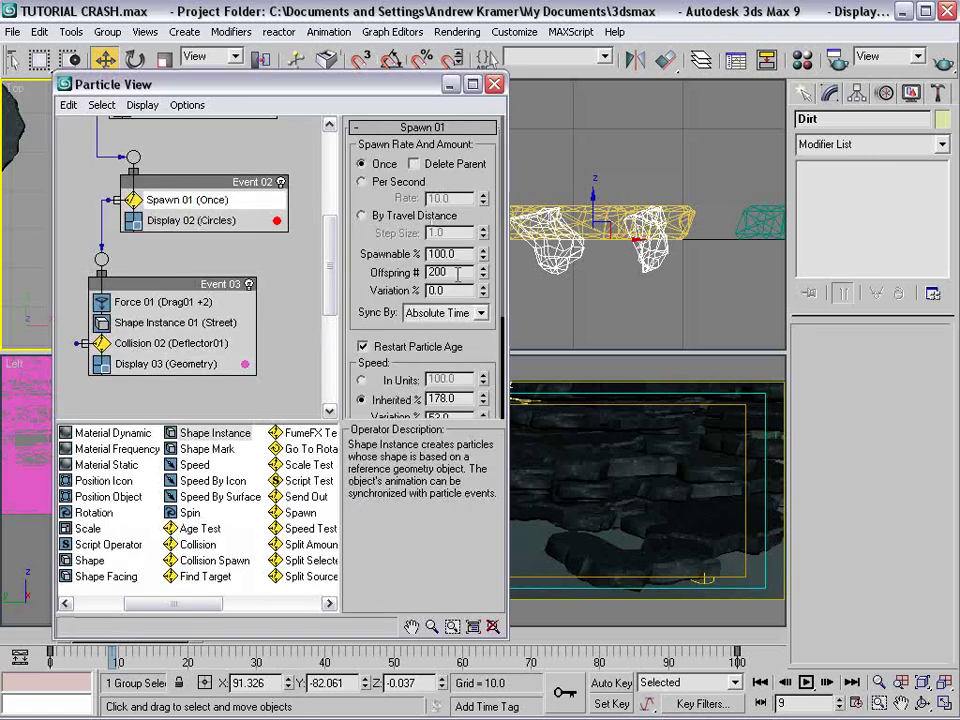
type("50")
key("Return")
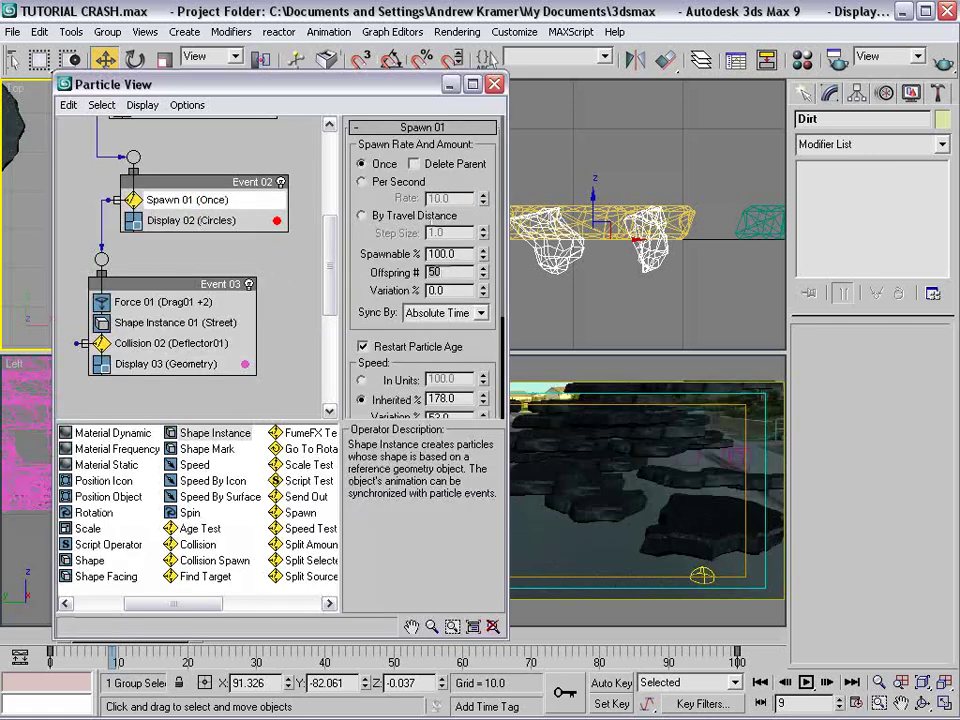
- Set Shape Instance 01's scale to 75% with 43% variation and check the debris at frame 12
left_click(240, 320)
mouse_move(487, 322)
left_mouse_down()
mouse_move(481, 344)
mouse_move(485, 307)
mouse_move(485, 316)
left_mouse_up()
left_click_drag(122, 637, 121, 617)
mouse_move(127, 637)
left_mouse_down()
mouse_move(171, 642)
mouse_move(131, 650)
left_mouse_up()
key("w")
- Add a Spin operator and a Rotation operator to Event 03 above the Shape Instance
left_click_drag(190, 495, 143, 322)
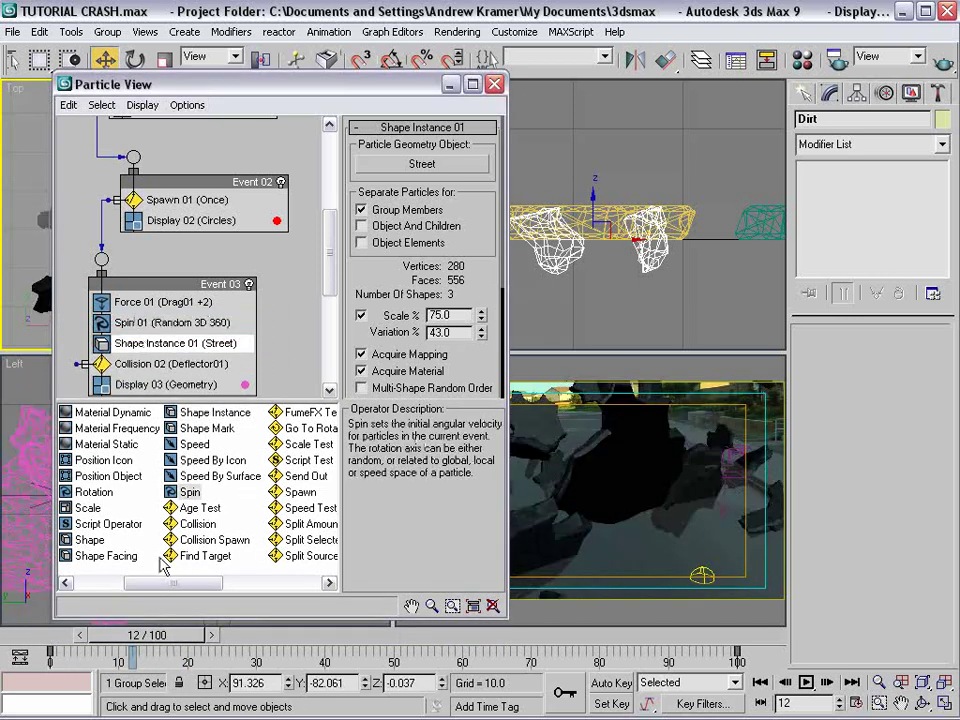
left_click_drag(97, 500, 137, 345)
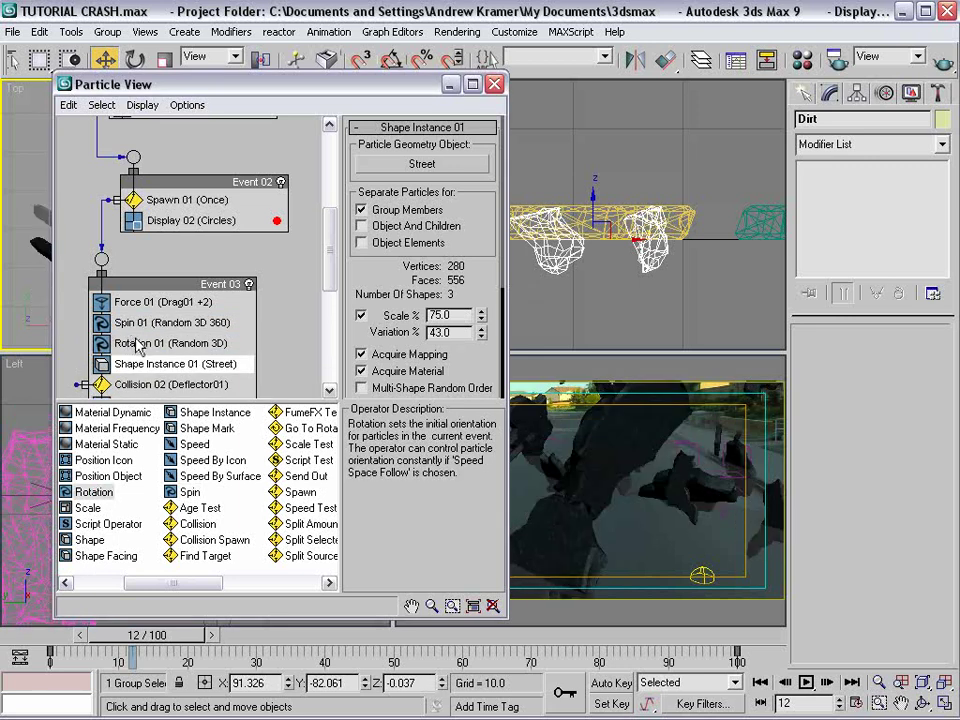
- Set Spin 01's spin rate to 500 and its spin axis to Speed Space Follow
left_click(150, 322)
type("500")
key("Return")
mouse_move(130, 635)
left_mouse_down()
mouse_move(83, 640)
mouse_move(123, 640)
left_mouse_up()
left_click(415, 207)
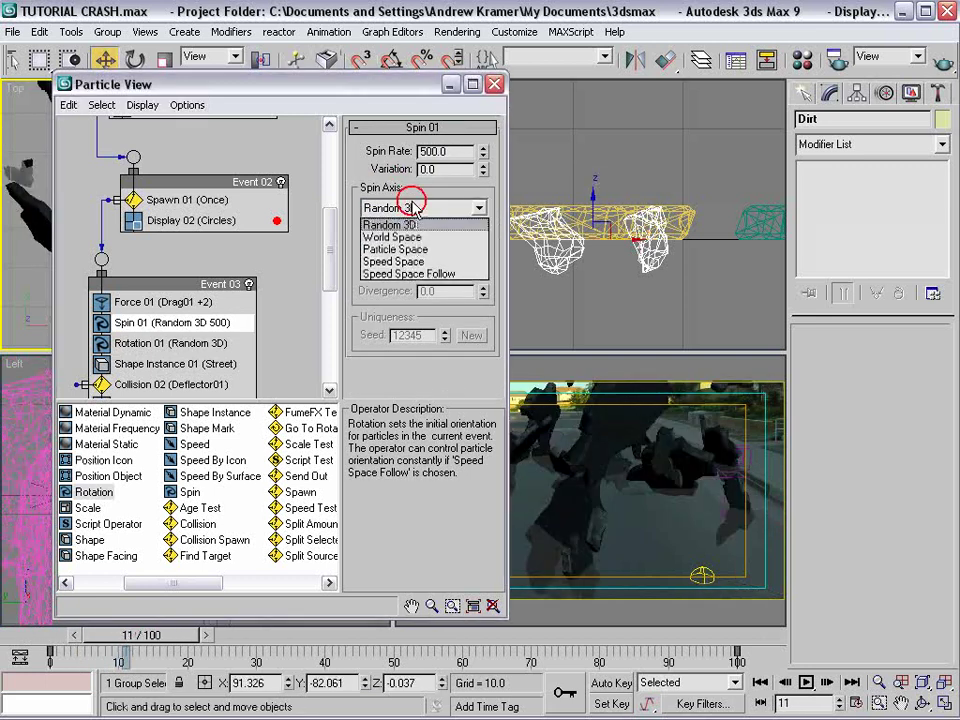
left_click(412, 273)
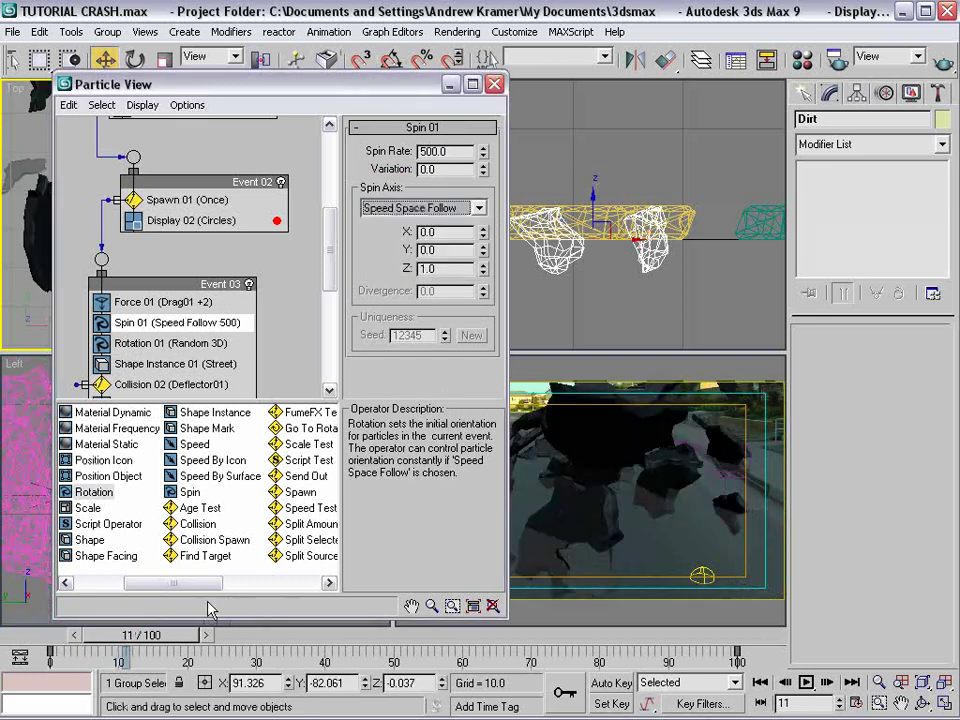
- Set Spin 01's rate to 590 and its axis to X 0.7 and Y -0.49, checking the tumbling debris at frame 8
left_click(150, 637)
left_click_drag(150, 637, 182, 614)
key("w")
left_click_drag(483, 231, 481, 195)
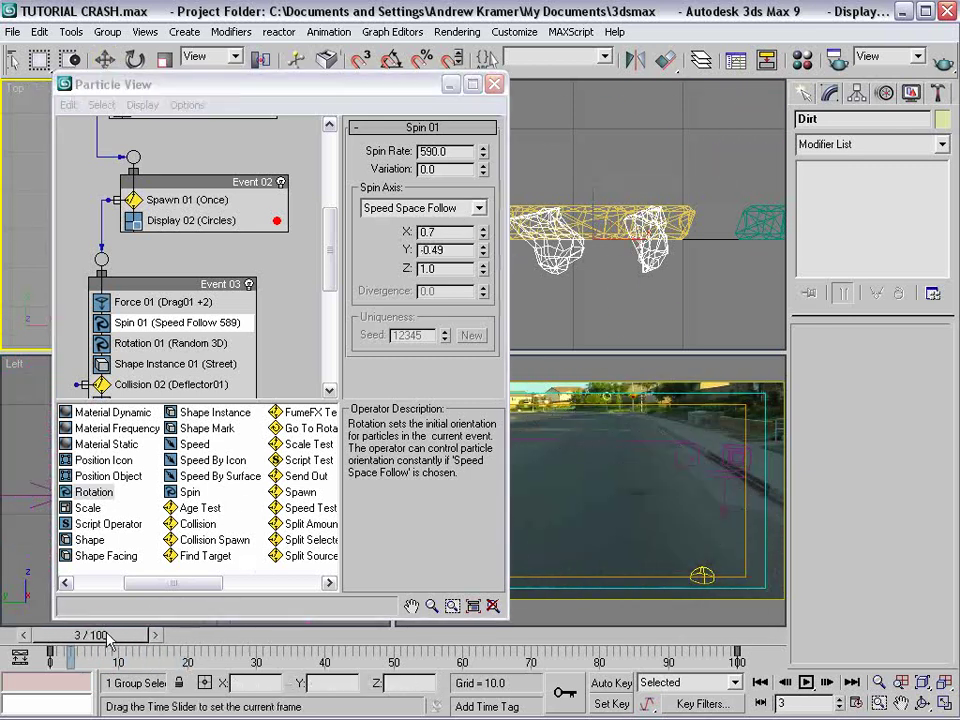
left_click_drag(108, 636, 140, 636)
key("w")
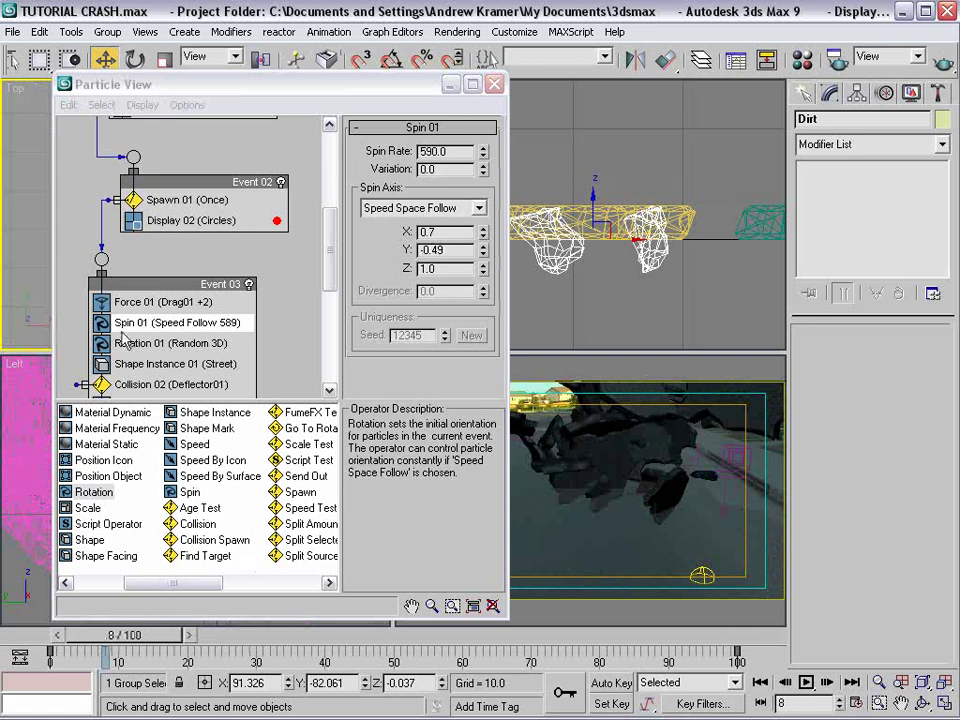
- Reduce Shape Instance 01's scale to 44%, close Particle View and scrub to frame 7
scroll(130, 352, "down", 2)
left_click(165, 318)
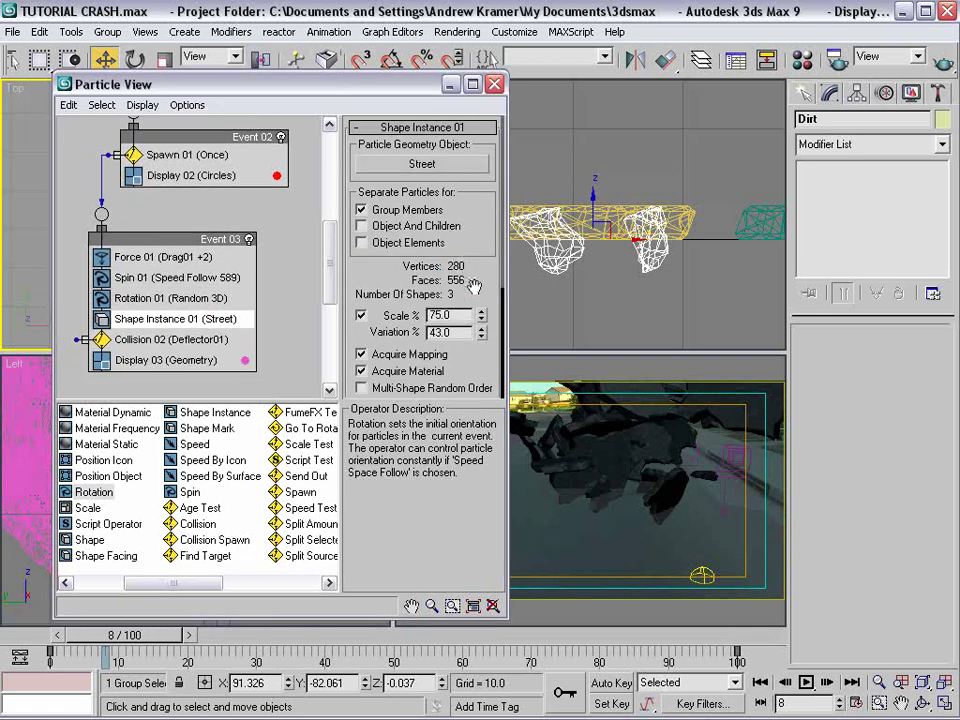
left_click_drag(481, 315, 482, 405)
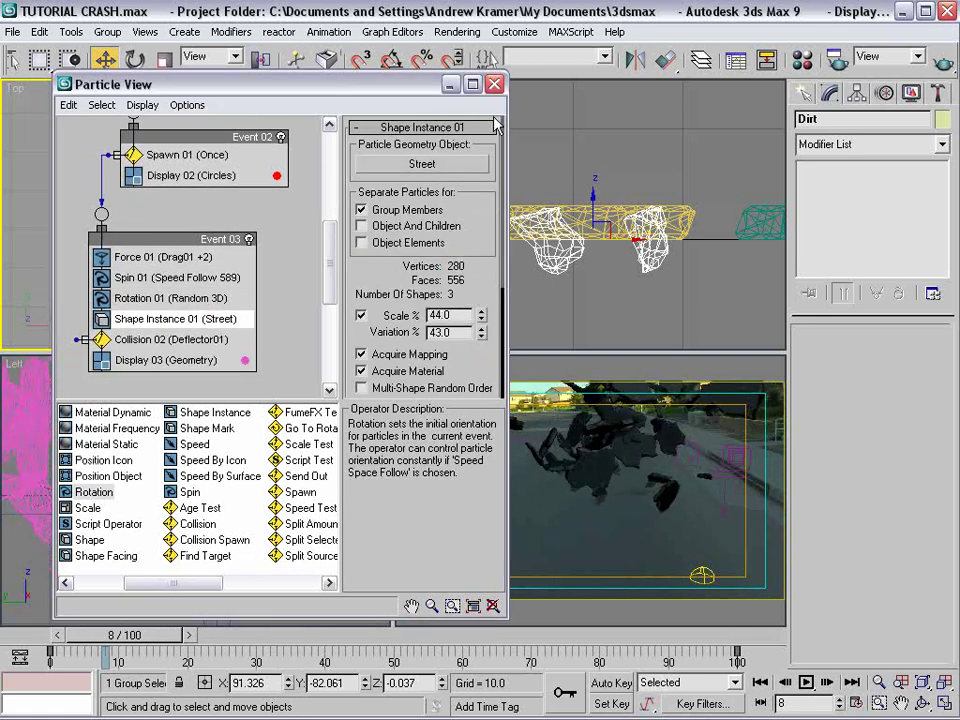
left_click(494, 85)
mouse_move(125, 634)
left_mouse_down()
mouse_move(108, 634)
mouse_move(172, 634)
mouse_move(142, 634)
left_mouse_up()
key("w")
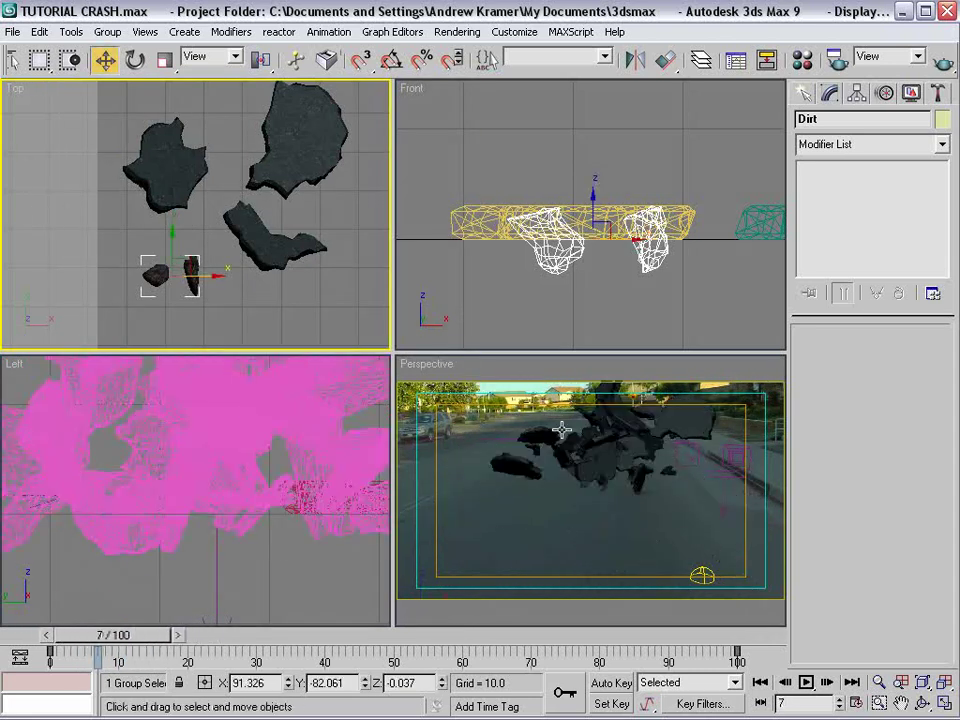
- Select PF Source 01 in the Top view and move it about 69 units along positive Y
scroll(196, 232, "down", 2)
right_click(259, 276)
left_click(275, 298)
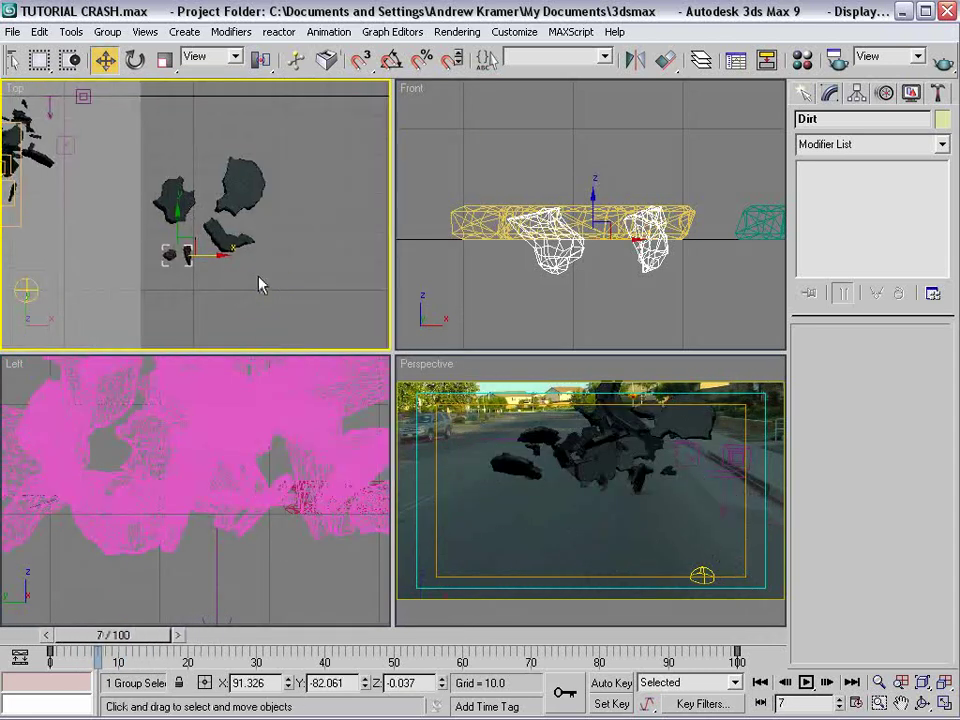
scroll(192, 248, "down", 1)
left_click(112, 224)
left_click(112, 224)
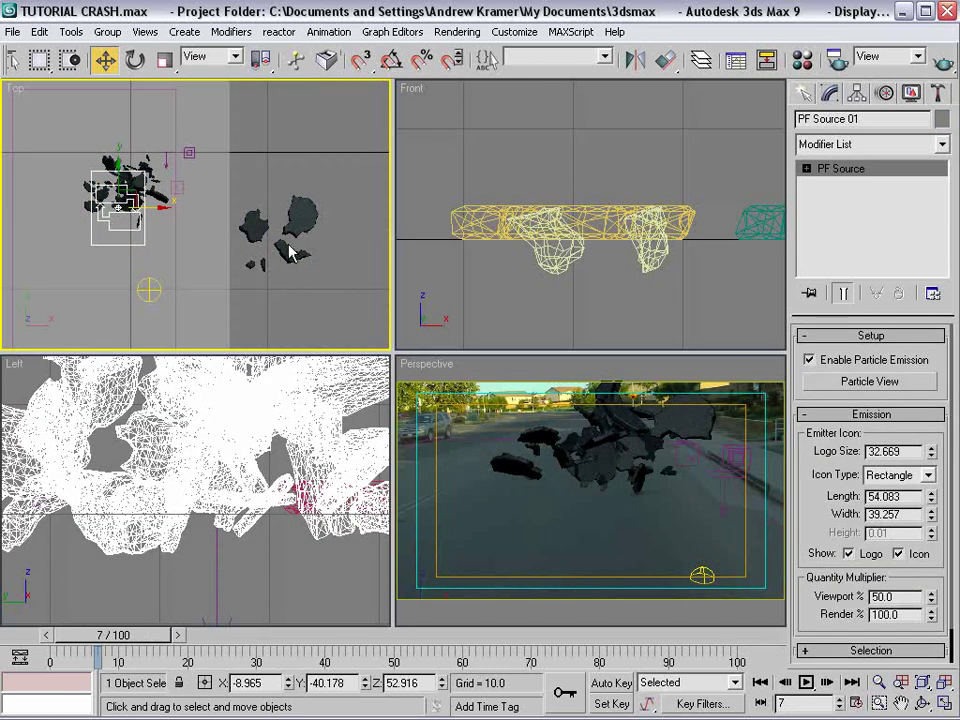
left_click_drag(133, 180, 162, 122)
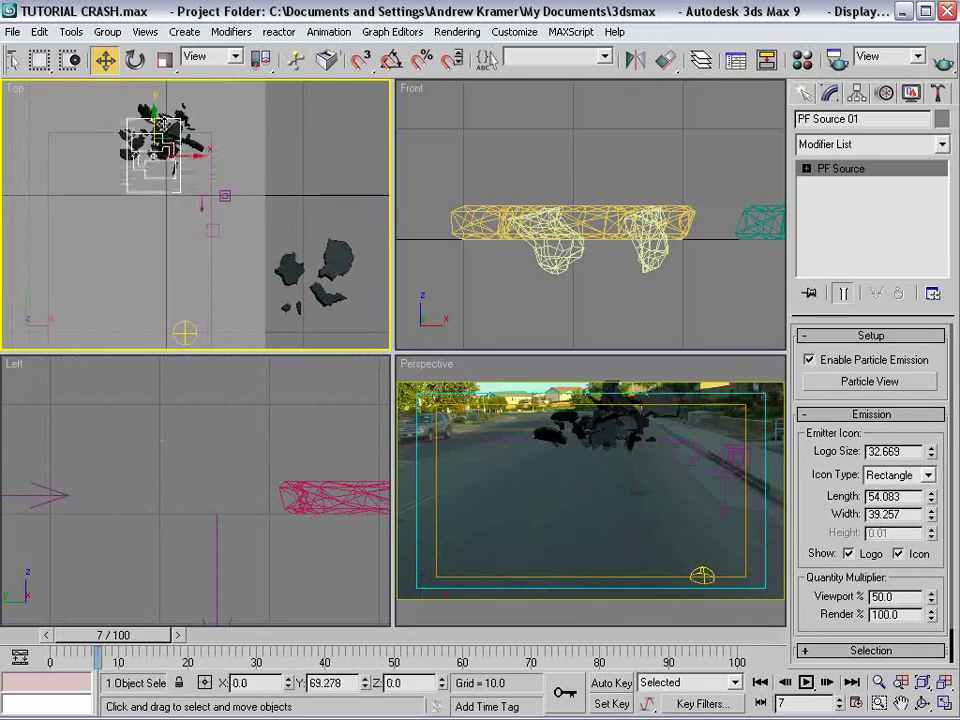
- Rotate PF Source 01 about -38.5 degrees around X and check the debris at frame 9
right_click(165, 158)
left_click(189, 186)
left_click_drag(155, 167, 153, 94)
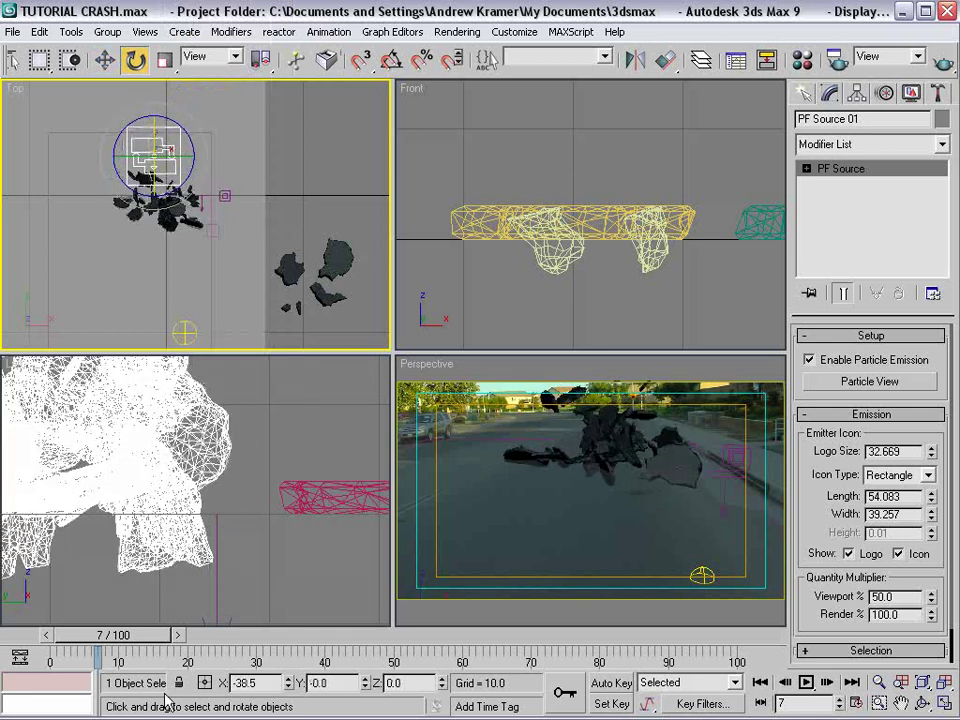
left_click_drag(140, 638, 161, 640)
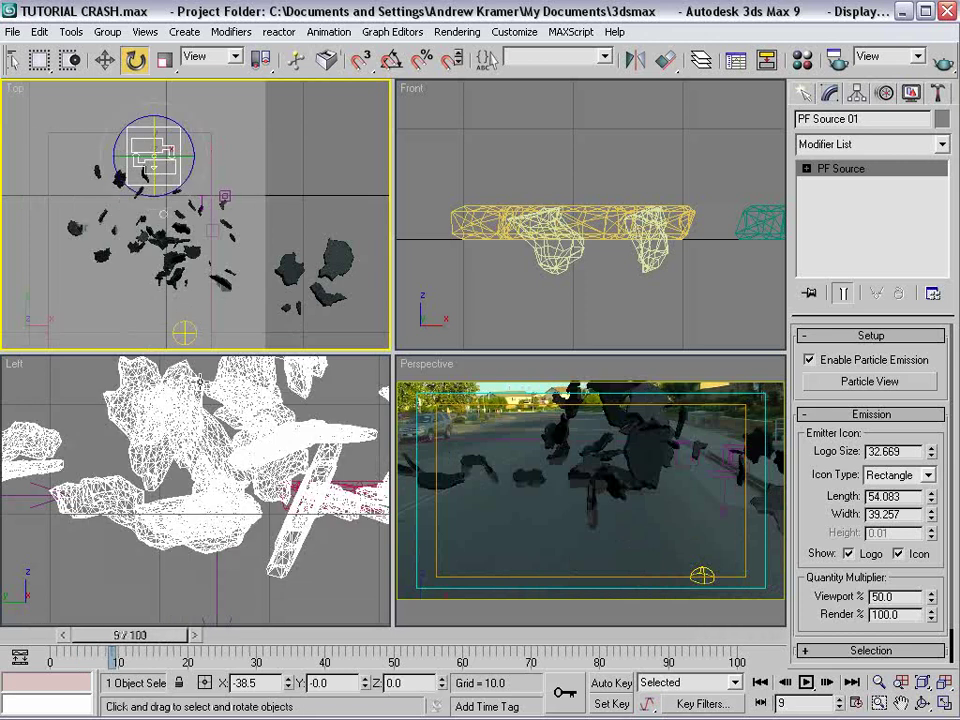
- Readjust PF Source 01's tilt slightly, move it to about Y 18.7 and scrub to frame 10
mouse_move(154, 152)
left_mouse_down()
mouse_move(154, 164)
mouse_move(150, 138)
left_mouse_up()
right_click(166, 171)
left_click(150, 129)
right_click(160, 150)
left_click(170, 169)
left_click_drag(98, 636, 148, 637)
key("w")
- Create a target camera from the current Perspective view
right_click(568, 453)
left_click(82, 30)
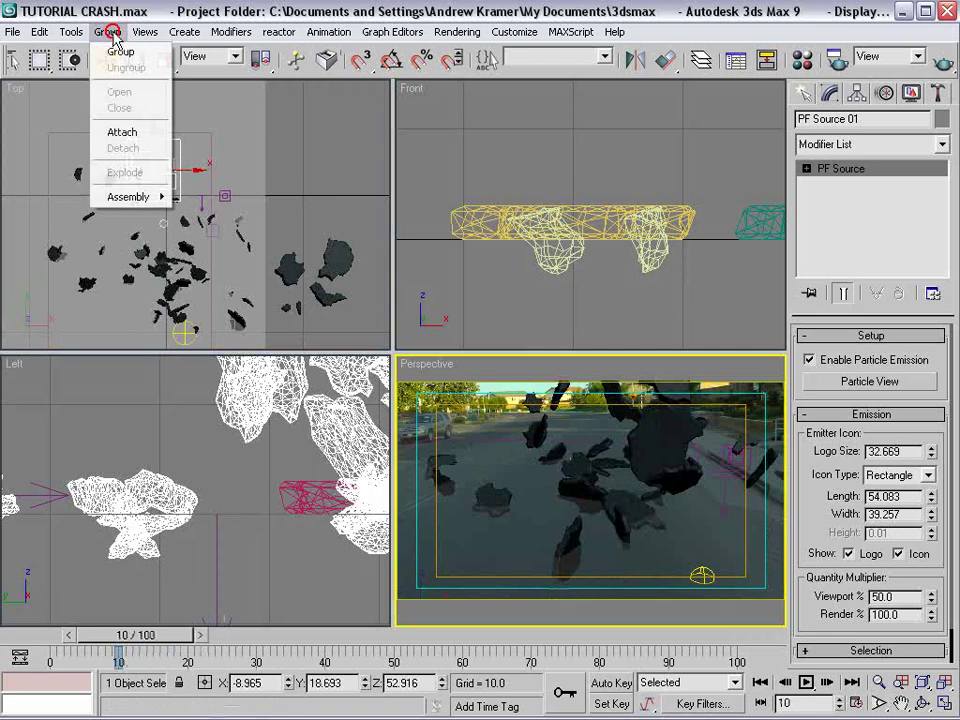
left_click(218, 293)
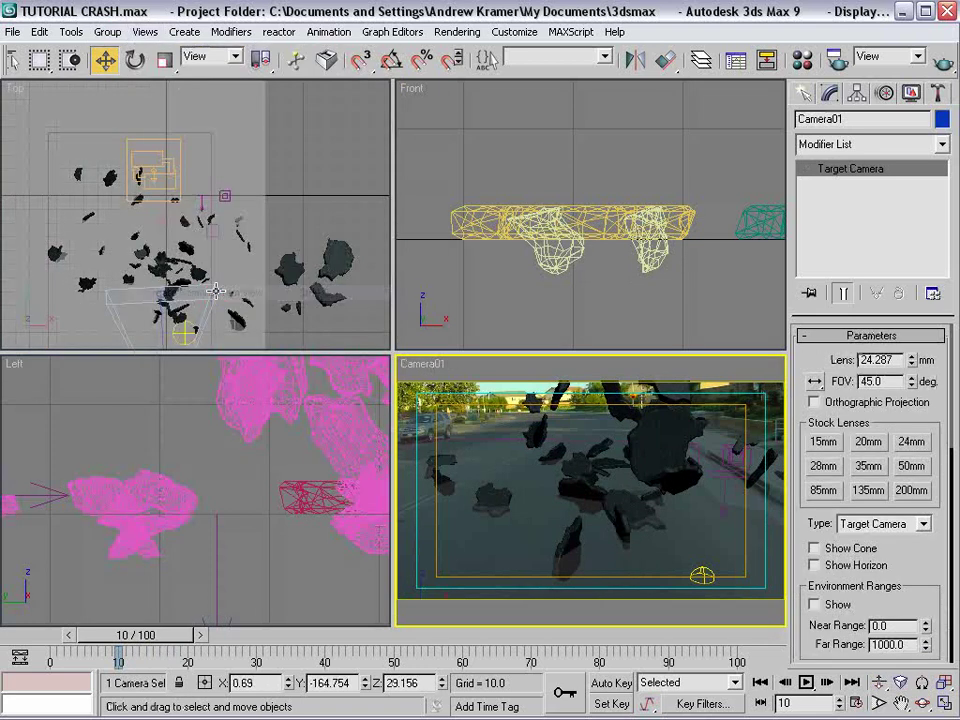
scroll(140, 180, "up", 3)
right_click(577, 433)
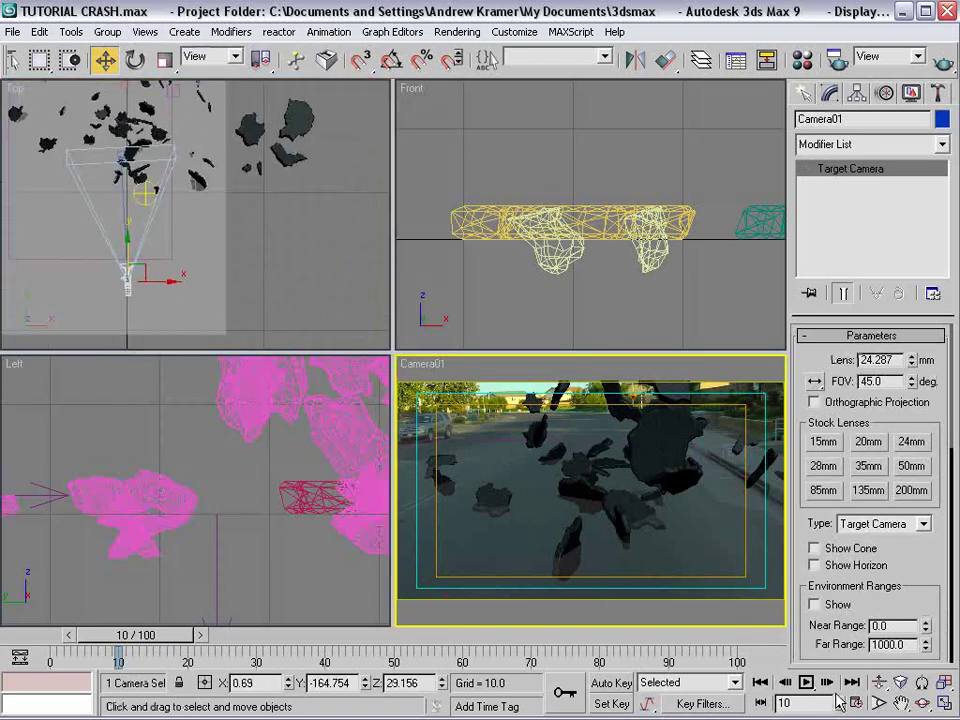
- Dolly Camera01 toward the debris and widen its field of view to about 62 degrees
left_click(879, 682)
left_click_drag(611, 487, 640, 515)
left_click(879, 704)
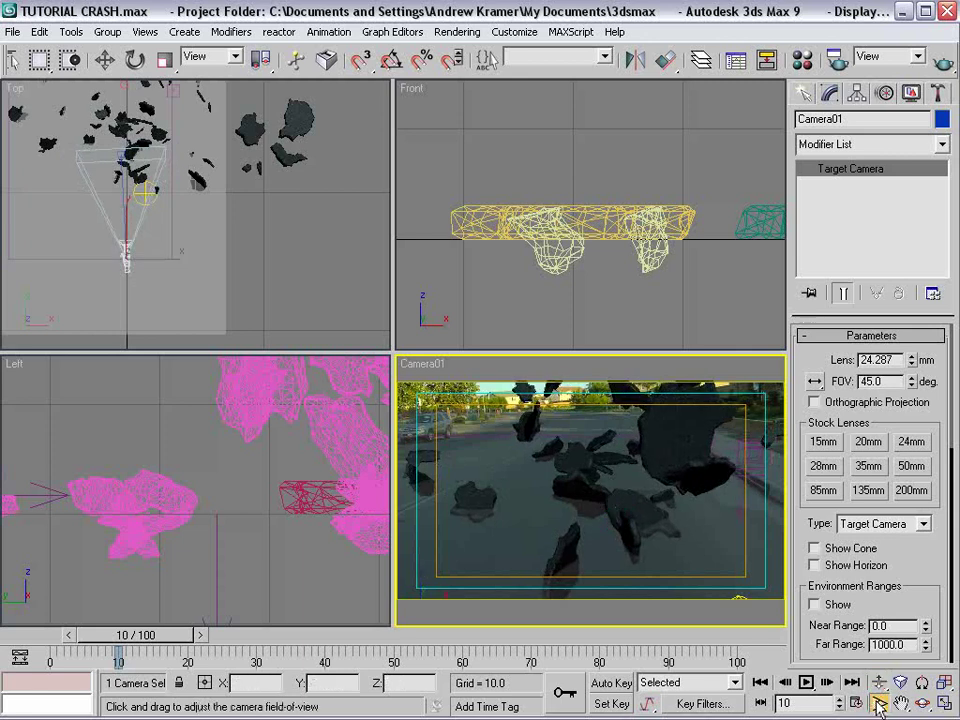
left_click_drag(606, 476, 625, 515)
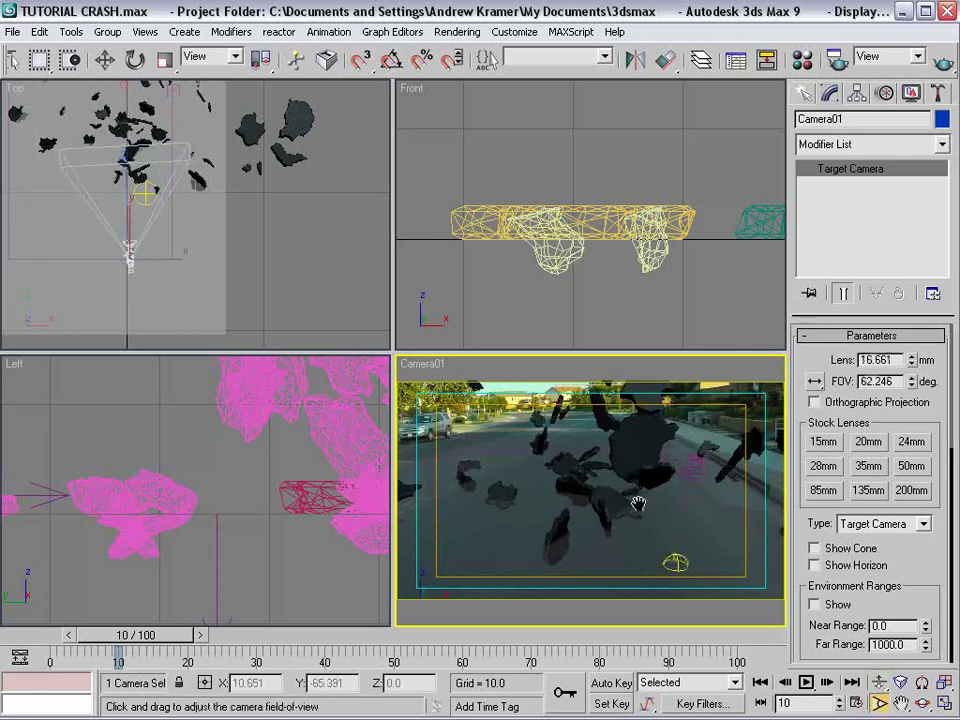
mouse_move(176, 636)
left_mouse_down()
mouse_move(185, 643)
mouse_move(135, 640)
mouse_move(163, 640)
left_mouse_up()
- Select the Drag01 space warp, set its Y and Z linear damping to 5% and scrub to frame 12
right_click(619, 418)
left_click(634, 426)
scroll(564, 302, "down", 6)
scroll(585, 236, "up", 8)
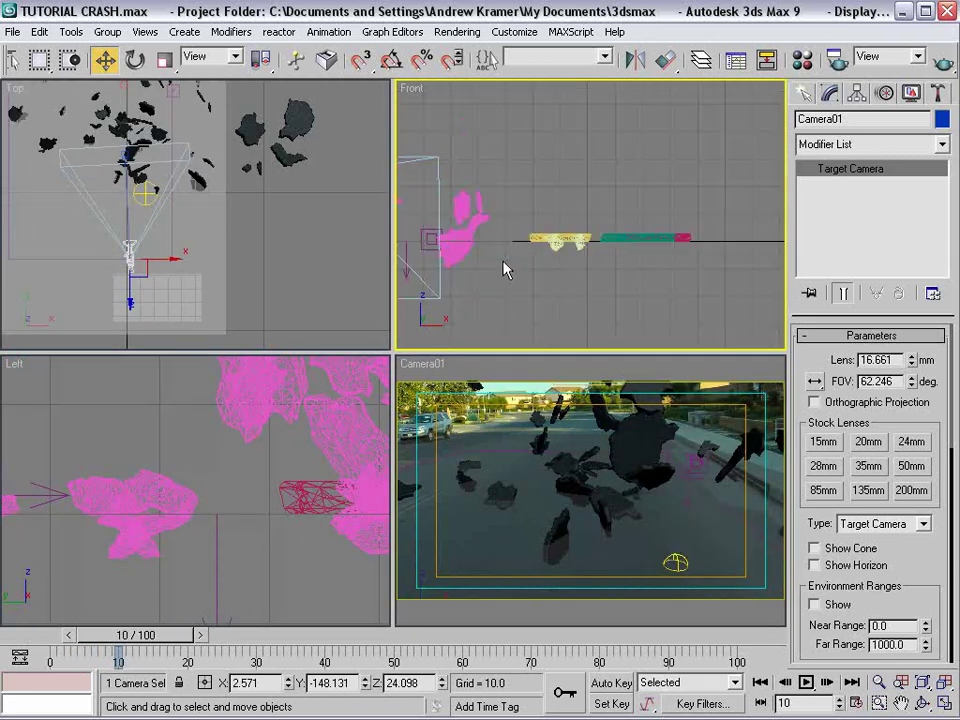
left_click(568, 211)
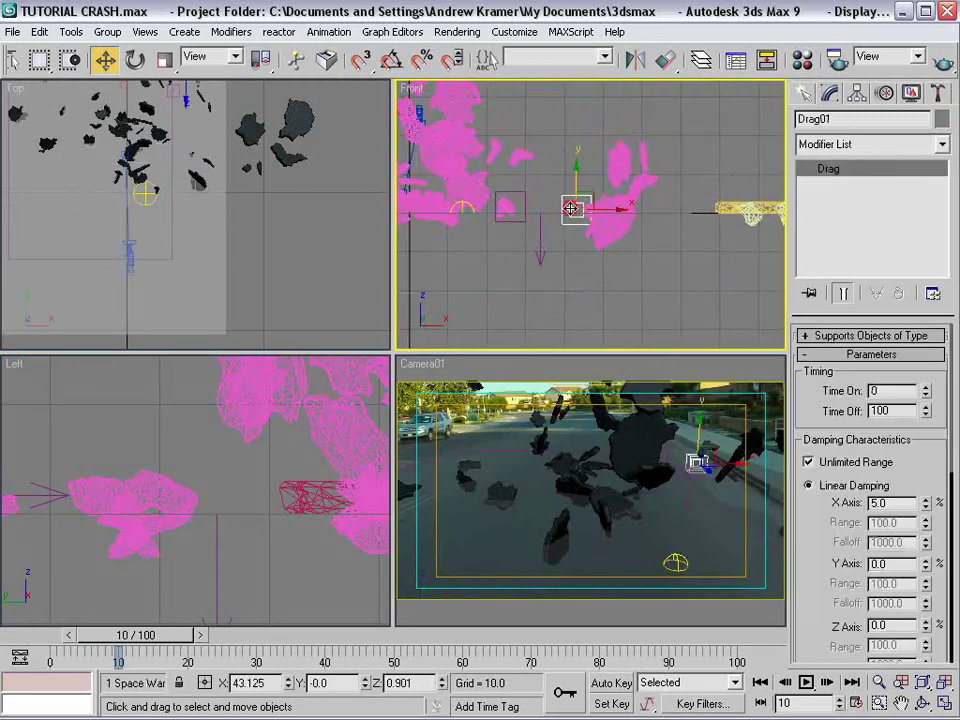
left_click_drag(902, 463, 907, 408)
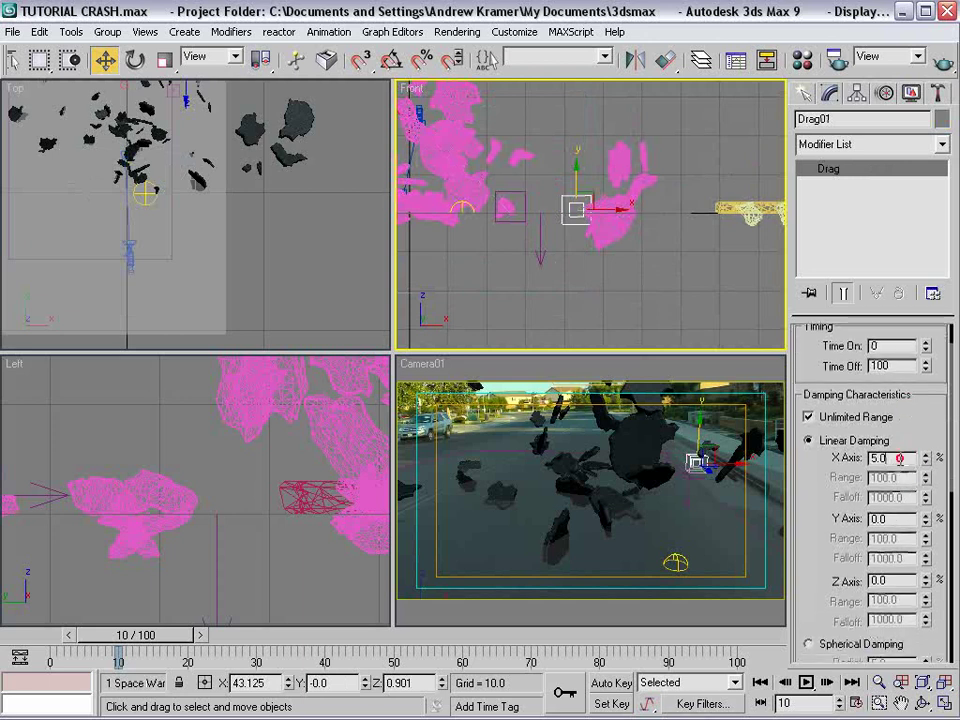
key("Tab")
type("5")
key("Tab")
type("5")
key("Return")
mouse_move(156, 636)
left_mouse_down()
mouse_move(143, 636)
mouse_move(168, 637)
left_mouse_up()
- Select the Gravity01 space warp and set its strength to 0.8
right_click(527, 296)
left_click(538, 313)
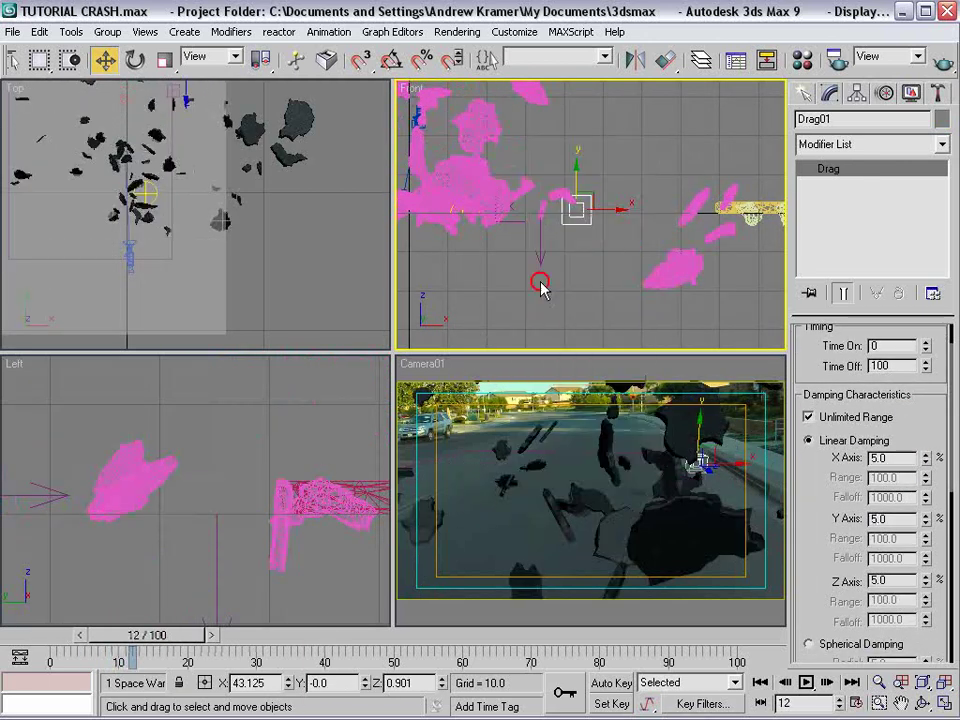
left_click(540, 274)
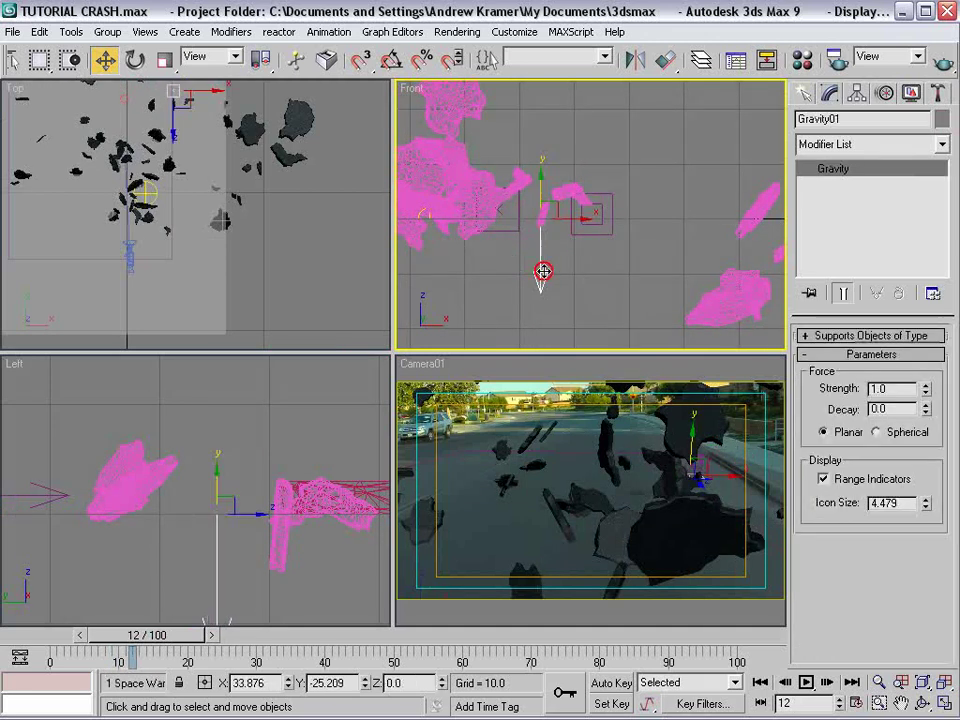
type("0.8")
key("Return")
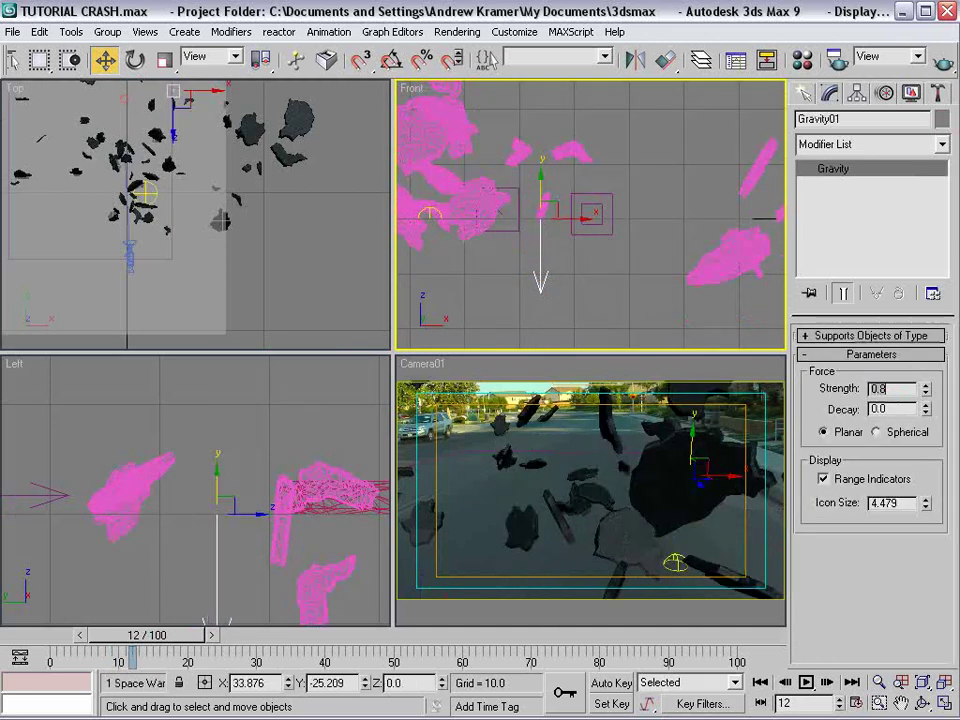
- Set the Wind01 space warp's strength to 0 and turbulence to 0.47, scrubbing to frame 9 to check the debris
left_click(518, 227)
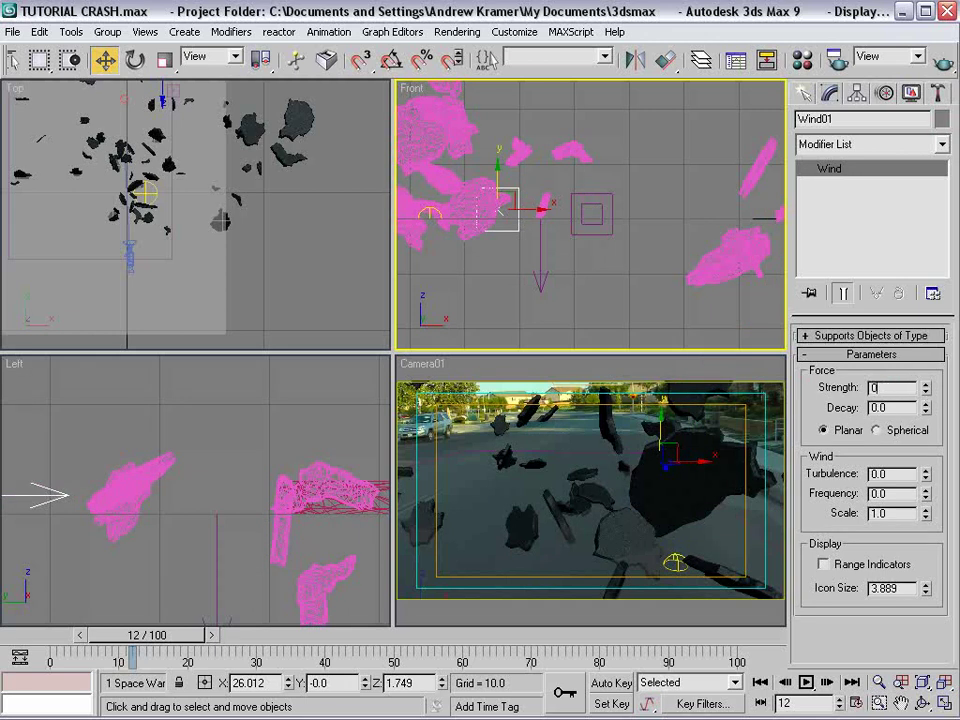
type("0")
key("Return")
left_click_drag(510, 204, 566, 216)
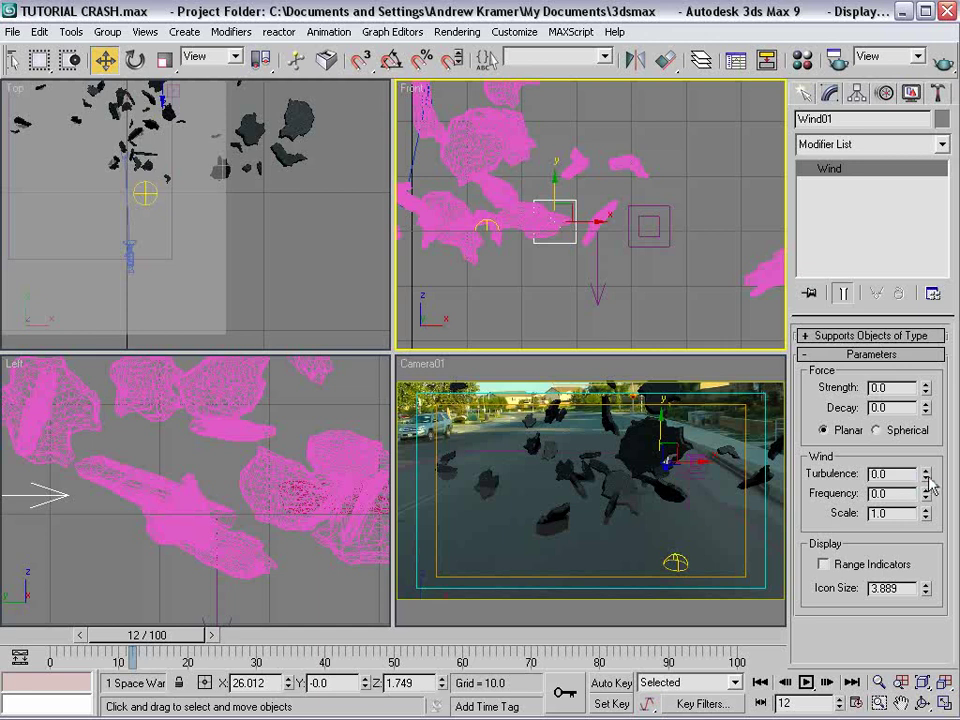
left_click_drag(926, 477, 926, 430)
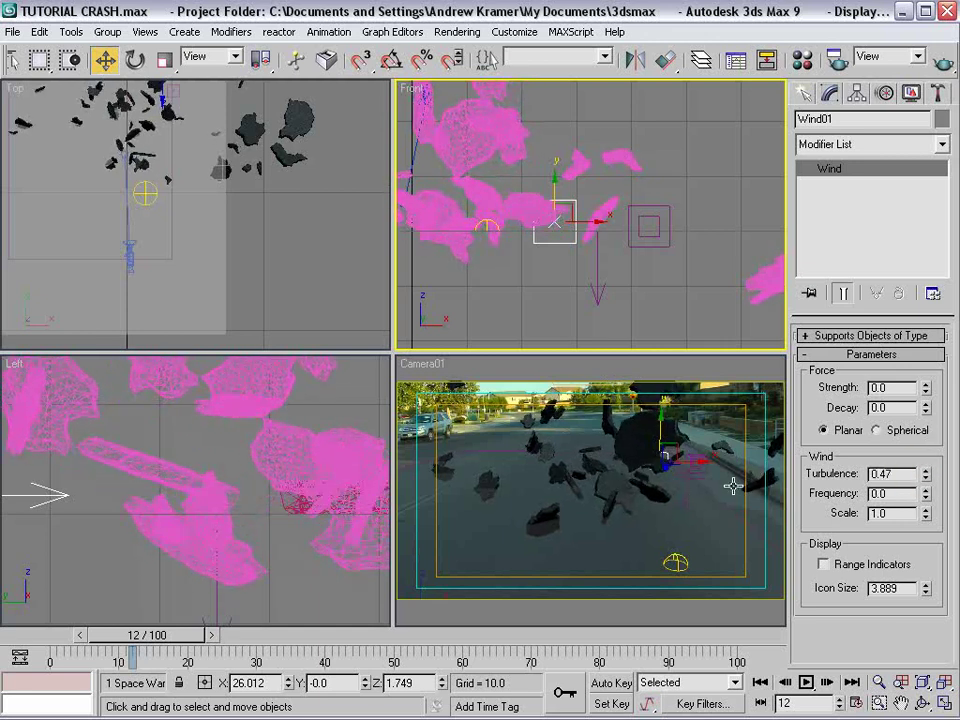
left_click_drag(197, 635, 172, 667)
key("w")
- Select PF Source 01 in the Top view and rotate it about -28.5 degrees around X
left_click_drag(234, 140, 267, 230)
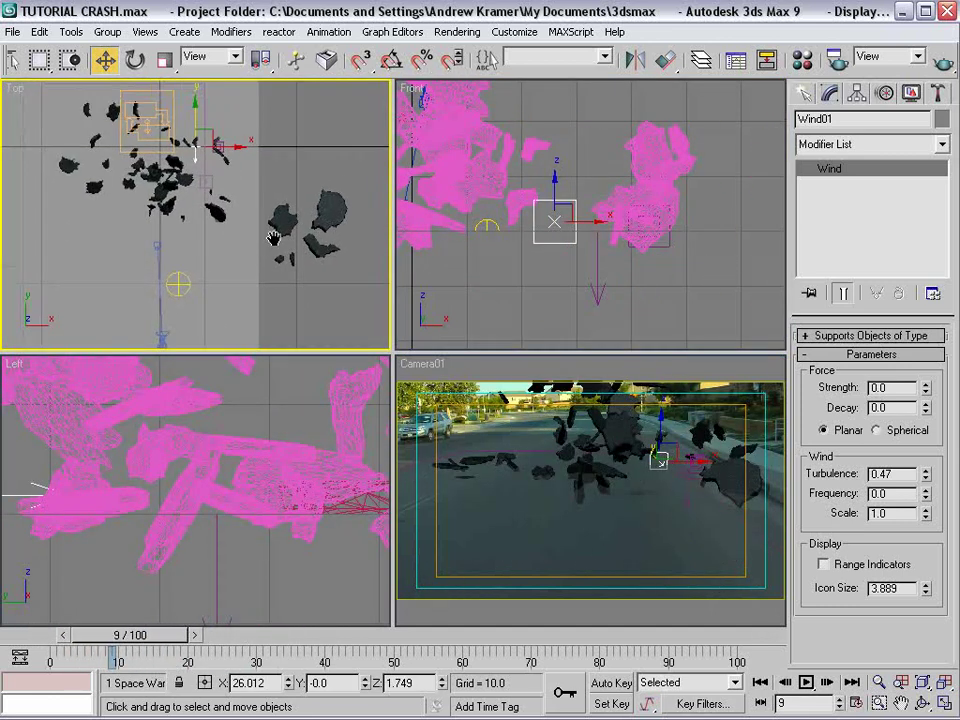
left_click_drag(200, 138, 226, 200)
left_click(197, 191)
left_click(189, 192)
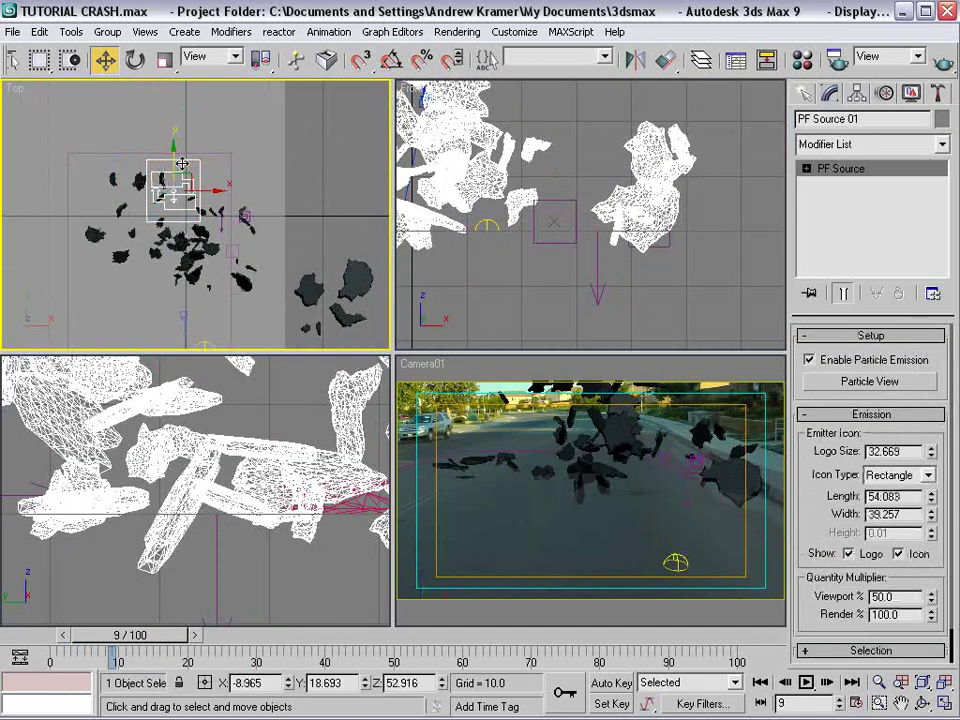
right_click(187, 164)
left_click(208, 200)
left_click_drag(173, 167, 175, 101)
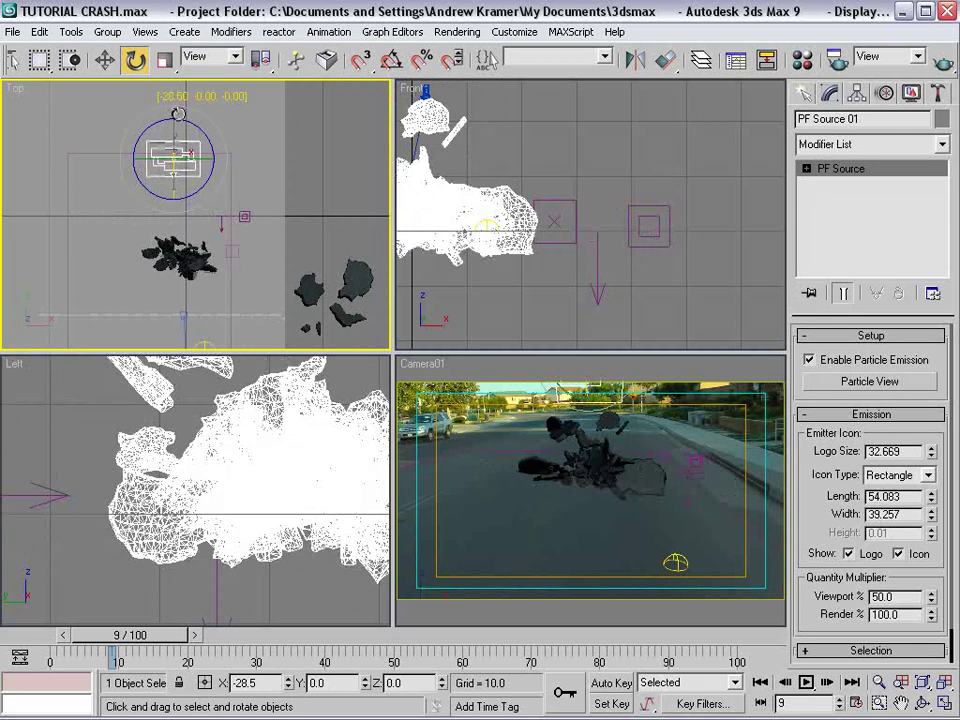
- Scrub to frame 10 and move PF Source 01 along Y to about 26
left_click_drag(128, 634, 155, 636)
key("w")
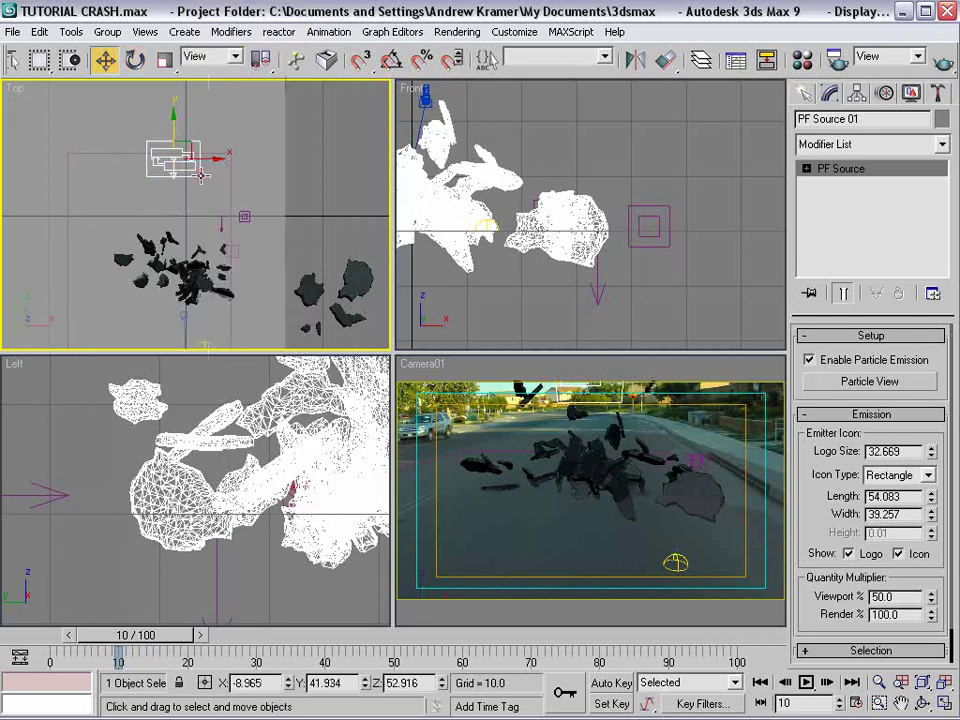
left_click_drag(171, 126, 171, 148)
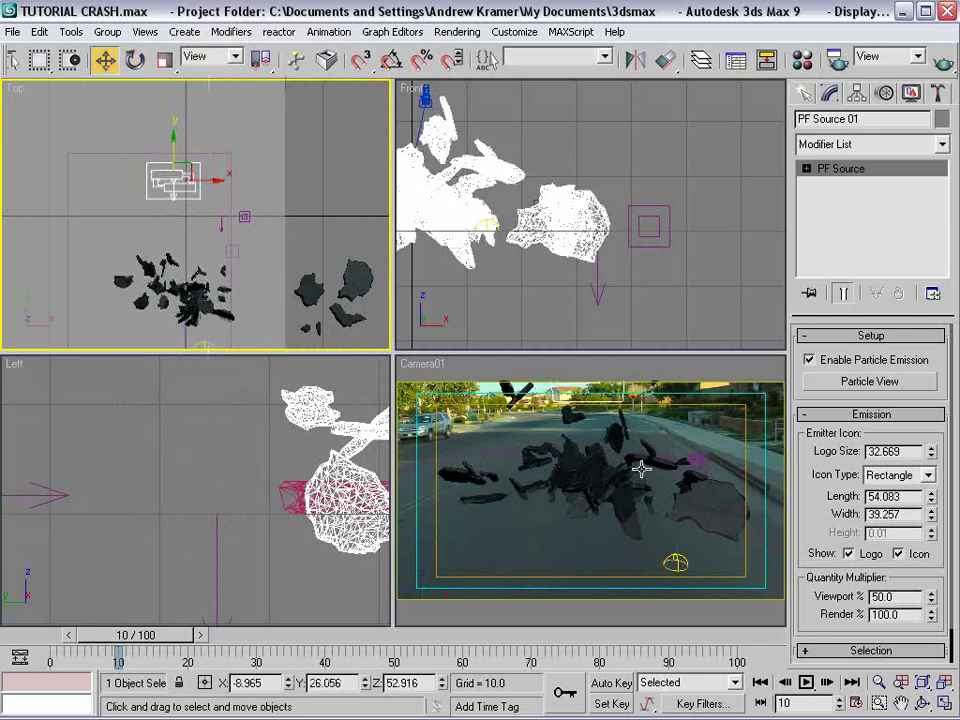
- Enlarge the Camera01 viewport, scrub to frame 9 and set Drag01's linear damping to 8% on all three axes
left_click(490, 390)
left_click_drag(393, 357, 324, 305)
mouse_move(143, 643)
left_mouse_down()
mouse_move(153, 643)
mouse_move(122, 634)
mouse_move(145, 645)
left_mouse_up()
left_click(680, 433)
- Open Particle View and raise the Spawn 01 test's inherited speed to 277%
key("6")
scroll(183, 255, "down", 3)
scroll(185, 330, "down", 2)
left_click(166, 177)
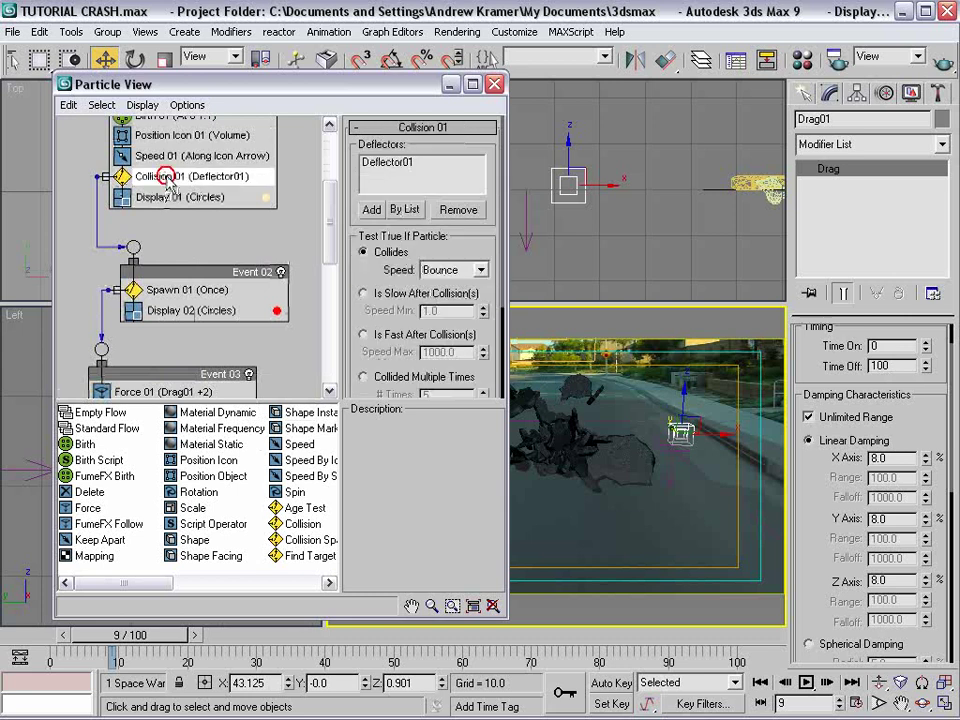
left_click(173, 290)
scroll(435, 347, "down", 5)
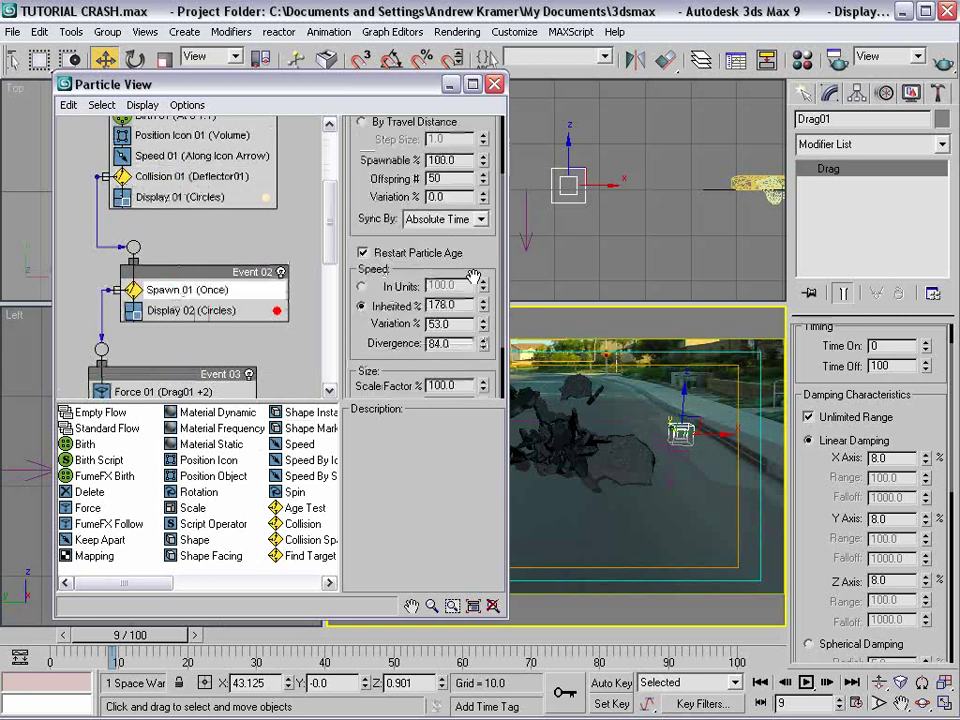
left_click_drag(483, 226, 482, 200)
left_click(450, 85)
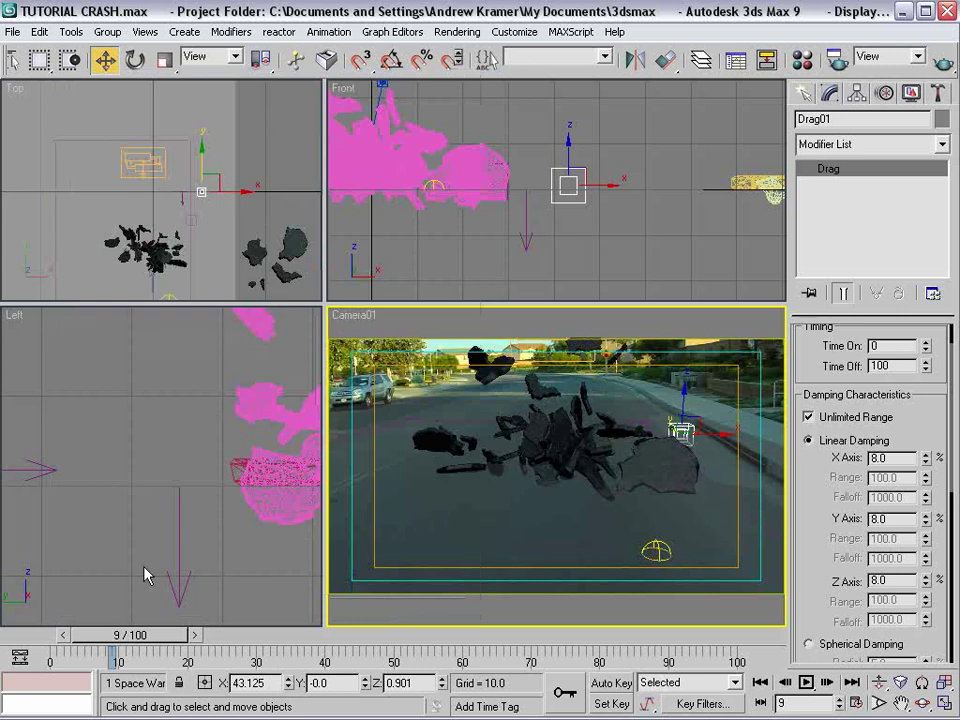
- Dolly Camera01 back from the debris at frame 13 and scrub to frame 10 to check the framing
left_click_drag(141, 637, 167, 634)
key("w")
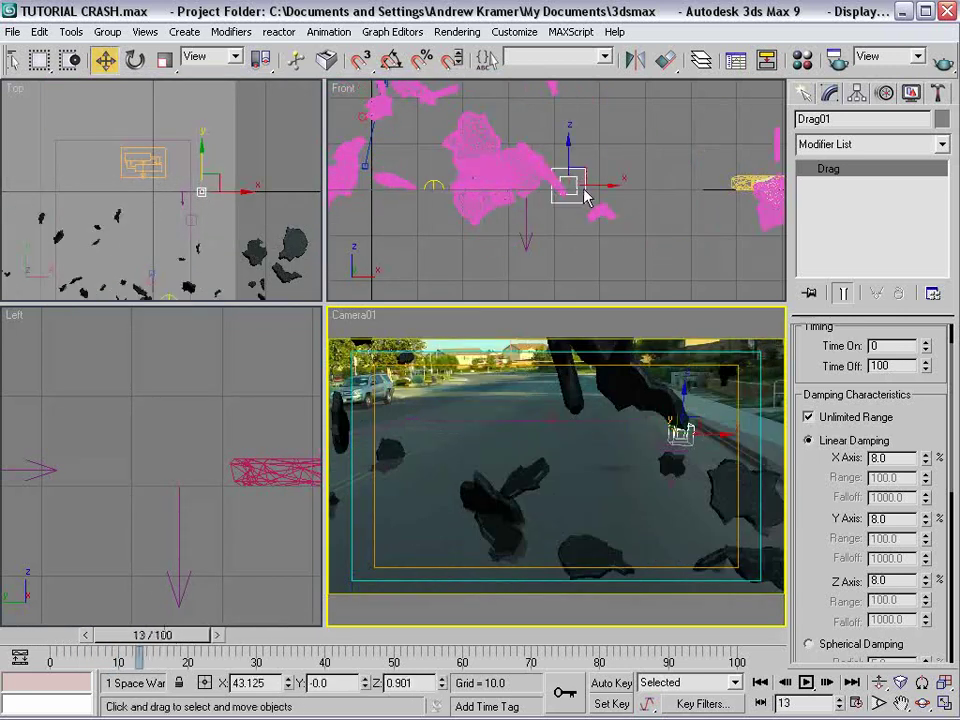
left_click(879, 682)
left_click_drag(600, 499, 594, 540)
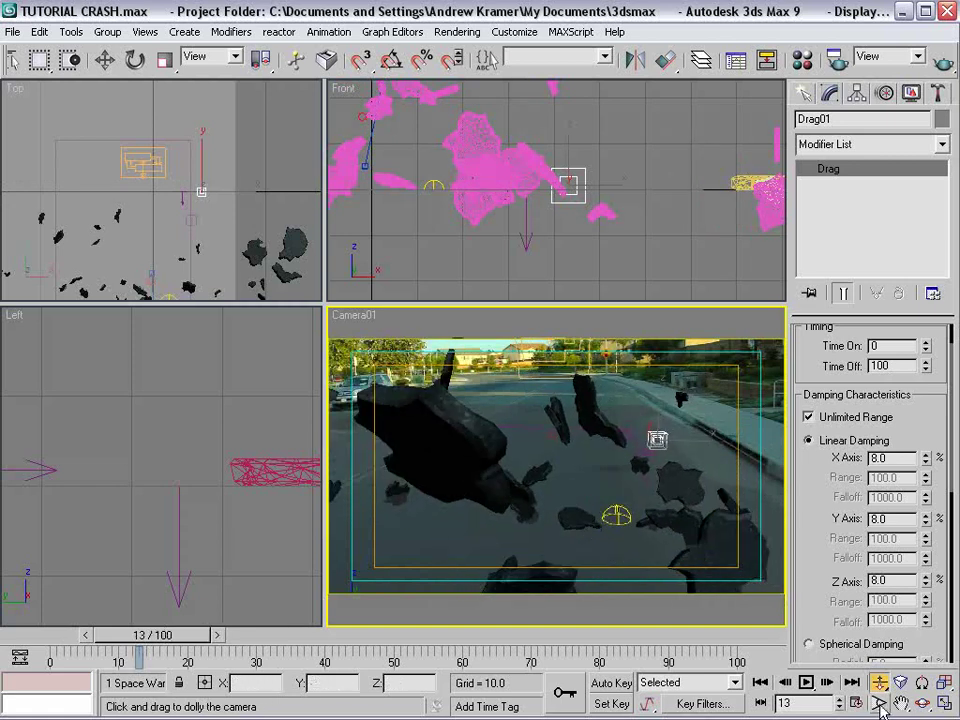
mouse_move(172, 643)
left_mouse_down()
mouse_move(133, 636)
mouse_move(180, 628)
mouse_move(157, 632)
left_mouse_up()
- Move the Drag01 space warp along X to about 55 in the Front view
right_click(445, 228)
left_click(480, 250)
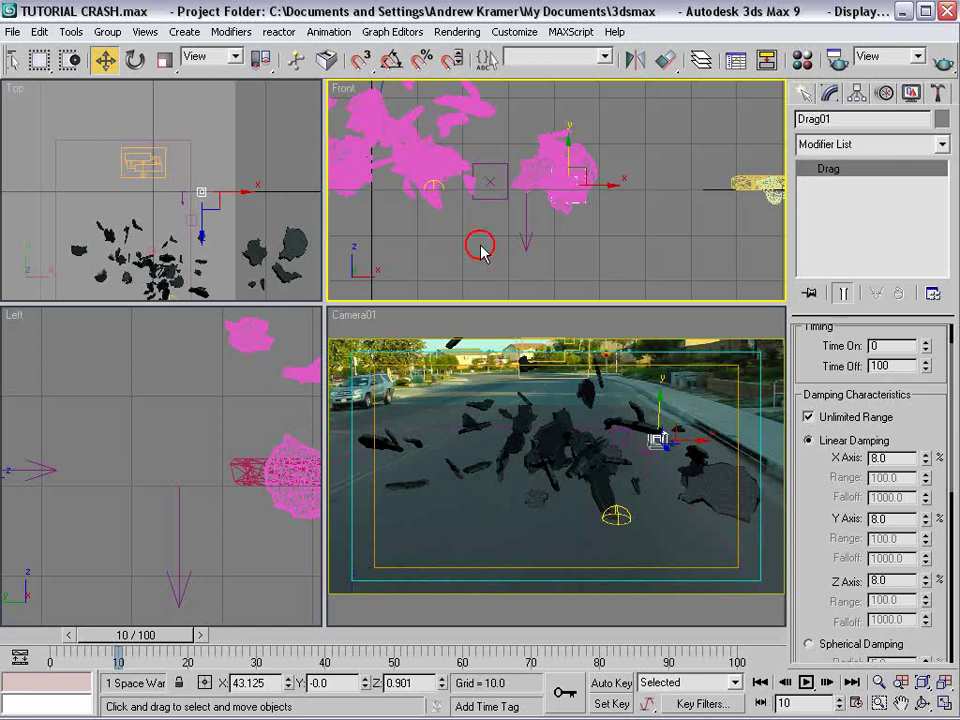
left_click_drag(542, 171, 596, 172)
left_click(640, 212)
left_click(631, 201)
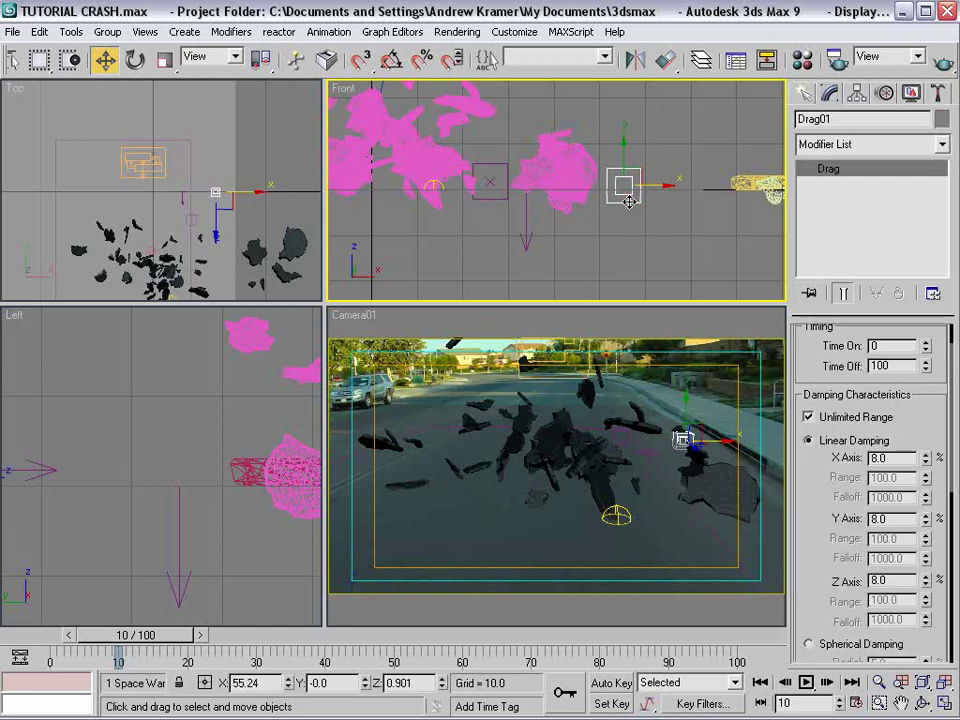
- Set Drag01's linear damping to 10% on the X, Y and Z axes and scrub to frame 13
type("10")
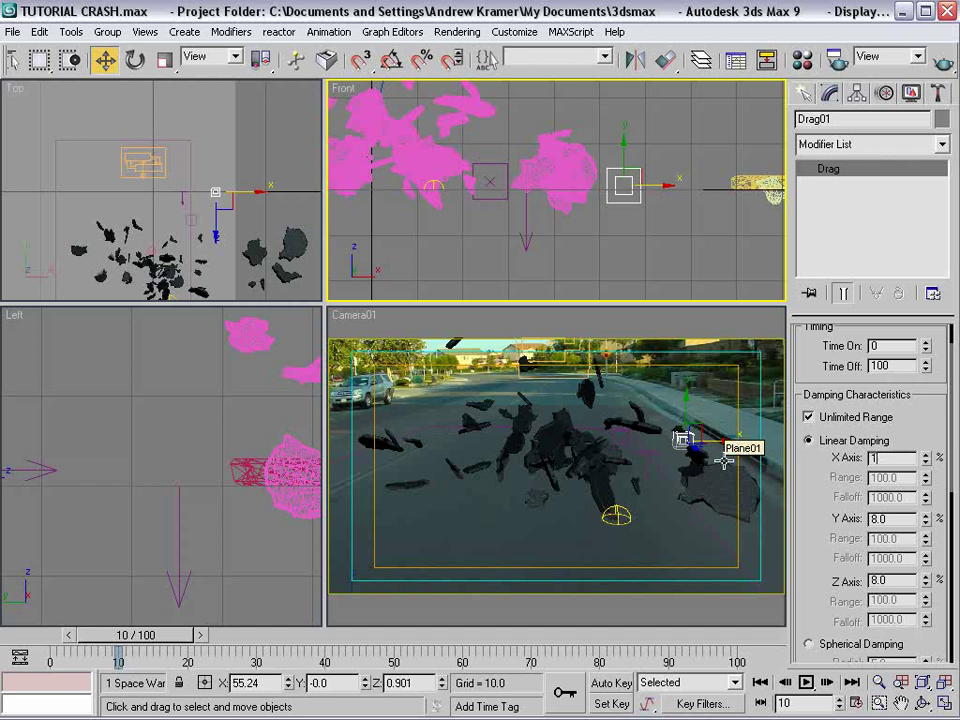
key("Tab")
type("10")
key("Tab")
type("10")
key("Return")
left_click_drag(134, 637, 155, 634)
- Reopen Particle View and set the Spawn 01 test's divergence to 97
scroll(140, 180, "down", 3)
left_click_drag(150, 236, 148, 170)
key("6")
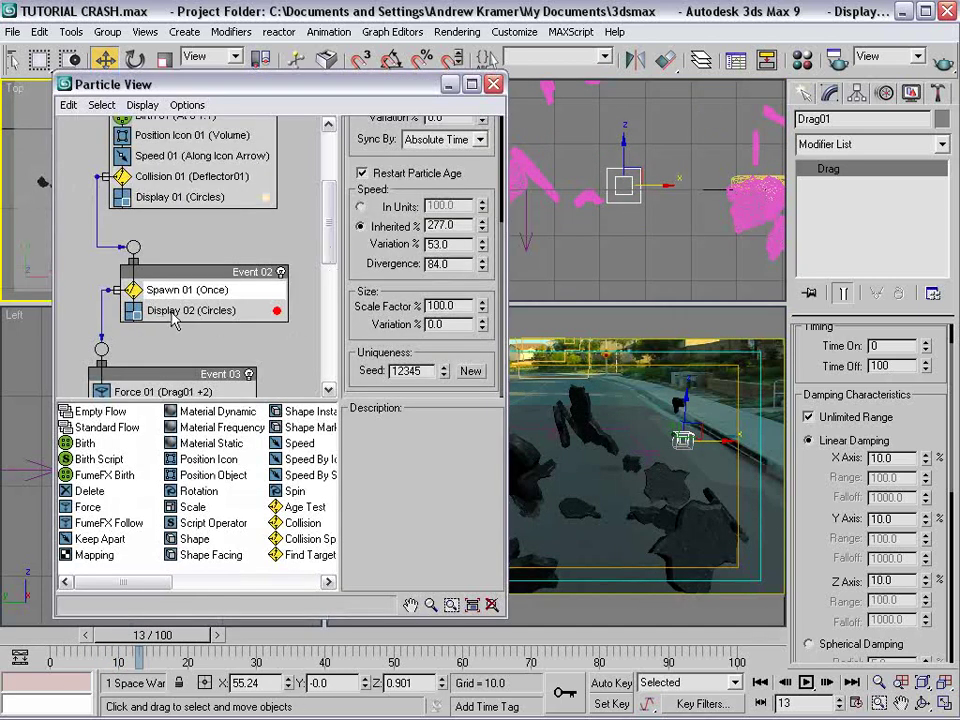
left_click_drag(175, 300, 172, 258)
left_click_drag(487, 276, 484, 240)
- Copy the Spawn 01 test and paste the copy into Event 02
left_click_drag(173, 279, 172, 256)
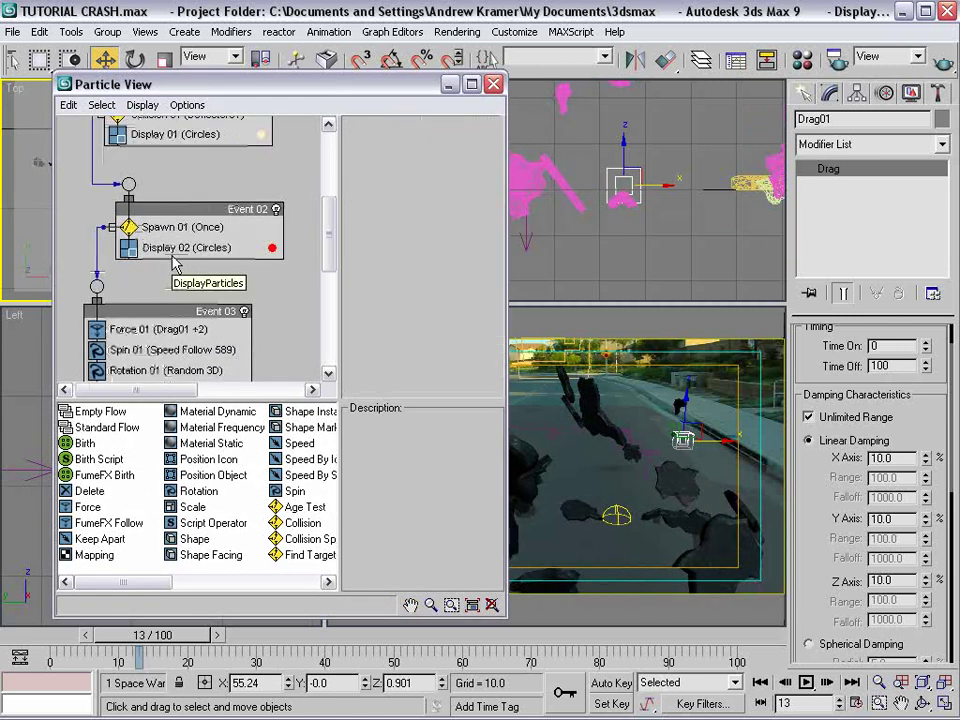
left_click(161, 231)
right_click(170, 234)
left_click(204, 355)
left_click(152, 206)
right_click(150, 206)
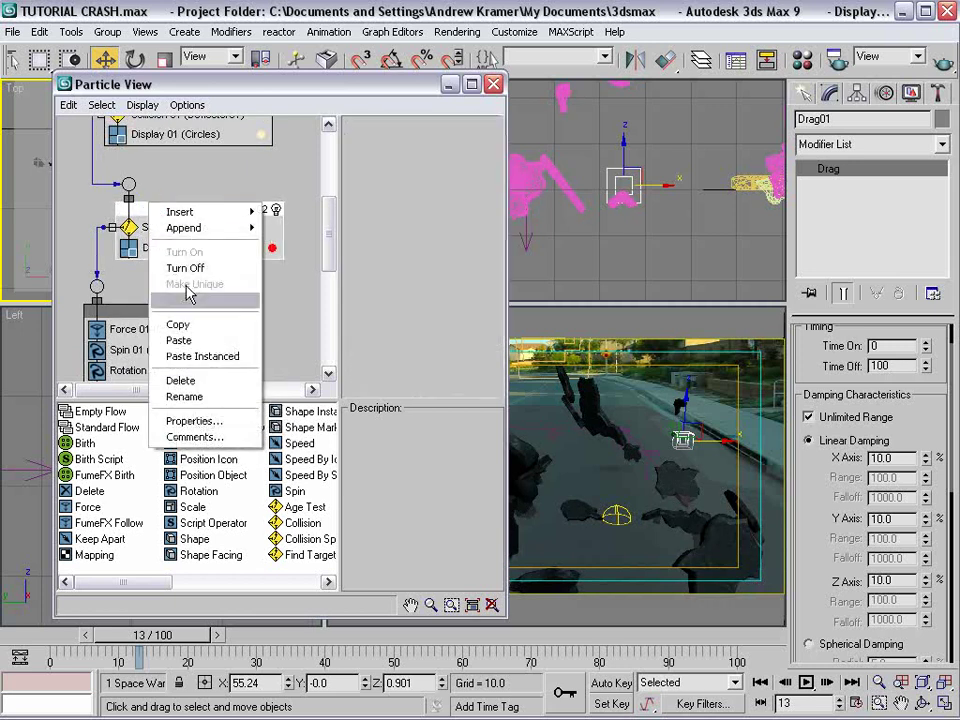
left_click(178, 341)
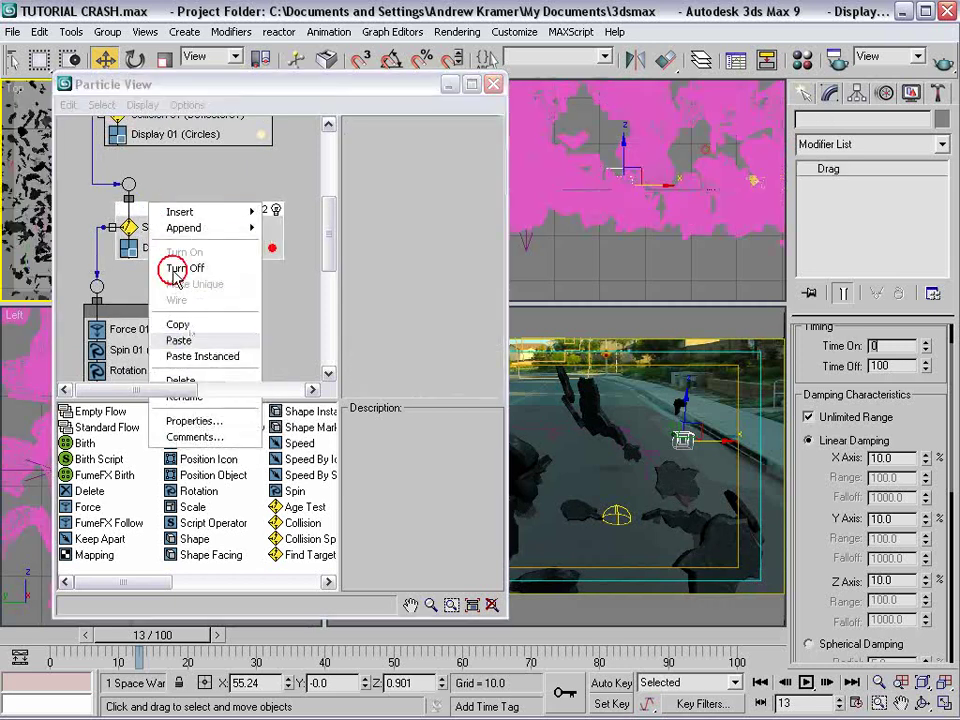
- Turn off the Spawn 02 test in Event 02
left_click_drag(190, 95, 227, 101)
left_click(207, 228)
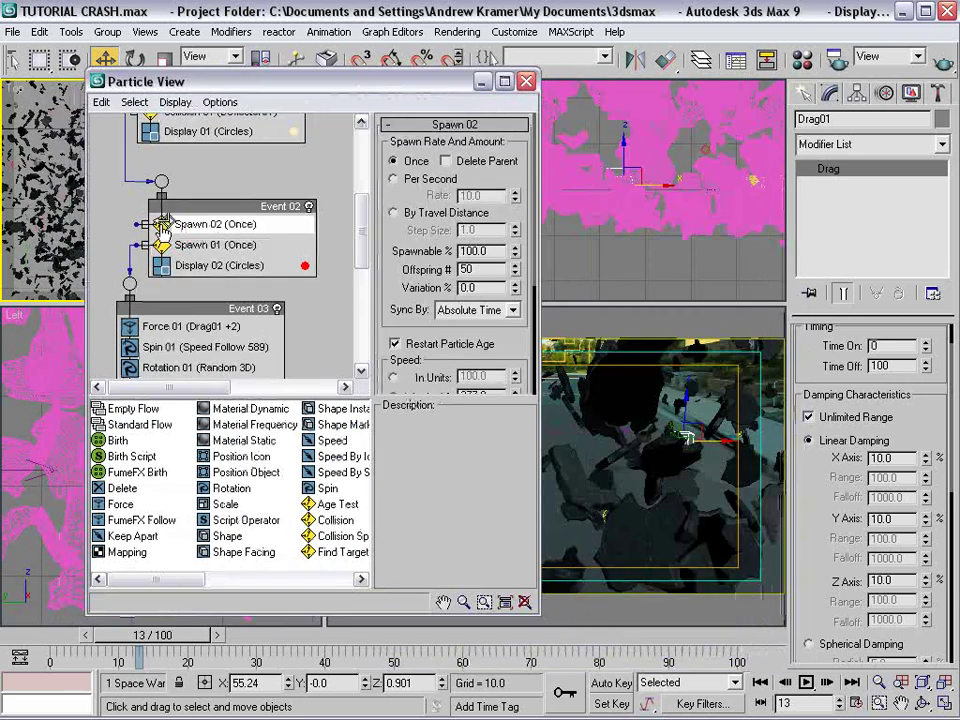
left_click_drag(161, 224, 160, 228)
- Clone Event 03 as a copy placed beside the original event
left_click_drag(236, 310, 228, 214)
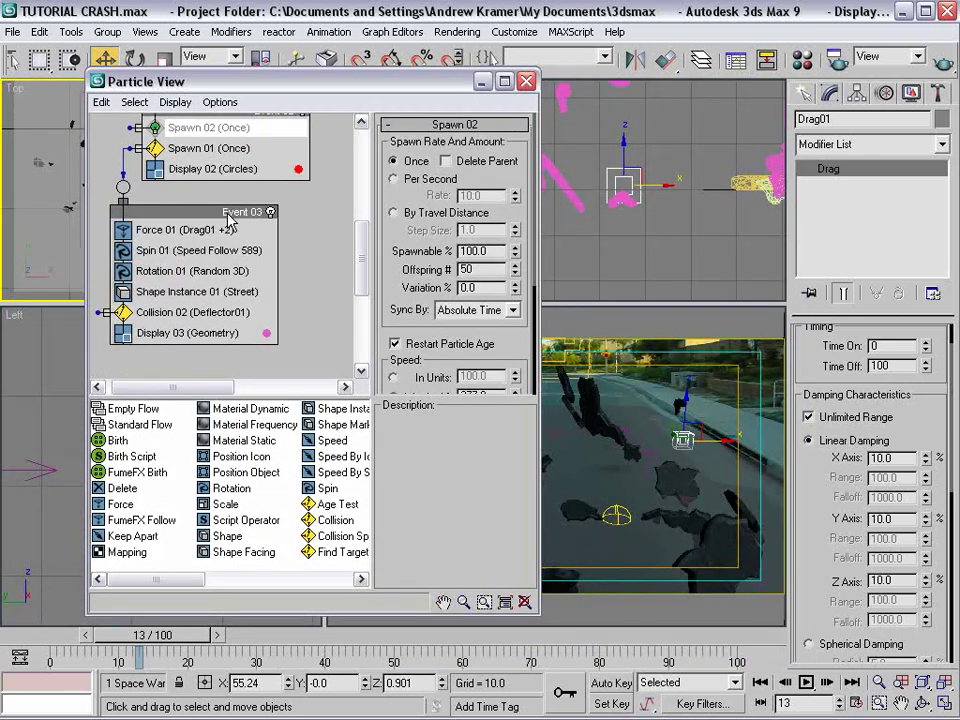
left_click(163, 213)
mouse_move(145, 208)
left_mouse_down("shift")
mouse_move(135, 212)
mouse_move(317, 225)
mouse_move(330, 237)
left_mouse_up("shift")
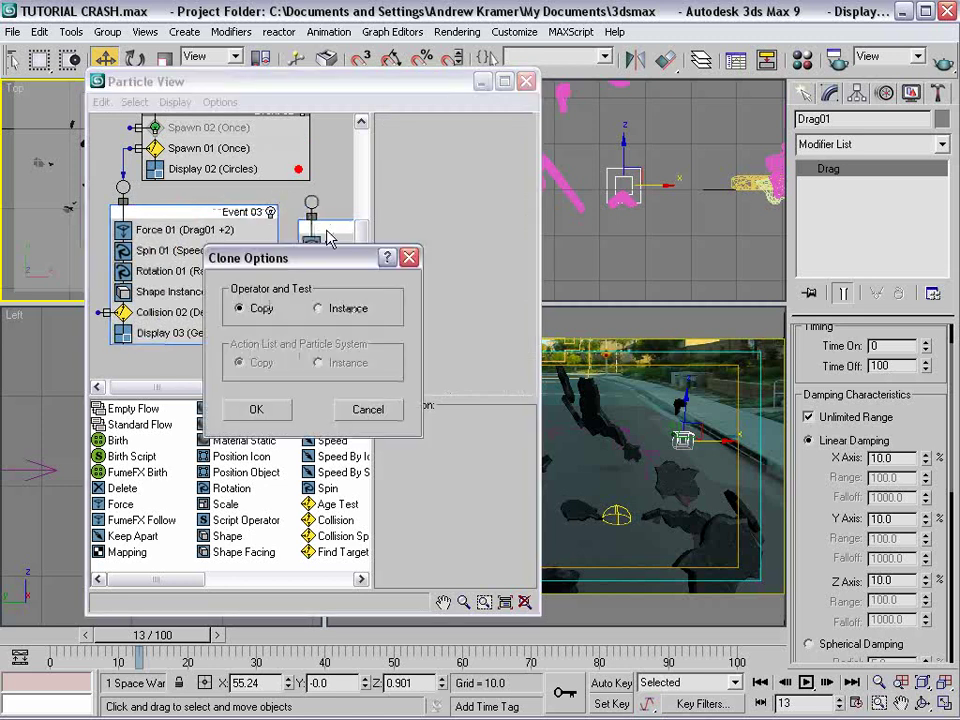
left_click(257, 410)
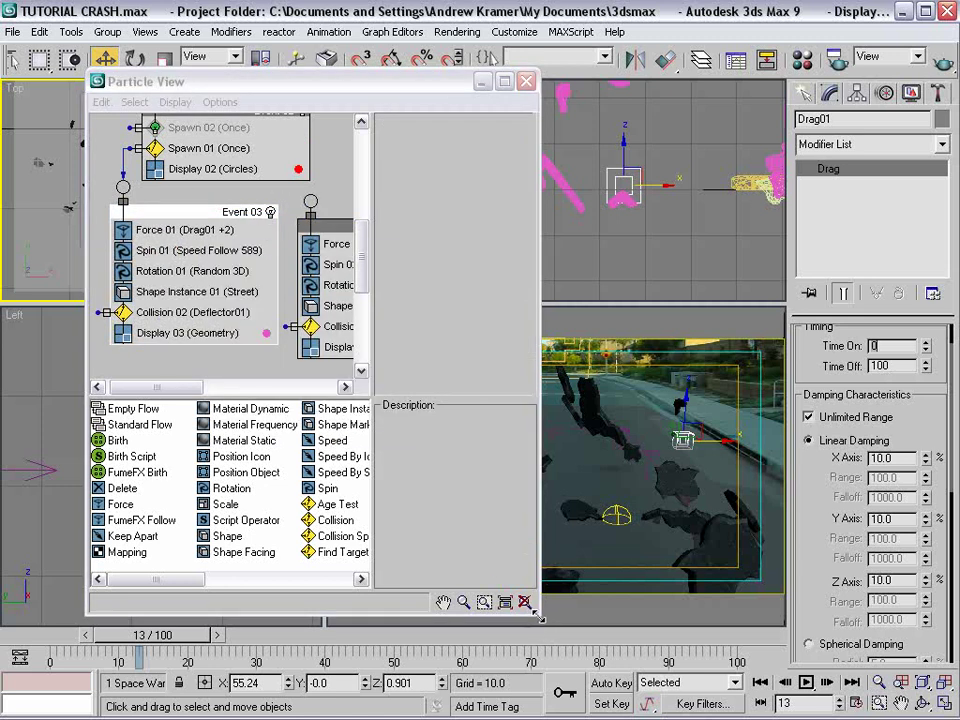
- Enlarge Particle View, wire Spawn 02 to Event 04, and place Event 04 under Event 02 with Event 03 beside it
left_click_drag(540, 618, 707, 628)
left_click_drag(125, 172, 322, 249)
left_click_drag(318, 84, 628, 93)
scroll(195, 185, "up", 5)
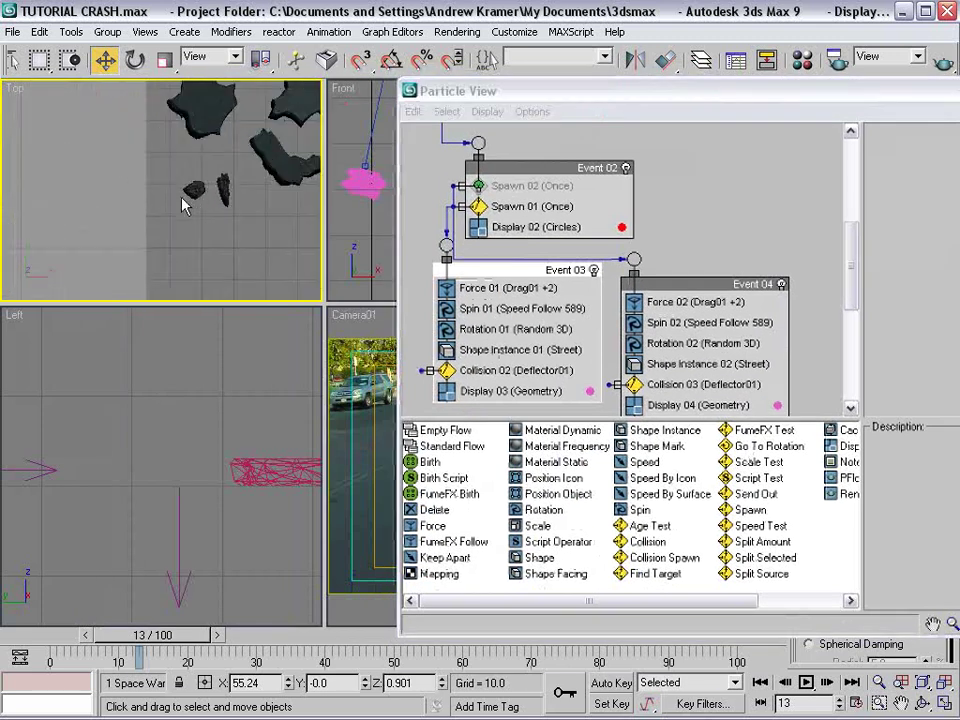
left_click_drag(182, 205, 130, 189)
scroll(130, 189, "down", 2)
mouse_move(658, 284)
left_mouse_down()
mouse_move(668, 274)
mouse_move(499, 300)
mouse_move(681, 268)
mouse_move(670, 326)
mouse_move(661, 167)
mouse_move(667, 273)
left_mouse_up()
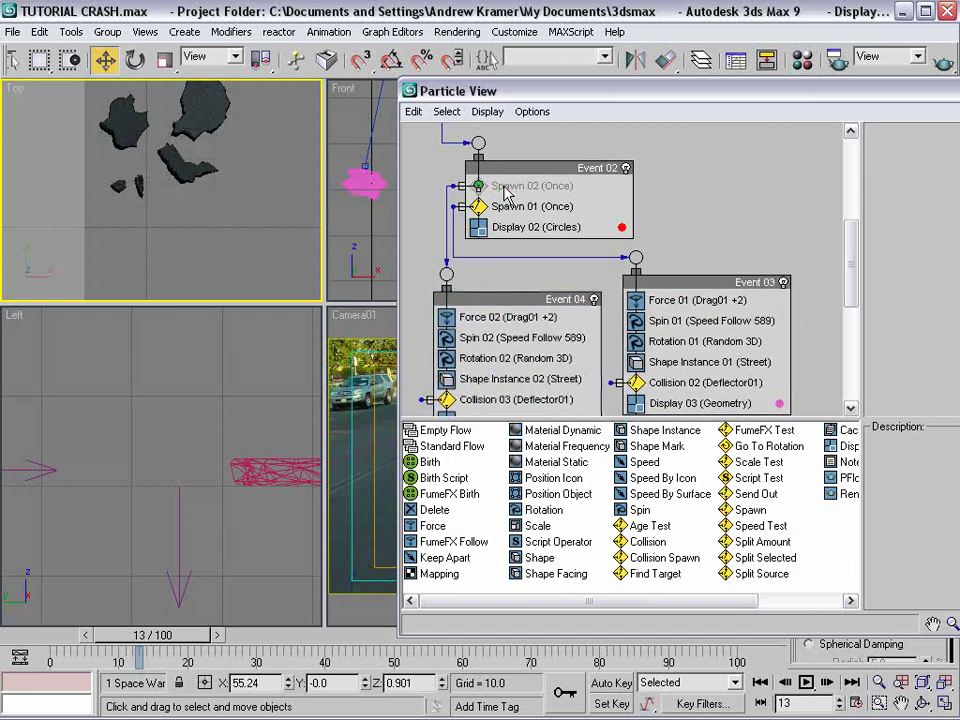
- Rename the Spawn 02 test to Dirt and the Spawn 01 test to Chunks
right_click(513, 185)
left_click(548, 378)
type("Dirt")
key("Return")
right_click(519, 206)
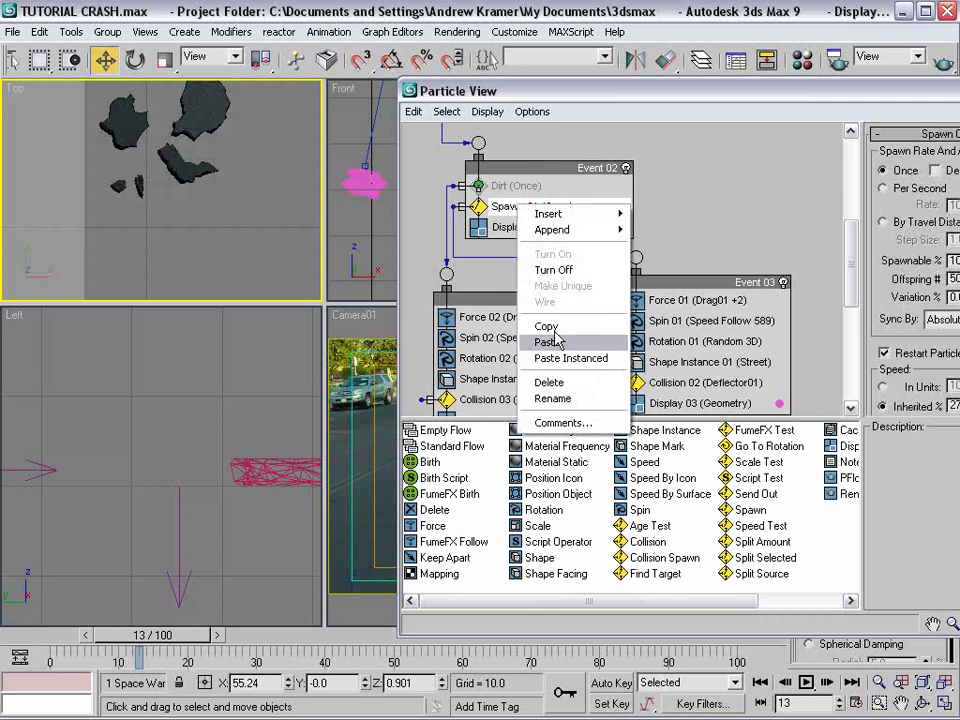
left_click(560, 398)
type("Chunks")
key("Return")
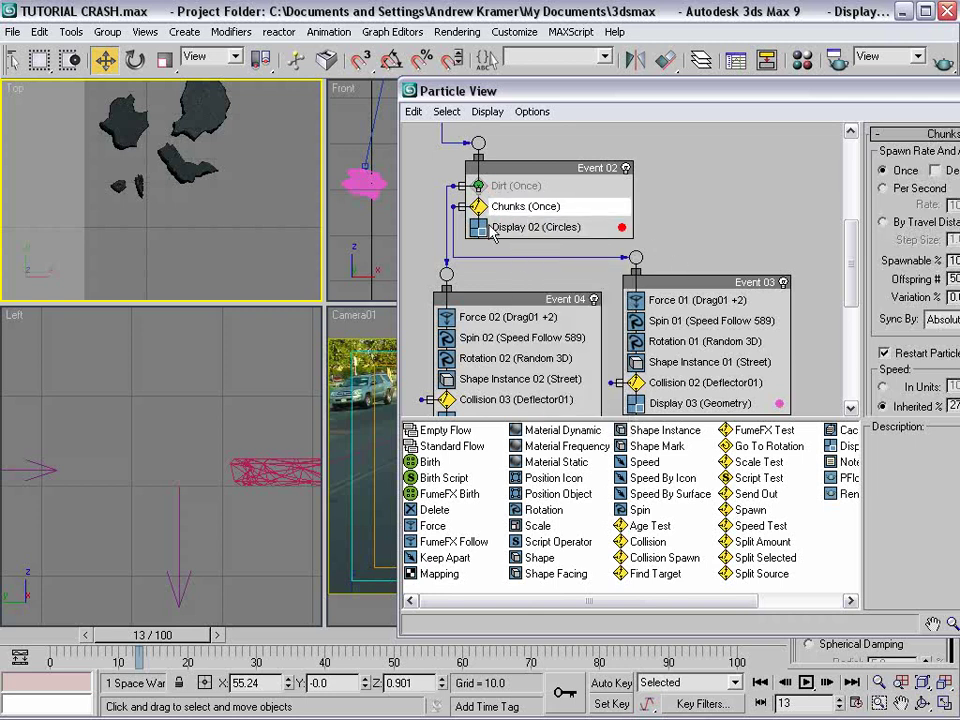
- Turn the Dirt spawn test in Event 02 back on
scroll(500, 240, "down", 2)
scroll(495, 210, "up", 1)
left_click(481, 176)
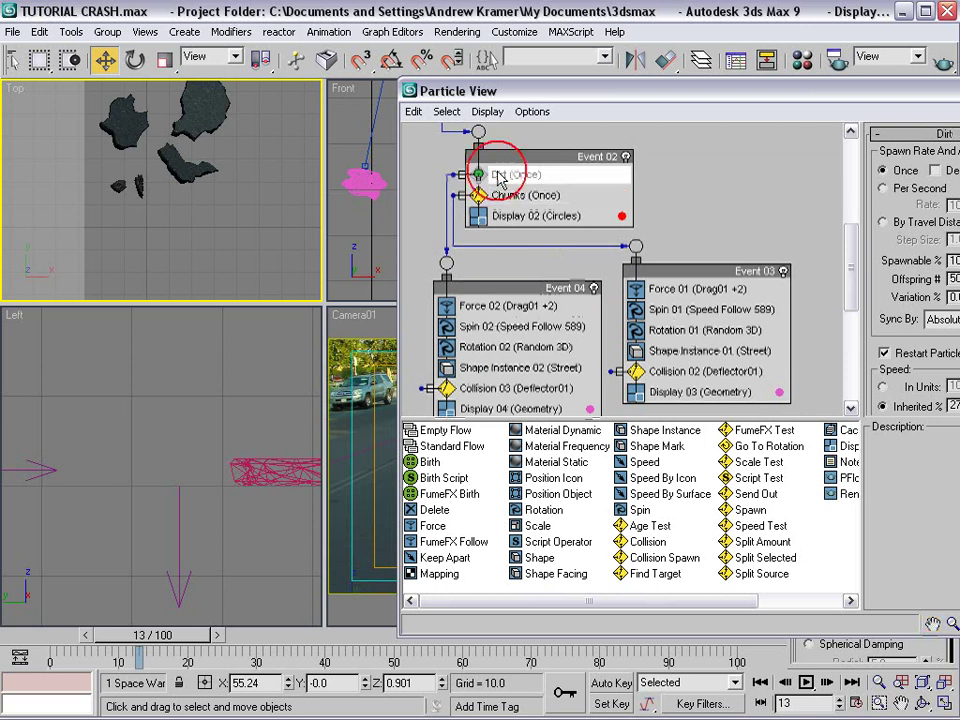
- Replace Shape Instance 02's particle geometry in Event 04 with the Dirt group and close Particle View
scroll(546, 273, "down", 2)
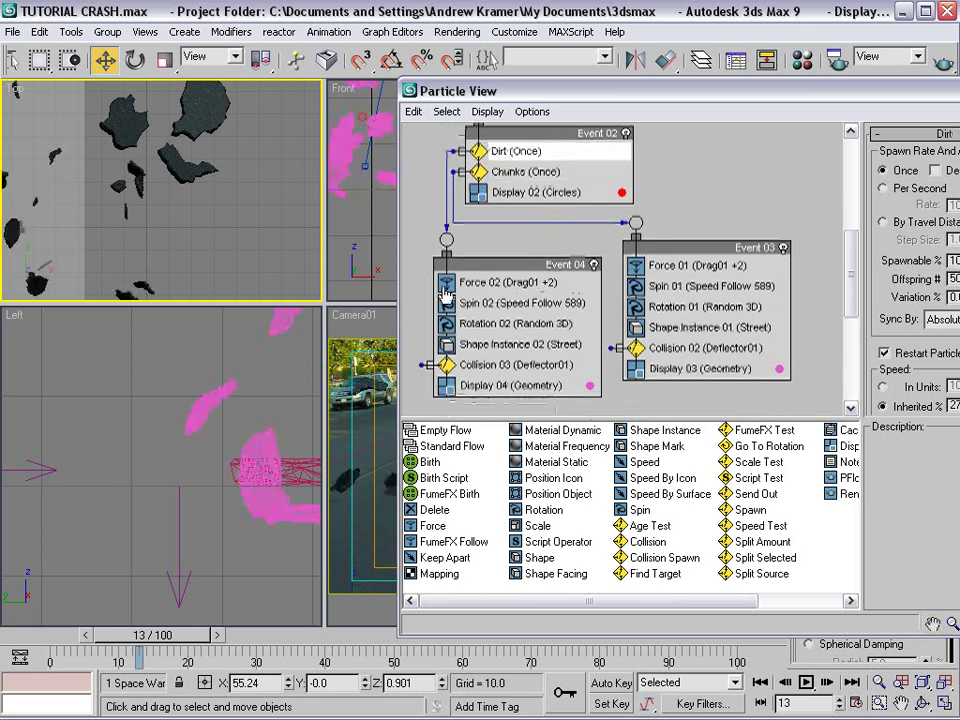
left_click(489, 348)
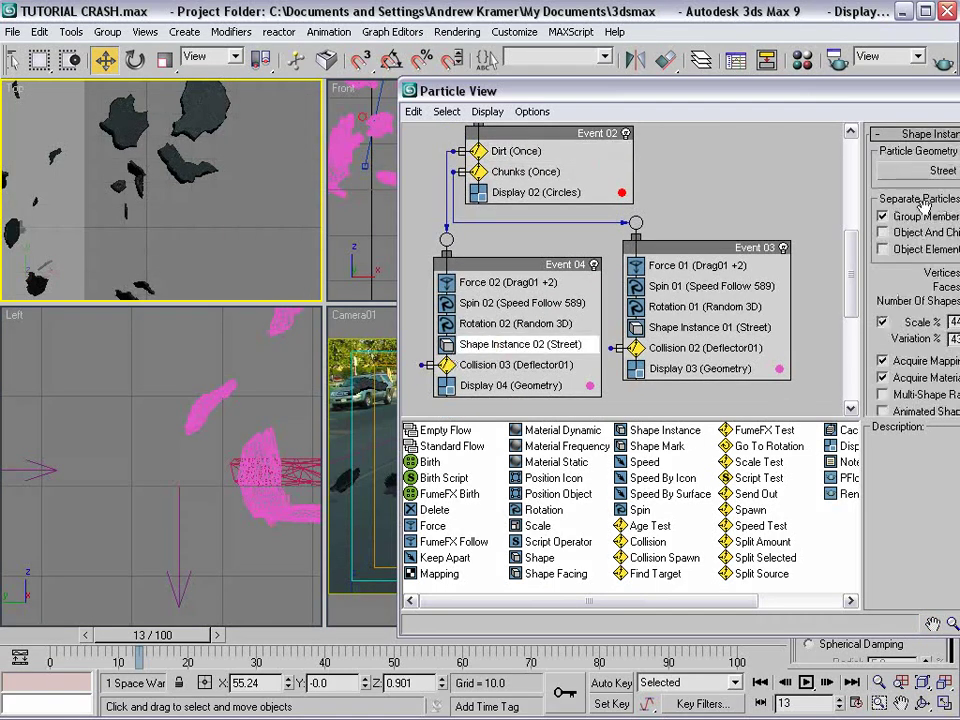
left_click_drag(920, 92, 825, 78)
left_click(848, 157)
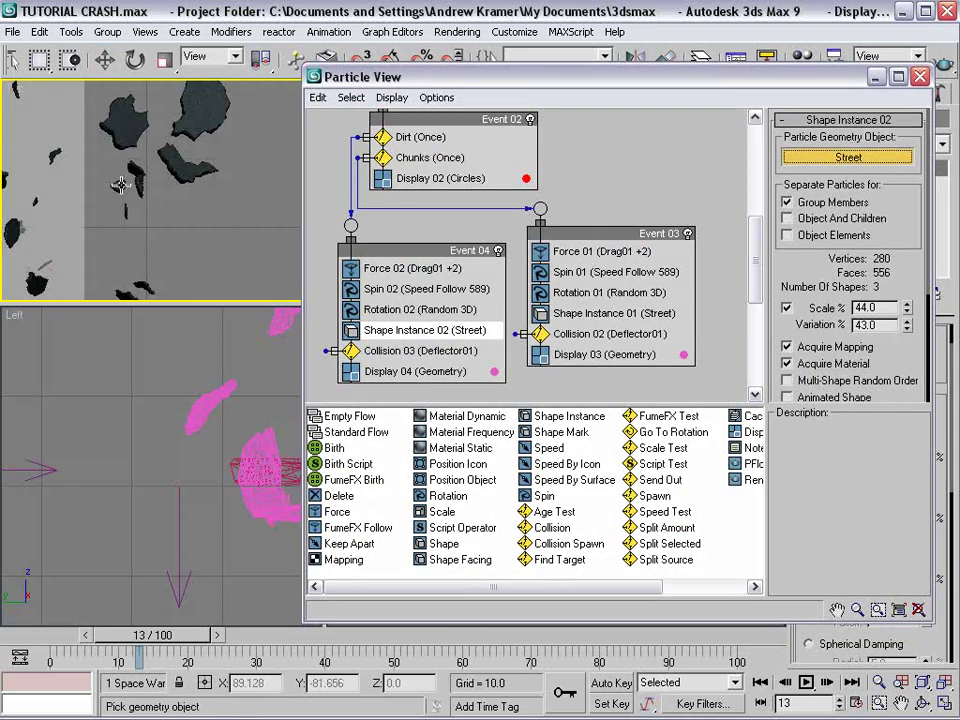
left_click(90, 140)
left_click(919, 77)
left_click(538, 378)
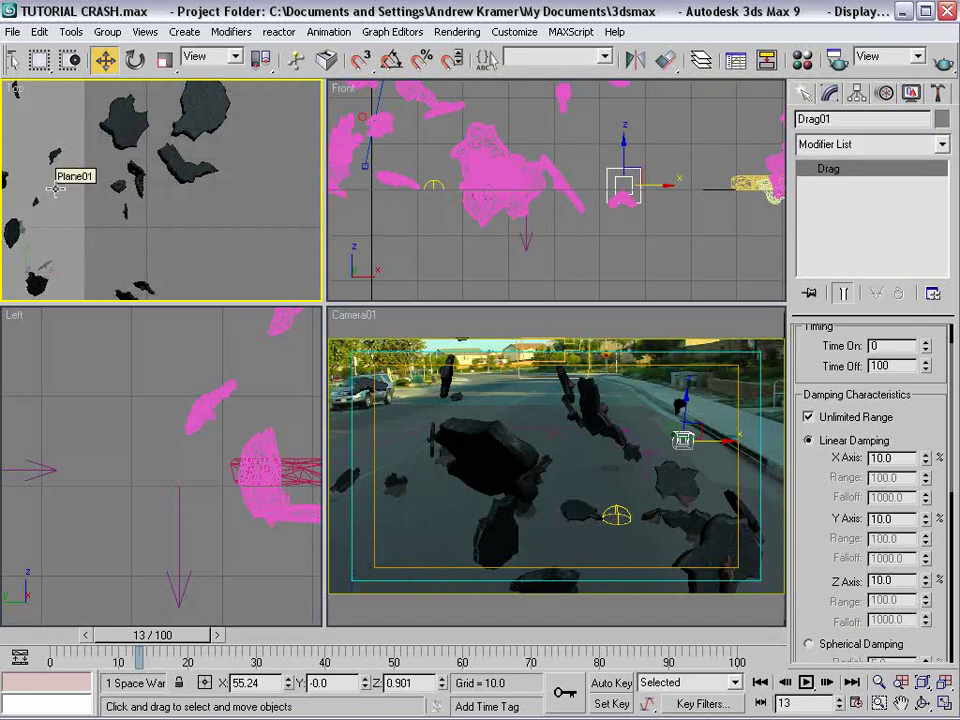
- Generate a new random seed for the Dirt spawn test and scrub to frame 10 to check the debris
key("6")
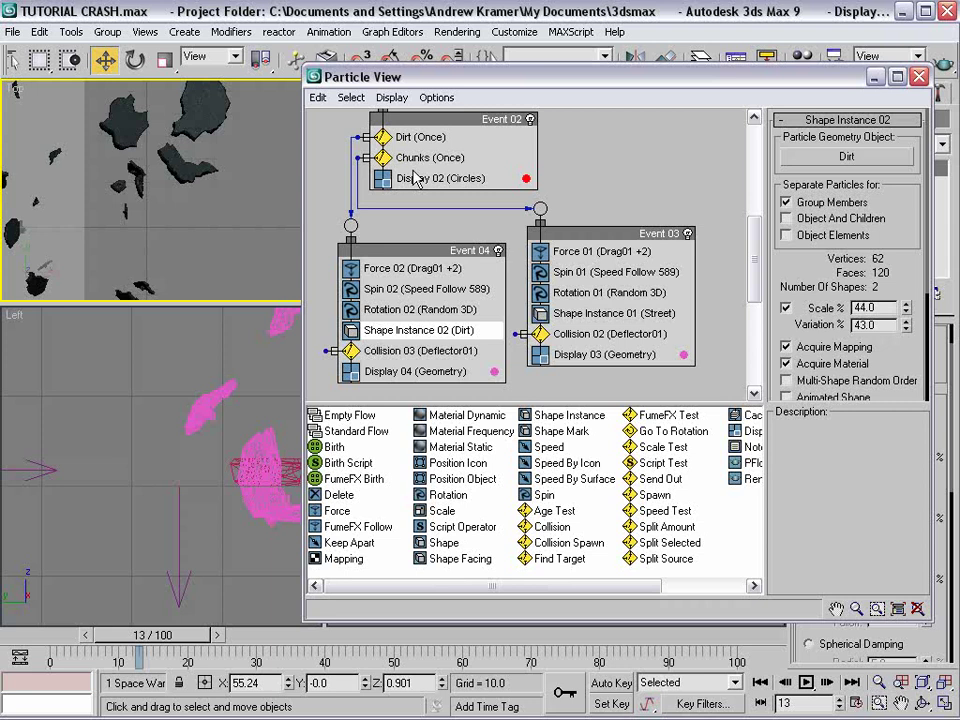
left_click(405, 137)
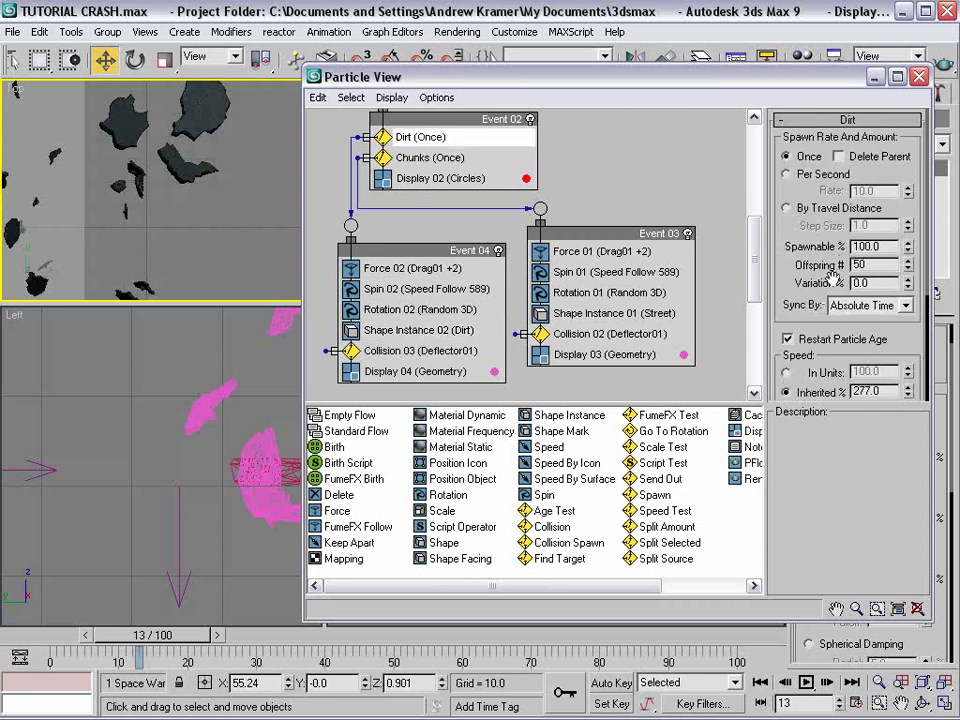
scroll(831, 280, "down", 5)
left_click(897, 376)
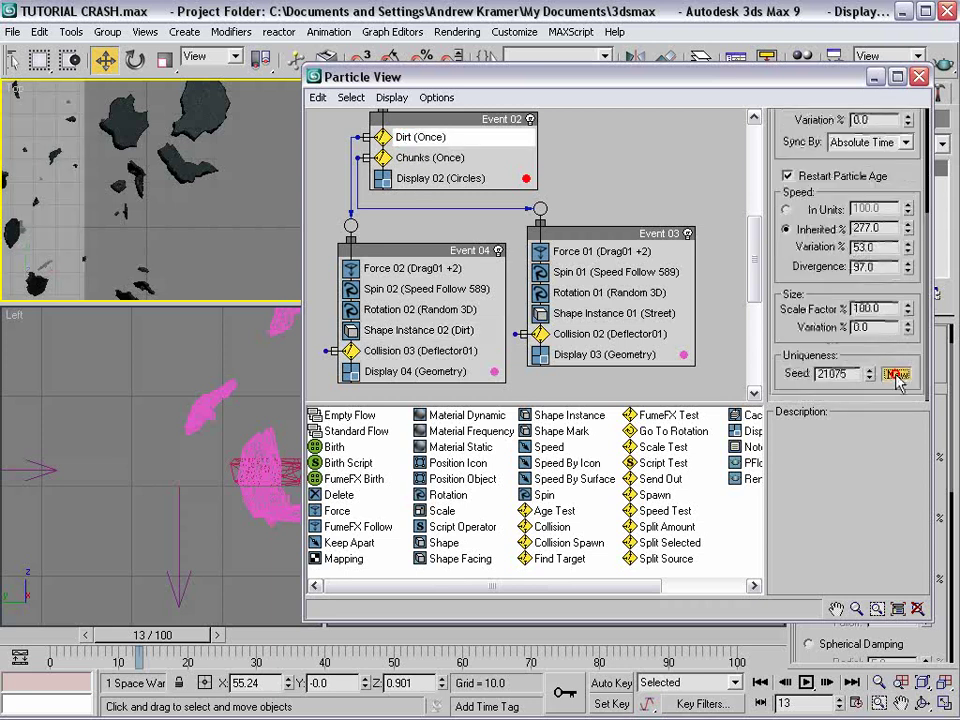
left_click_drag(618, 77, 462, 564)
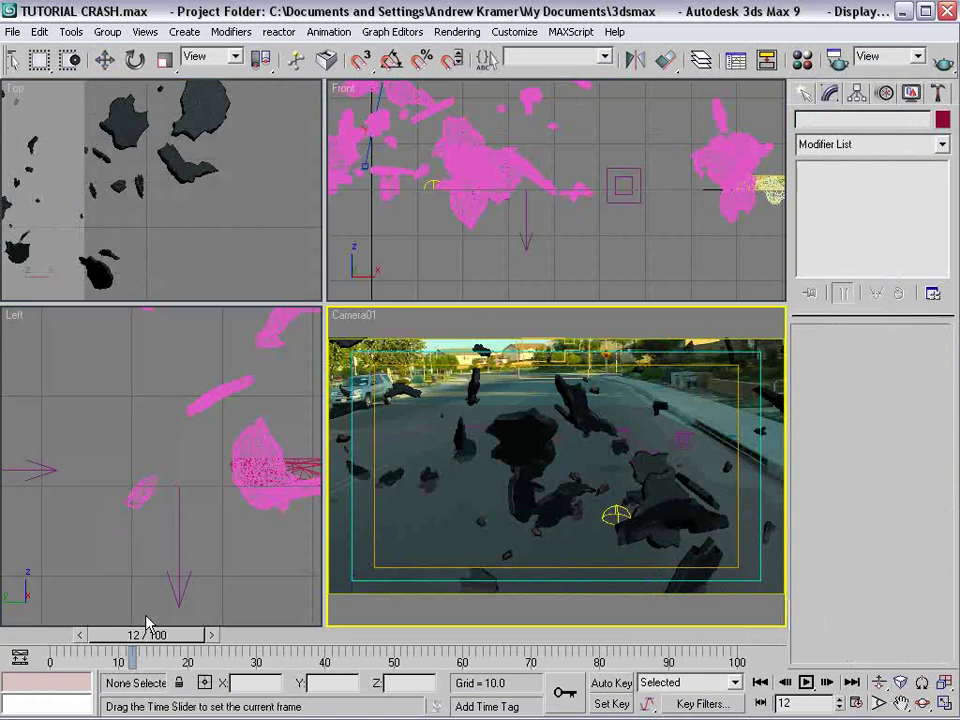
left_click_drag(146, 627, 130, 626)
- Set the Dirt spawn test's offspring count to 500
key("6")
scroll(343, 270, "down", 5)
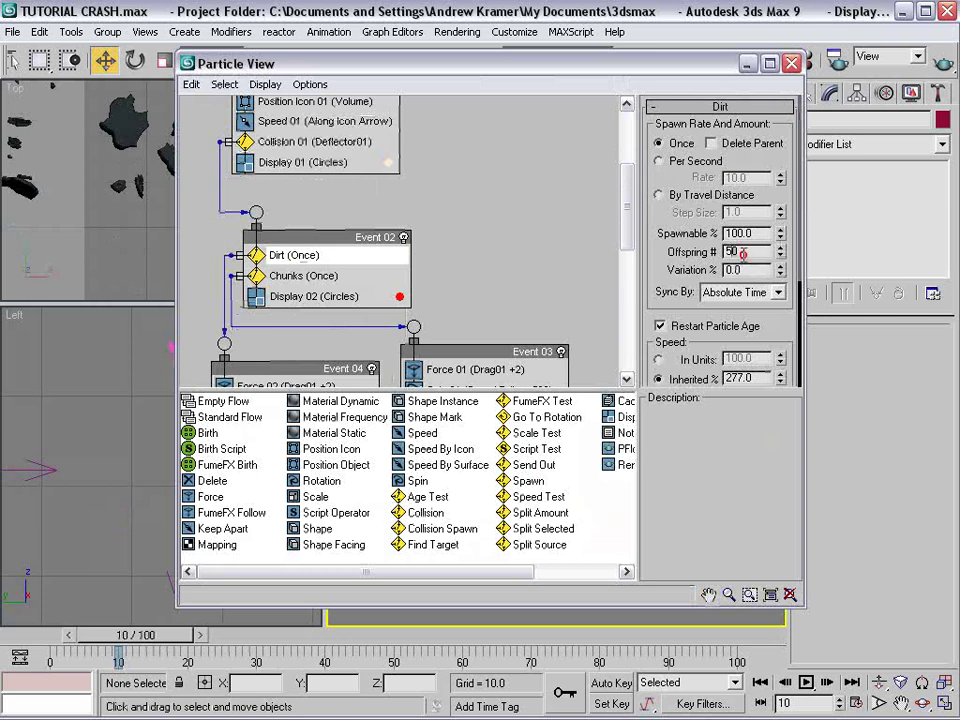
type("0")
key("Return")
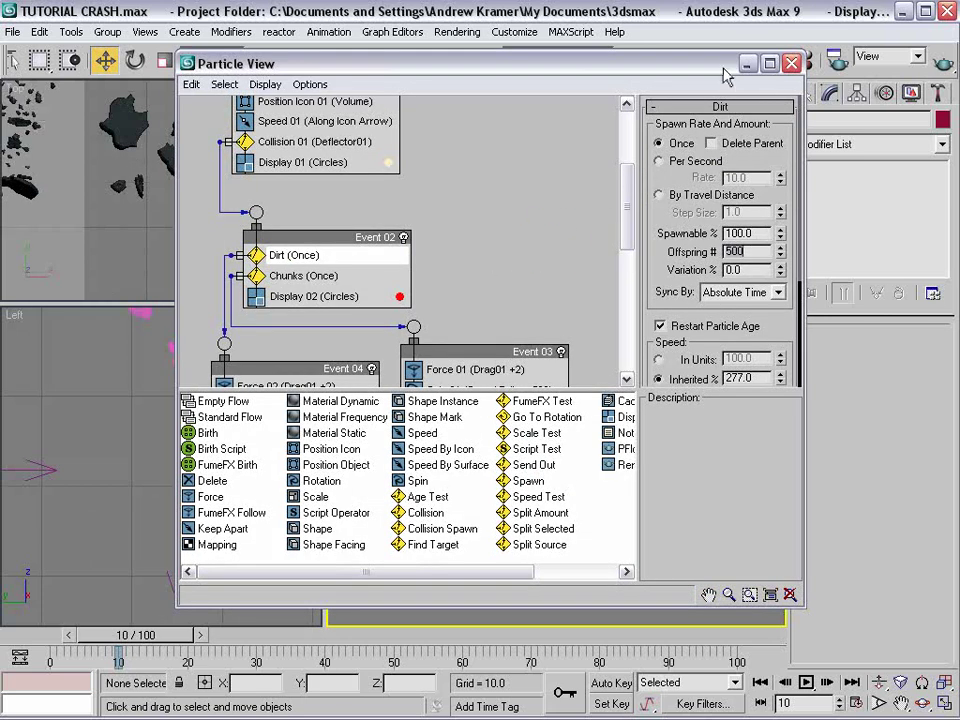
- Set the Dirt spawn's speed variation to 90% and divergence to 106, then scrub to frame 12 to check the spread
left_click_drag(724, 70, 474, 42)
scroll(485, 220, "down", 4)
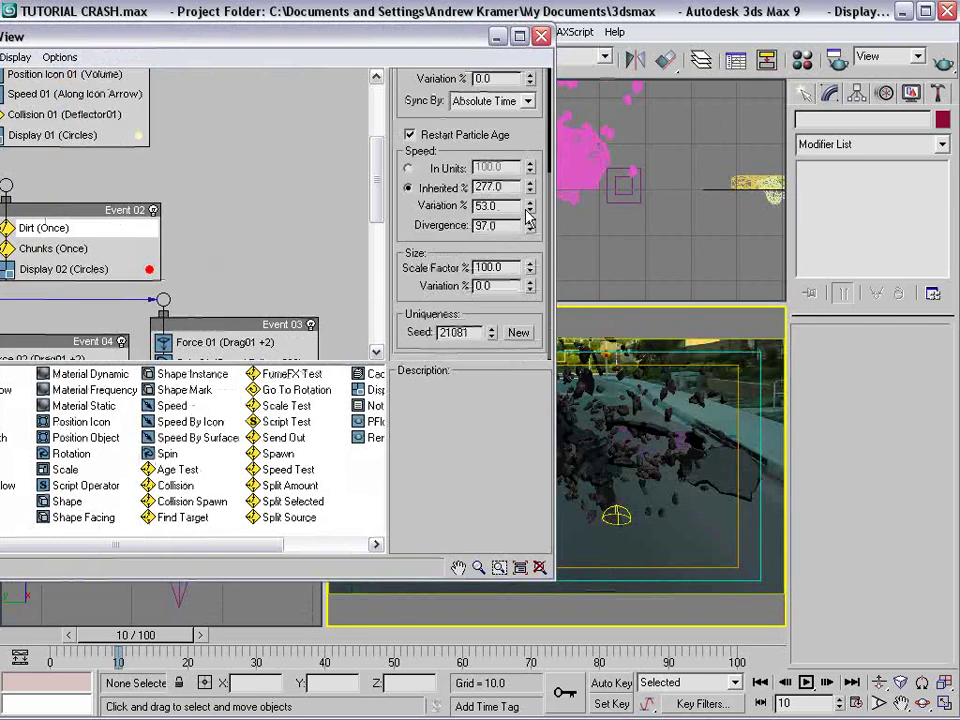
mouse_move(530, 215)
left_mouse_down()
mouse_move(543, 177)
mouse_move(556, 220)
mouse_move(535, 205)
left_mouse_up()
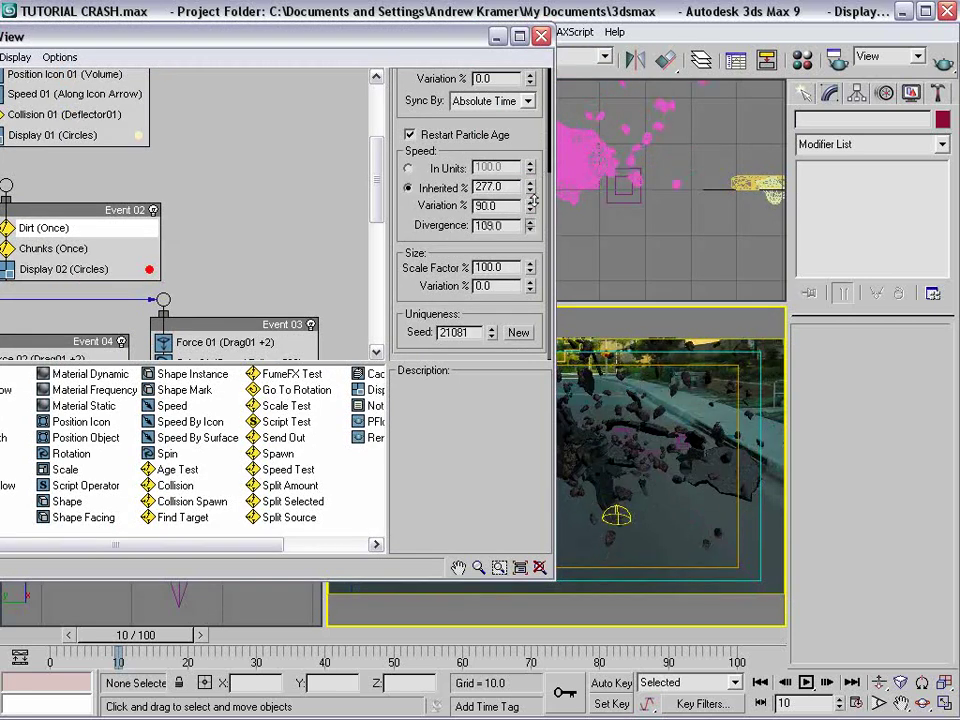
left_click_drag(410, 45, 600, 195)
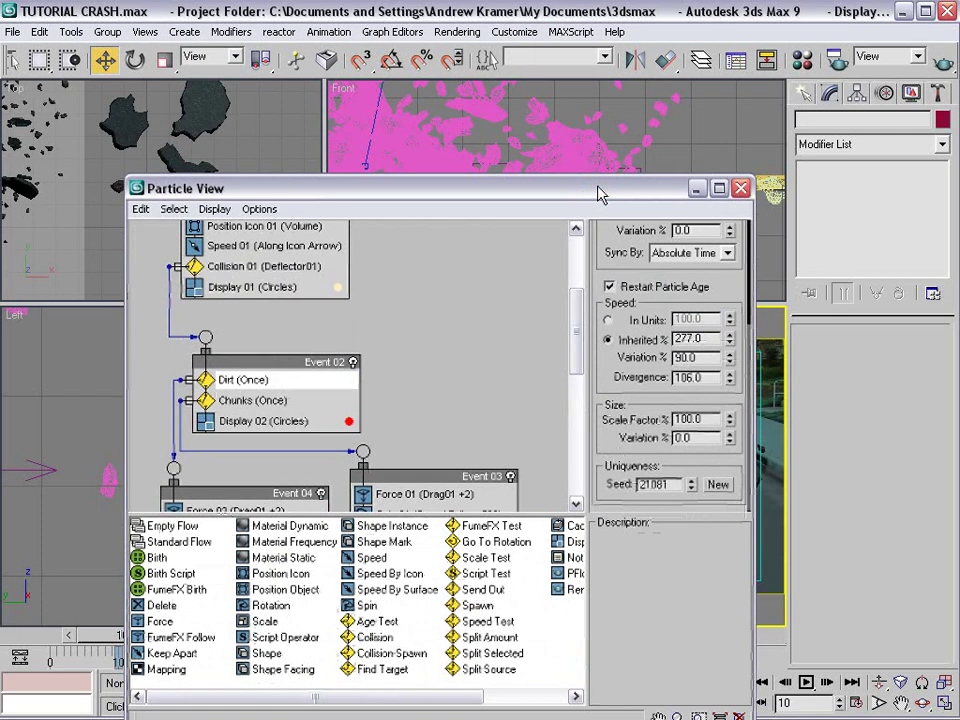
left_click(741, 188)
left_click(66, 635)
left_click_drag(138, 640, 130, 640)
- Set the Chunks spawn's inherited speed to 228%, close Particle View and scrub to frame 34 to check the debris
key("6")
scroll(256, 400, "down", 5)
left_click_drag(262, 396, 316, 374)
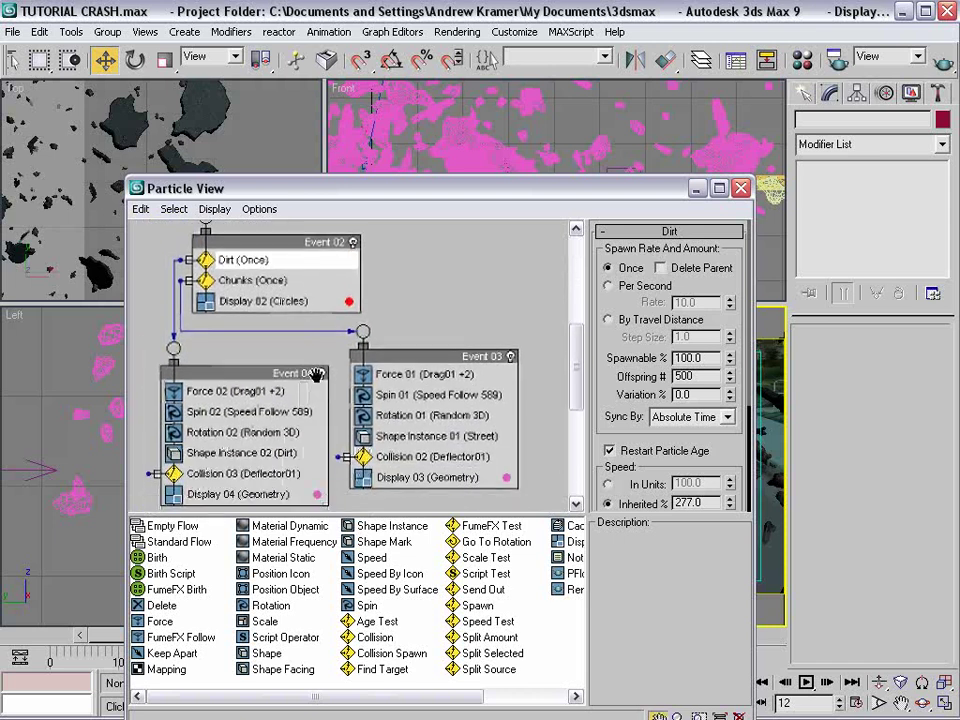
left_click(240, 282)
left_click_drag(680, 452, 656, 315)
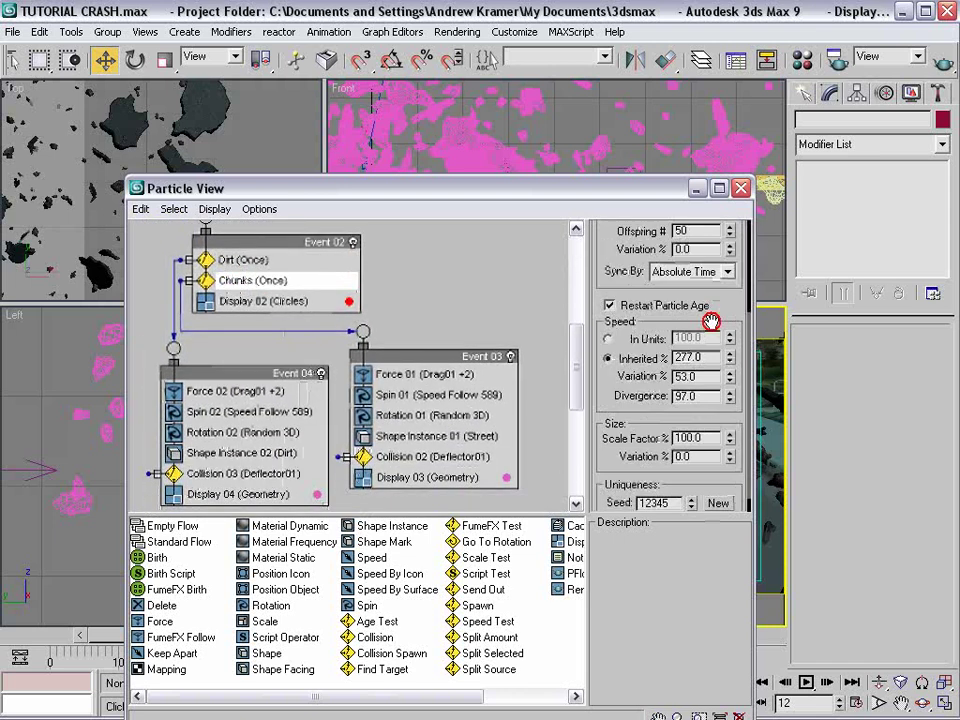
left_click_drag(610, 190, 372, 168)
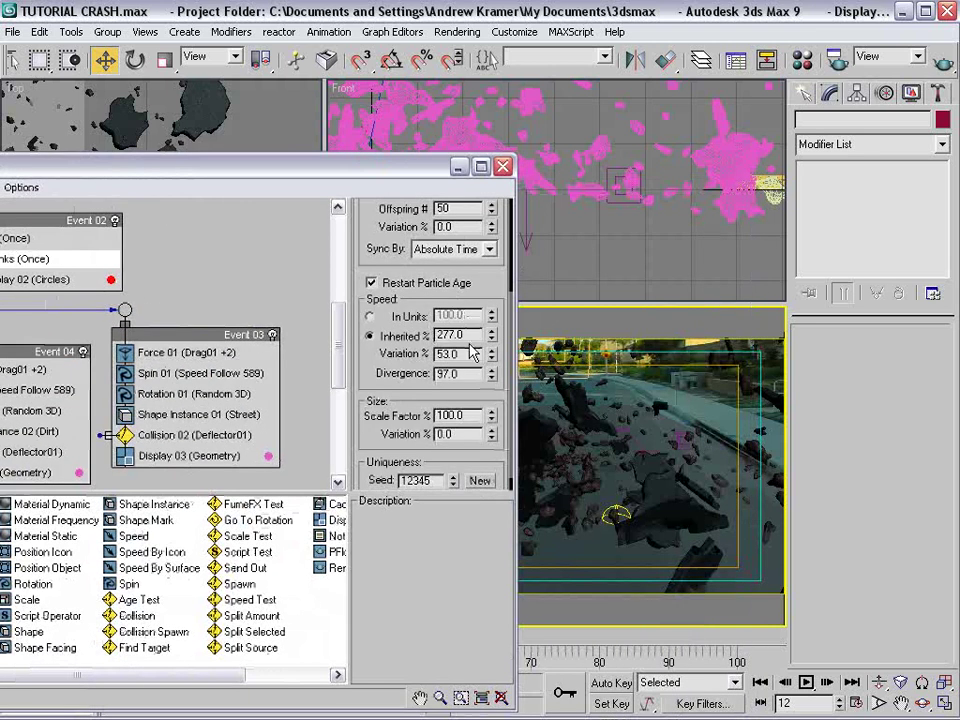
left_click_drag(491, 335, 491, 379)
left_click(503, 166)
left_click(135, 622)
left_click_drag(138, 635, 294, 612)
key("w")
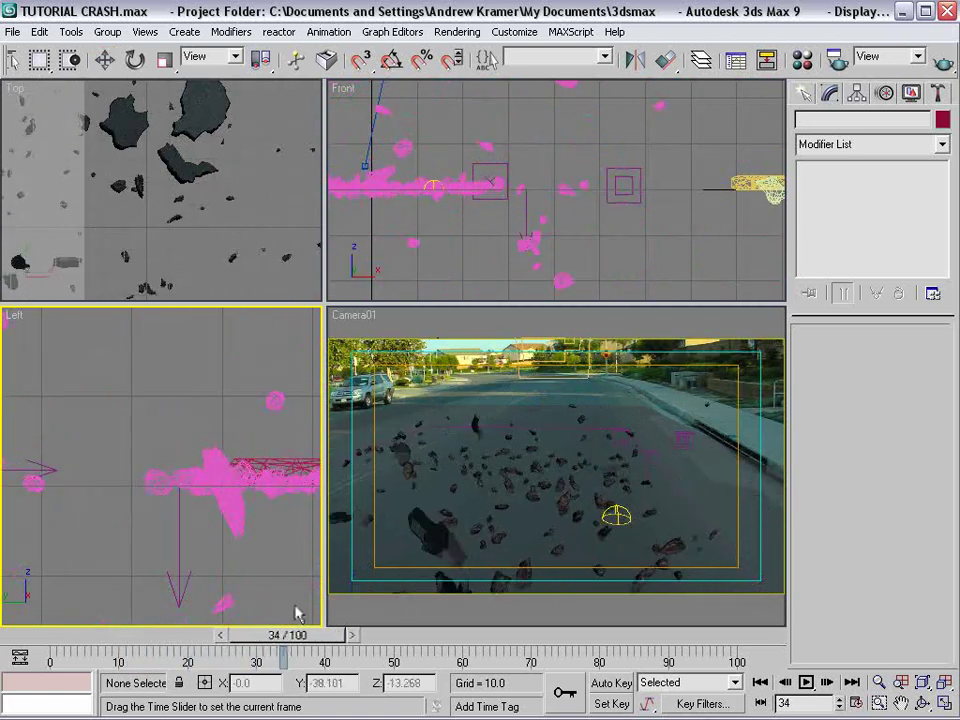
- Make Collision 03 in Event 04 test true for particles collided 4 times, with speed set to Stop
key("6")
scroll(259, 311, "down", 10)
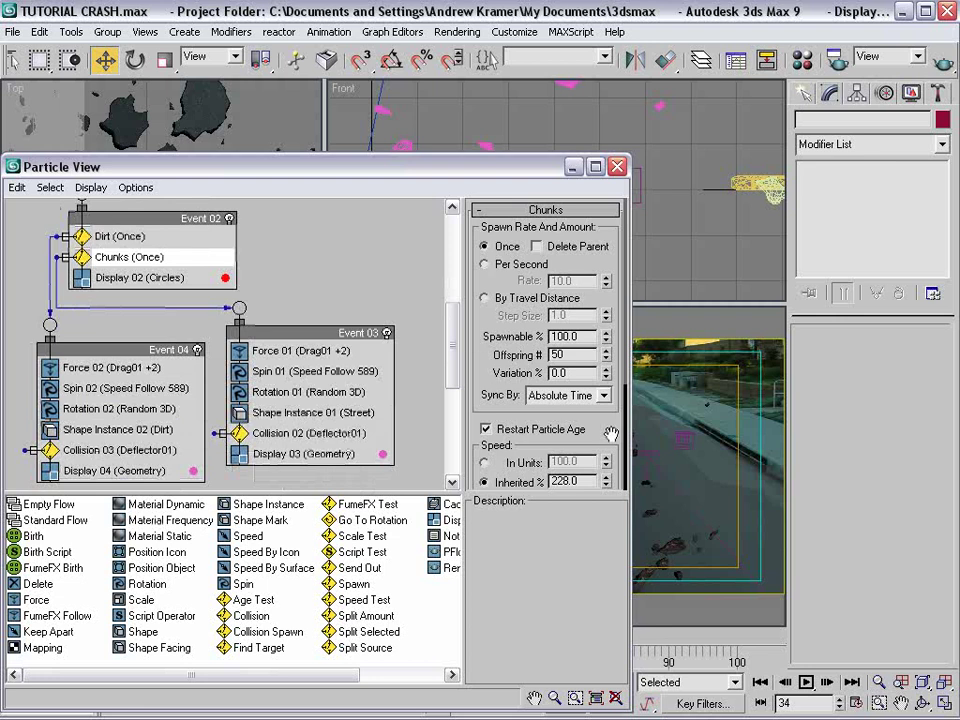
scroll(610, 433, "down", 5)
left_click(117, 237)
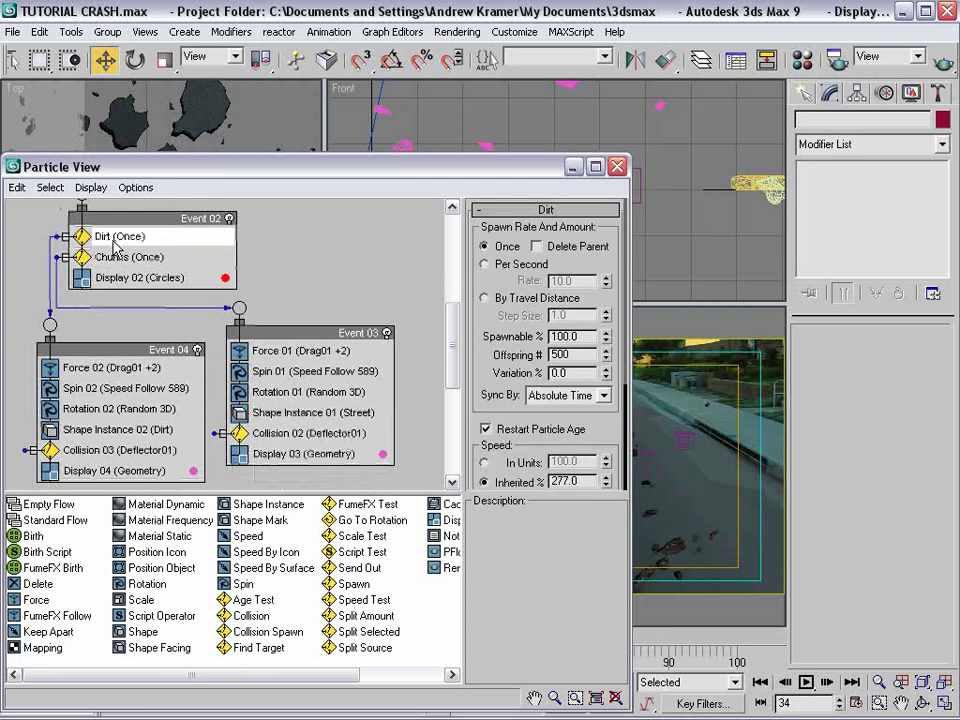
left_click(80, 450)
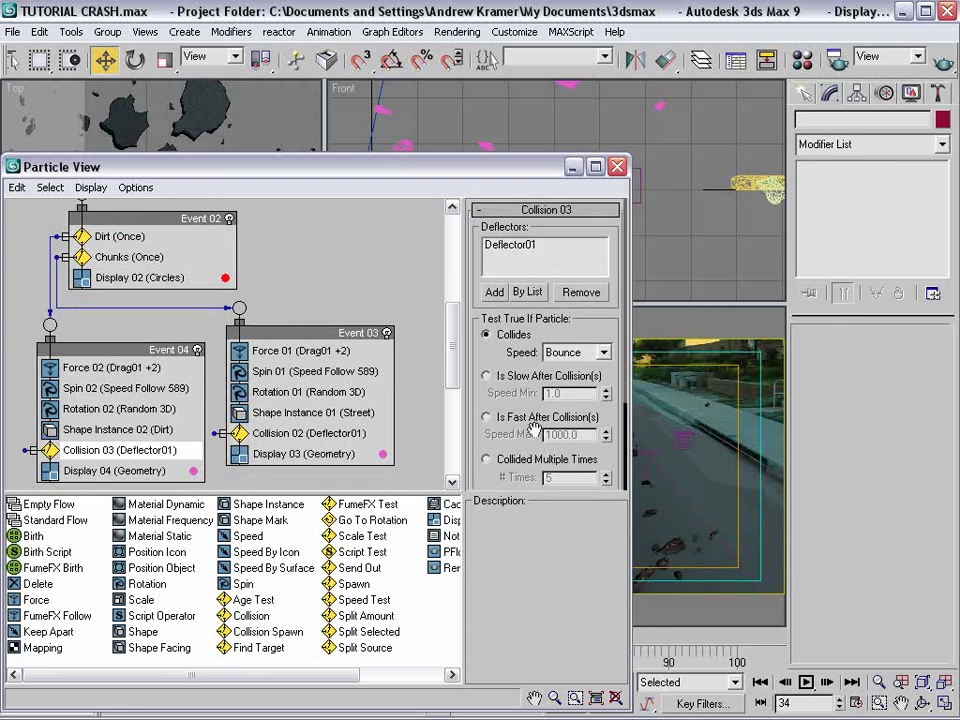
left_click(497, 462)
left_click_drag(555, 484, 555, 422)
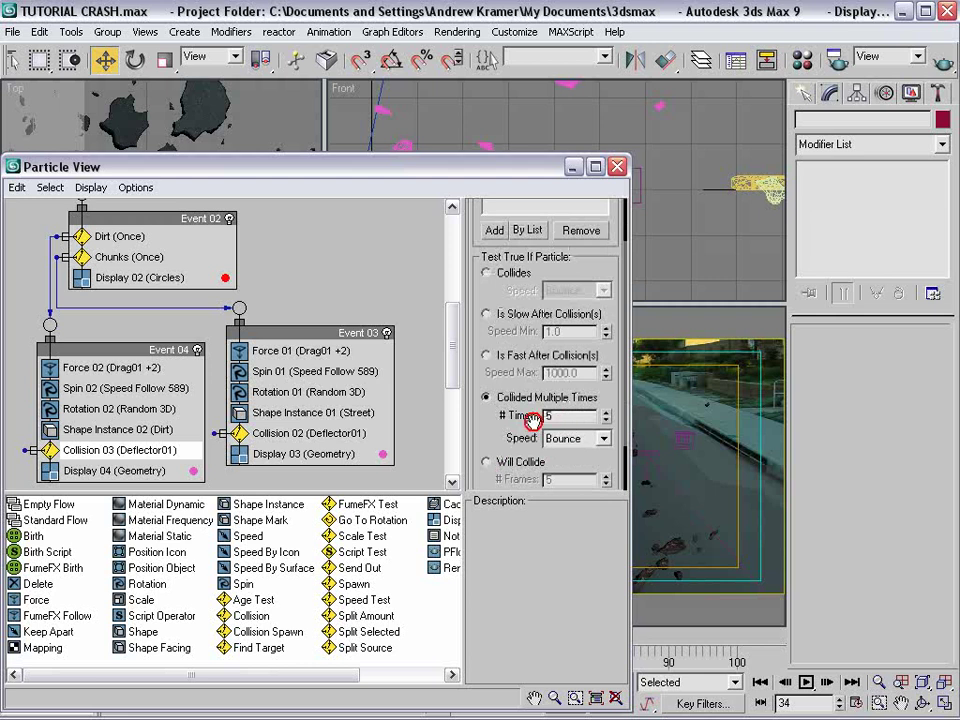
type("4")
left_click(590, 439)
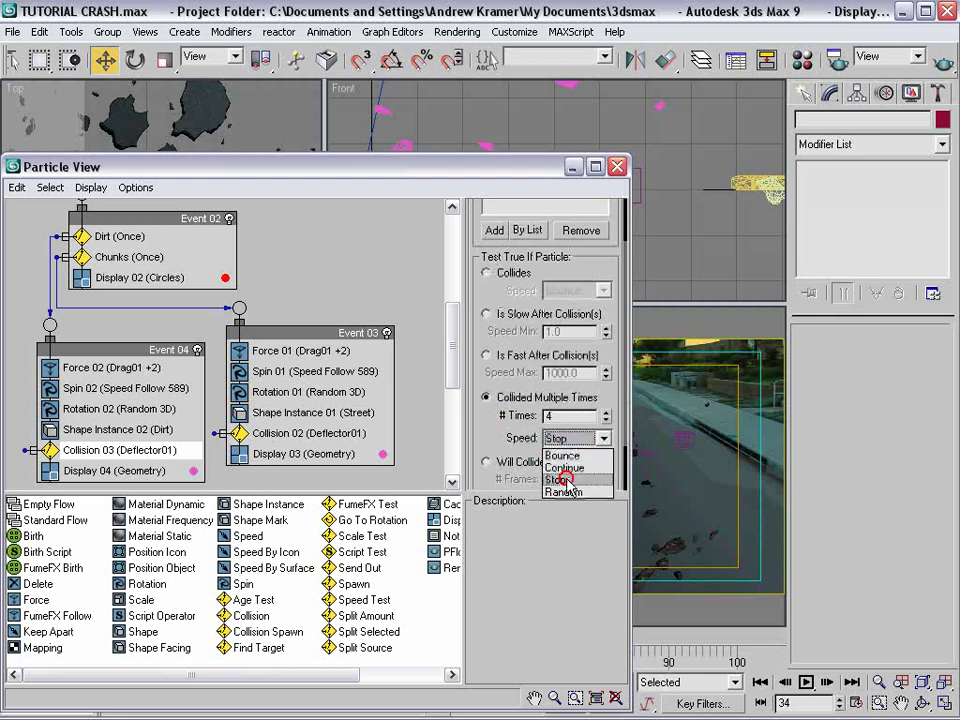
left_click(566, 479)
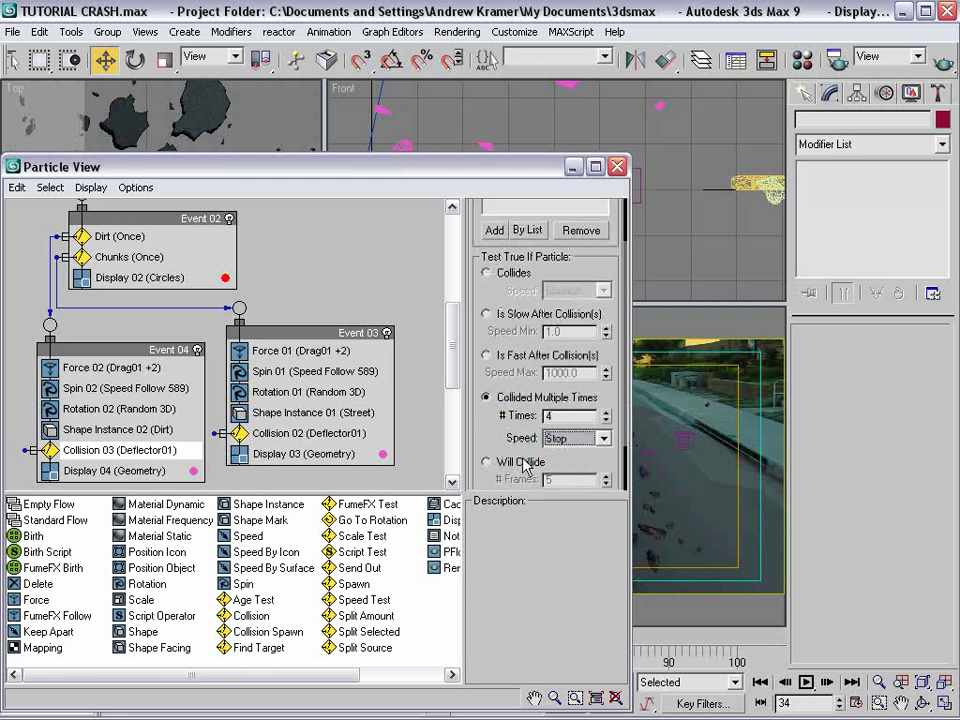
- Give Collision 02 in Event 03 the same 4-times collision test with Stop speed, and scrub to frame 26
left_click(296, 436)
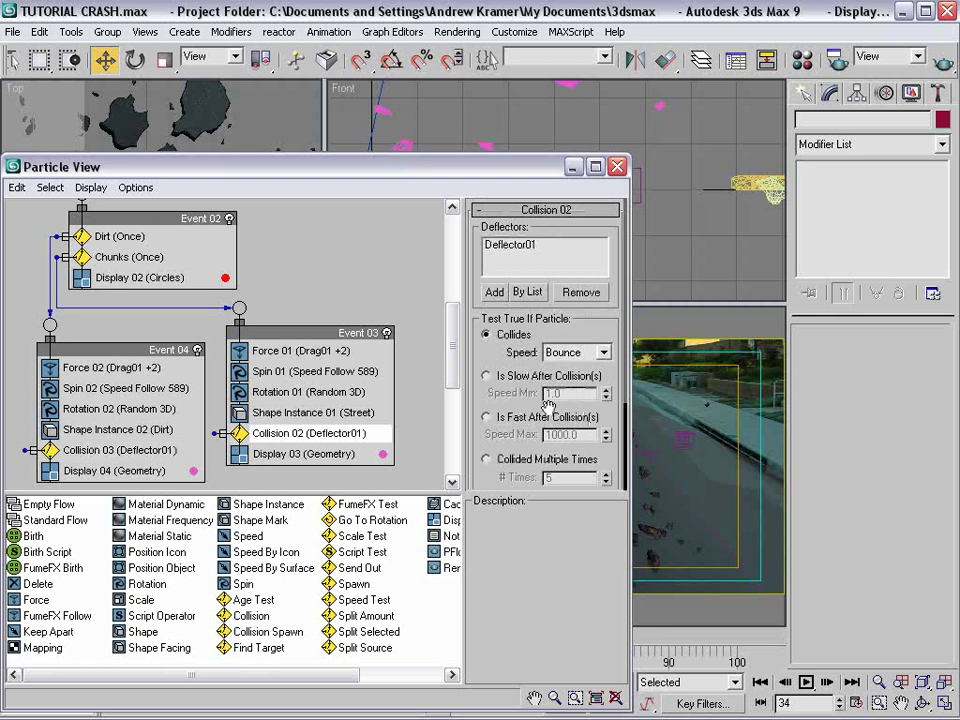
left_click(540, 459)
scroll(565, 420, "down", 2)
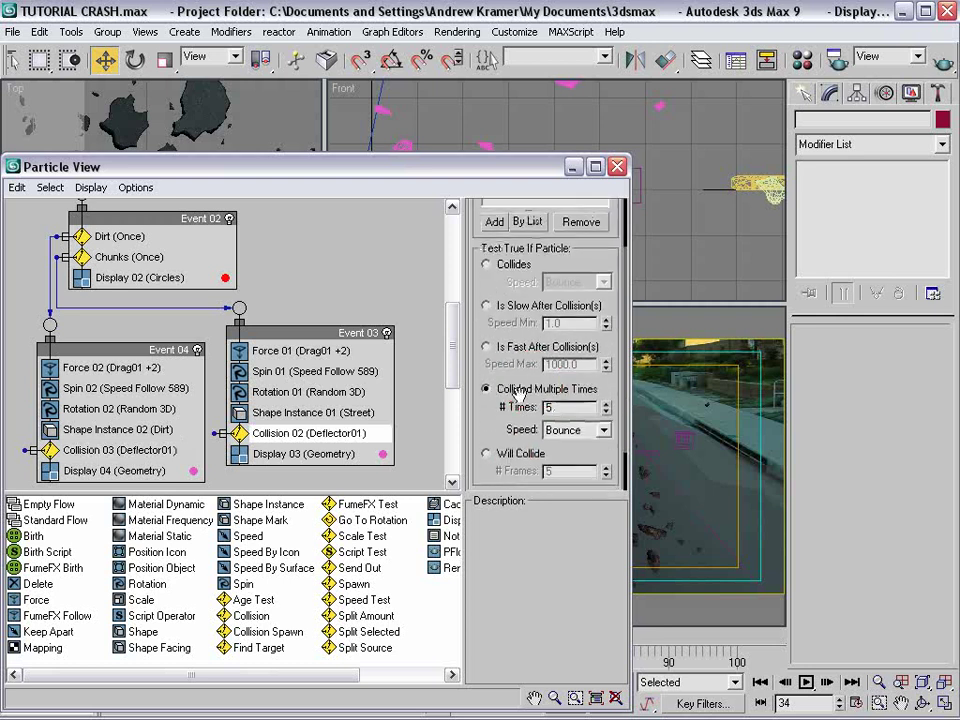
left_click(604, 422)
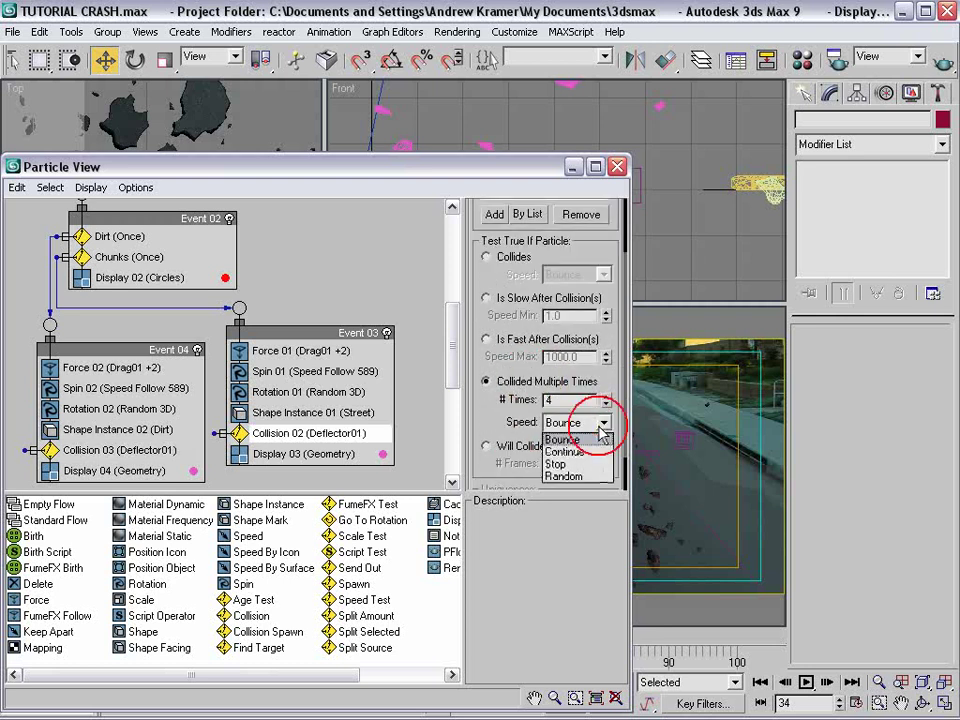
left_click(555, 465)
left_click(619, 167)
left_click_drag(300, 634, 240, 634)
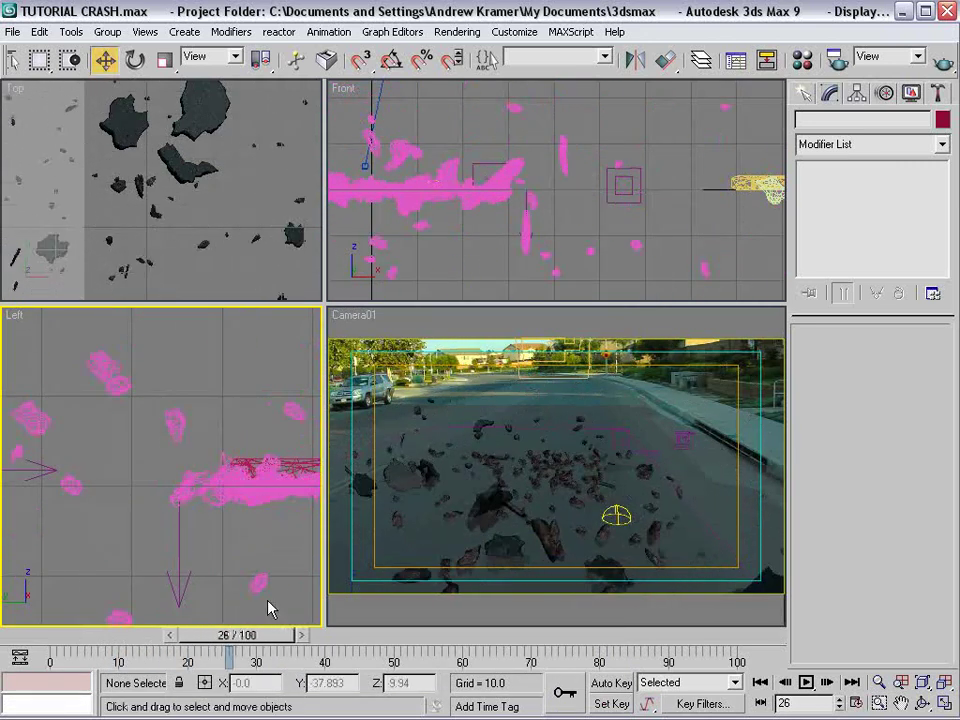
- Create a new event below Event 03 with a Go To Rotation test and a Rotation operator, and wire Collision 02 to it
key("6")
left_click_drag(372, 166, 432, 85)
scroll(474, 332, "down", 6)
scroll(257, 212, "down", 1)
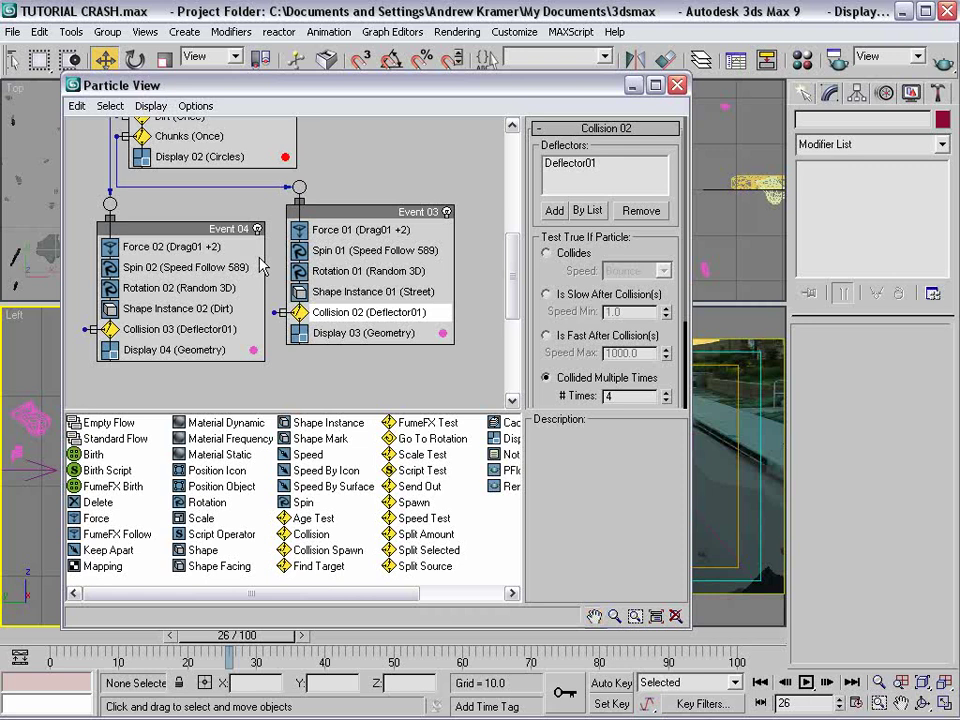
left_click_drag(318, 80, 306, 68)
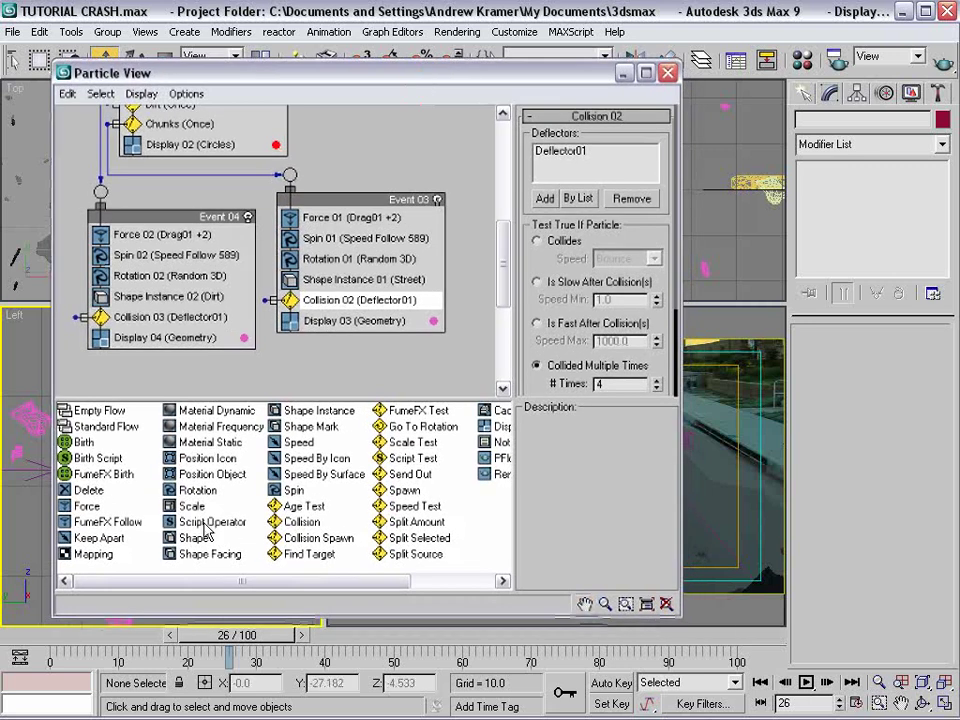
left_click(411, 506)
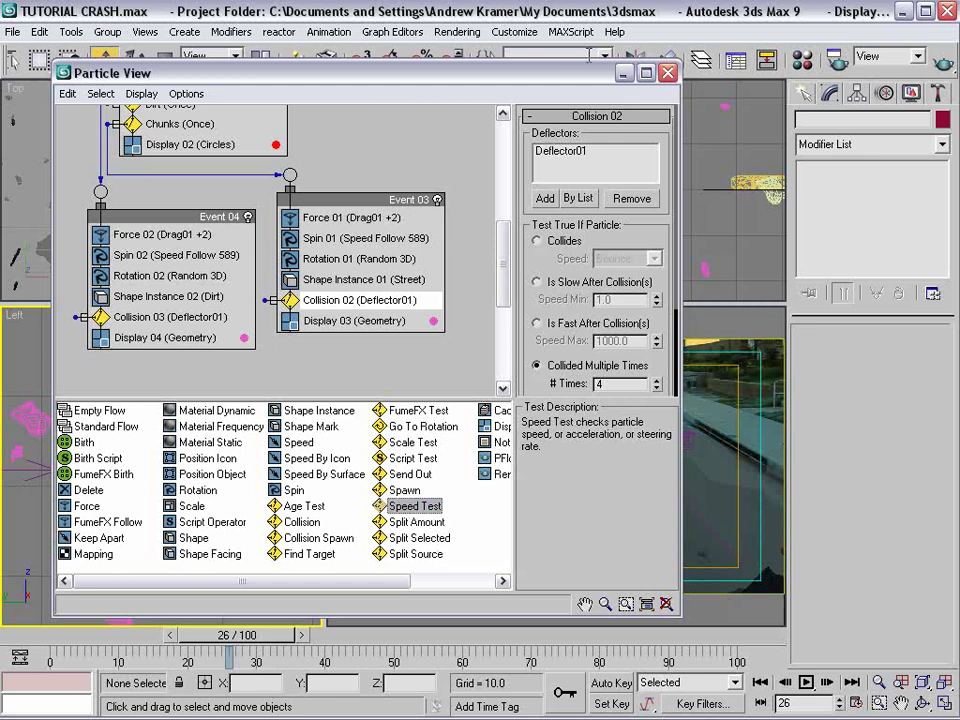
left_click_drag(583, 77, 625, 114)
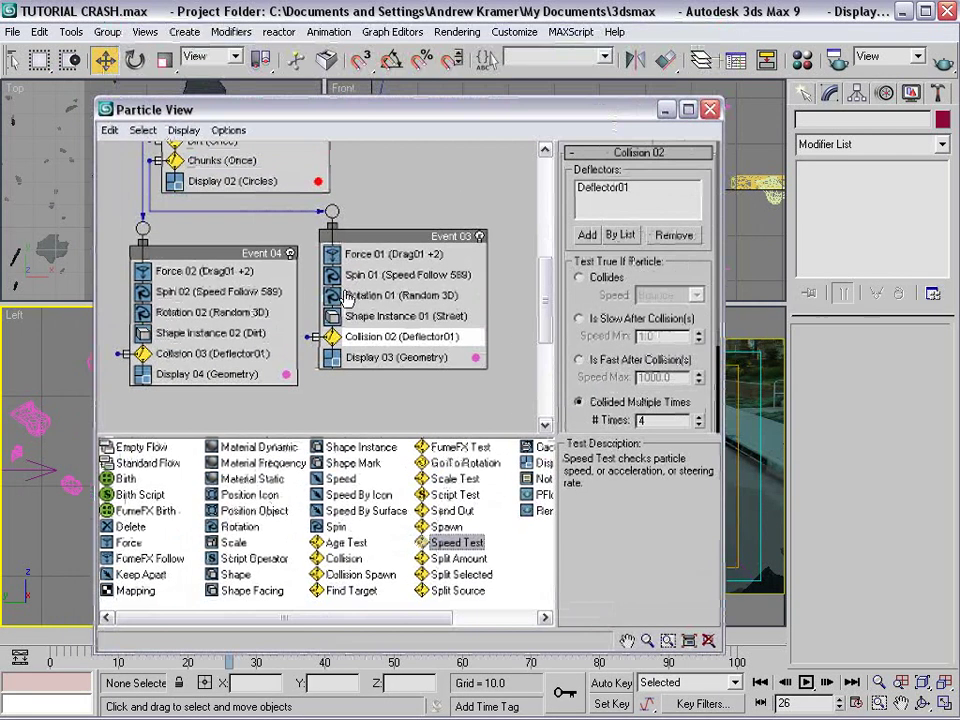
scroll(360, 257, "down", 1)
left_click(375, 369)
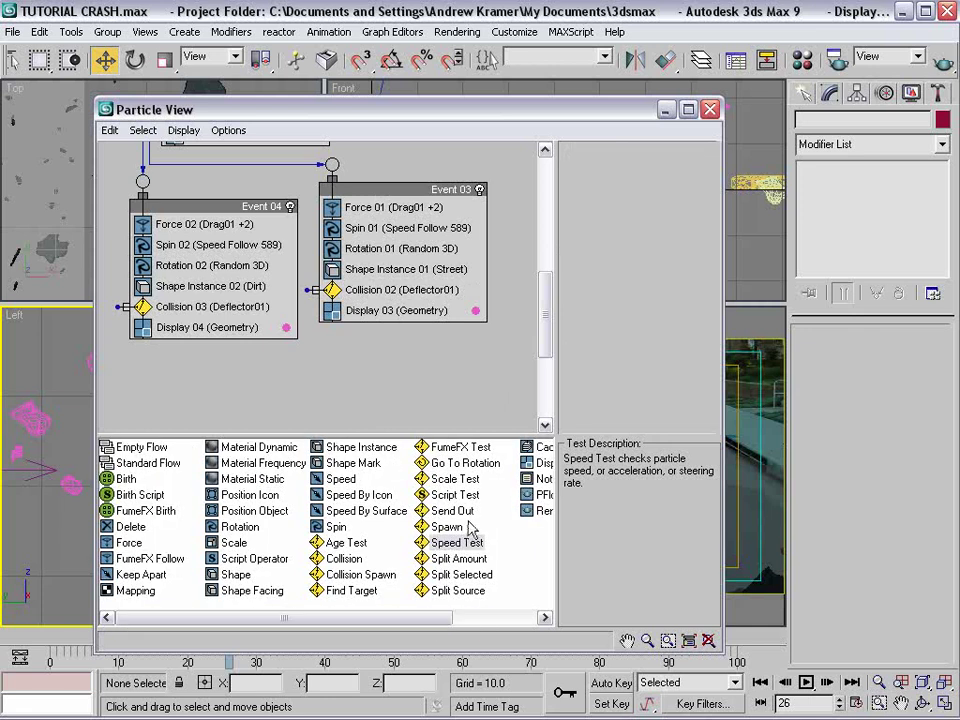
left_click_drag(460, 463, 372, 382)
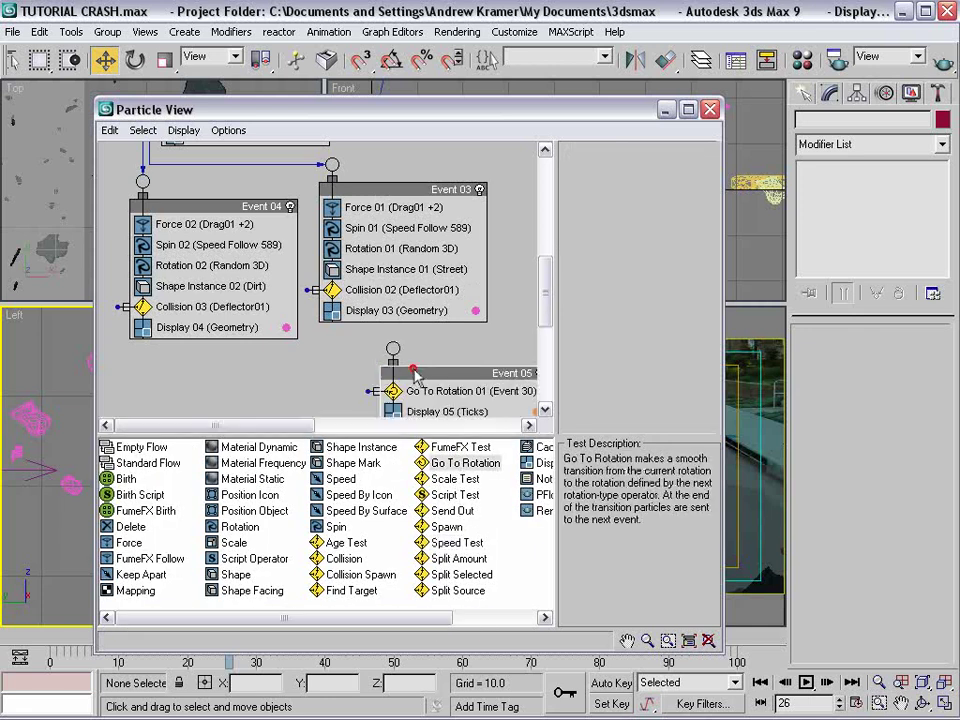
left_click_drag(245, 525, 364, 407)
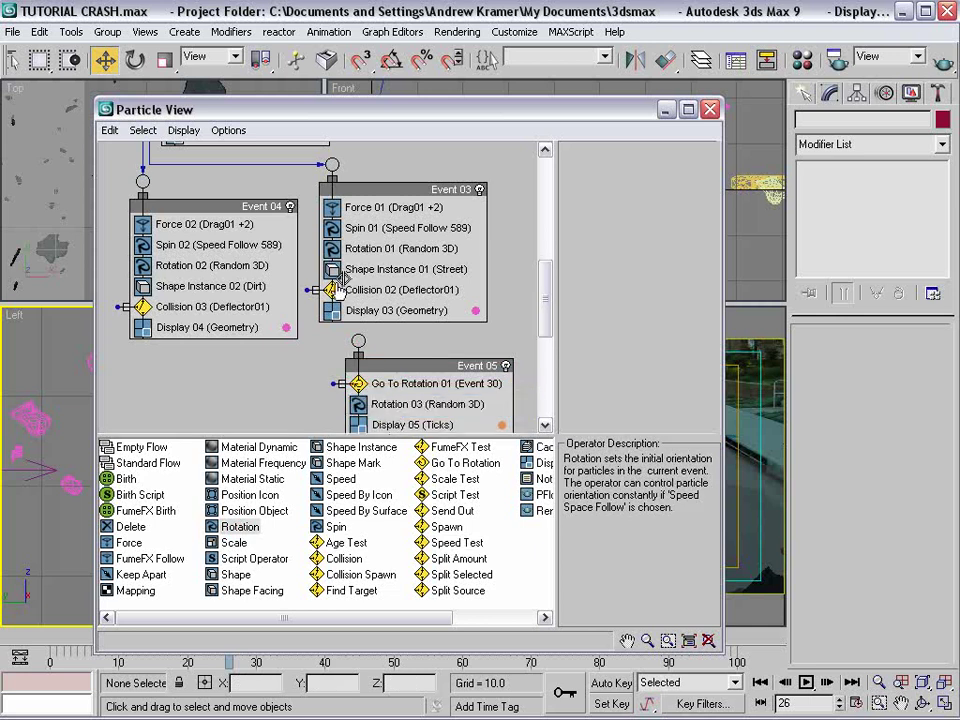
left_click_drag(312, 289, 373, 351)
- Set the orientation matrix of Event 05's Rotation operator to Random Horizontal
left_click(375, 367)
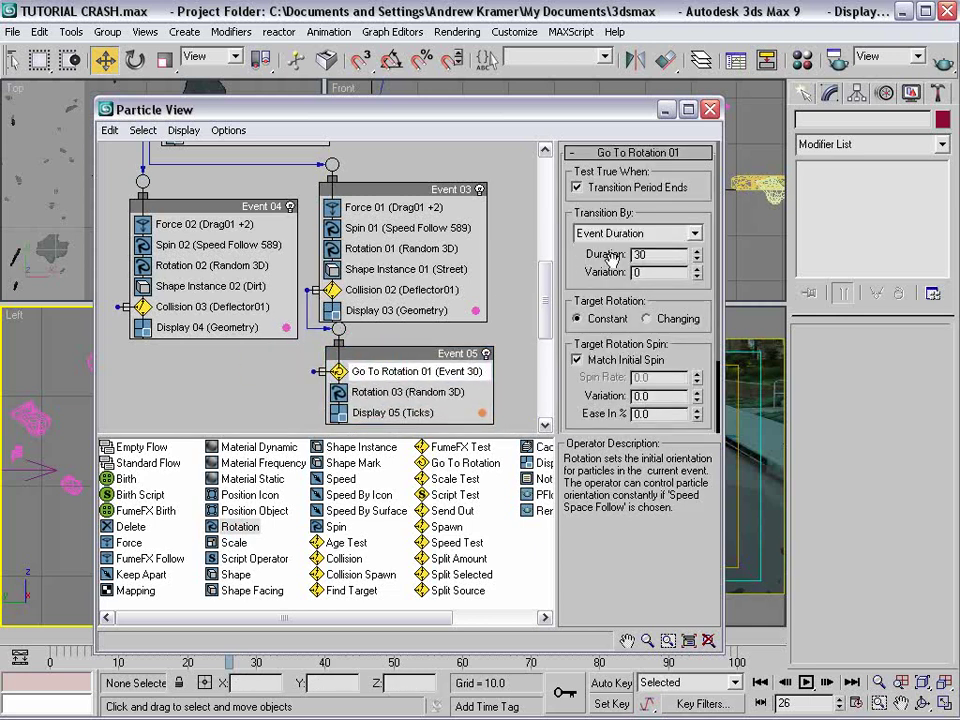
left_click_drag(662, 107, 491, 28)
left_click(197, 313)
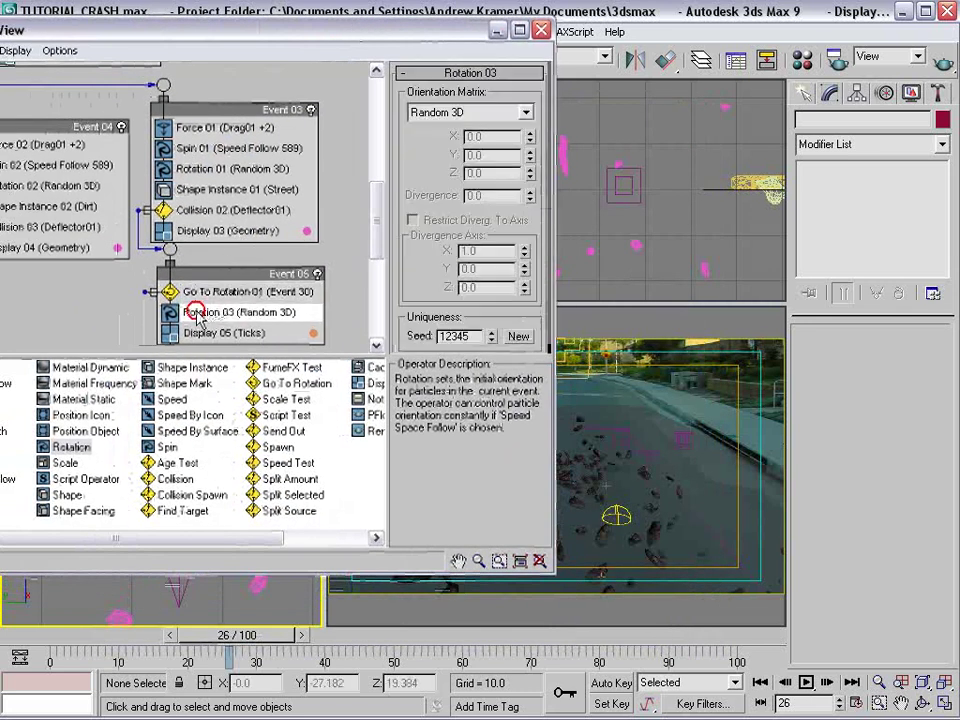
left_click(498, 114)
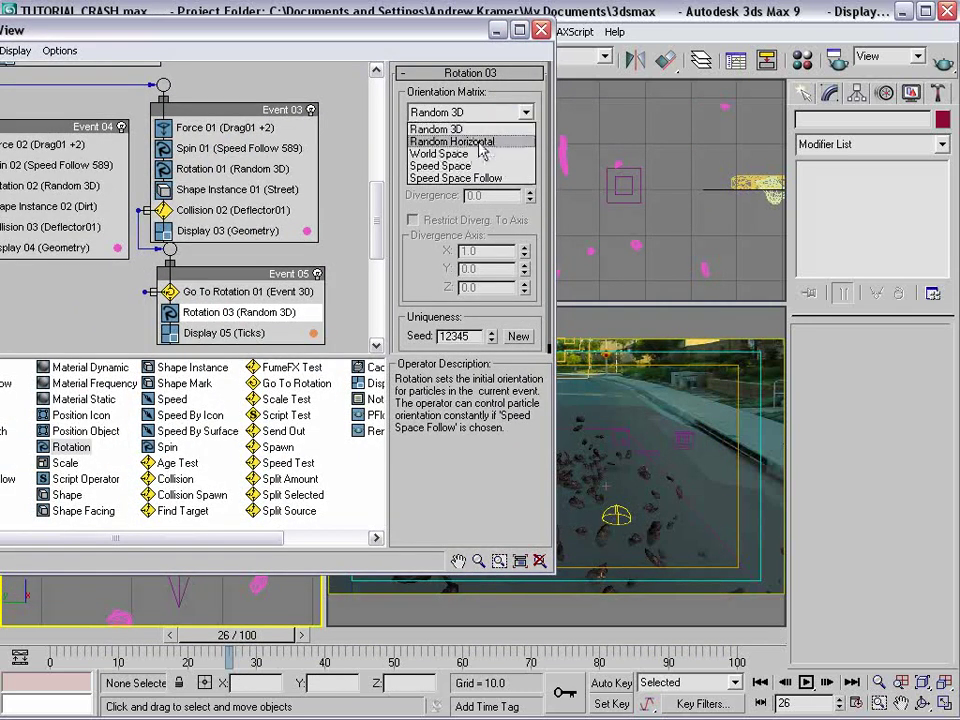
left_click(460, 142)
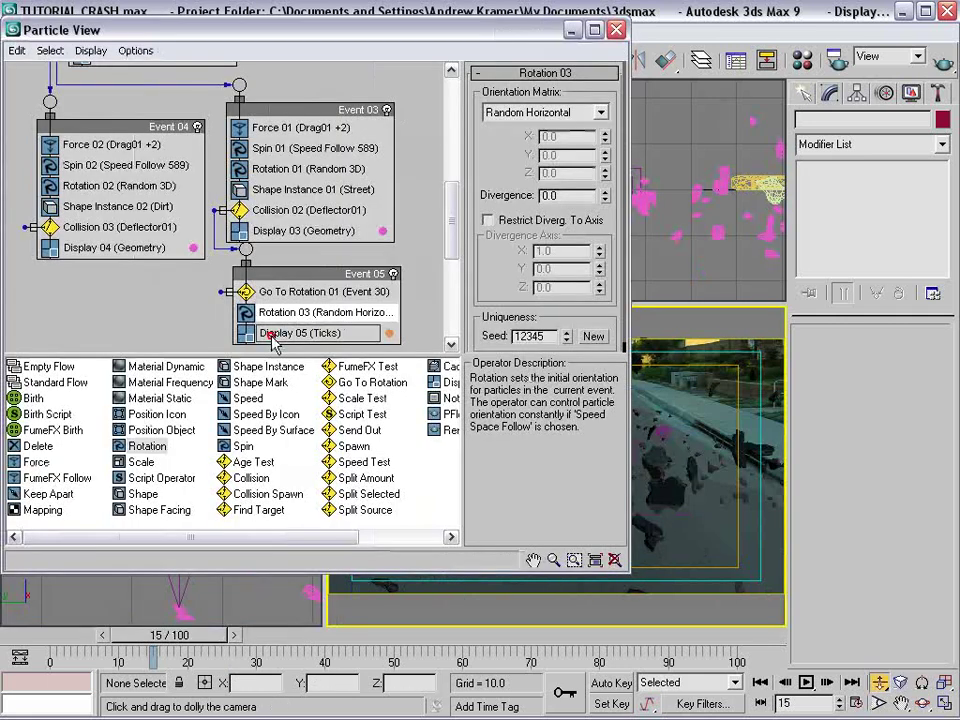
- Set Event 05's display type to Geometry and scrub to frame 54 to check how the chunks settle
left_click(290, 333)
left_click(556, 99)
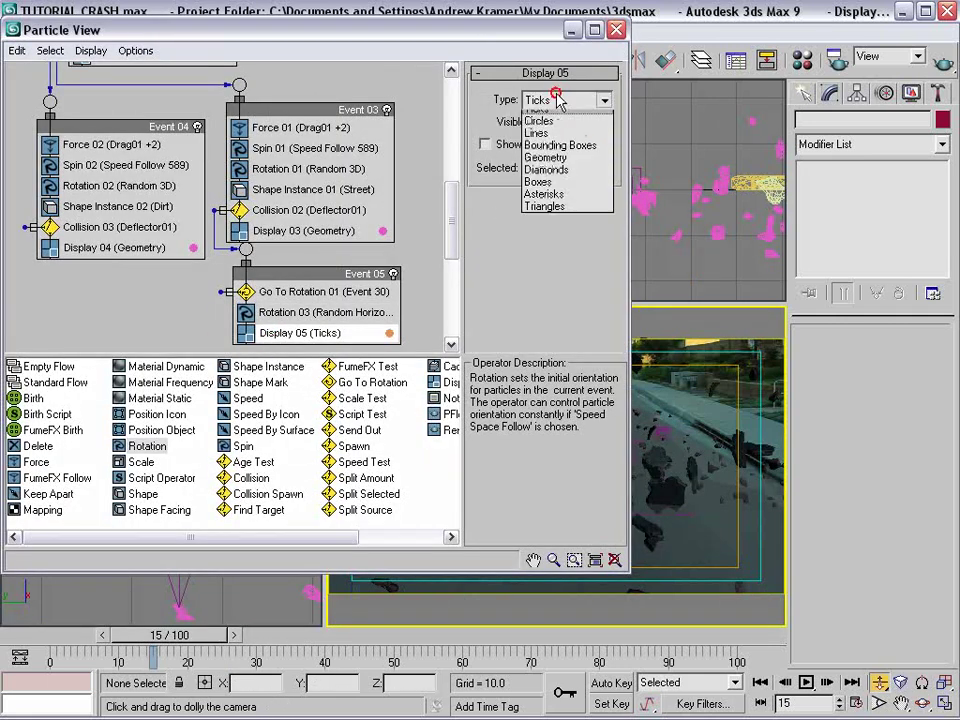
left_click(547, 189)
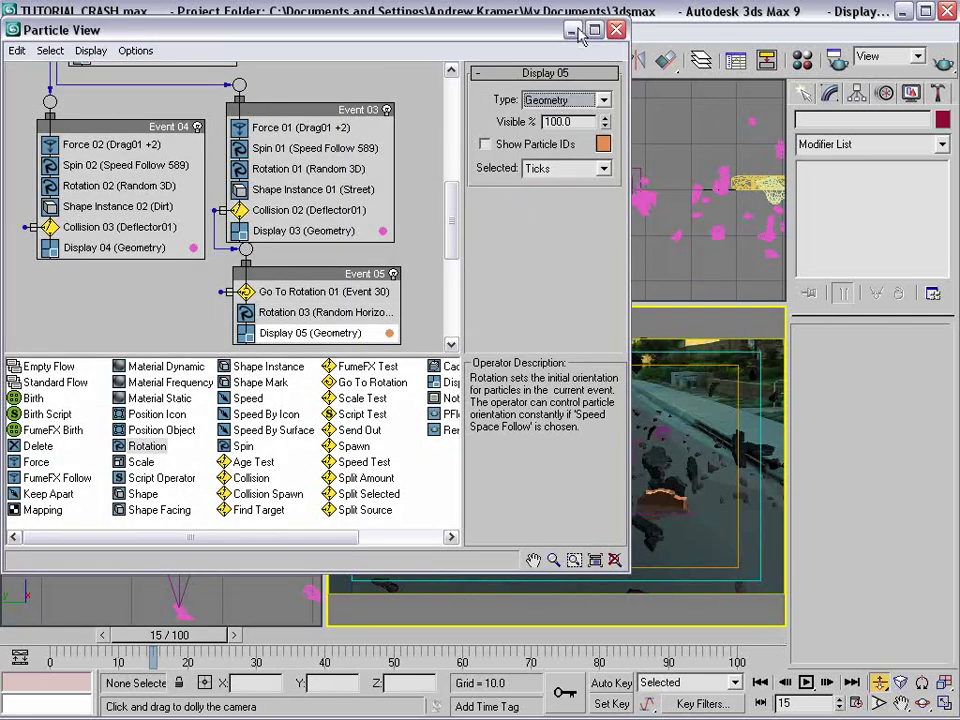
left_click_drag(565, 35, 405, 43)
left_click_drag(158, 638, 417, 635)
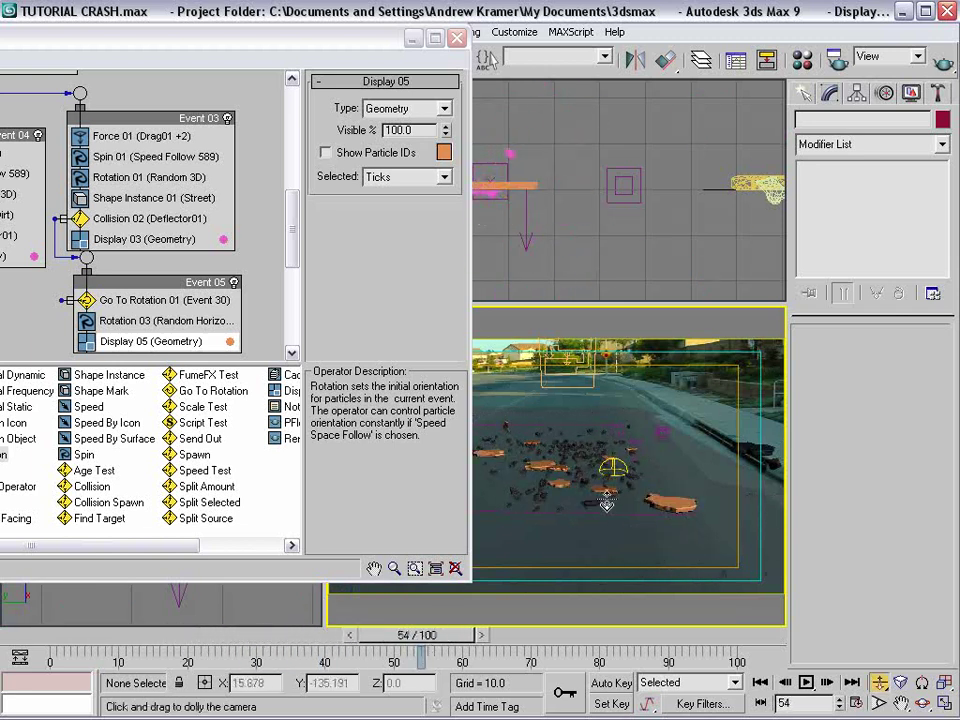
- Set the transition duration of Event 05's Go To Rotation test to 5
middle_click(91, 283)
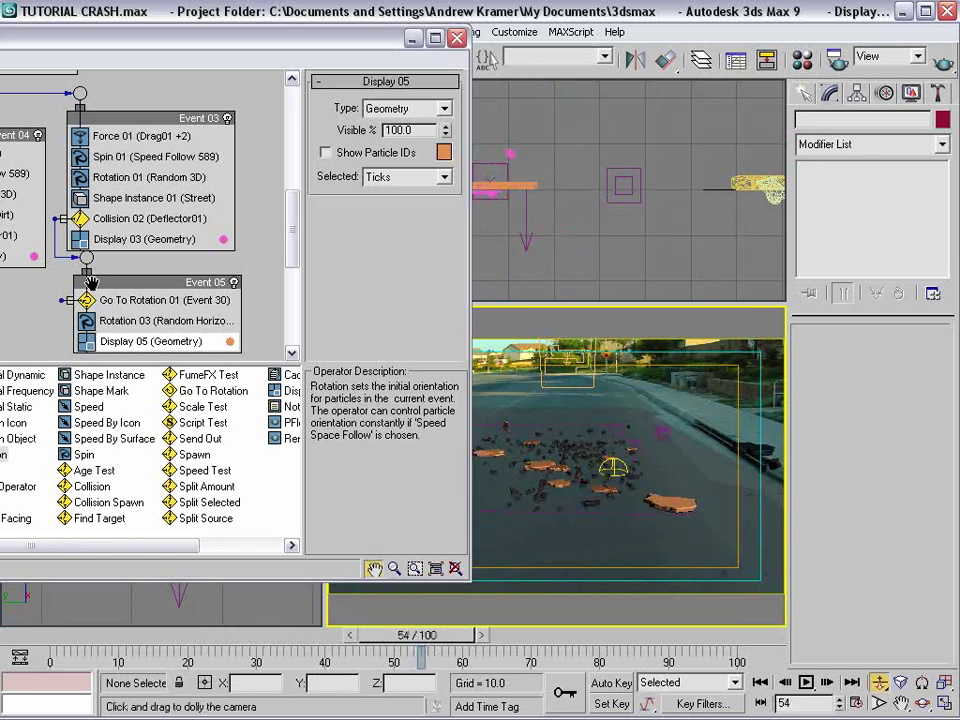
left_click_drag(90, 287, 88, 280)
left_click(140, 293)
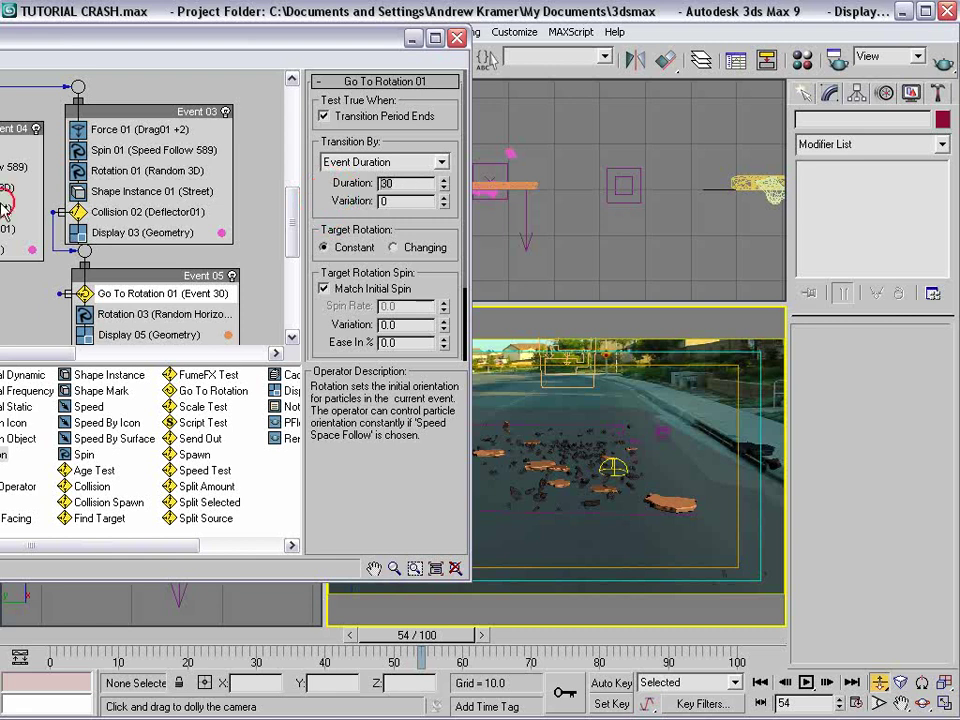
type("5")
key("Return")
- Raise the divergence of Event 05's Random Horizontal rotation and scrub to frame 41
scroll(140, 262, "down", 1)
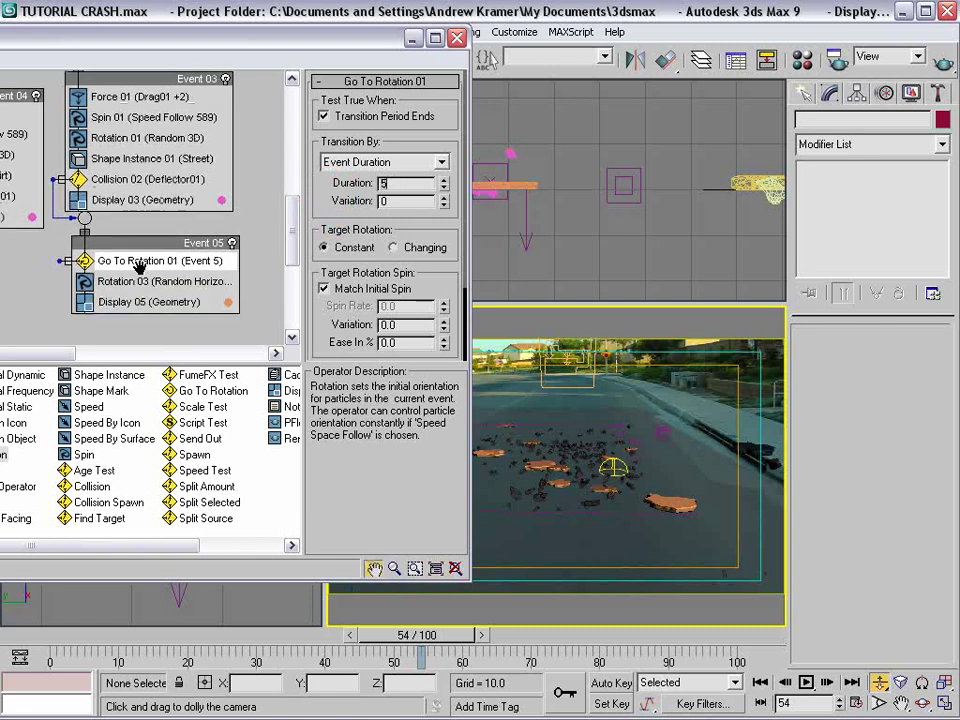
scroll(140, 268, "down", 1)
left_click(140, 262)
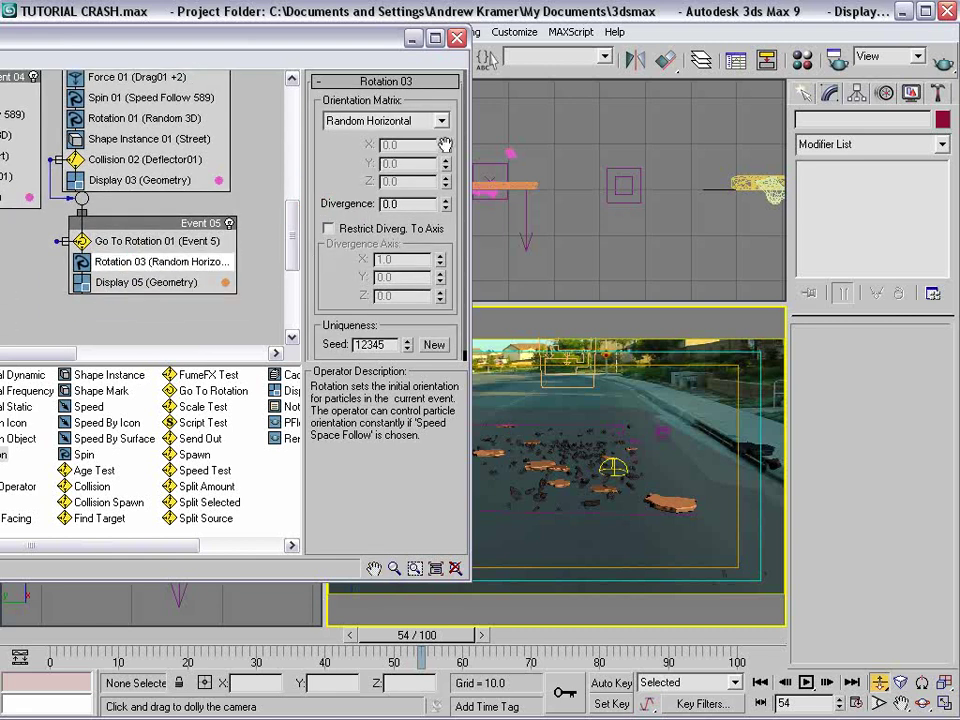
left_click_drag(447, 205, 449, 193)
left_click_drag(416, 636, 333, 636)
- Wire the Dirt event's Collision 03 to Event 05 as well, and scrub to frame 44 to check the debris
left_click_drag(177, 224, 182, 253)
left_click_drag(118, 38, 317, 50)
left_click_drag(302, 256, 289, 283)
left_click(131, 213)
left_click_drag(66, 218, 286, 322)
scroll(287, 287, "down", 2)
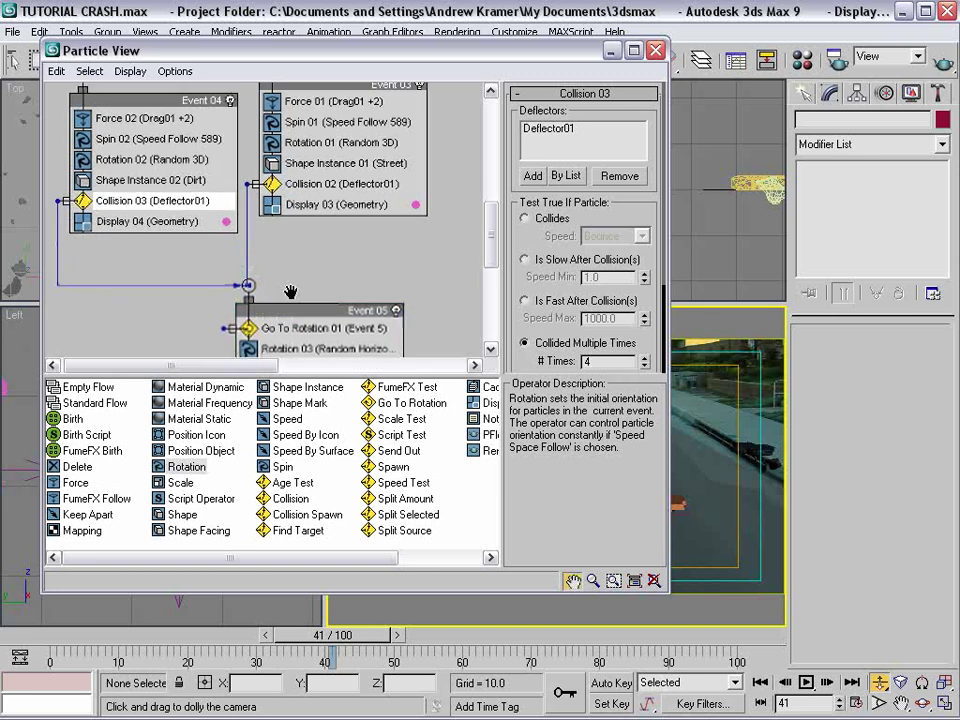
left_click_drag(602, 57, 378, 34)
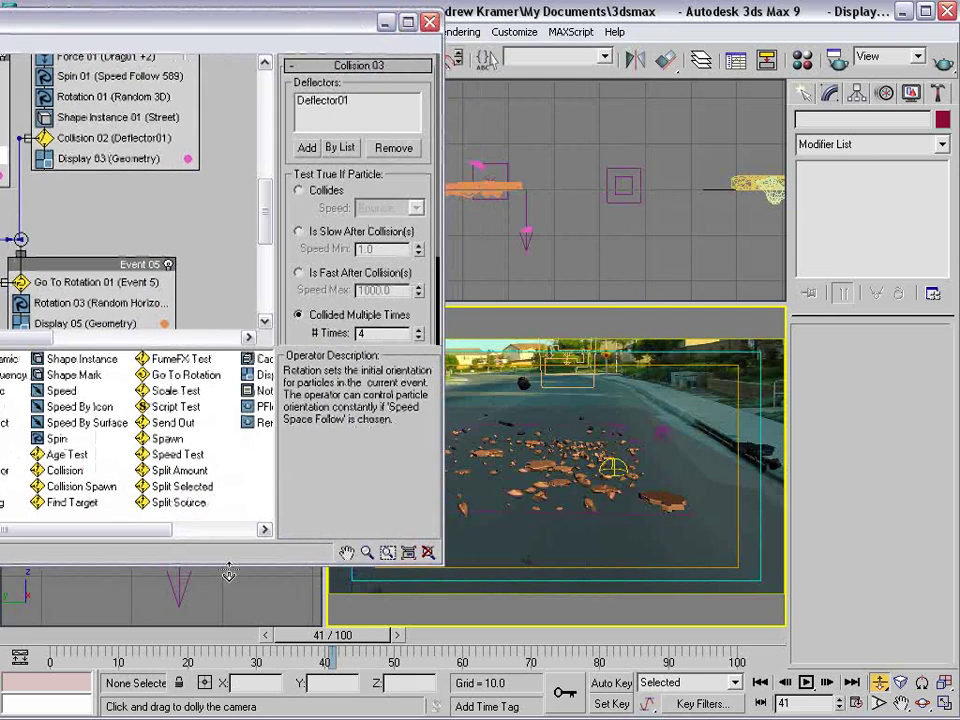
left_click_drag(313, 634, 337, 634)
- Remove the wire between the Dirt event's Collision 03 and Event 05
left_click_drag(167, 248, 175, 226)
left_click_drag(182, 20, 444, 69)
left_click(163, 328)
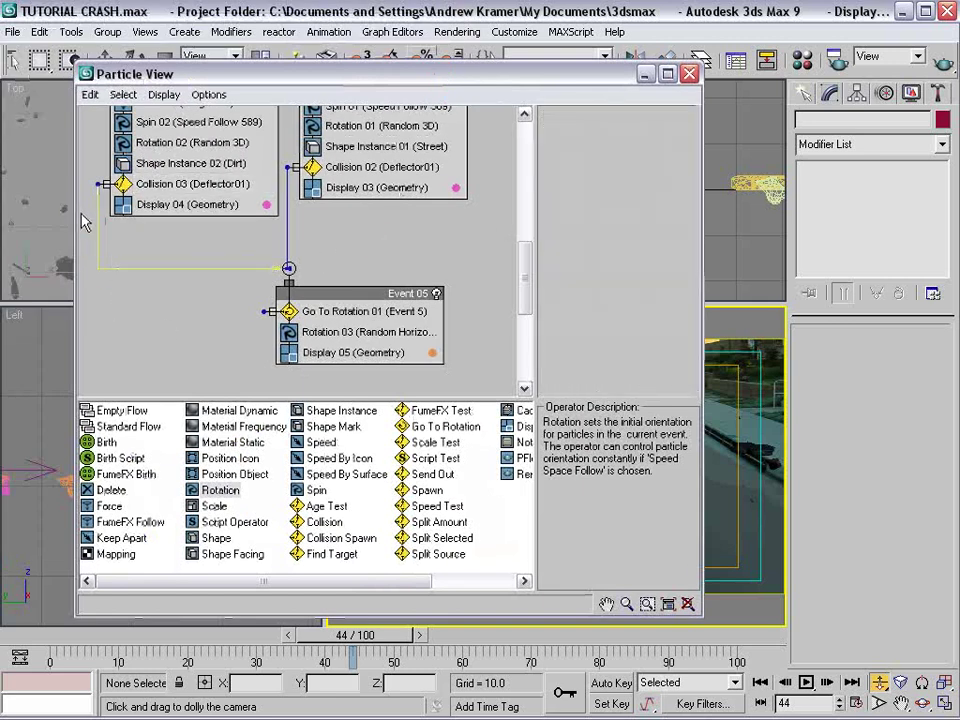
key("Delete")
- Duplicate Event 05 beneath the Dirt event, move the original aside, and wire Collision 03 to the copy
left_click(321, 296)
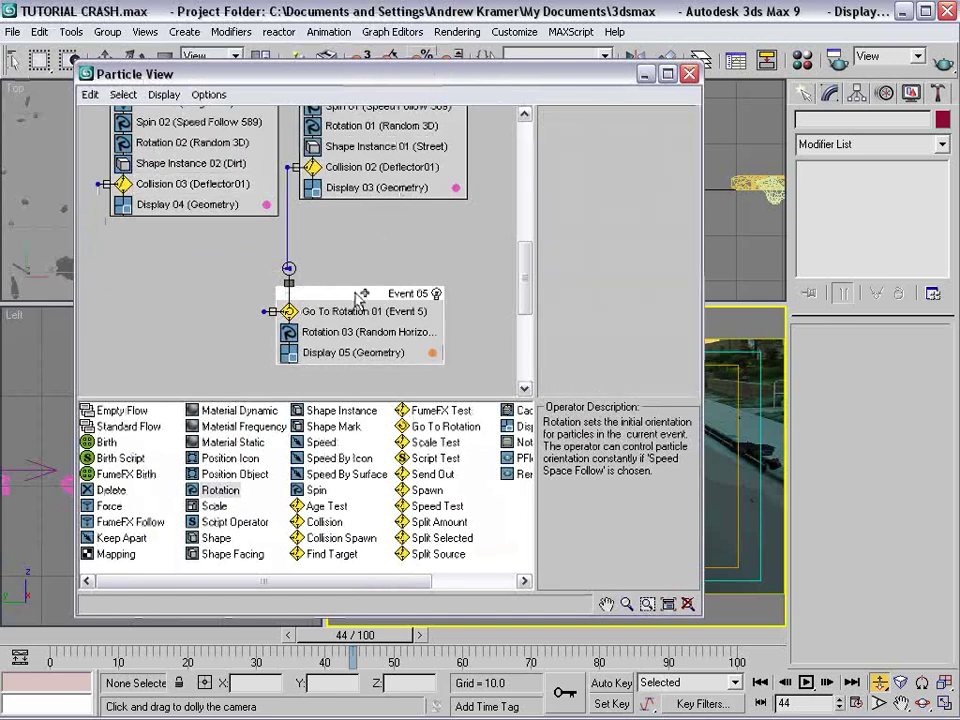
left_click_drag(360, 297, 155, 288)
left_click(322, 407)
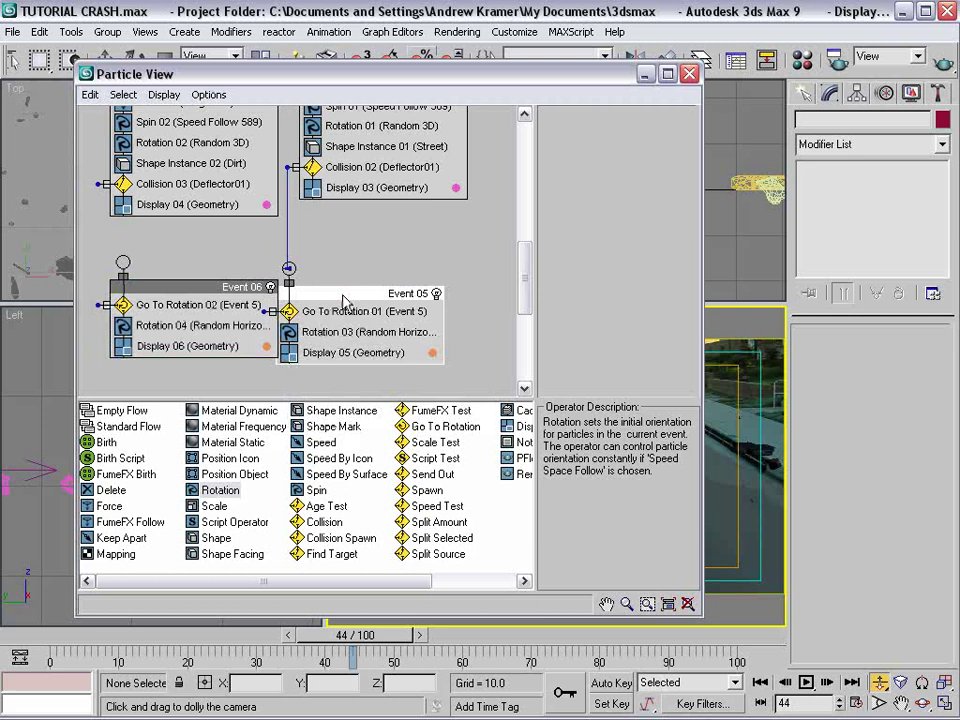
left_click_drag(343, 300, 391, 288)
left_click_drag(98, 181, 123, 262)
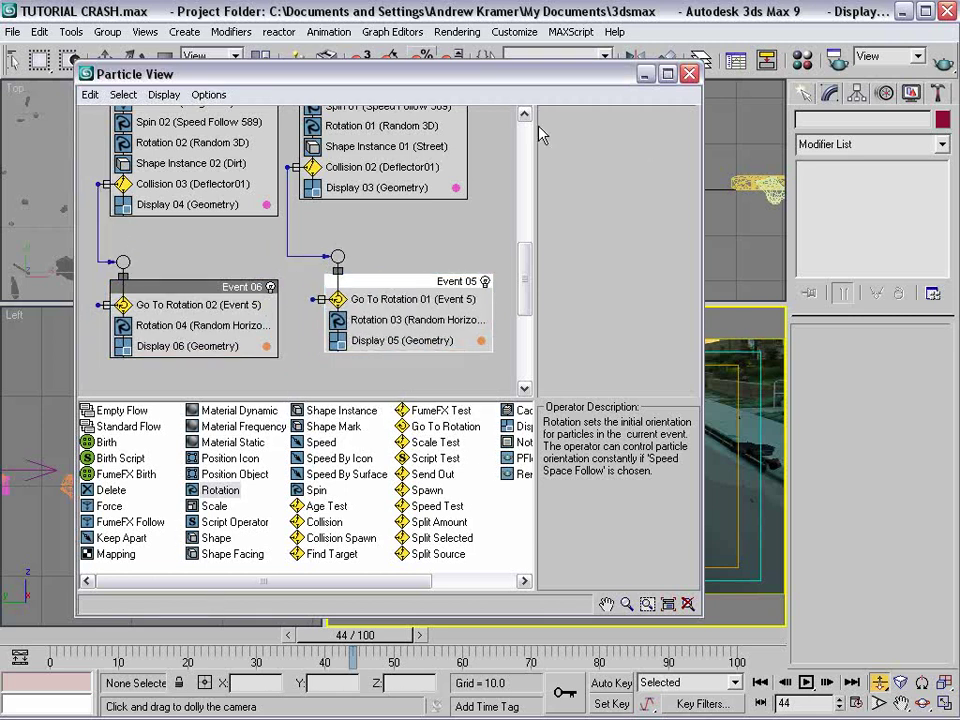
- Add a Material Static operator to both Event 06 and Event 05, between the Go To Rotation and Rotation entries
left_click_drag(553, 76, 500, 89)
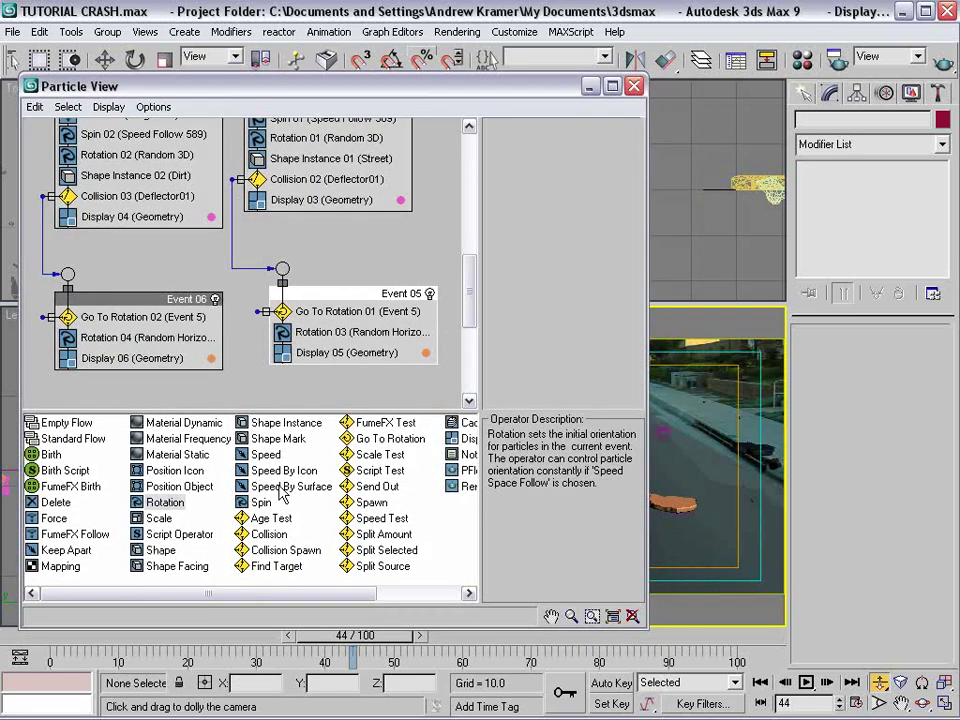
left_click_drag(158, 456, 112, 340)
left_click(112, 340)
left_click_drag(178, 460, 325, 332)
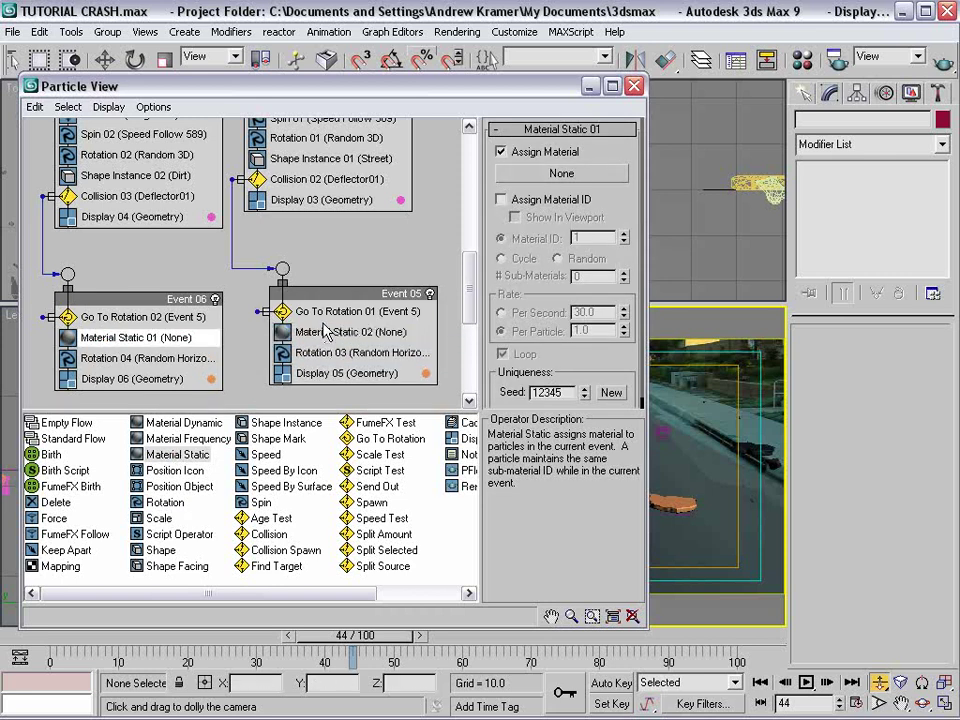
- Assign Material #27 from the Material Editor to Event 06's Material Static operator
key("m")
left_click_drag(497, 8, 457, 405)
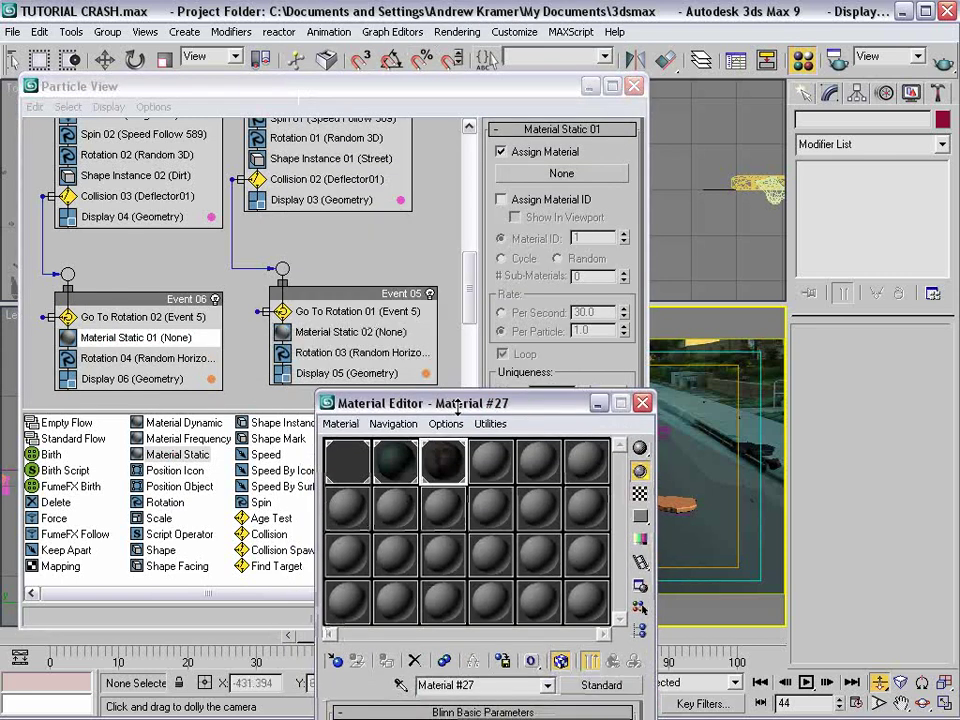
left_click(101, 337)
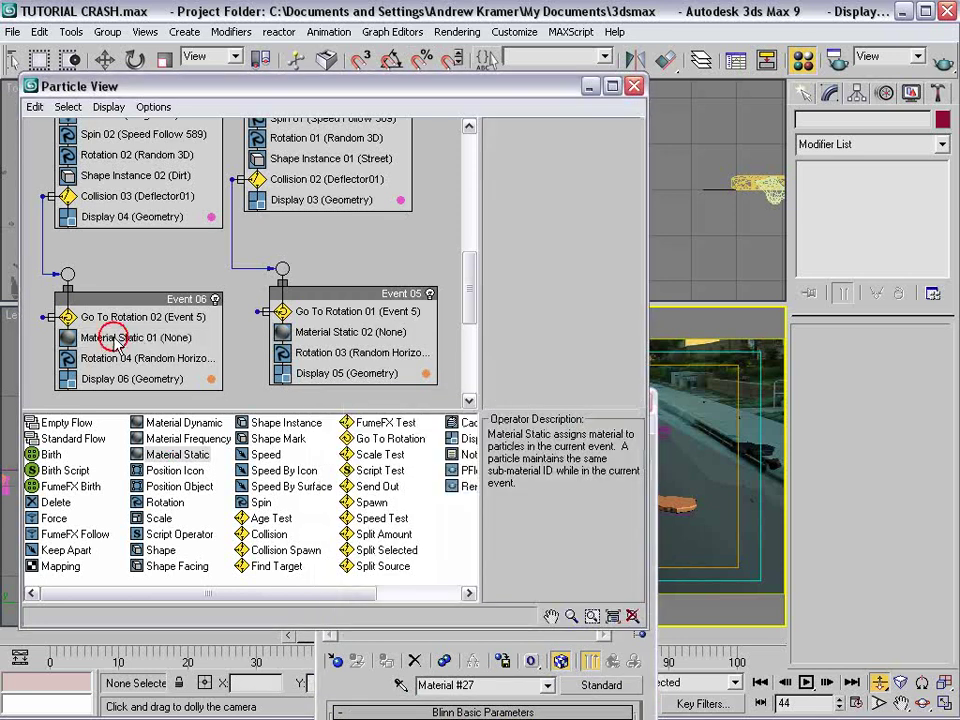
left_click(651, 405)
left_click_drag(446, 464, 550, 174)
left_click(292, 412)
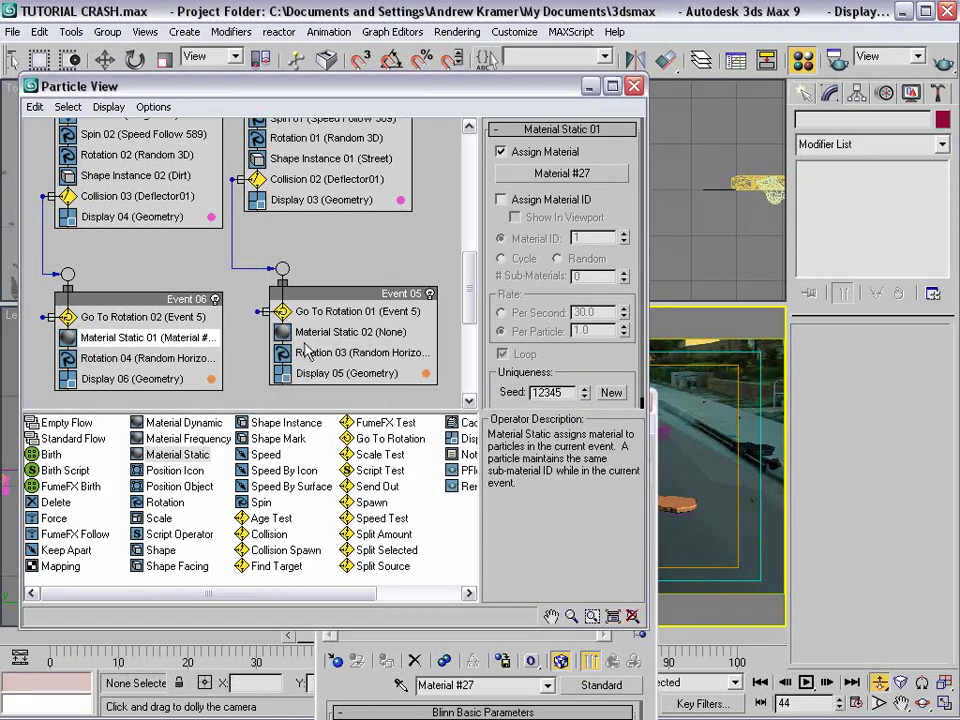
- Assign Material #26 from the Material Editor to Event 05's Material Static operator
left_click(323, 337)
key("m")
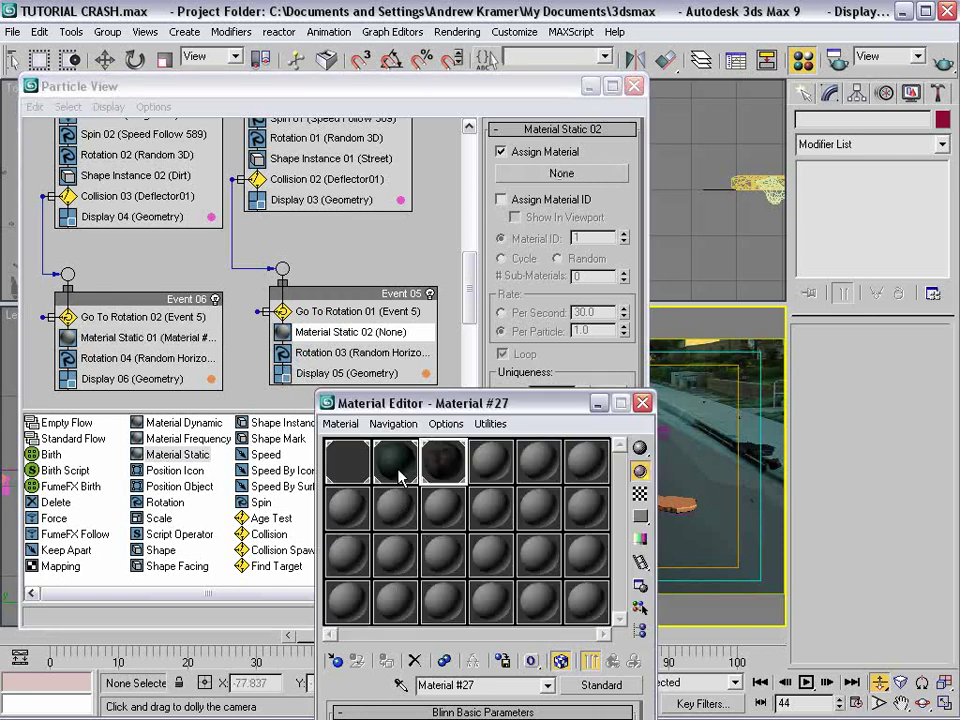
left_click_drag(565, 175, 565, 175)
left_click(289, 416)
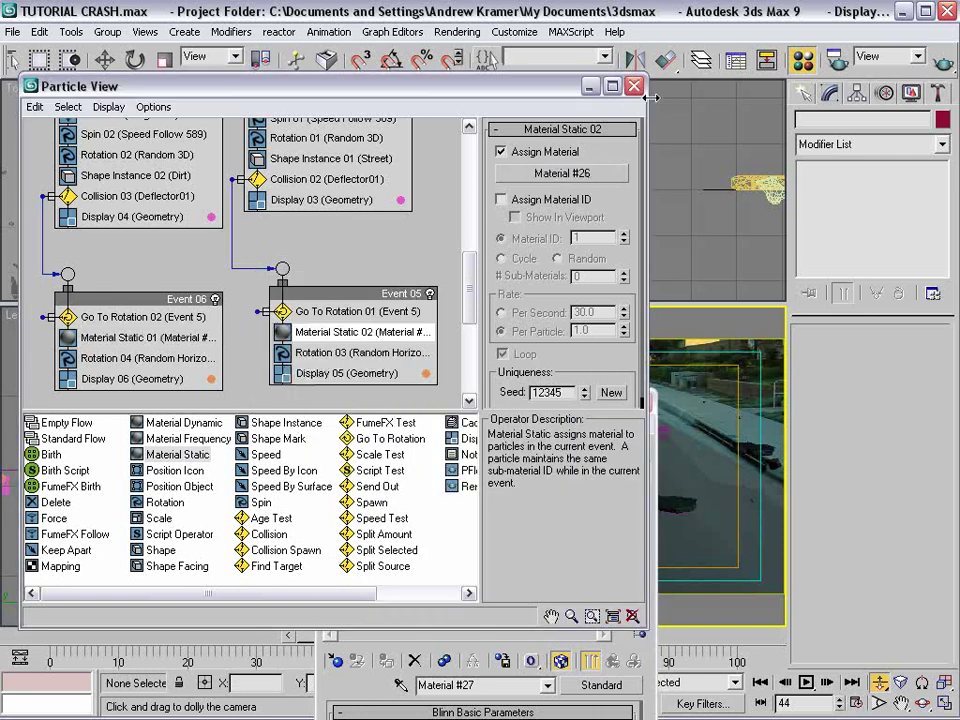
- Close Particle View and the Material Editor, and scrub to frame 14 to check the textured debris through the camera
left_click(634, 86)
left_click(642, 403)
right_click(678, 374)
left_click(695, 392)
left_click_drag(208, 636, 125, 670)
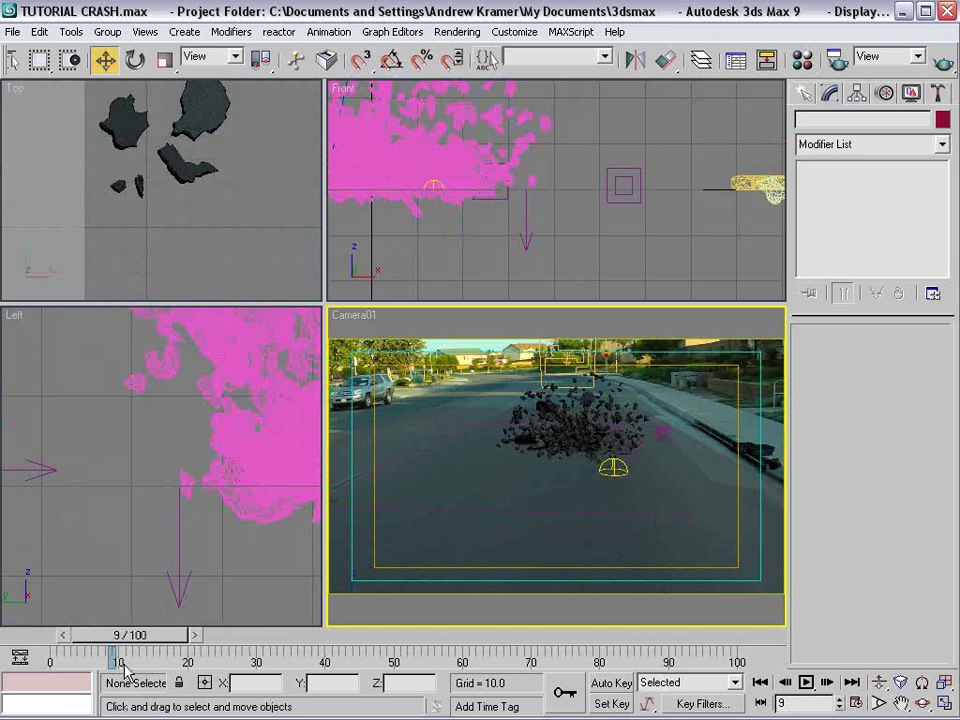
left_click_drag(107, 637, 156, 645)
key("w")
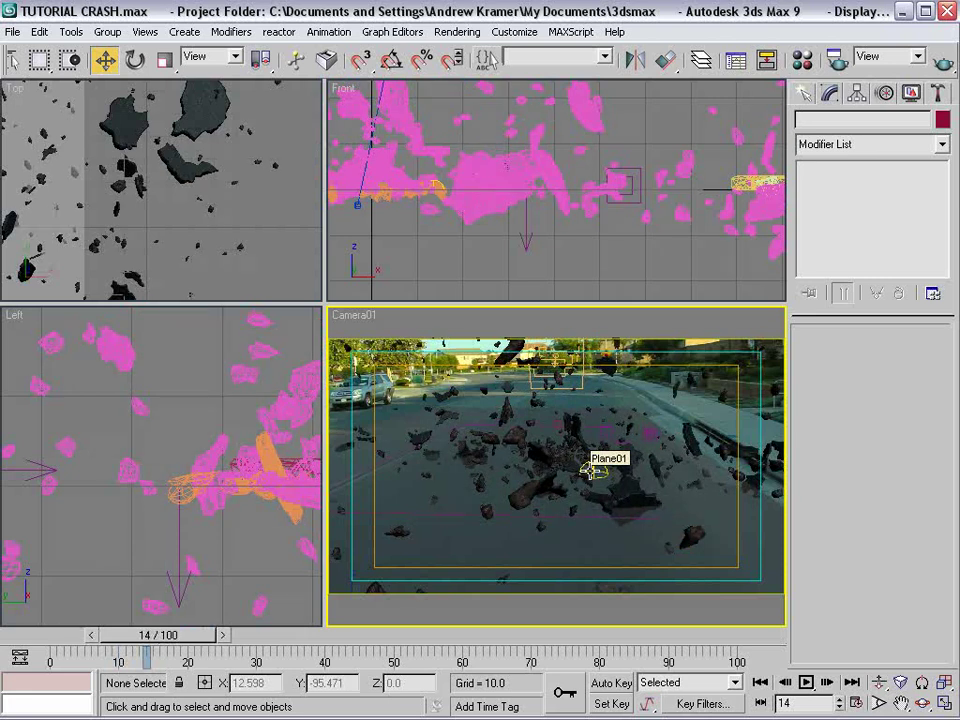
- Set the scale of Event 03's Street shape instance to 85% and scrub to frame 12
key("6")
left_click_drag(236, 323, 236, 180)
left_click_drag(250, 382, 228, 262)
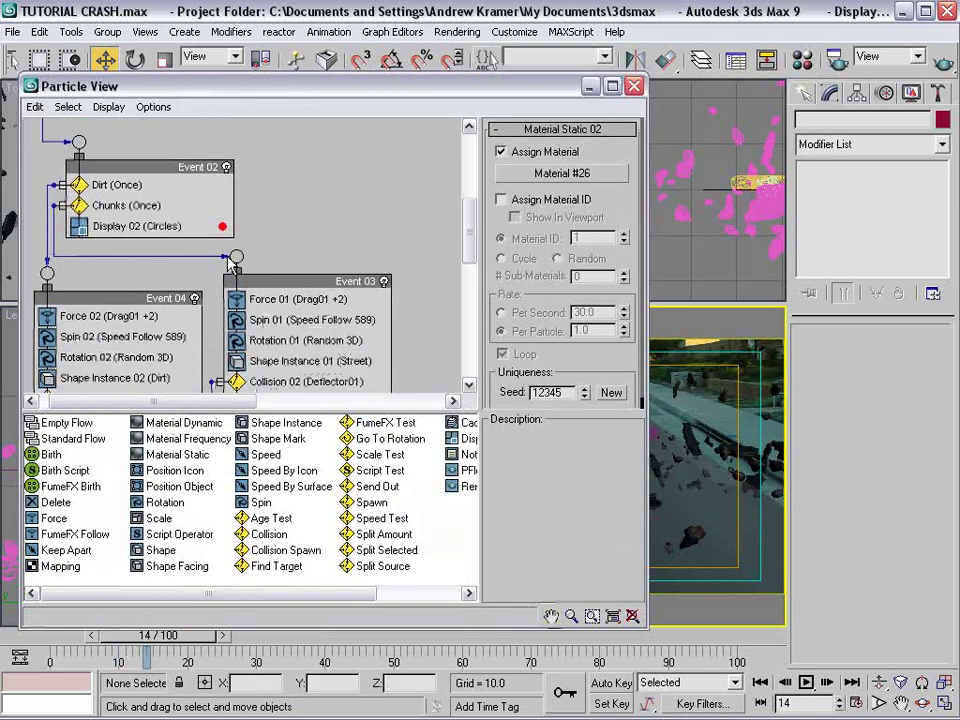
left_click(282, 362)
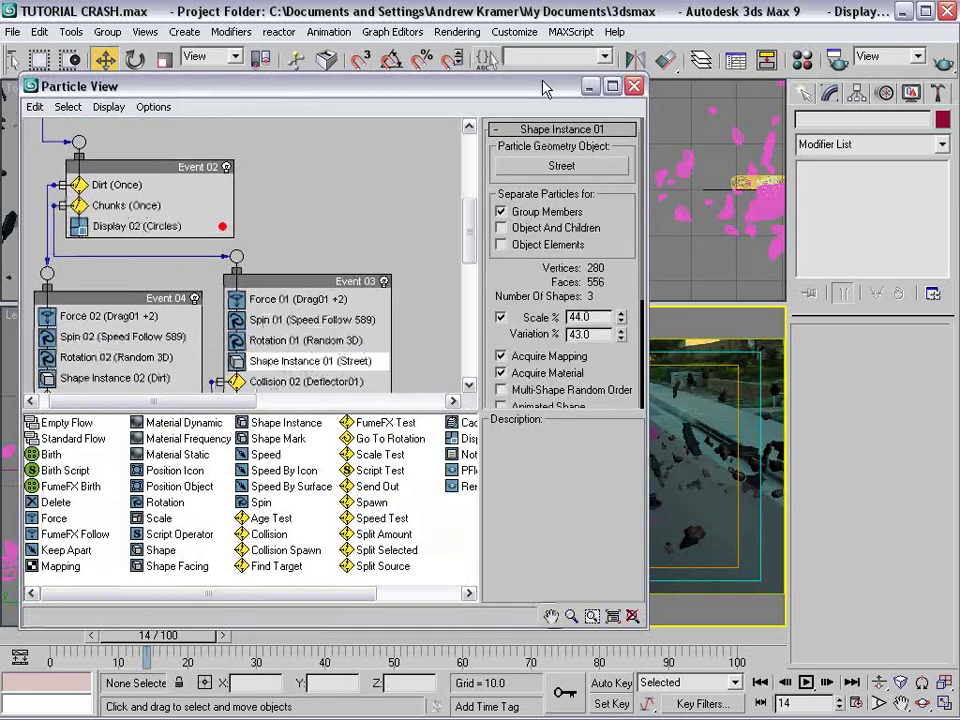
left_click_drag(545, 88, 385, 74)
left_click_drag(460, 304, 471, 280)
mouse_move(181, 643)
left_mouse_down()
mouse_move(121, 643)
mouse_move(199, 643)
mouse_move(169, 643)
left_mouse_up()
- Play back the explosion from the start to frame 38 and close Particle View to check the larger chunks
left_click(806, 682)
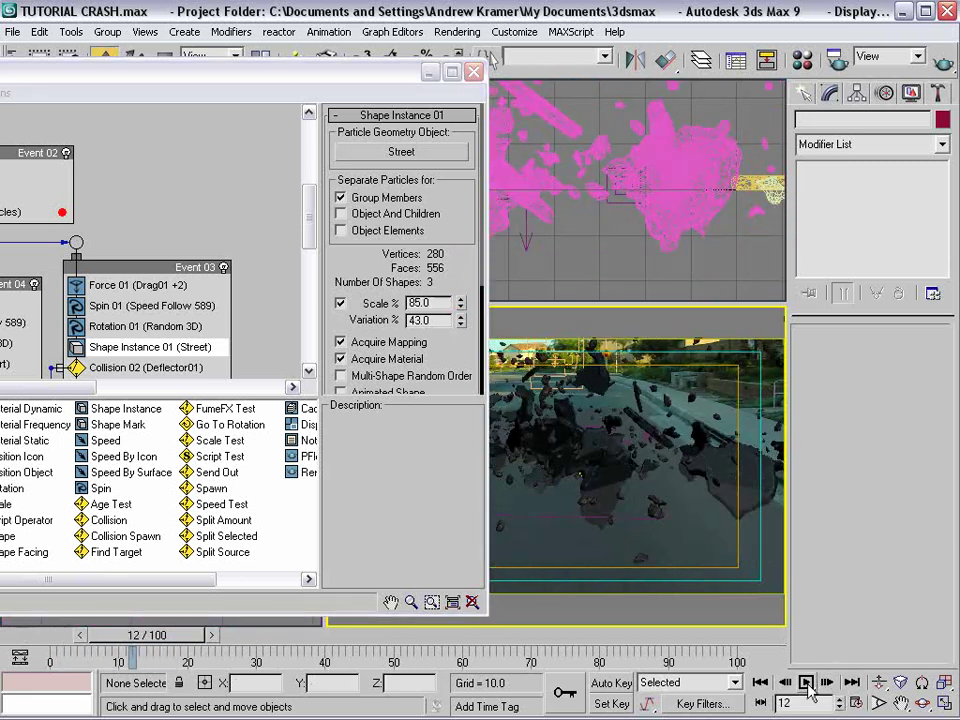
left_click(786, 682)
left_click(806, 682)
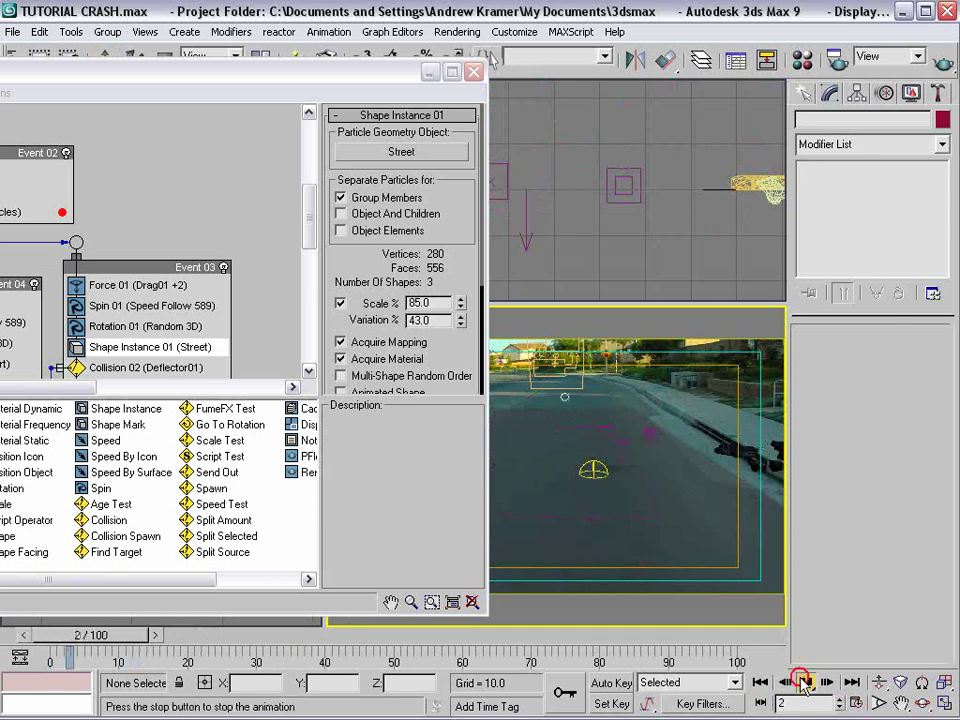
left_click(806, 682)
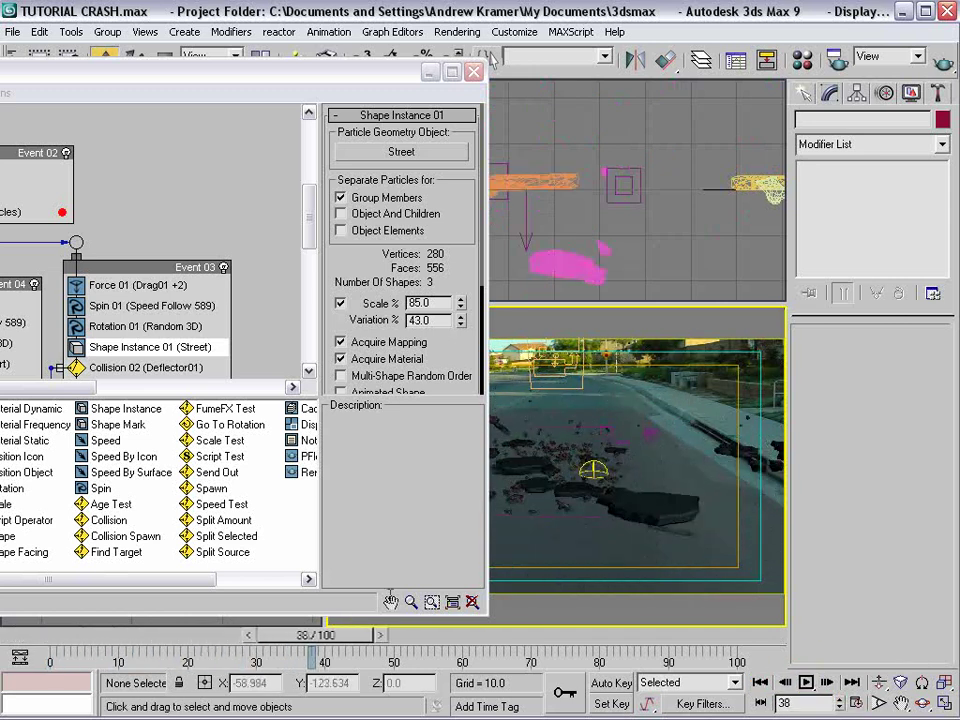
left_click(474, 71)
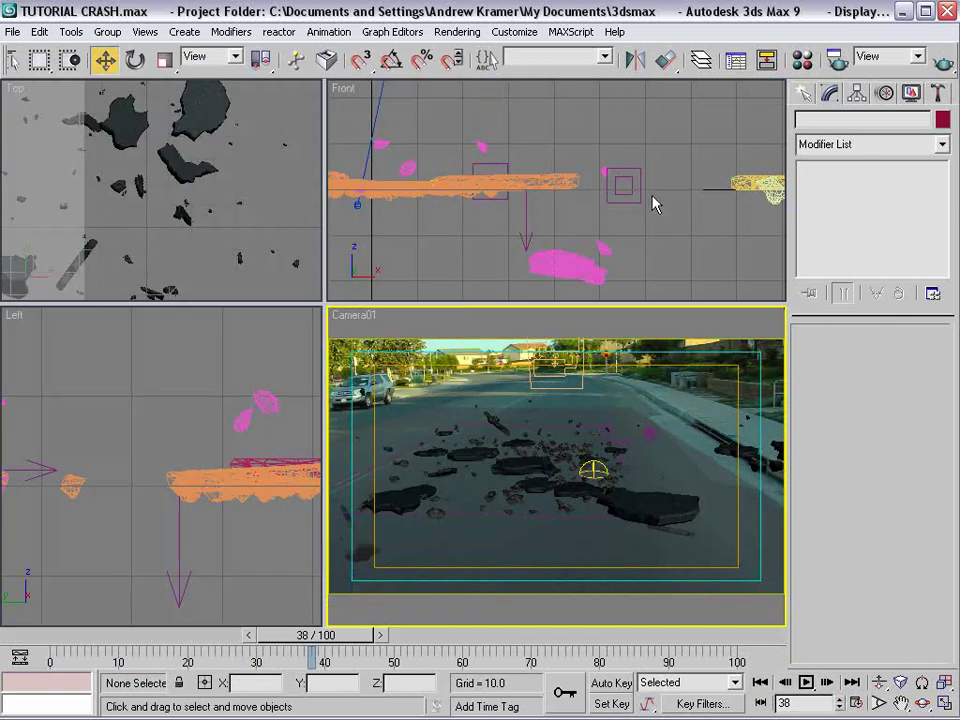
- Set Gravity01's strength to 0.64 and Drag01's linear damping to 8 on the X, Y and Z axes
left_click(524, 213)
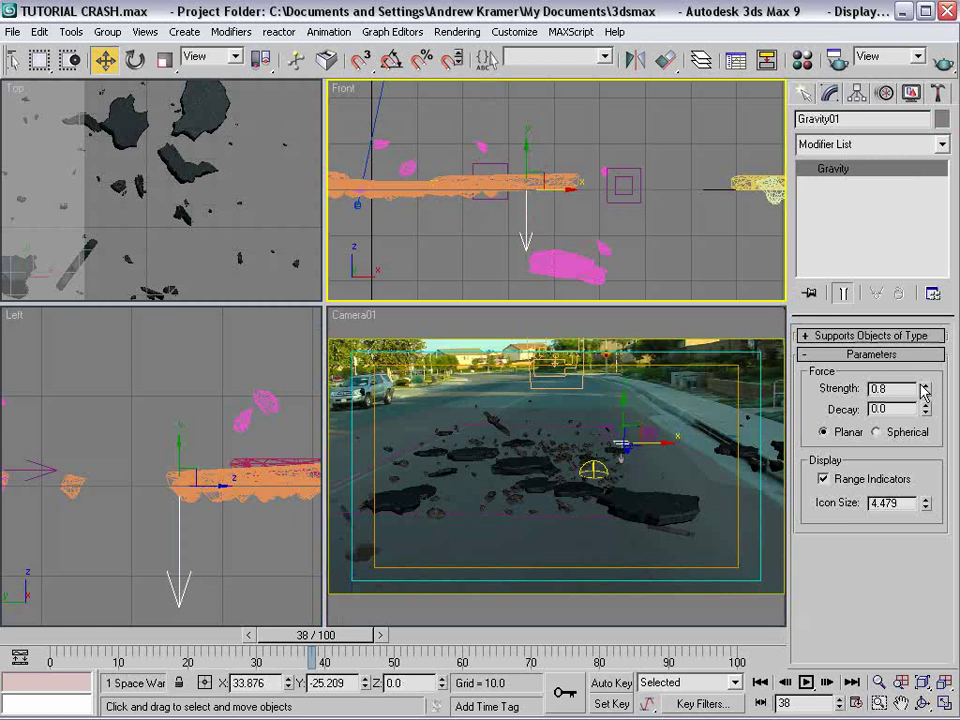
left_click_drag(926, 386, 918, 398)
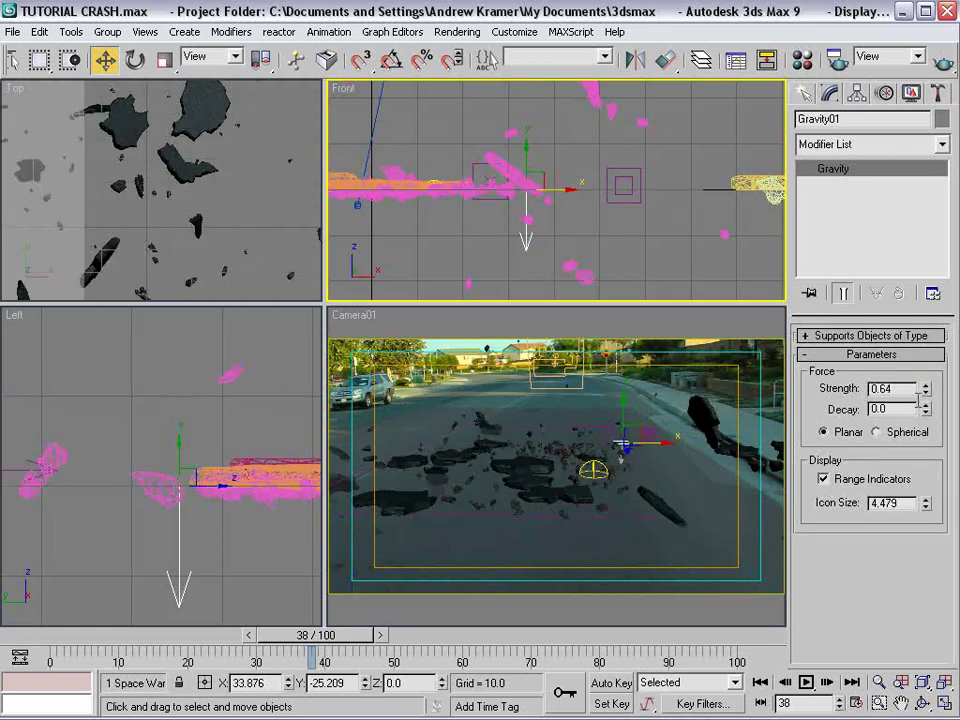
left_click(638, 177)
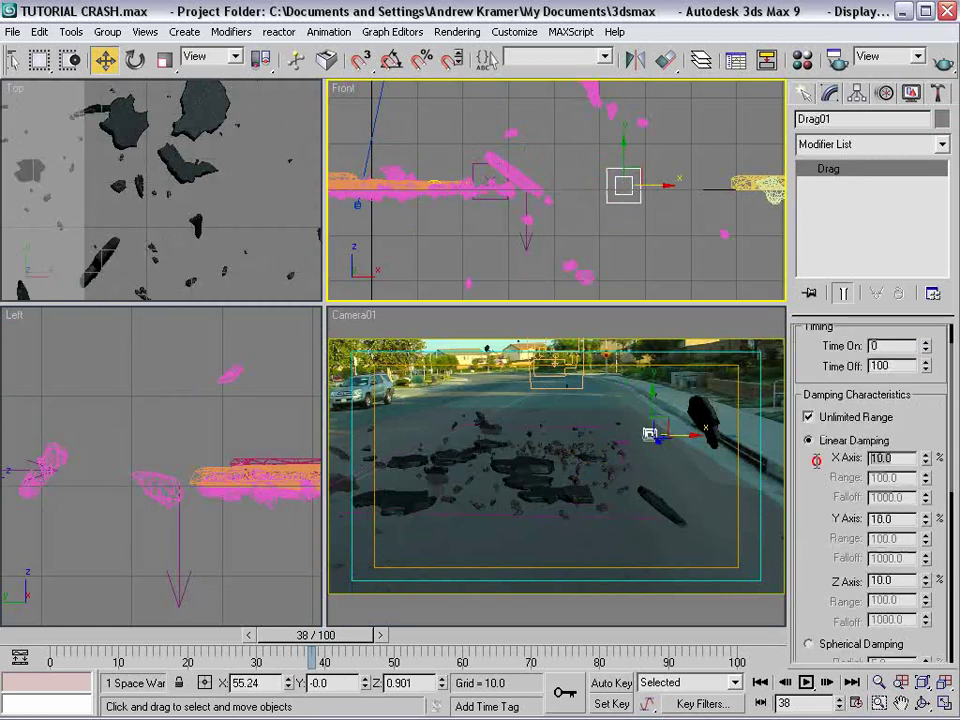
type("8")
key("Tab")
type("8")
key("Tab")
type("8")
key("Return")
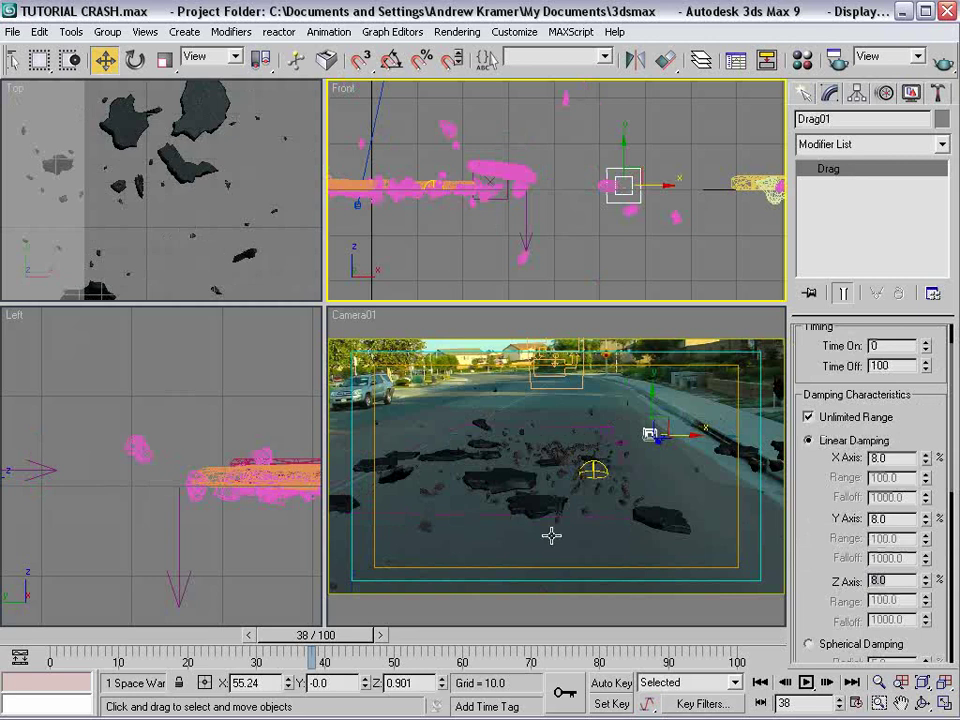
- Set Deflector01's bounce to 0.65 and scrub to frame 12
left_click(586, 426)
type(".65")
key("Return")
left_click_drag(316, 635, 146, 635)
- Set the inherited speed of Event 02's Chunks spawn to 255% and minimize Particle View
key("6")
scroll(340, 140, "down", 5)
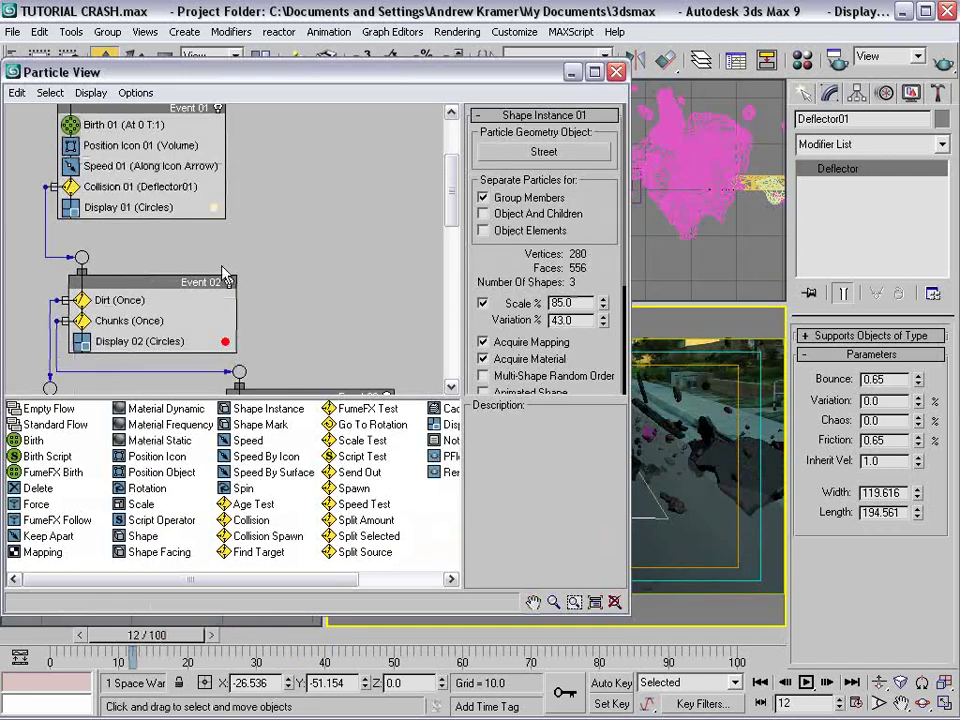
left_click(110, 264)
left_click(108, 285)
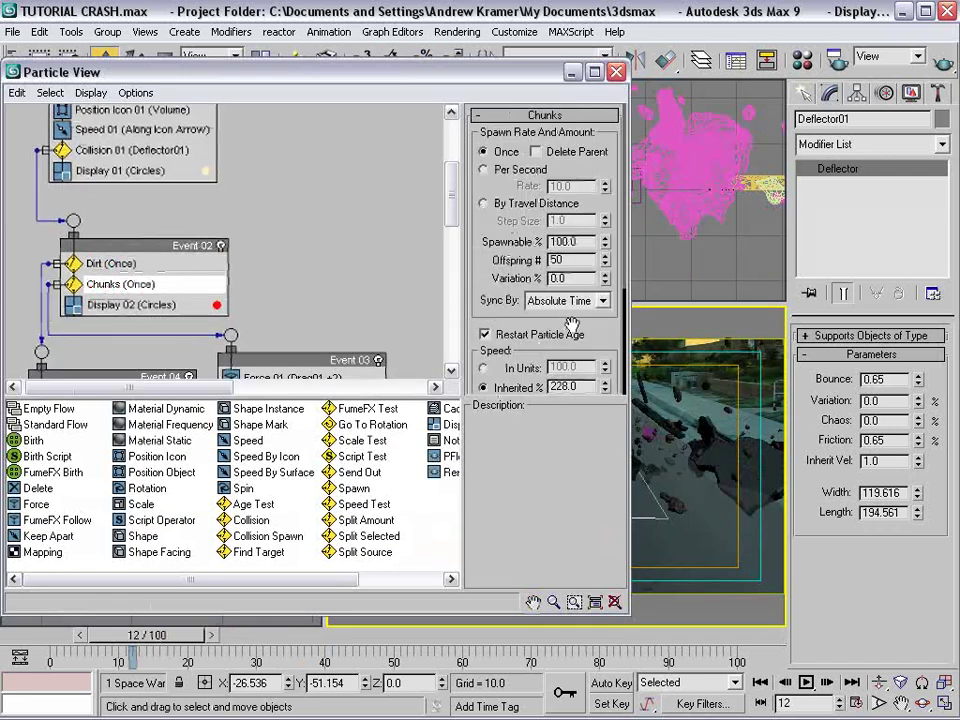
left_click_drag(571, 326, 580, 168)
mouse_move(607, 229)
left_mouse_down()
mouse_move(603, 208)
mouse_move(604, 216)
left_mouse_up()
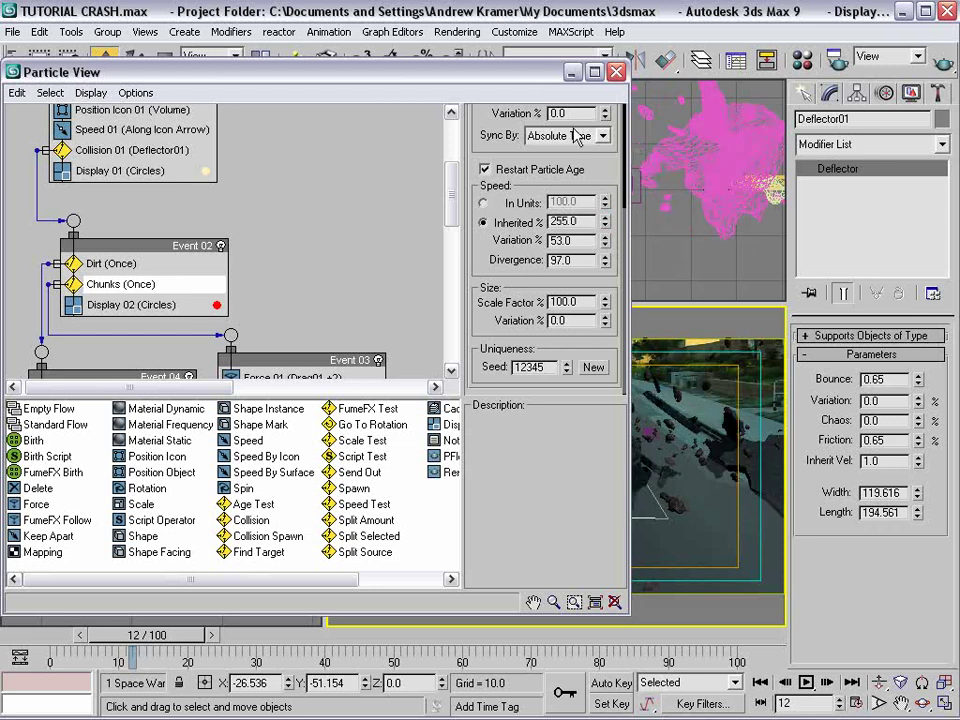
left_click(572, 74)
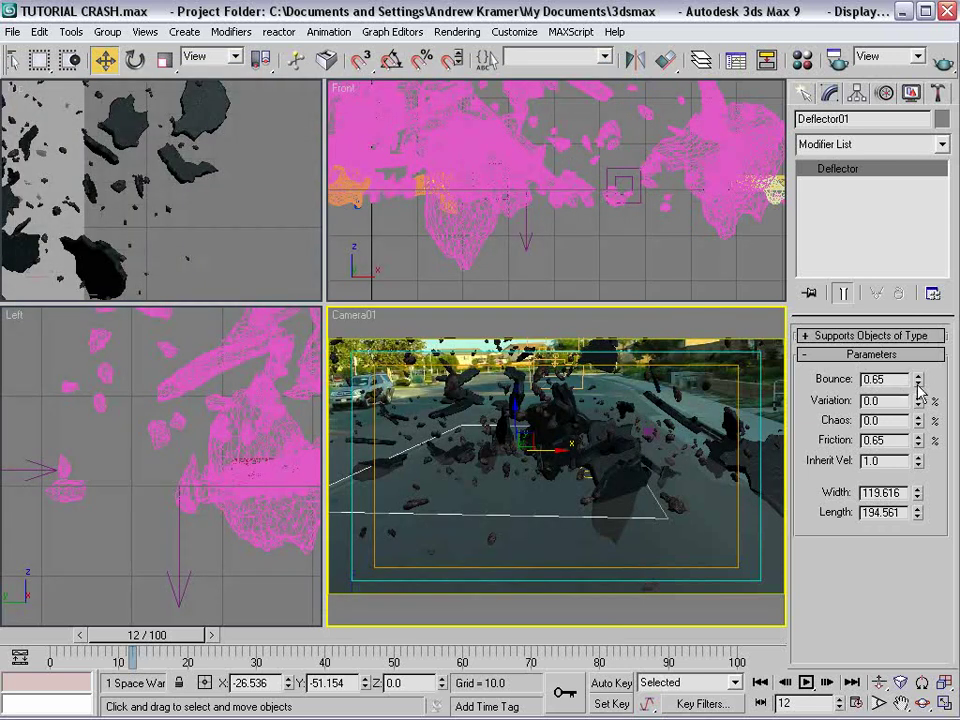
- Set Deflector01's bounce to 0.86 and scrub from frame 4 to frame 82 to check the explosion
left_click_drag(922, 384, 918, 350)
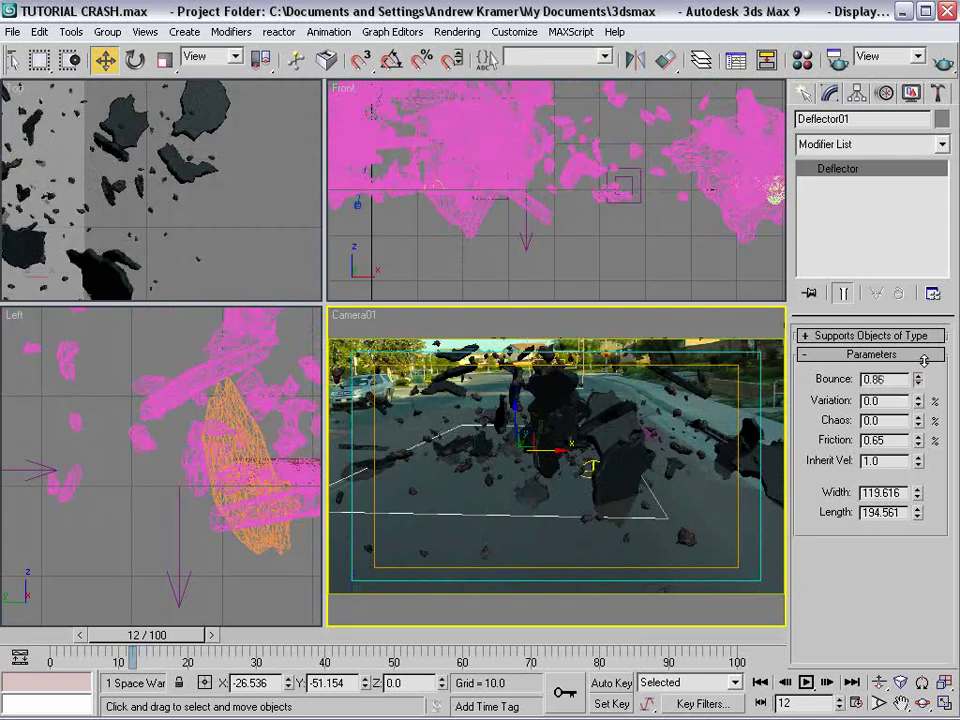
left_click_drag(200, 632, 118, 634)
key("w")
left_click(628, 385)
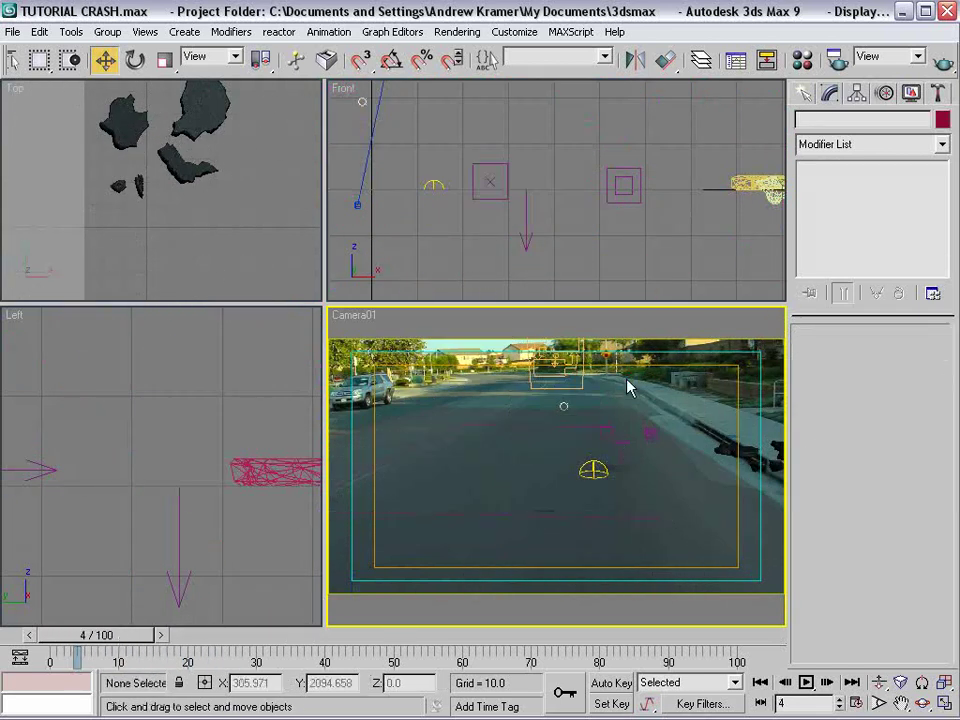
left_click(630, 390)
left_click(650, 390)
left_click_drag(125, 634, 620, 648)
- Wire Event 04's Collision 03 to Event 06 and set its number of collisions to 3
key("6")
scroll(171, 300, "down", 5)
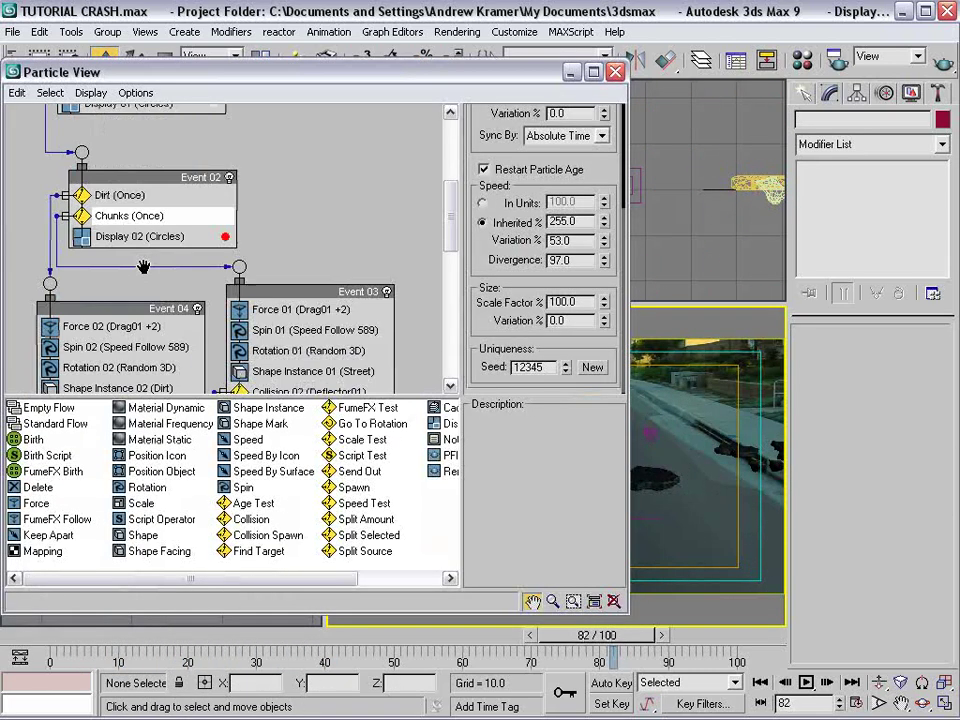
scroll(165, 205, "down", 3)
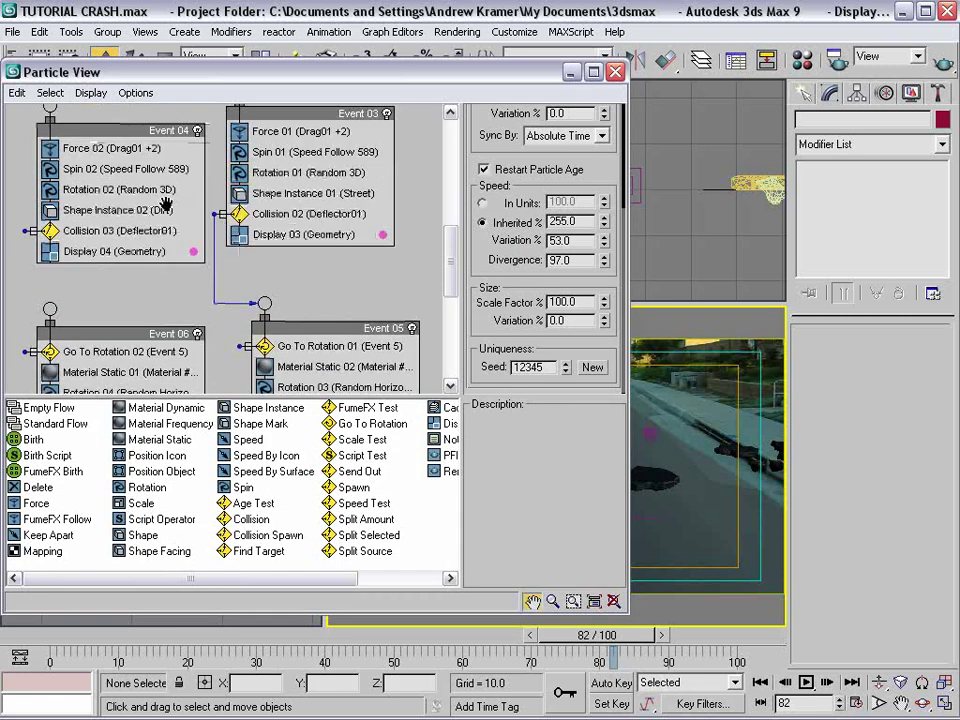
left_click_drag(48, 307, 50, 307)
left_click(47, 232)
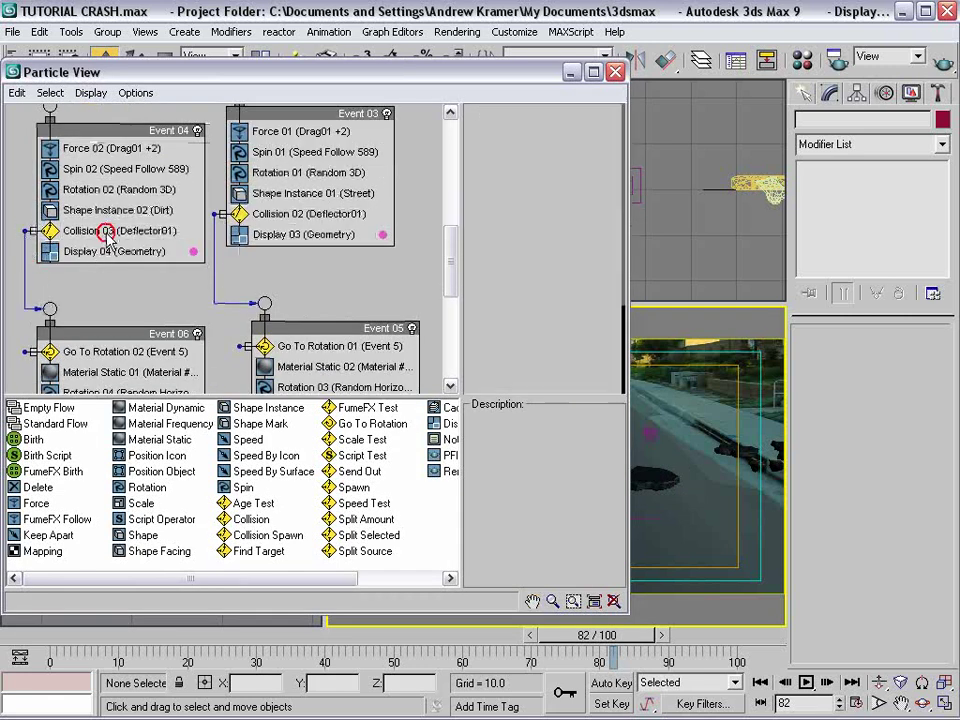
left_click(604, 388)
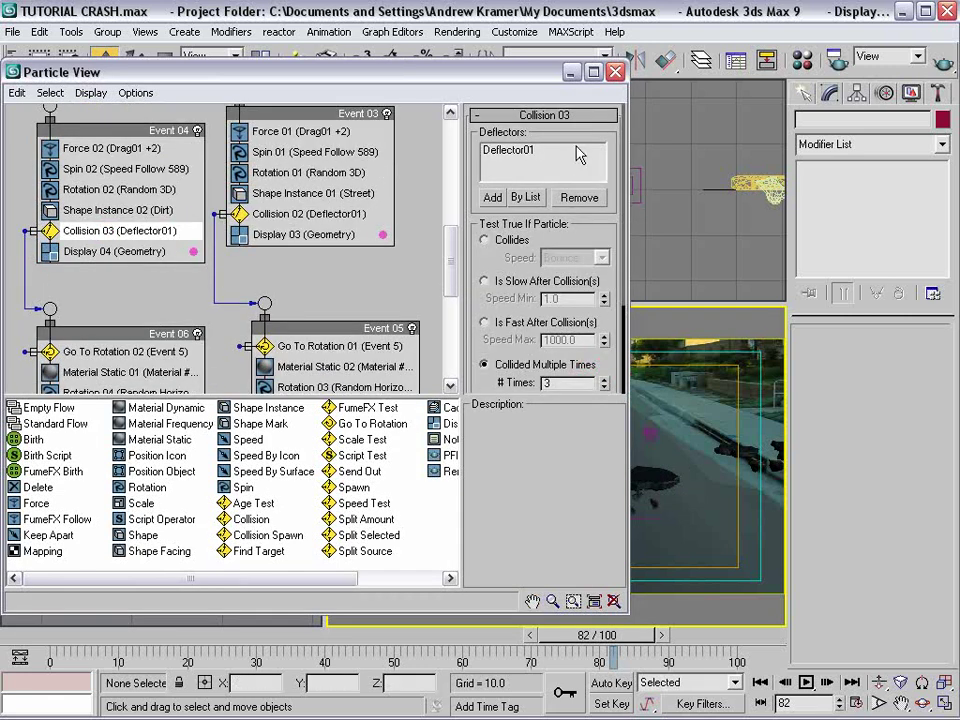
- Close Particle View and scrub to frame 17 to check the flying chunks through the camera
left_click(615, 72)
left_click_drag(206, 634, 210, 575)
left_click(585, 645)
key("w")
mouse_move(654, 476)
left_mouse_down()
mouse_move(636, 448)
mouse_move(639, 491)
mouse_move(652, 490)
left_mouse_up()
right_click(653, 489)
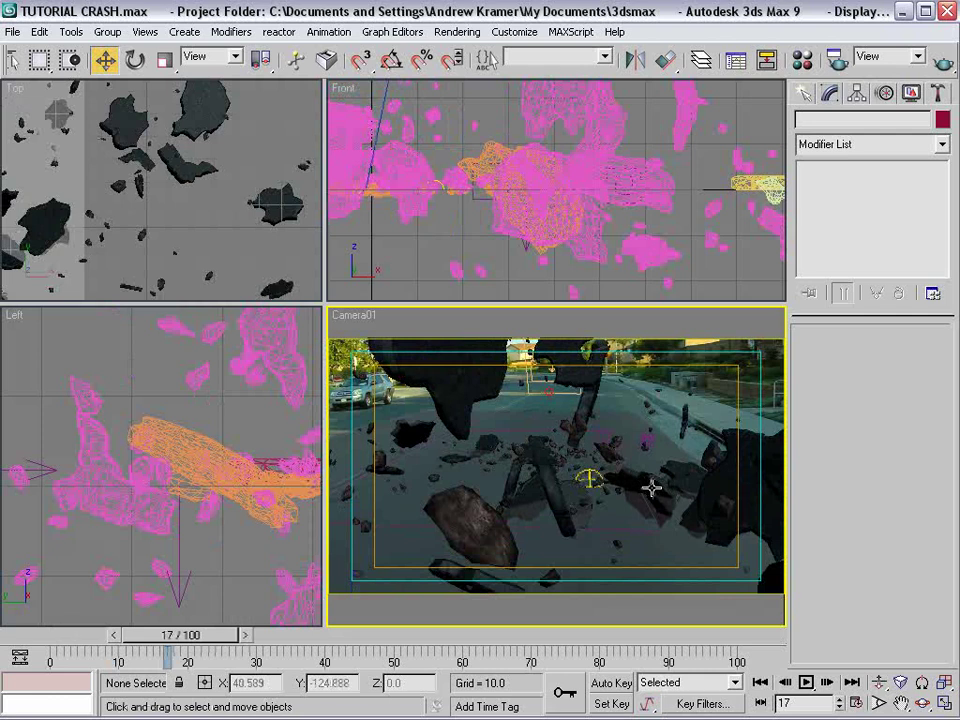
- Dolly Camera01 back from the debris and scrub to frame 55 to check how the pieces settle
left_click(881, 685)
left_click_drag(570, 398, 439, 542)
left_click_drag(180, 637, 430, 647)
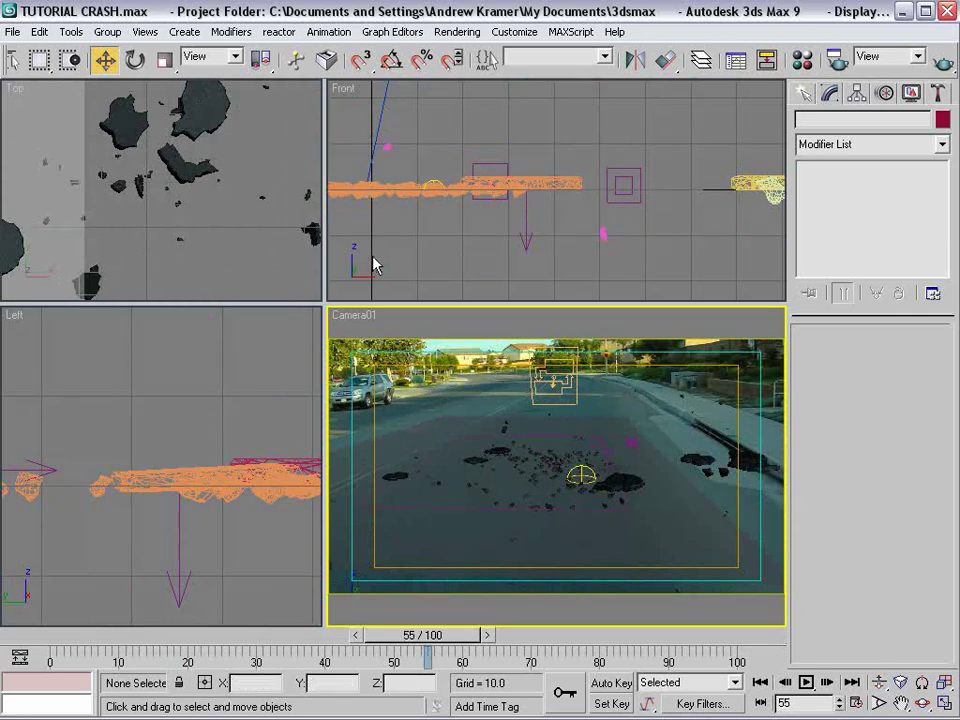
- Set Event 04's object motion blur to Image in Particle View
key("6")
scroll(140, 262, "down", 6)
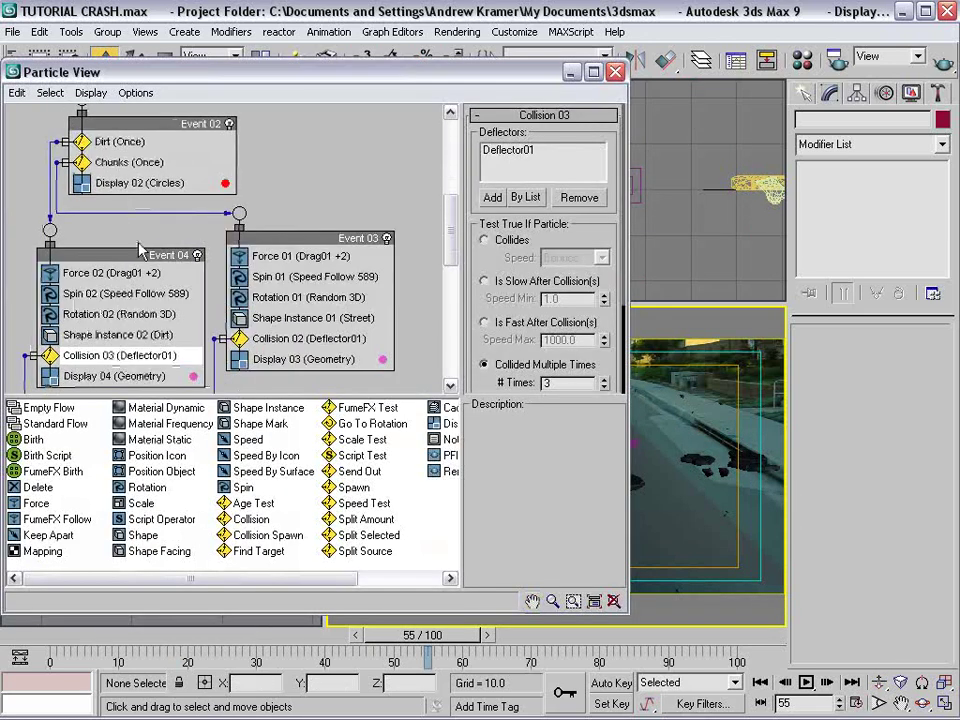
left_click_drag(178, 306, 144, 309)
left_click(88, 262)
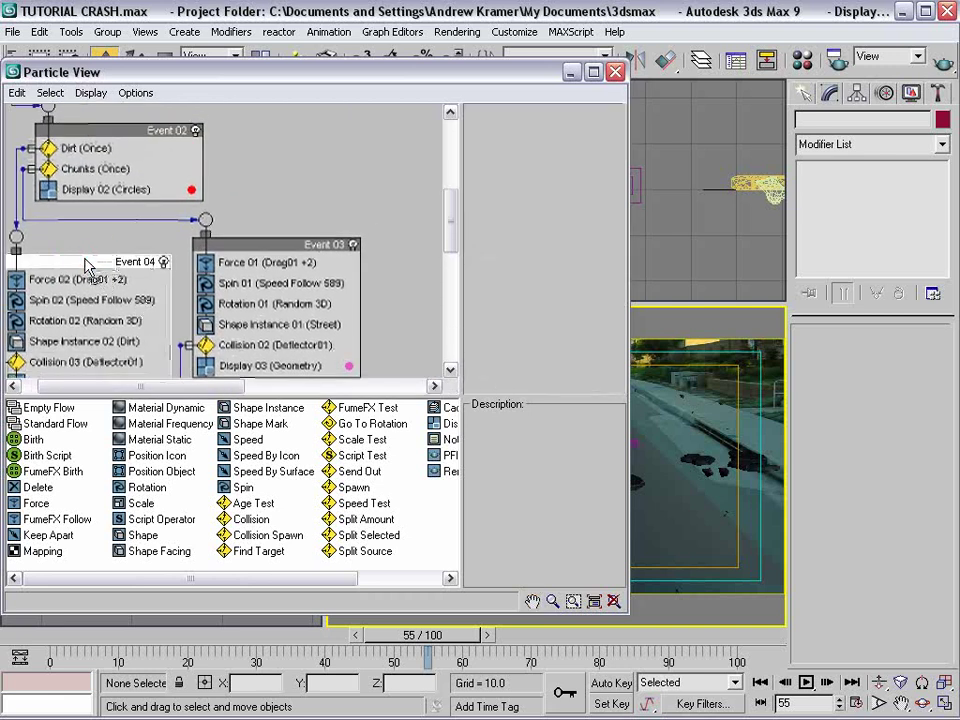
right_click(86, 259)
left_click(128, 477)
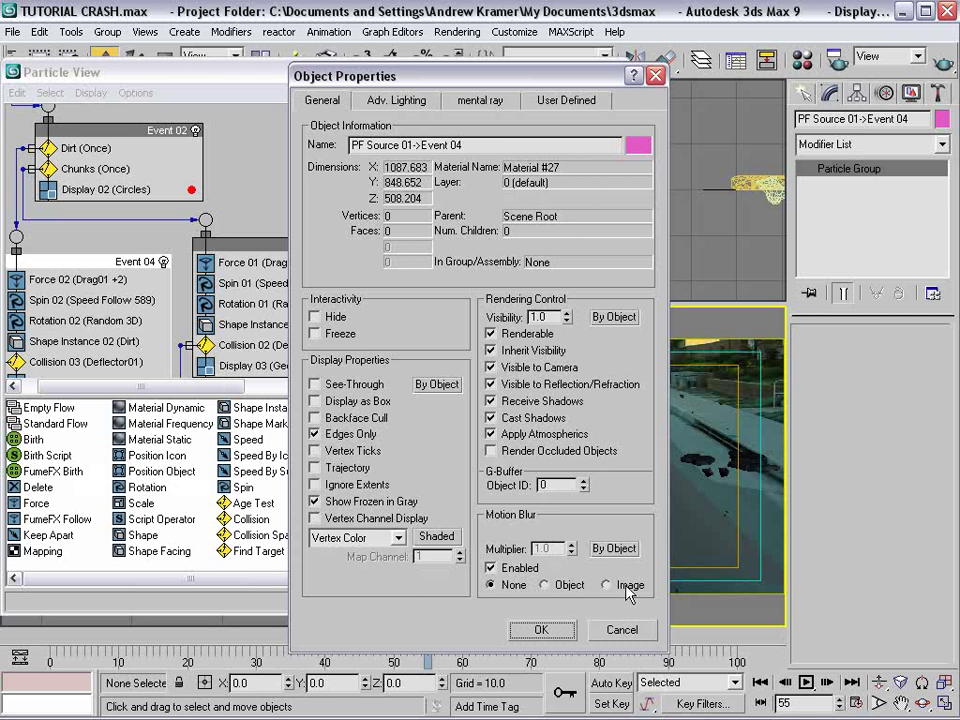
left_click(541, 629)
- Set Event 03's object motion blur to Image in its properties
left_click(210, 224)
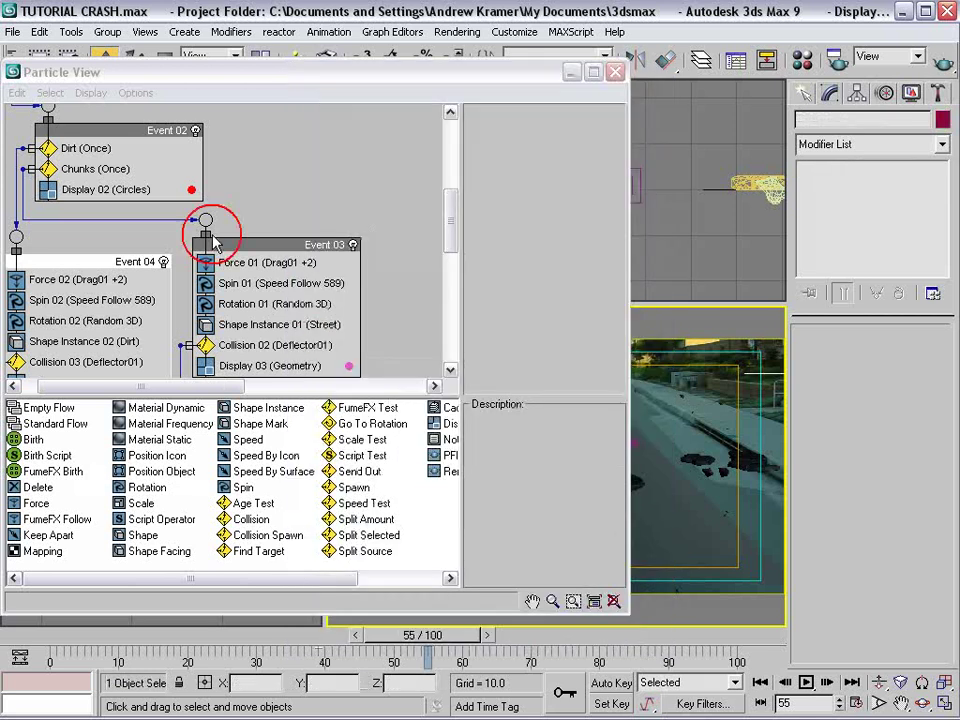
right_click(231, 246)
left_click(275, 462)
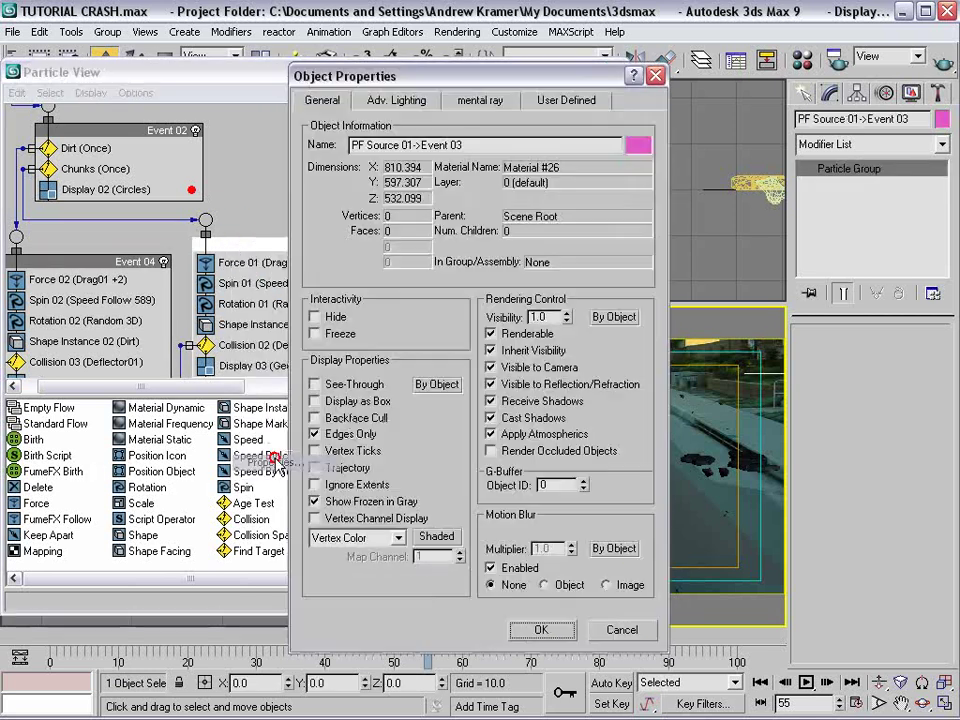
left_click(606, 585)
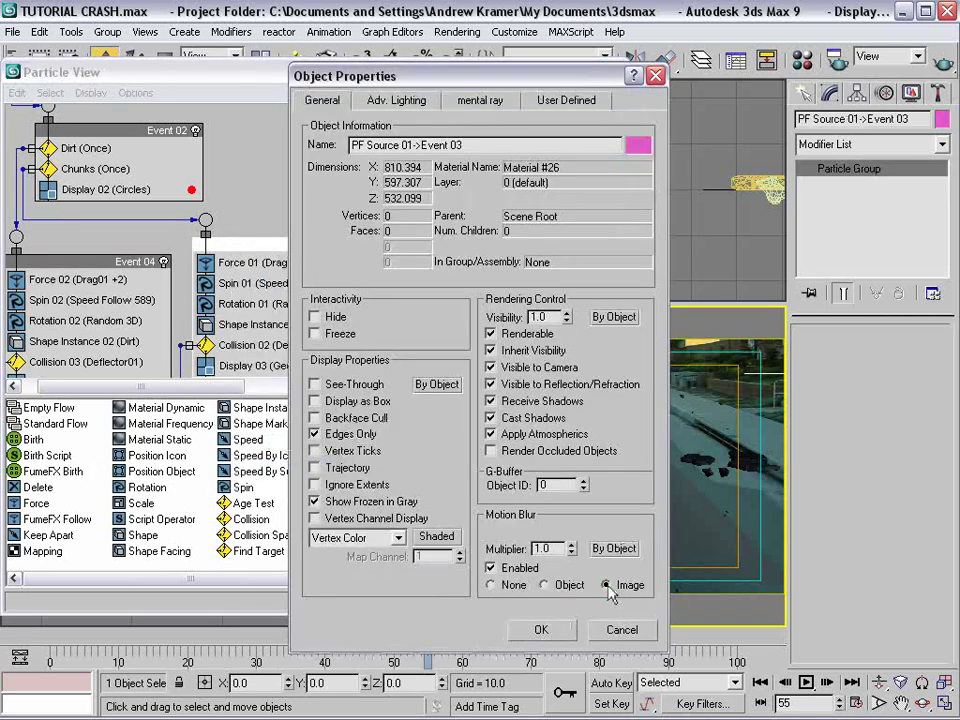
left_click(553, 637)
- Close Particle View, scrub to frame 14 and move the Sky01 light clear of the debris to about X 200
left_click(615, 71)
left_click_drag(227, 635, 165, 635)
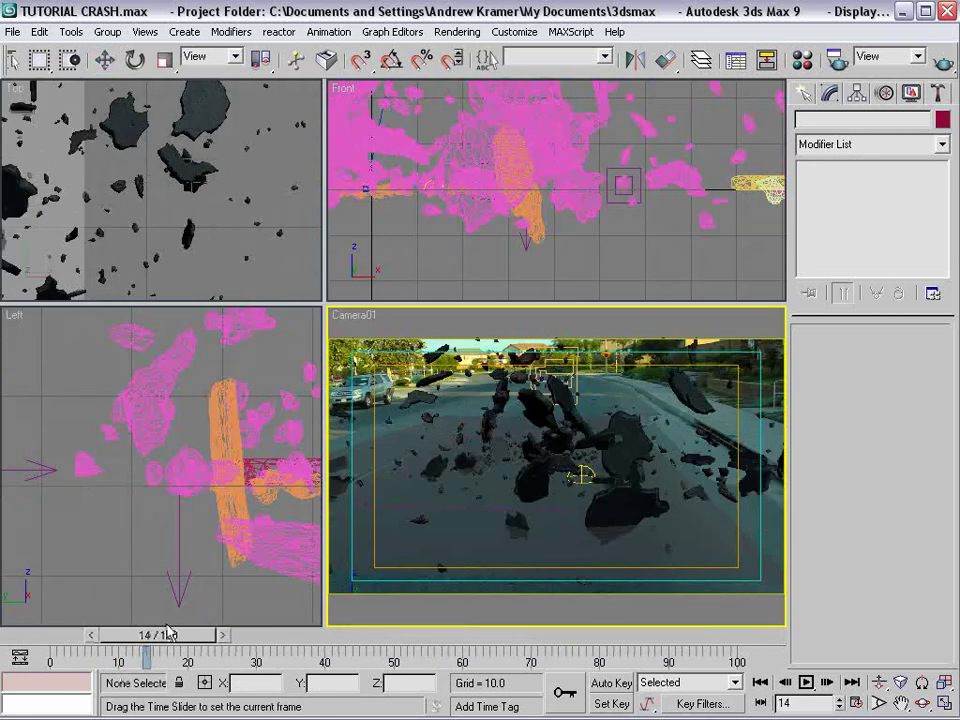
key("w")
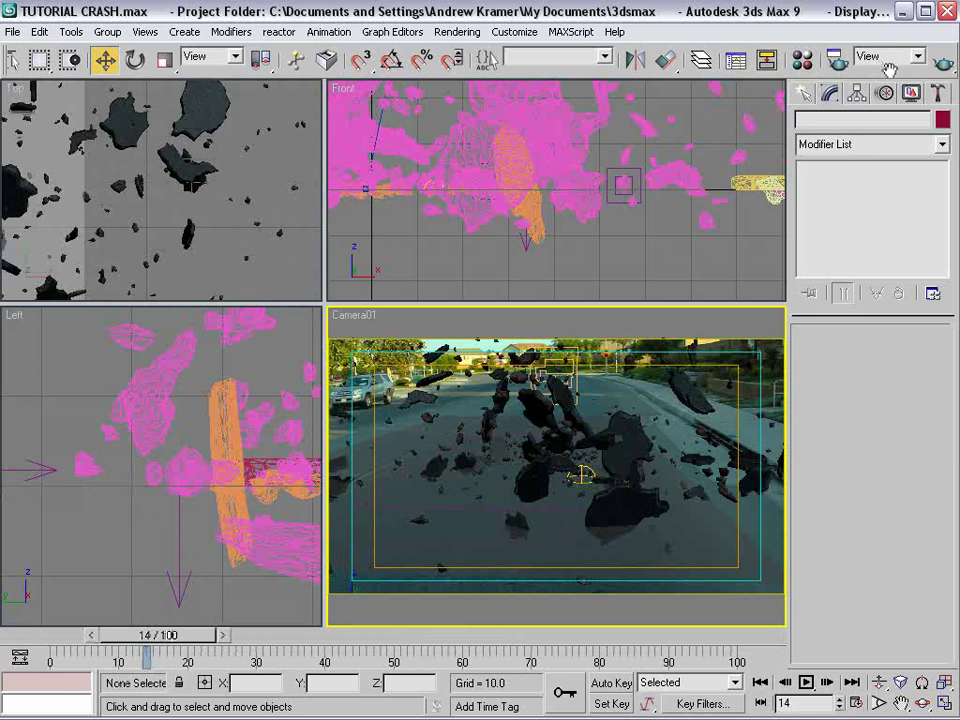
scroll(557, 225, "down", 5)
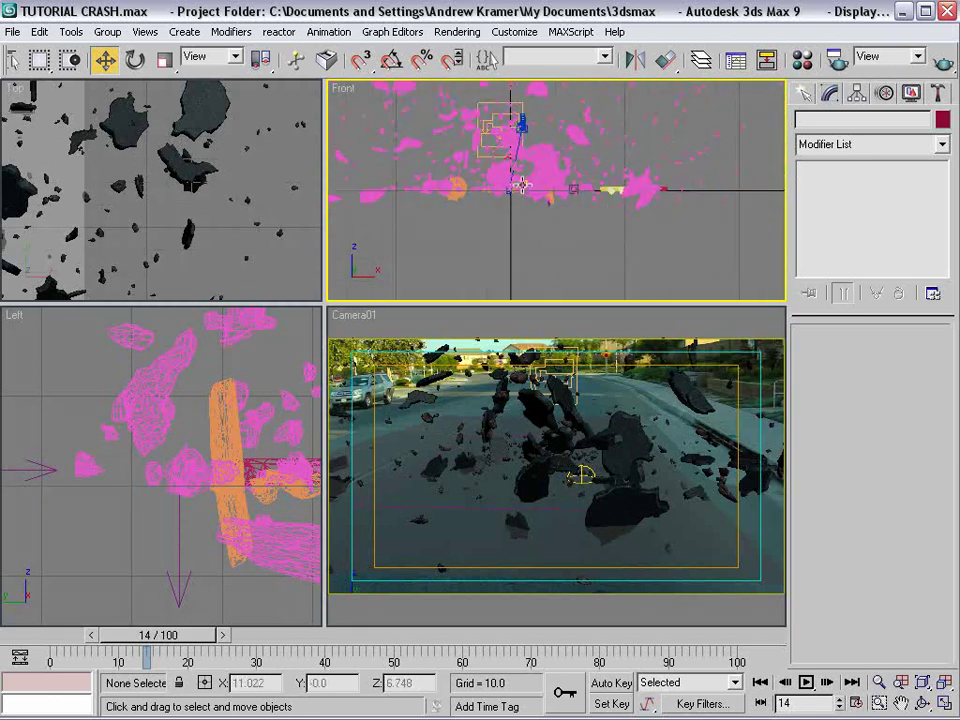
left_click(522, 184)
left_click_drag(551, 188, 768, 197)
left_click_drag(702, 208, 595, 218)
- Render frame 14 through Camera01 to check the motion blur on the flying debris, and close the render
left_click(655, 387)
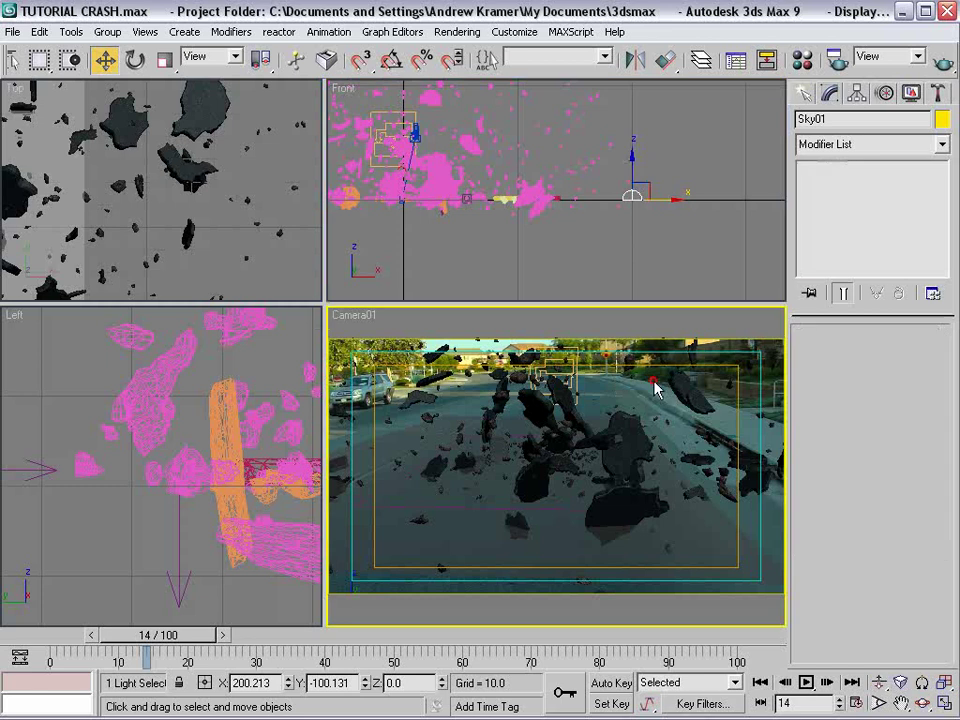
right_click(656, 398)
left_click(662, 406)
key("F9")
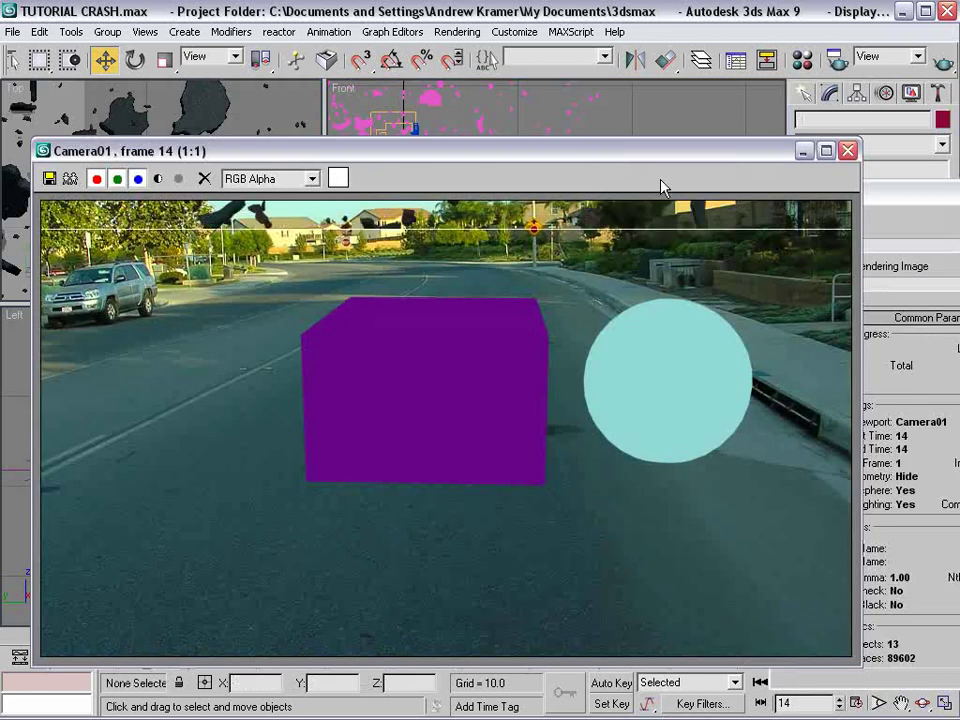
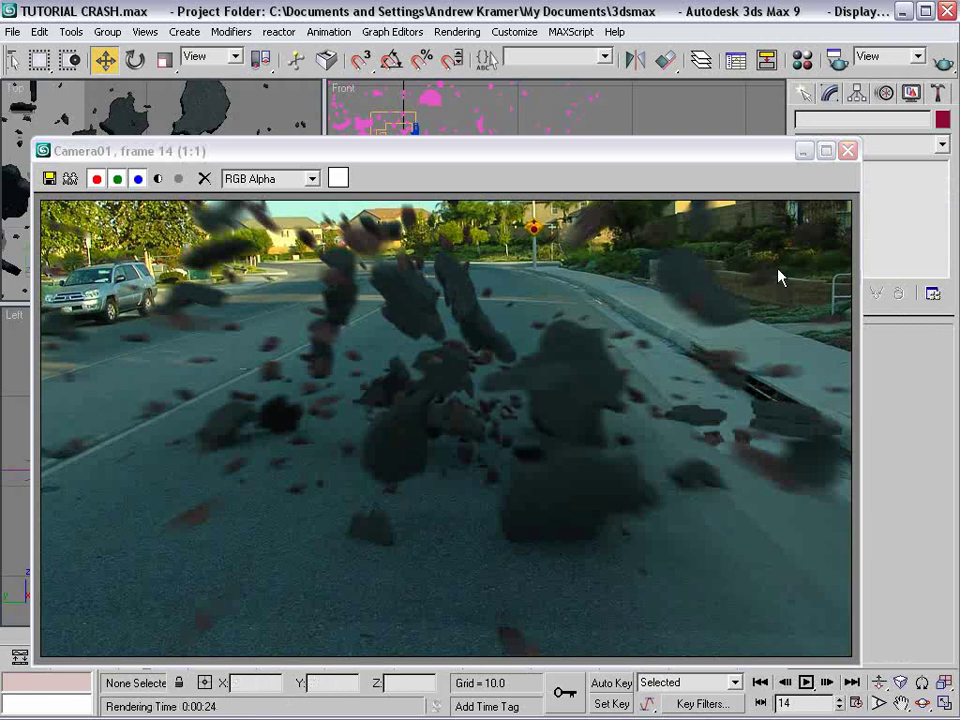
left_click(848, 150)
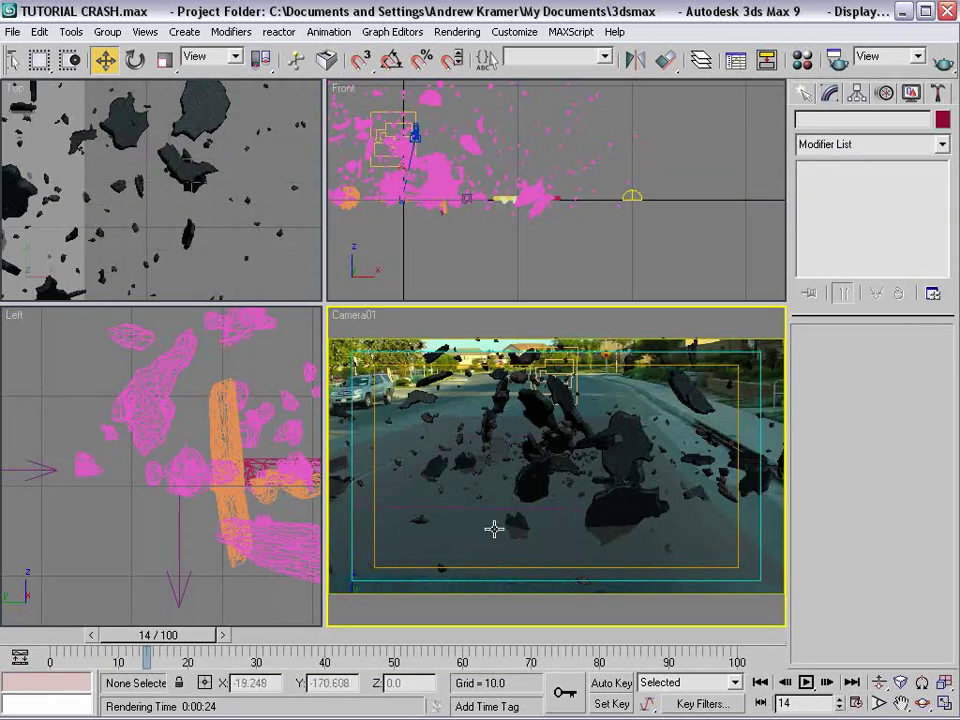
- Move the ground plane Plane01 to about Y -39.9 and scale it up to cover more of the street
left_click(458, 536)
left_click(454, 416)
left_click(454, 416)
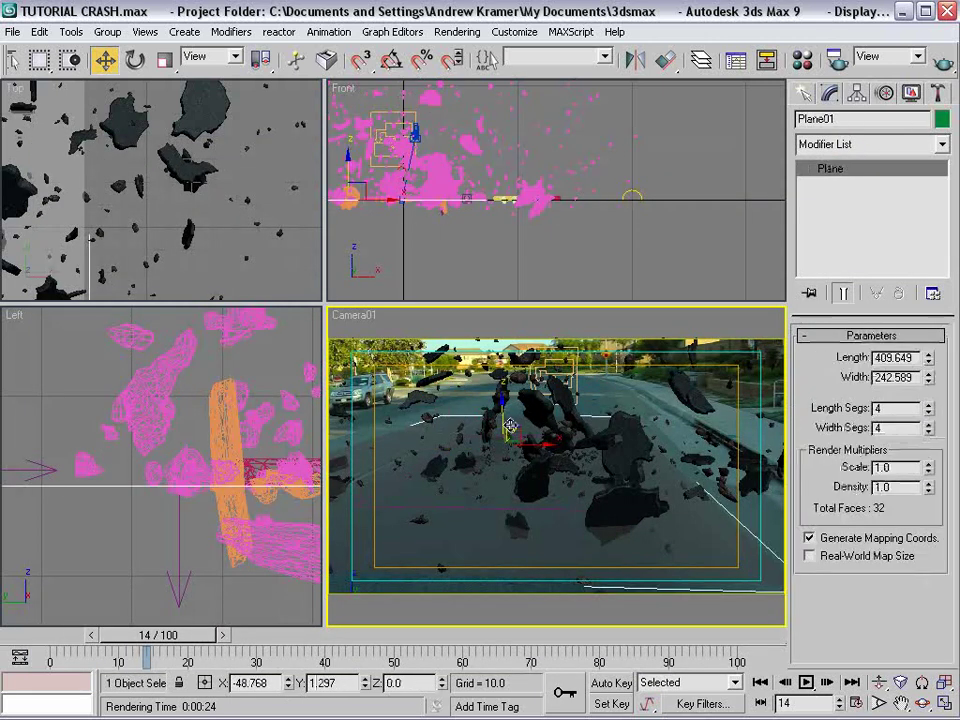
scroll(168, 163, "down", 8)
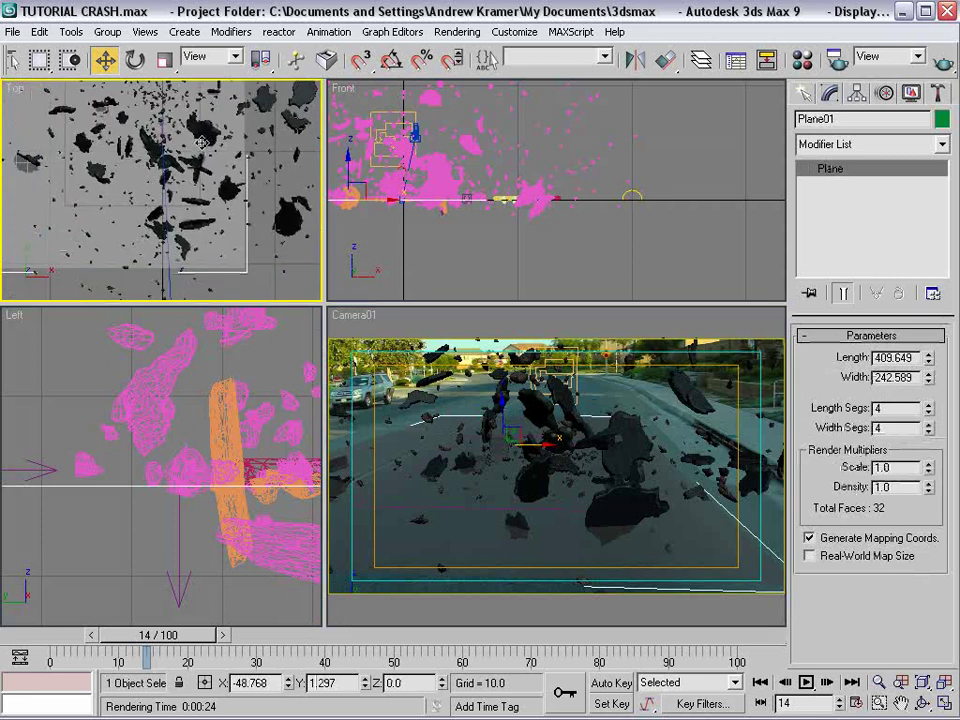
left_click_drag(148, 137, 144, 172)
right_click(560, 490)
right_click(500, 437)
left_click(540, 542)
left_click_drag(497, 452, 621, 375)
right_click(621, 375)
left_click(614, 390)
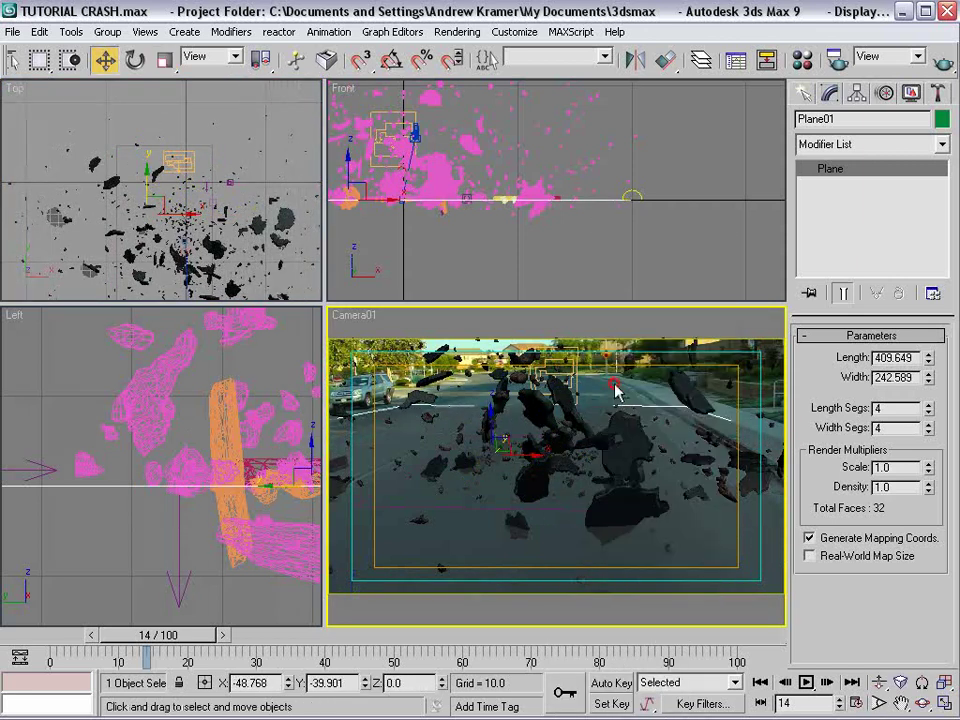
left_click(638, 413)
- Scrub to frame 19, turn off the environment map and set the render background colour to a dark grayish teal
left_click_drag(150, 634, 181, 657)
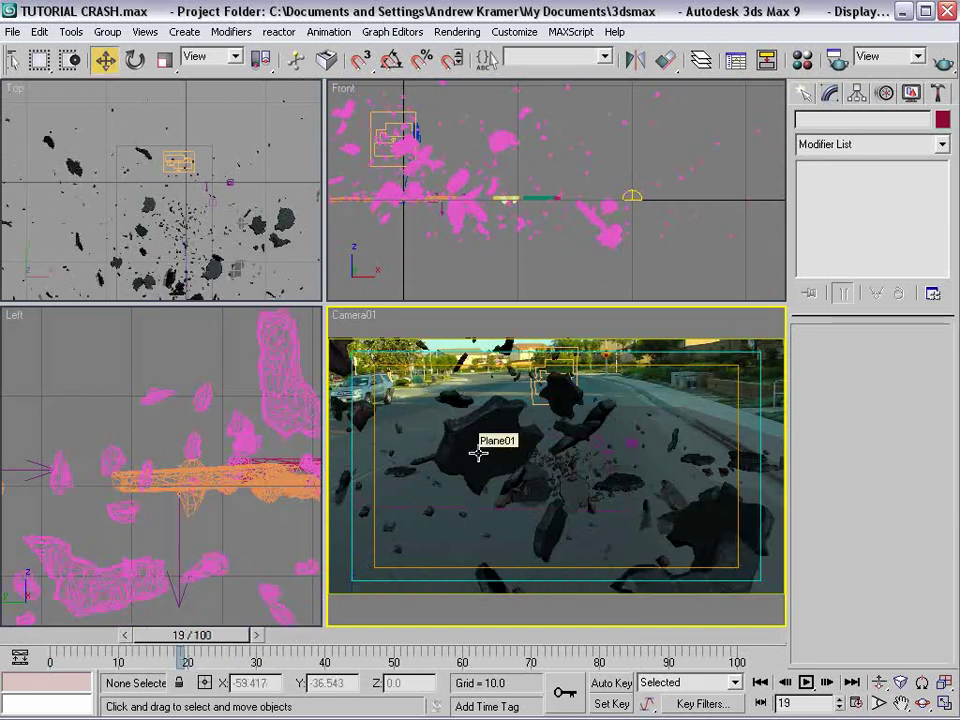
left_click(456, 31)
left_click(455, 68)
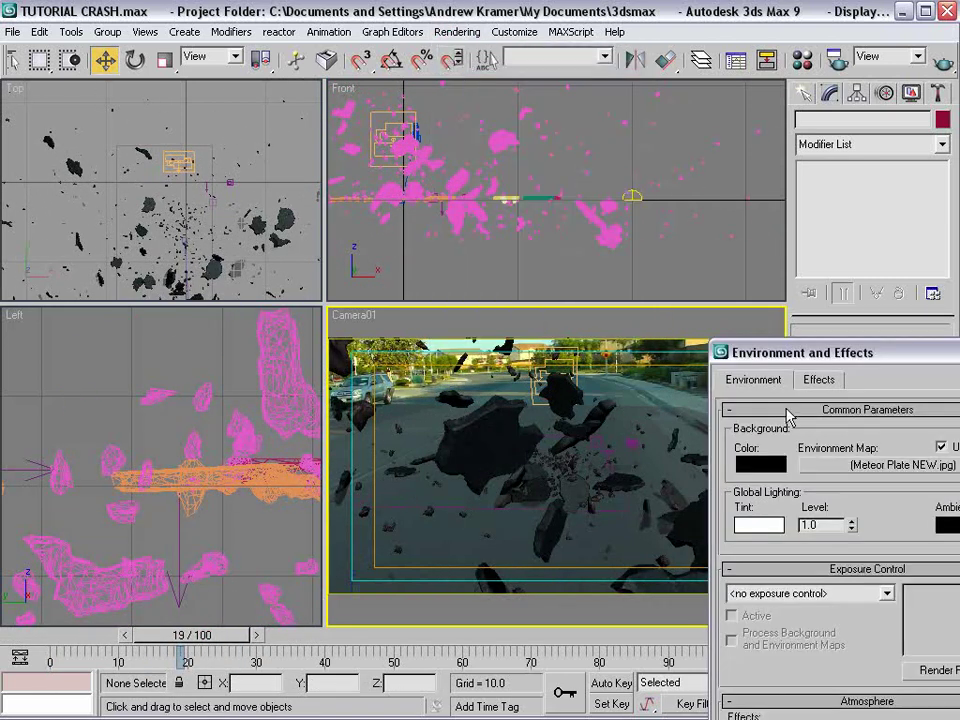
left_click_drag(868, 366, 293, 99)
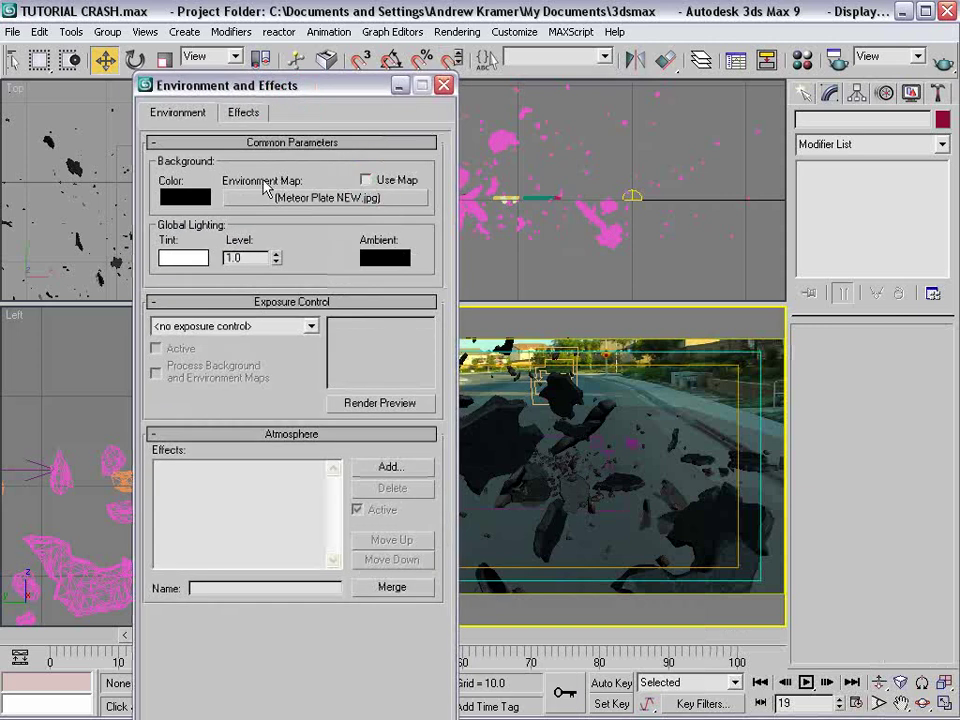
left_click(185, 196)
left_click(443, 161)
left_click(414, 206)
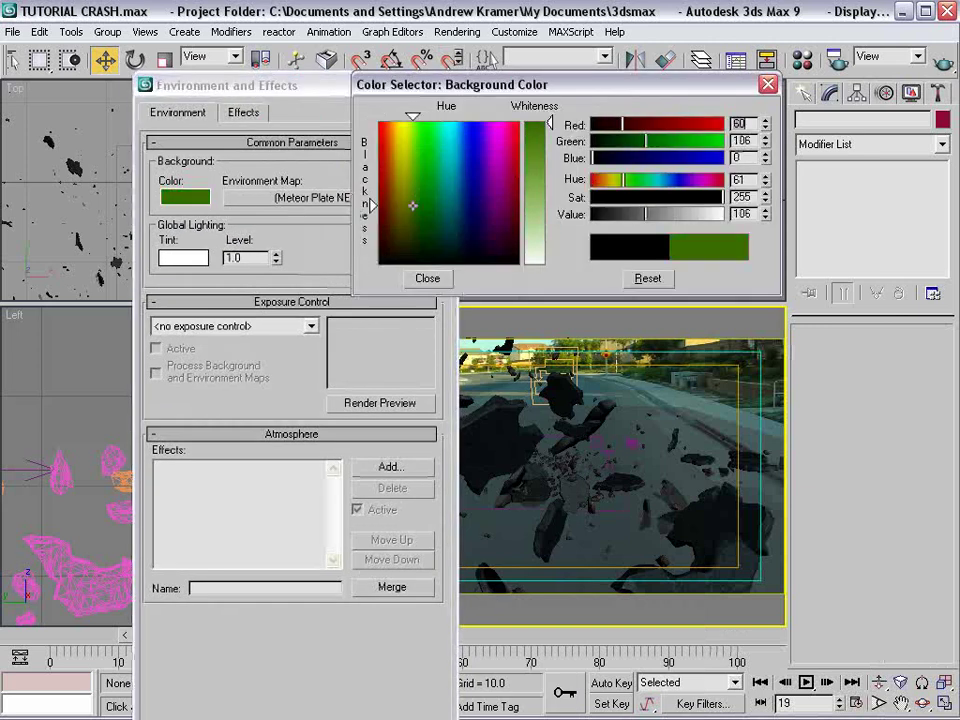
left_click(630, 197)
left_click_drag(645, 214, 650, 184)
left_click(418, 278)
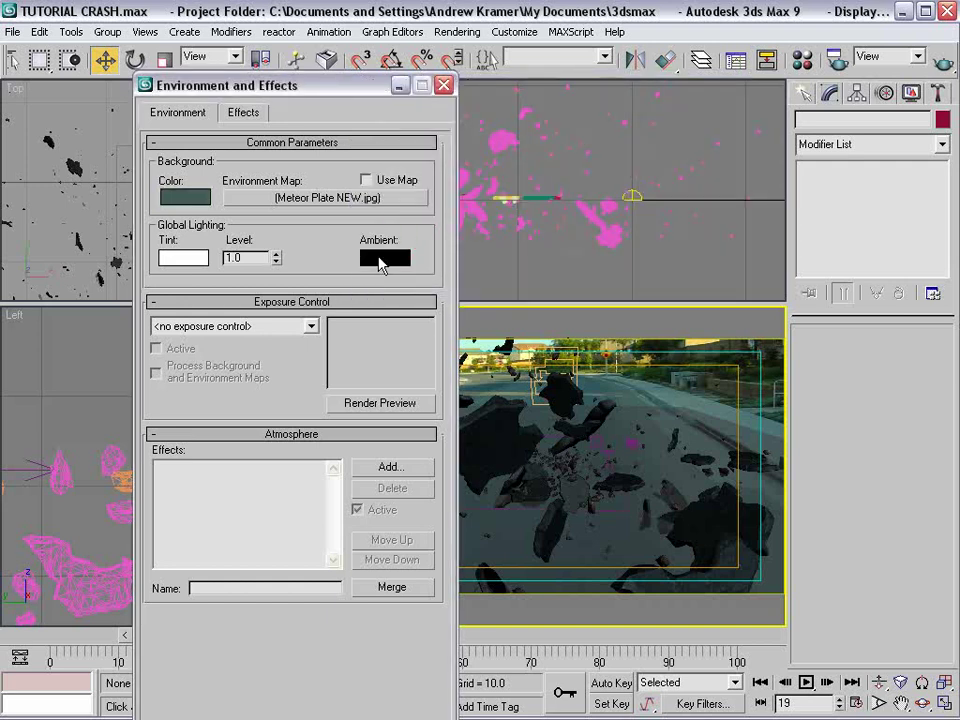
- Lower the background colour's saturation slightly and close the environment settings
left_click(188, 198)
left_click_drag(620, 198, 609, 200)
left_click(766, 85)
left_click(445, 86)
- Scrub through the explosion to judge its length and set the render time output to a range of frames 0 to 35
left_click(833, 61)
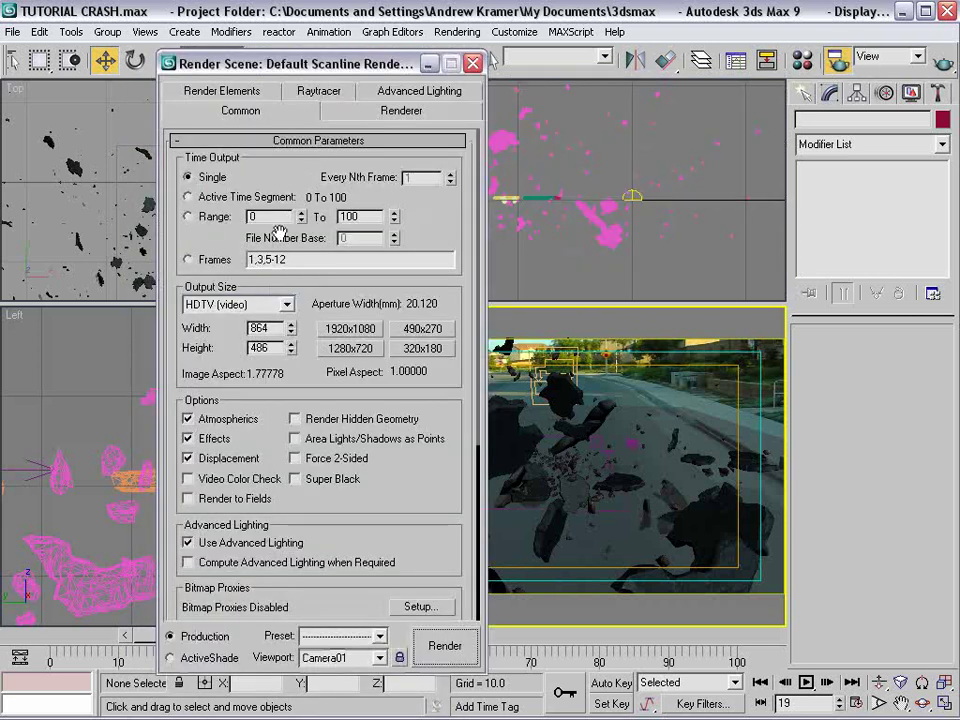
left_click_drag(155, 636, 210, 645)
left_click_drag(327, 70, 712, 57)
left_click_drag(273, 637, 160, 645)
left_click(816, 45)
key("w")
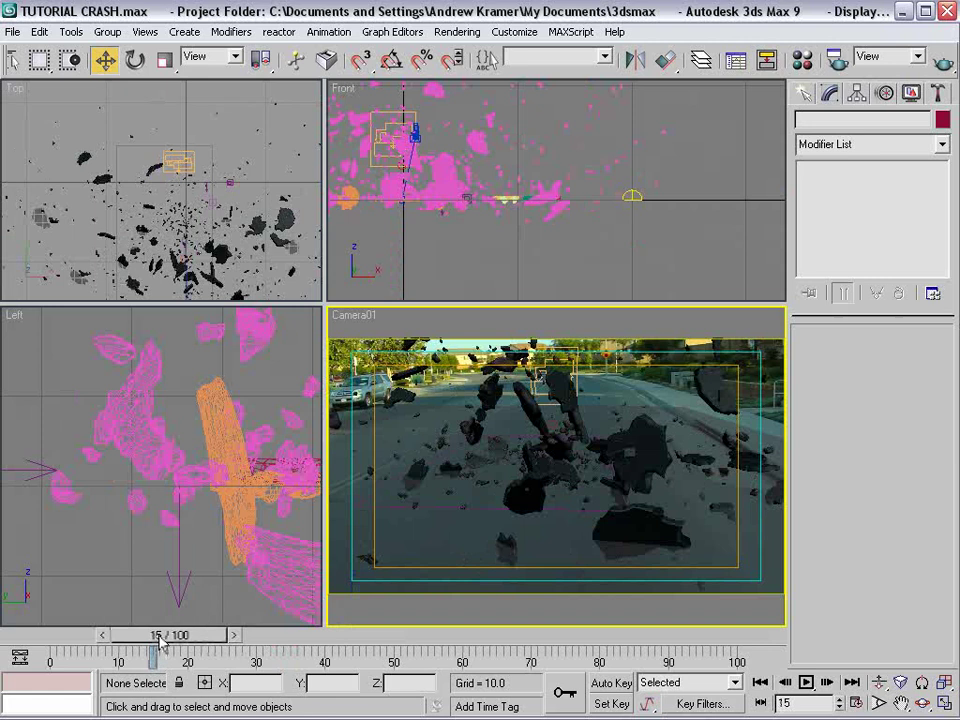
left_click(830, 62)
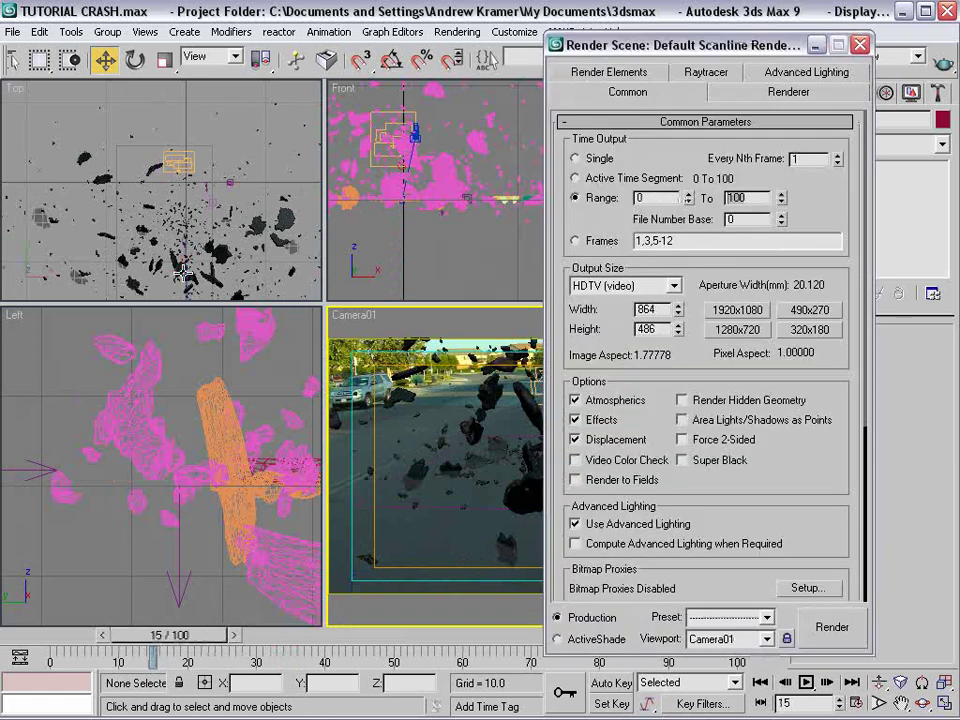
type("35")
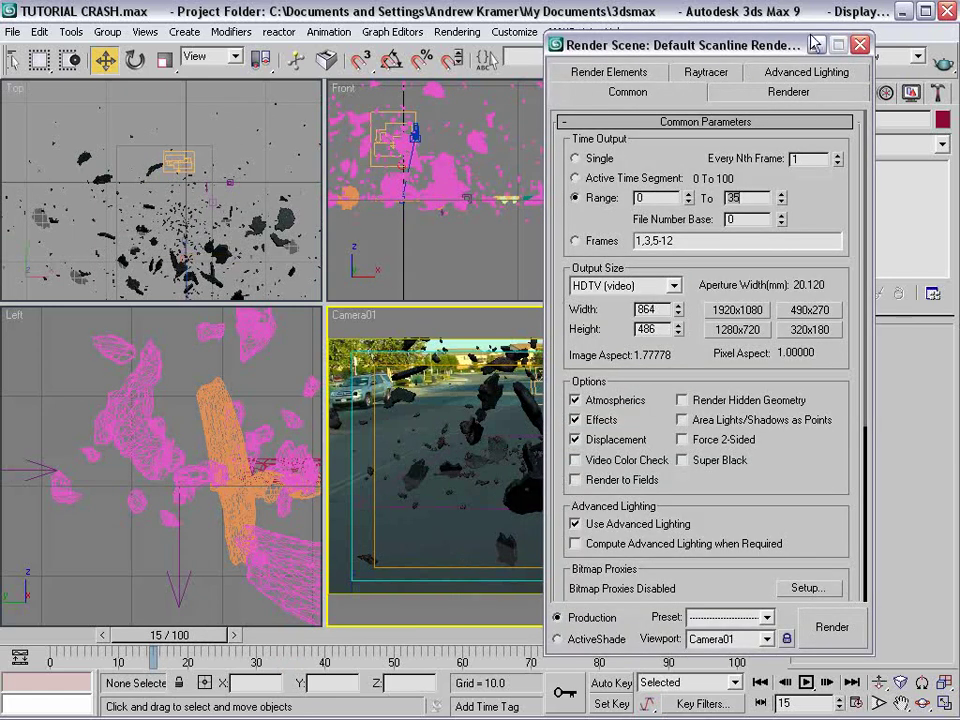
left_click(859, 44)
- Change the time configuration to a custom frame rate of 100 FPS
mouse_move(150, 640)
left_mouse_down()
mouse_move(123, 637)
mouse_move(150, 637)
left_mouse_up()
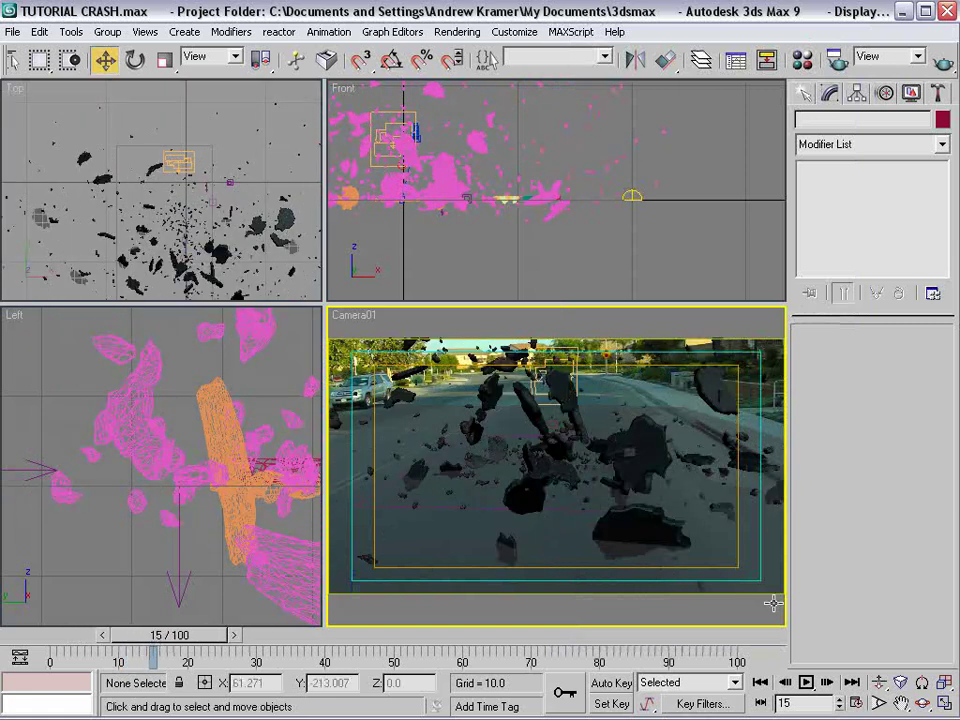
left_click(857, 703)
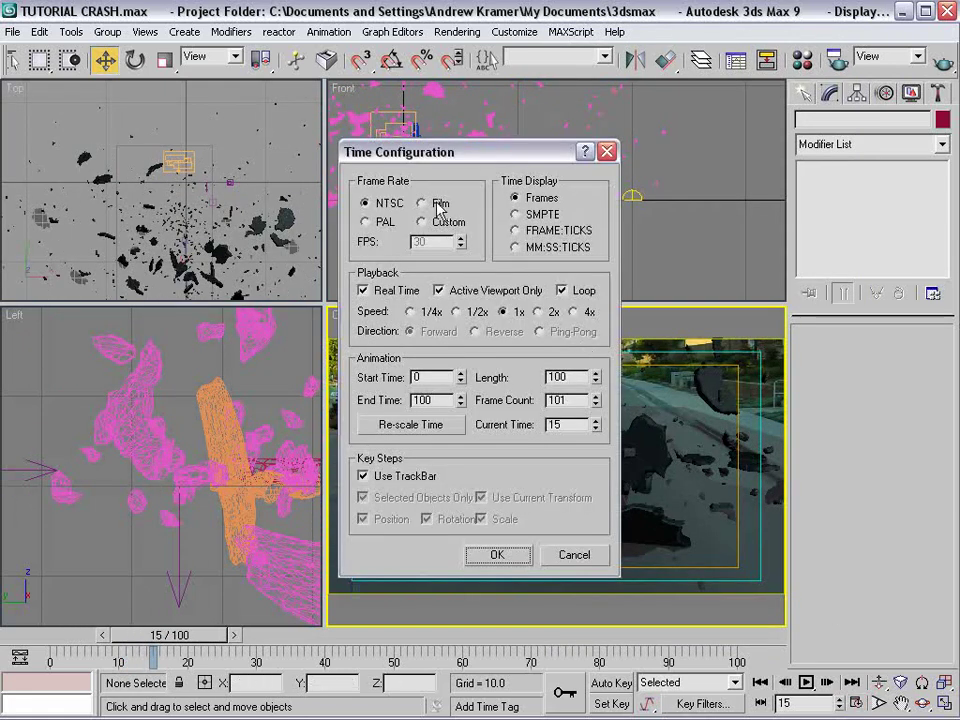
left_click_drag(467, 155, 324, 132)
left_click(286, 186)
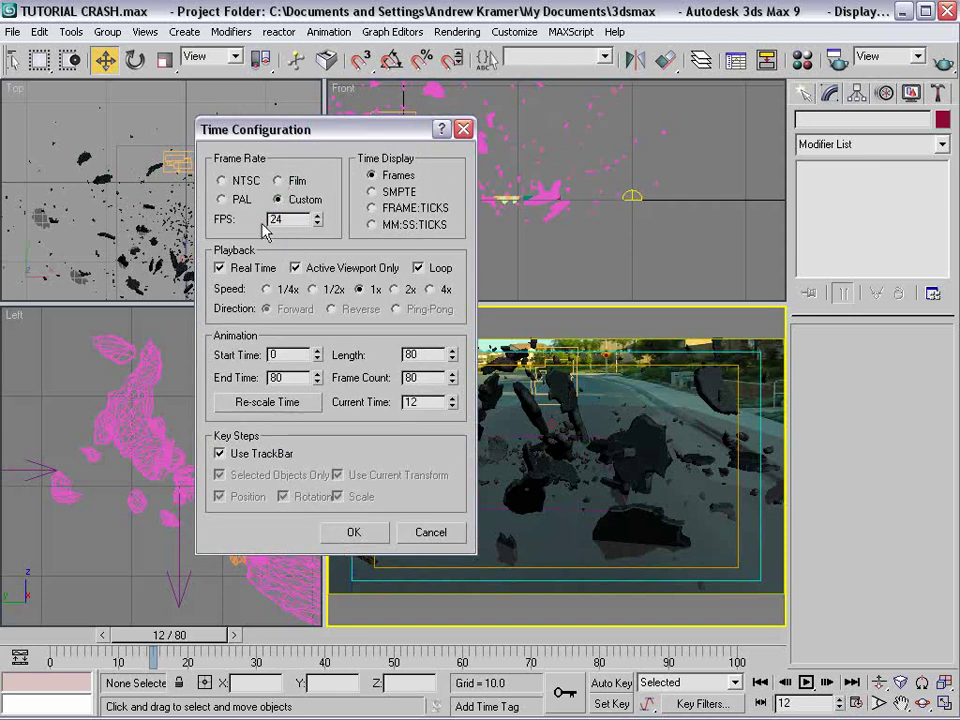
left_click_drag(345, 130, 311, 102)
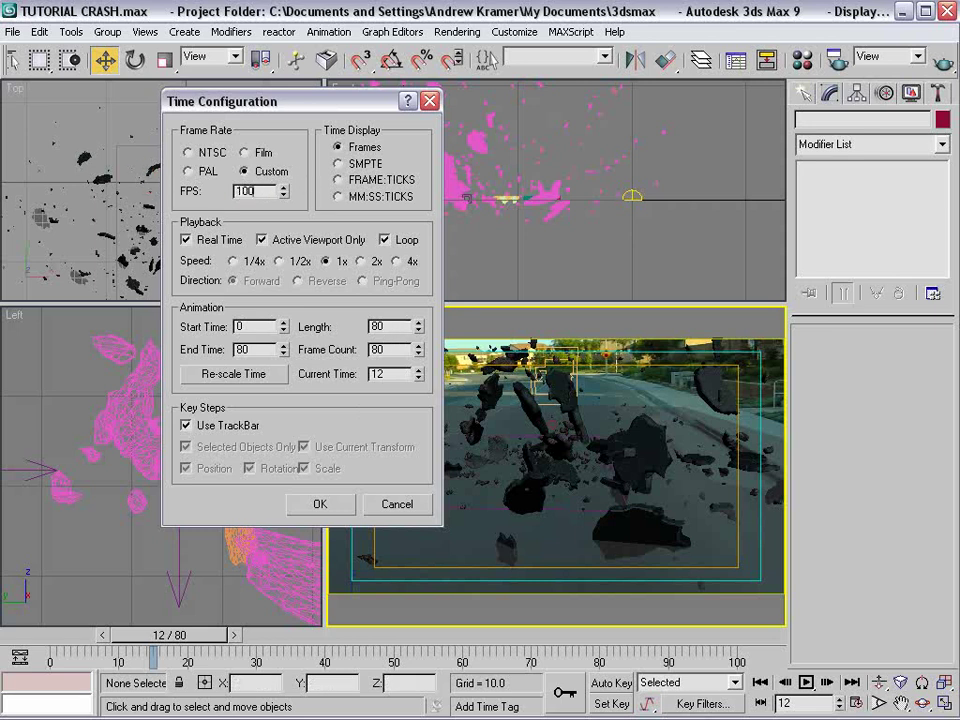
left_click(340, 506)
- Scrub to frame 58 to check the slowed timing and lower the custom frame rate so the animation spans 201 frames
left_click_drag(165, 635, 201, 641)
key("w")
left_click(848, 703)
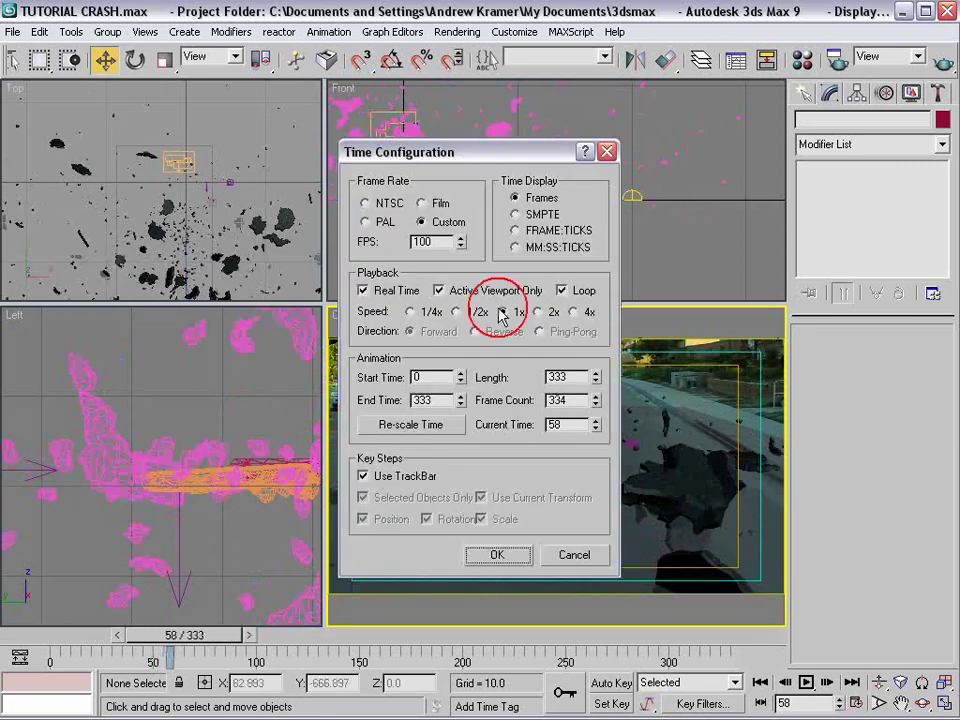
double_click(447, 242)
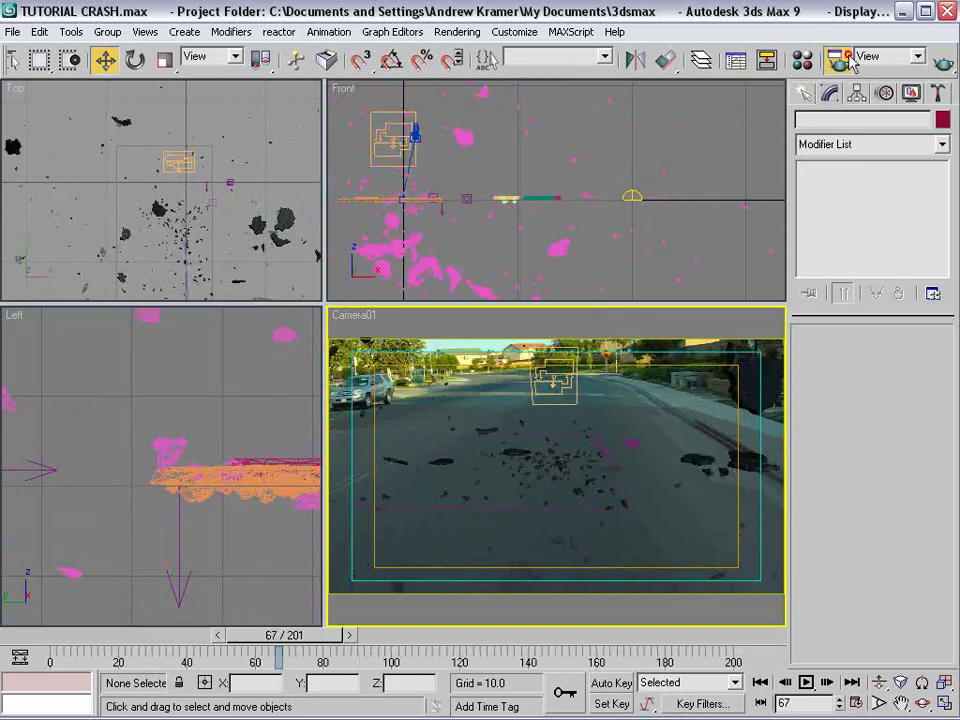
- Set the render range to frames 0 to 70 and scrub back to frame 15 to check where the explosion starts
left_click(840, 61)
left_click_drag(292, 634, 303, 634)
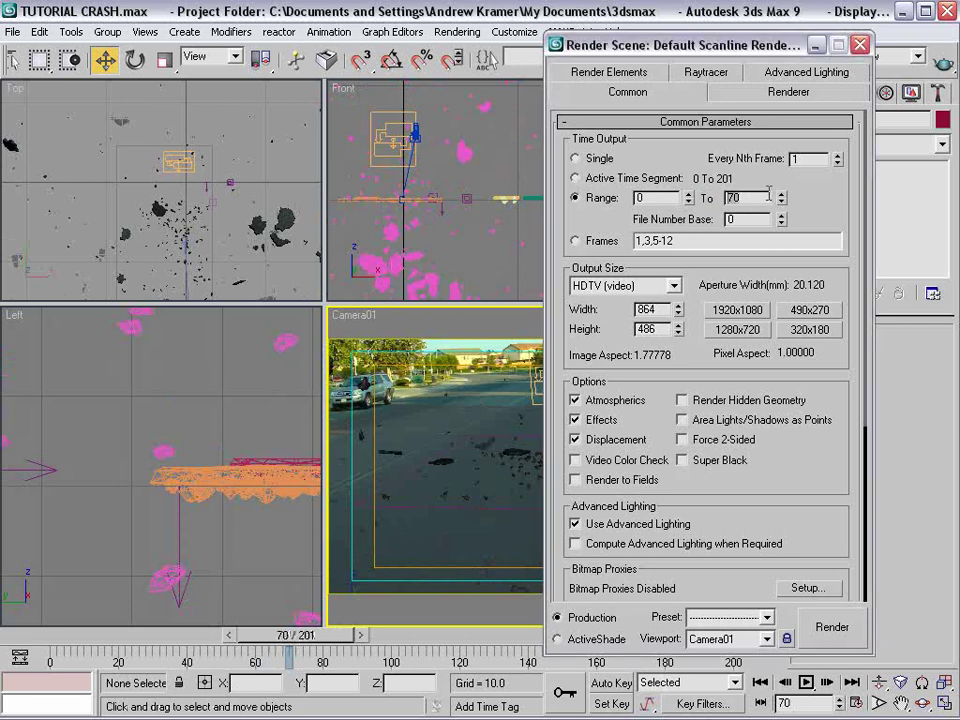
left_click_drag(740, 37, 632, 28)
left_click_drag(292, 634, 126, 645)
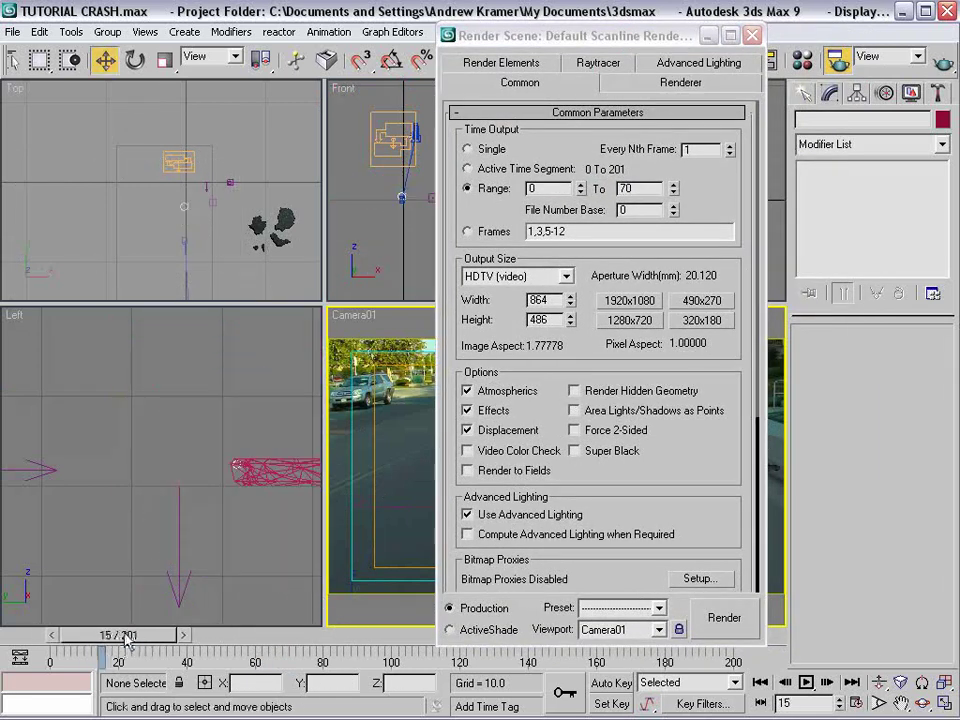
left_click(566, 188)
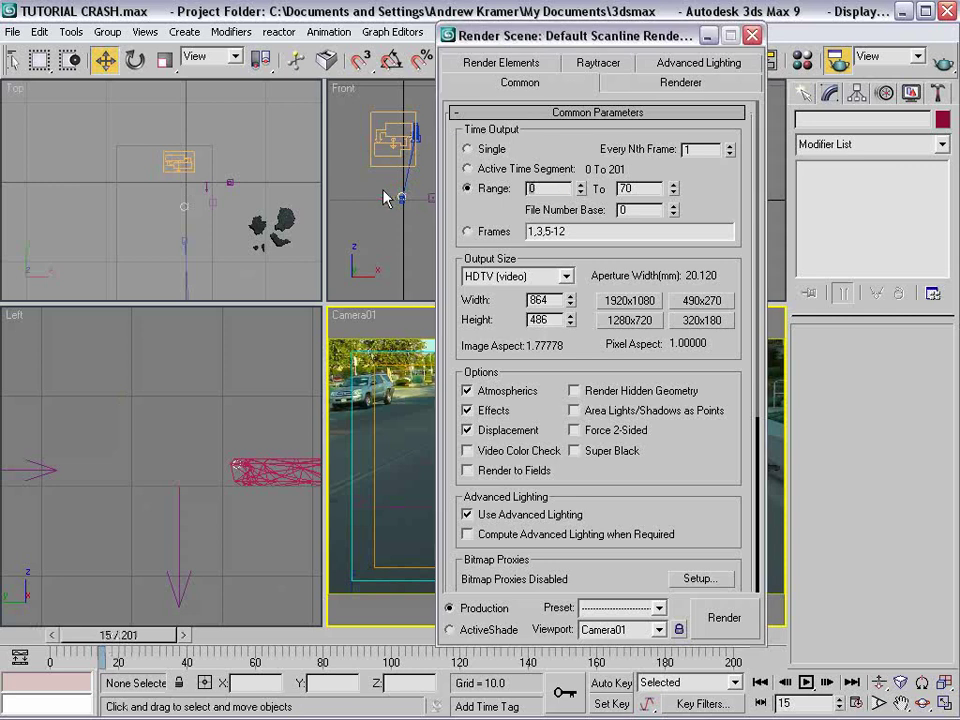
- Create a folder named Road Explosion inside RENDERS for the render output file and open it
left_click_drag(586, 38, 364, 6)
left_click_drag(509, 482, 523, 315)
left_click(477, 340)
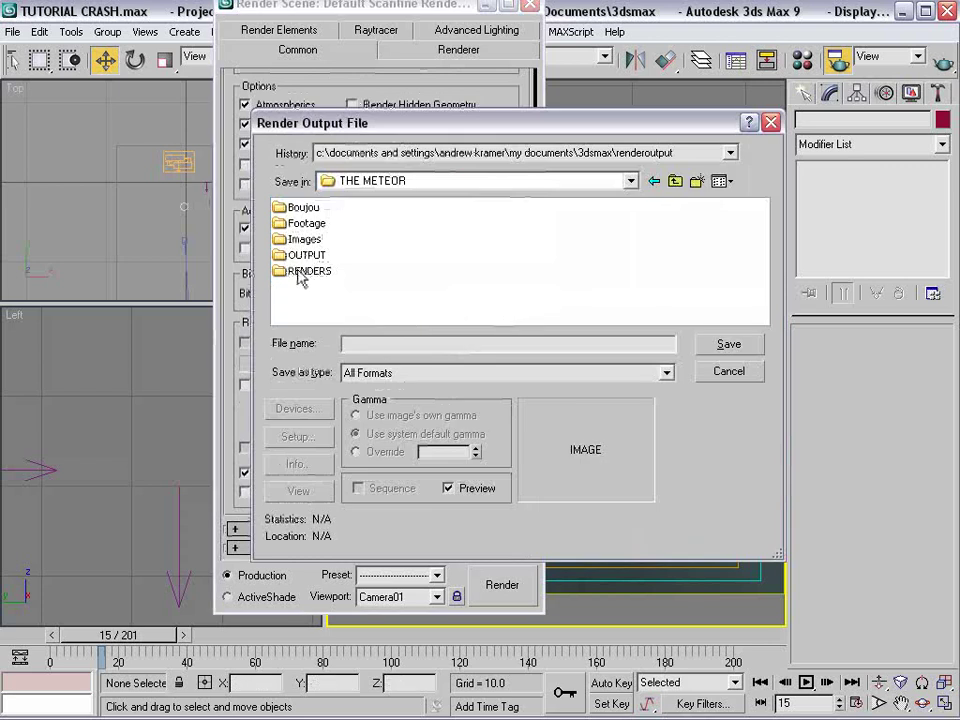
double_click(300, 272)
left_click(697, 181)
type("Road Ex")
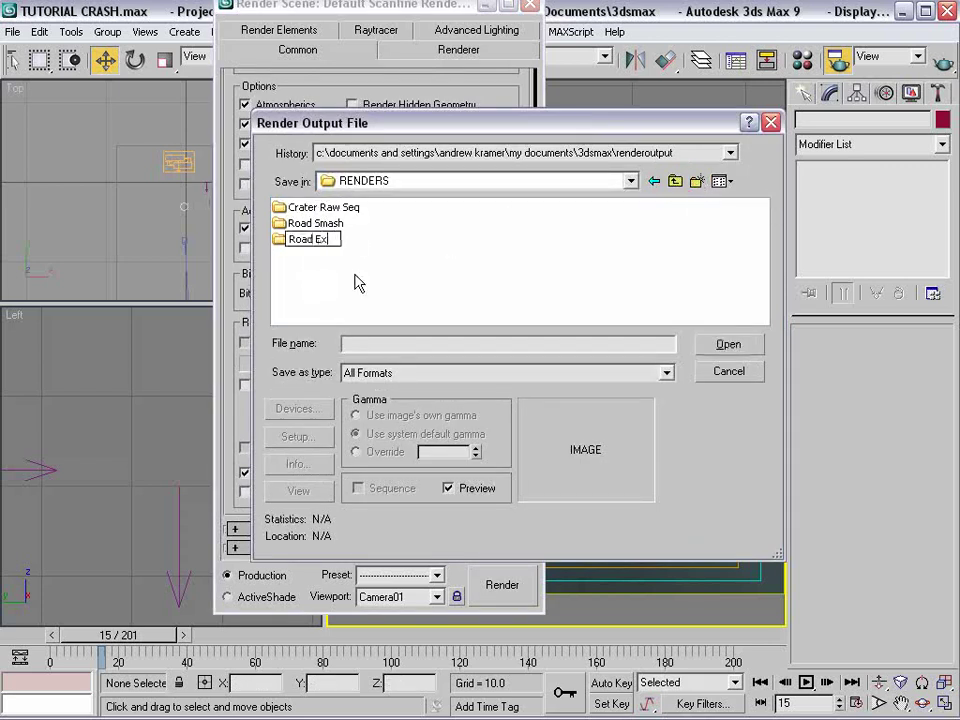
type("plosion")
left_click(322, 245)
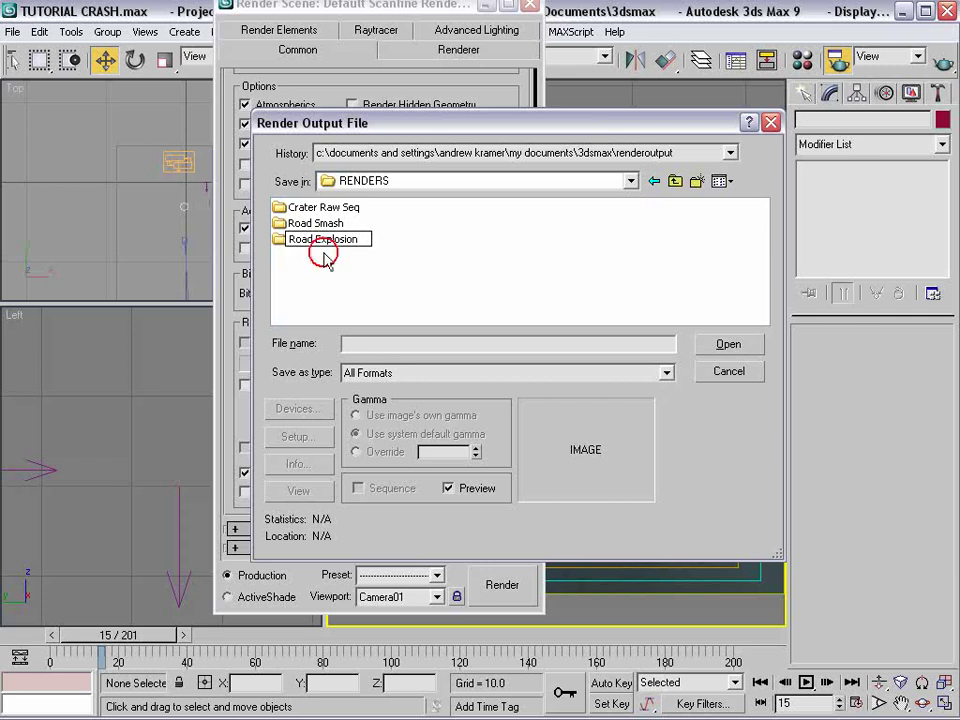
double_click(306, 242)
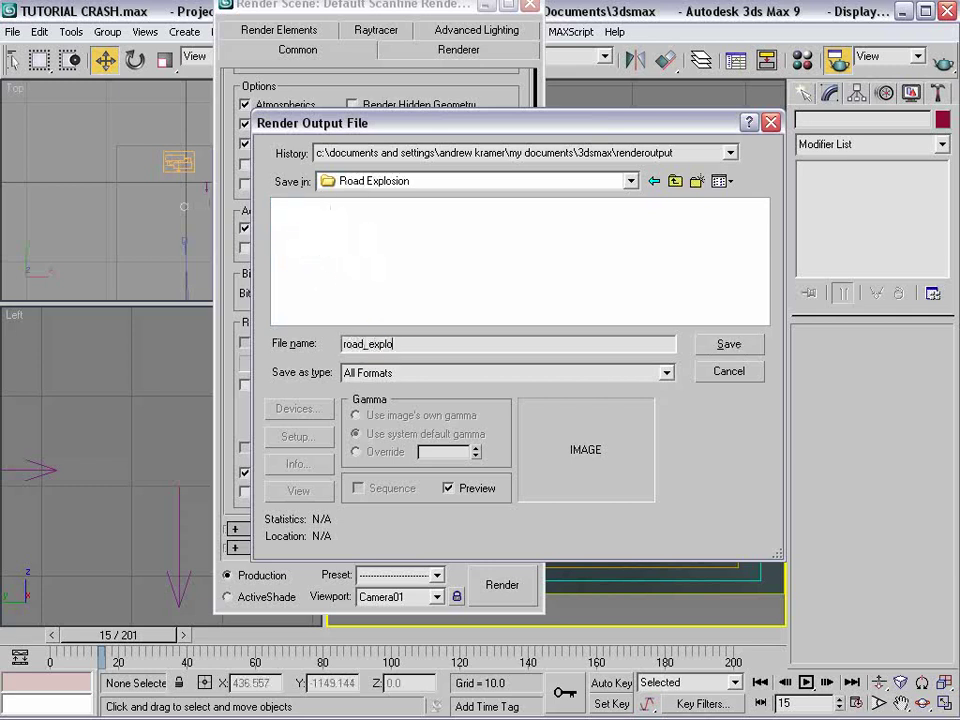
- Name the render output road_explosion and save it as a PNG with RGB 48 bit colors and alpha channel
left_click(413, 372)
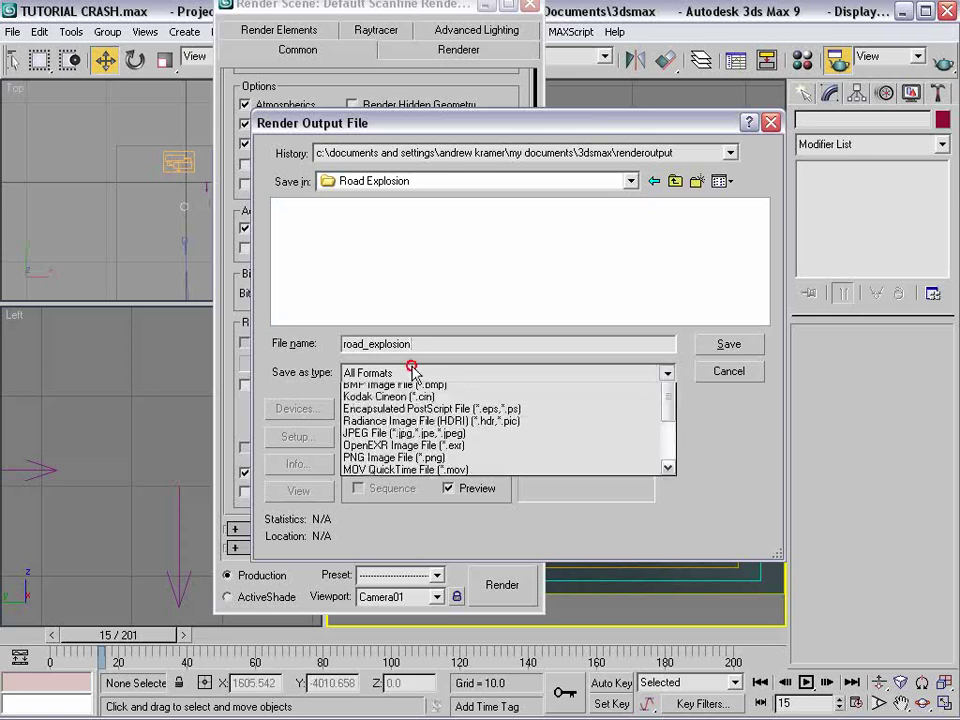
scroll(365, 460, "down", 1)
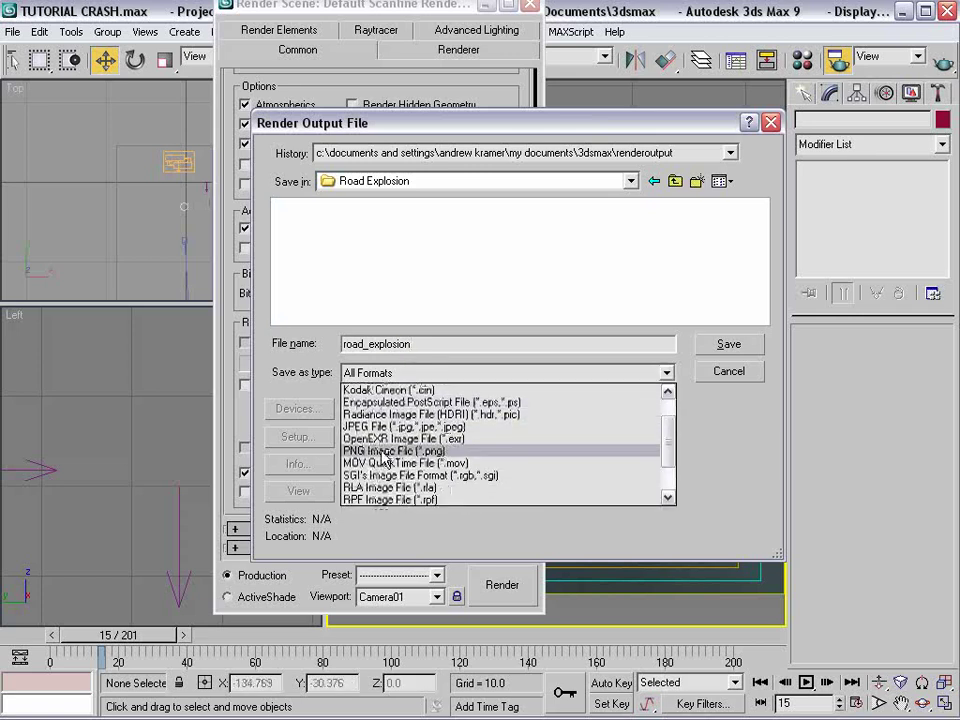
left_click(380, 452)
left_click(716, 350)
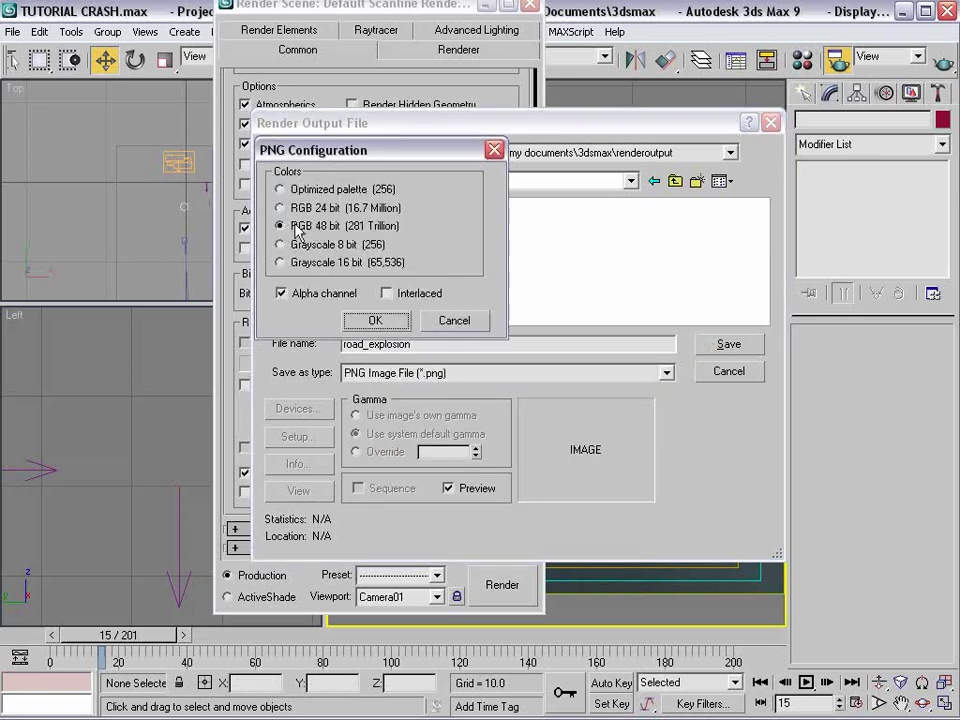
left_click(375, 319)
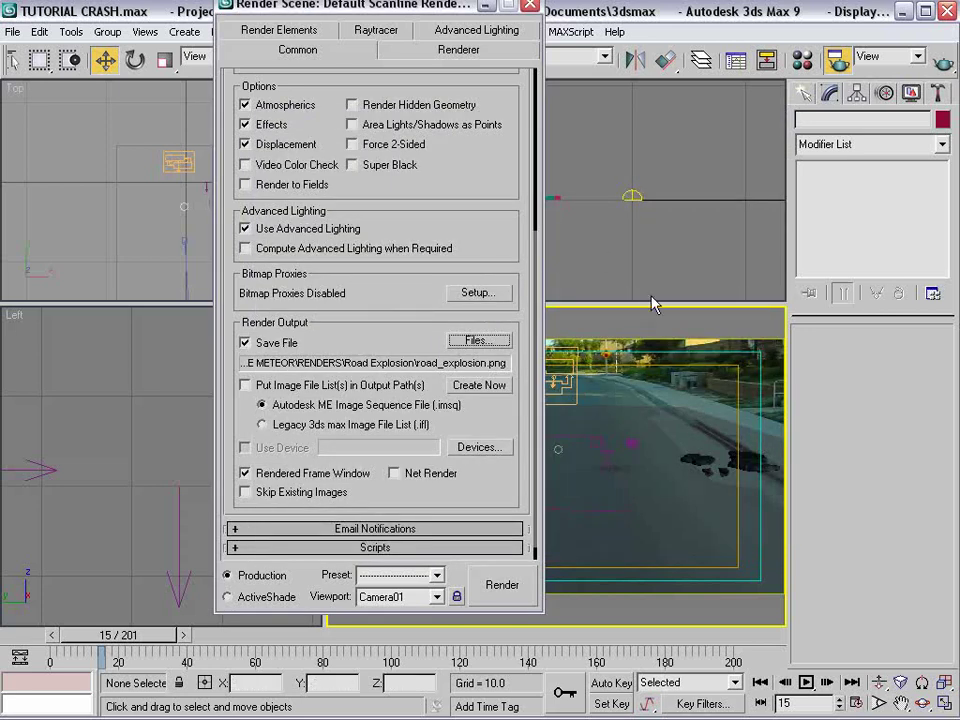
- Go to frame 39 and set the skylight's Rays per Sample to 10
left_click_drag(157, 635, 182, 636)
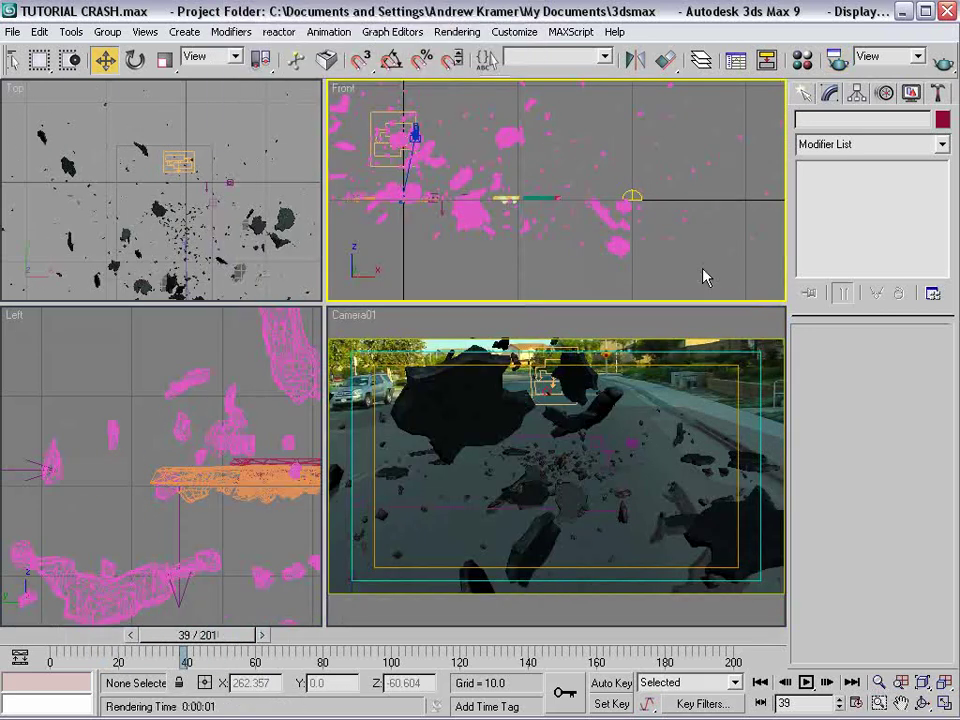
left_click(631, 195)
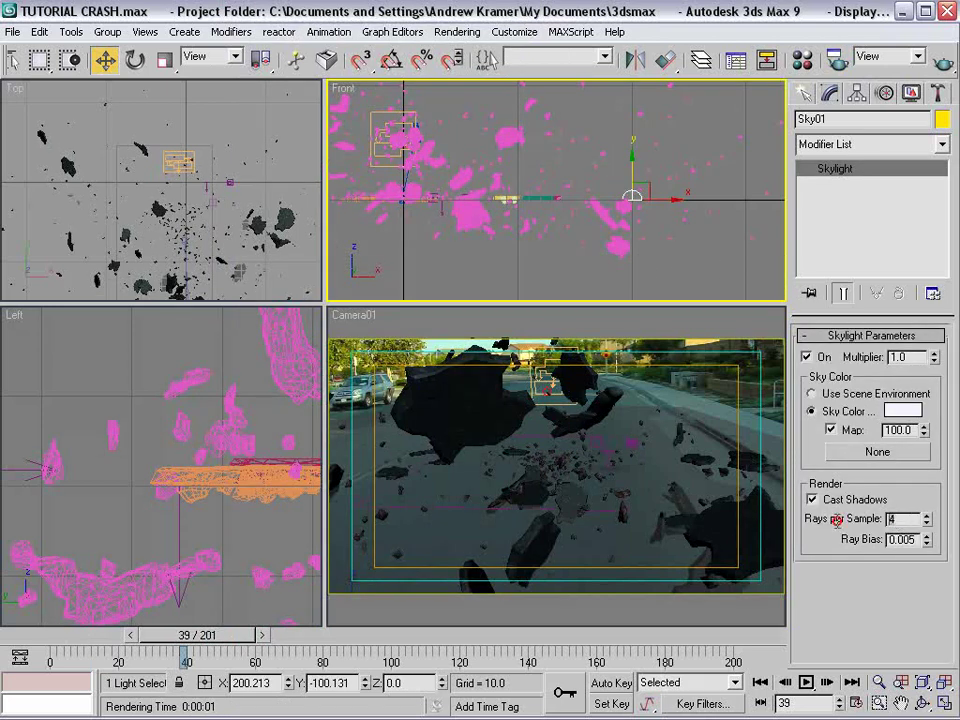
scroll(165, 160, "down", 4)
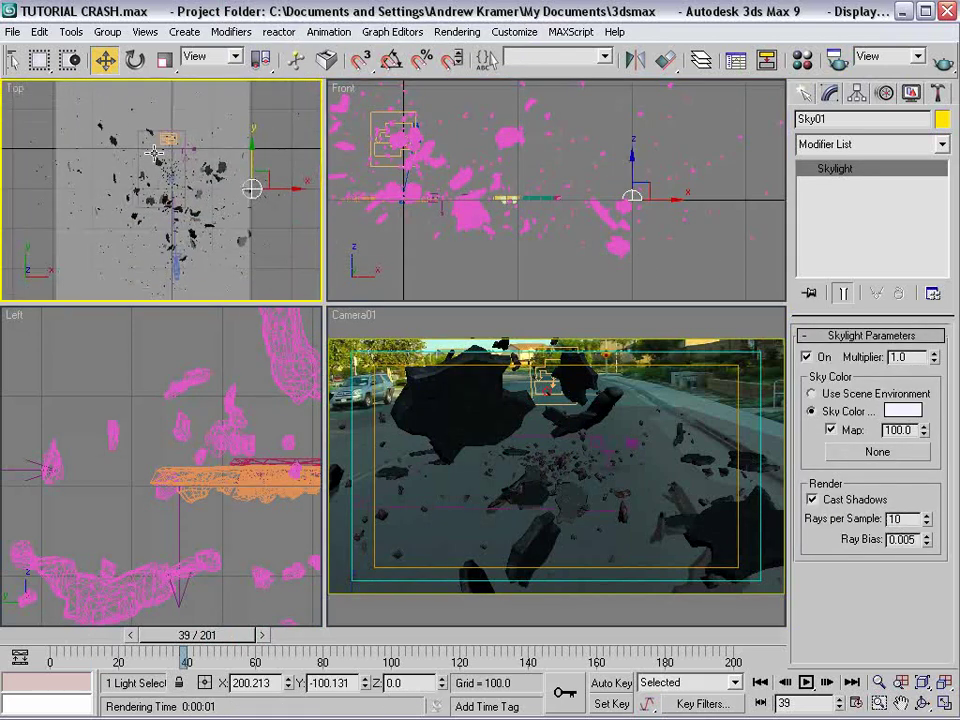
- Return to frame 0 and select both groups of source street chunks beside the emitter in the Top view
left_click_drag(190, 635, 68, 637)
scroll(214, 168, "up", 4)
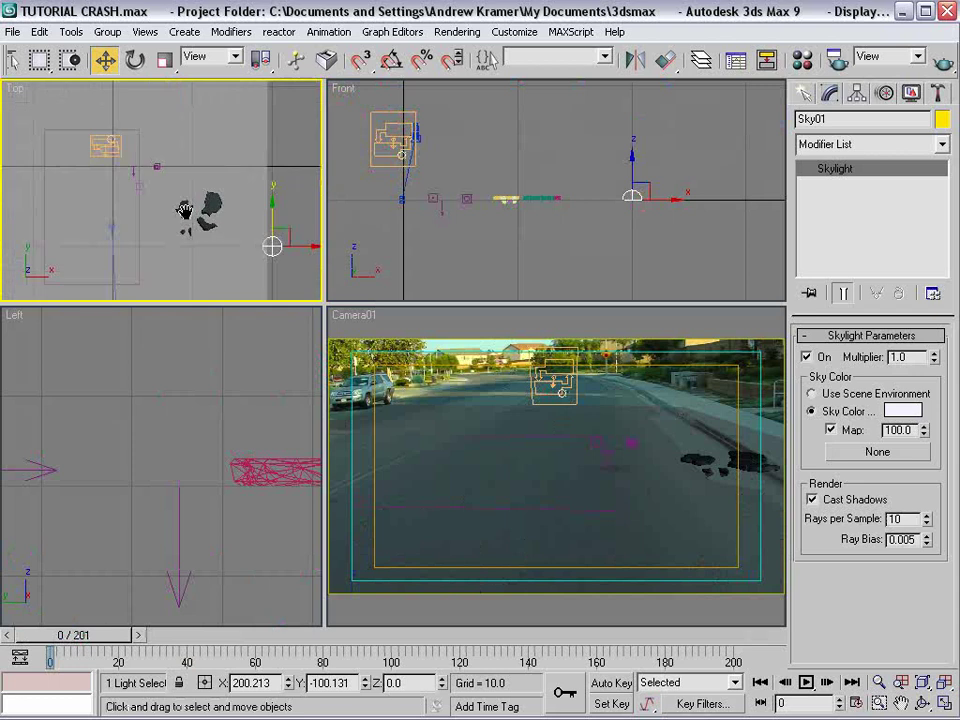
left_click_drag(194, 244, 180, 218)
left_click(180, 218)
left_click(150, 172, "ctrl")
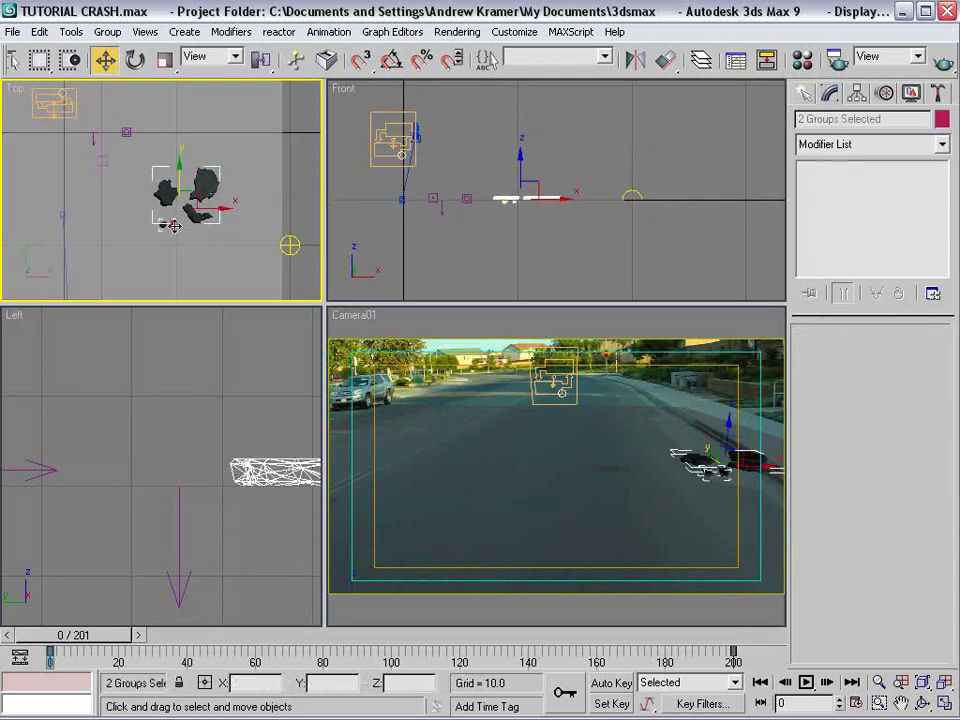
- Try hiding the two selected chunk groups, check the scene at frame 15, and undo the hiding
right_click(174, 228)
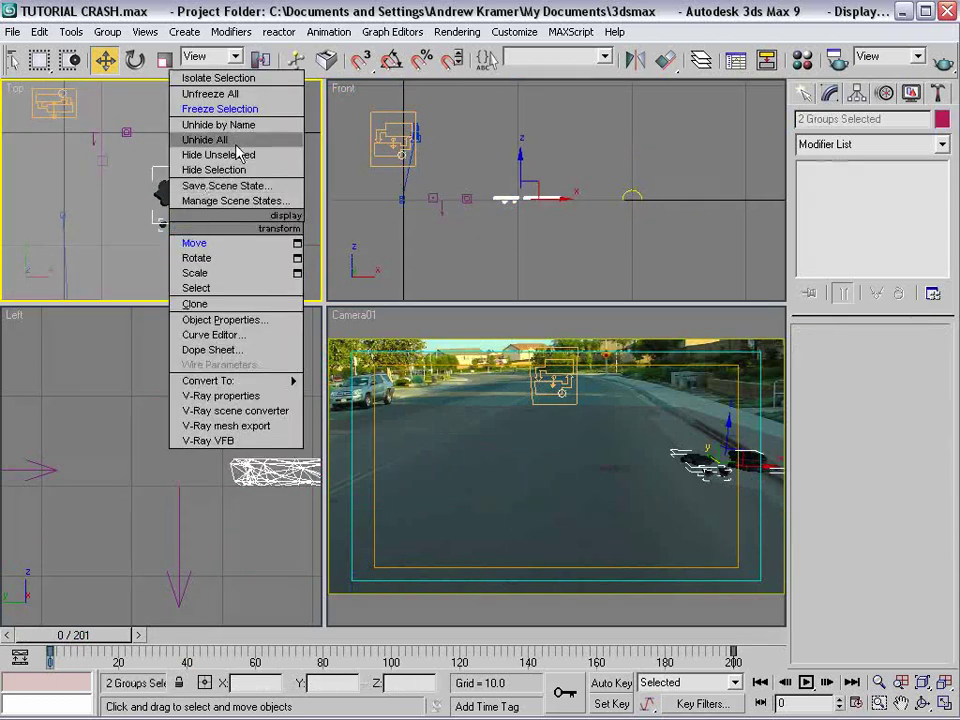
left_click(213, 170)
left_click_drag(80, 645, 127, 620)
key("w")
left_click_drag(197, 211, 157, 197)
key("ctrl+z")
- Turn off Renderable in the object properties of the two selected source chunk groups
right_click(167, 183)
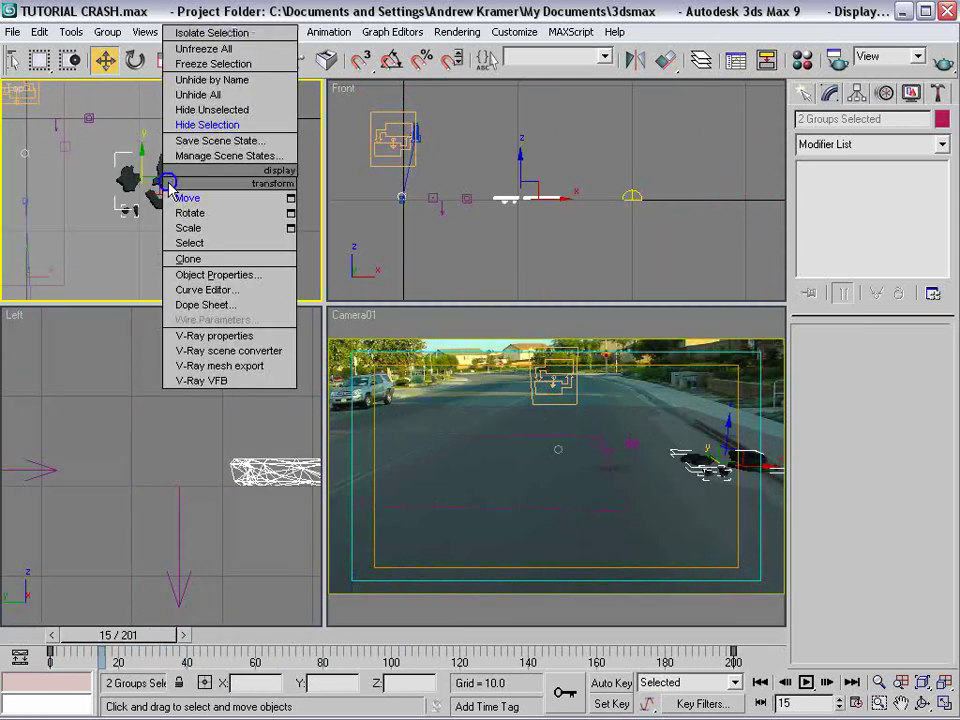
left_click(215, 274)
left_click(490, 333)
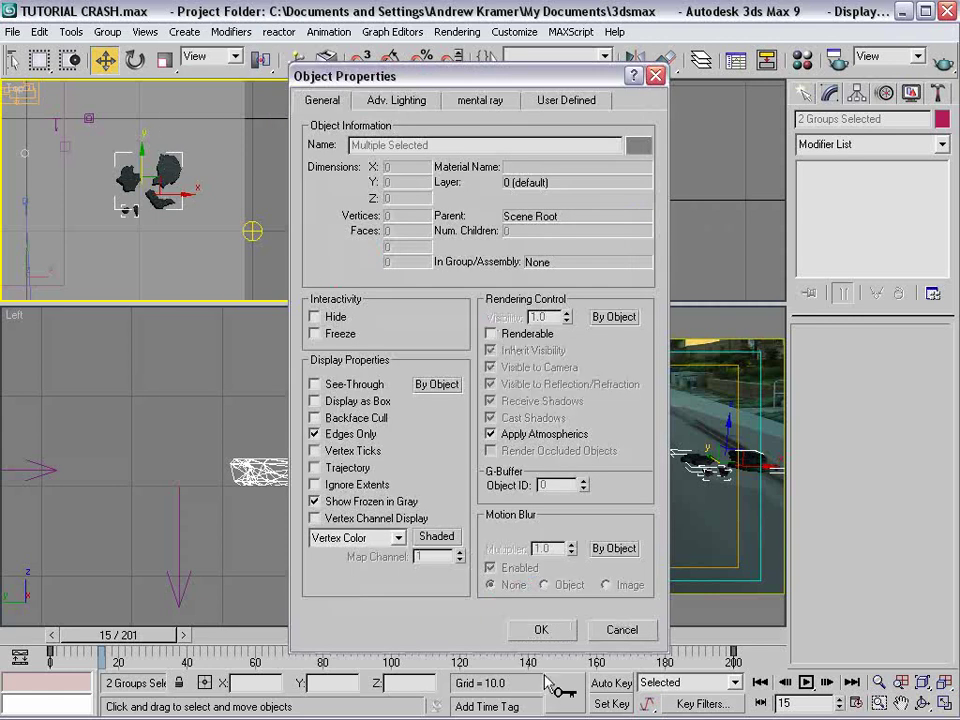
left_click(540, 629)
- Scrub to frame 27 in the Camera01 view and set the render output size to 1600 x 900
left_click(658, 435)
left_click_drag(130, 645, 340, 610)
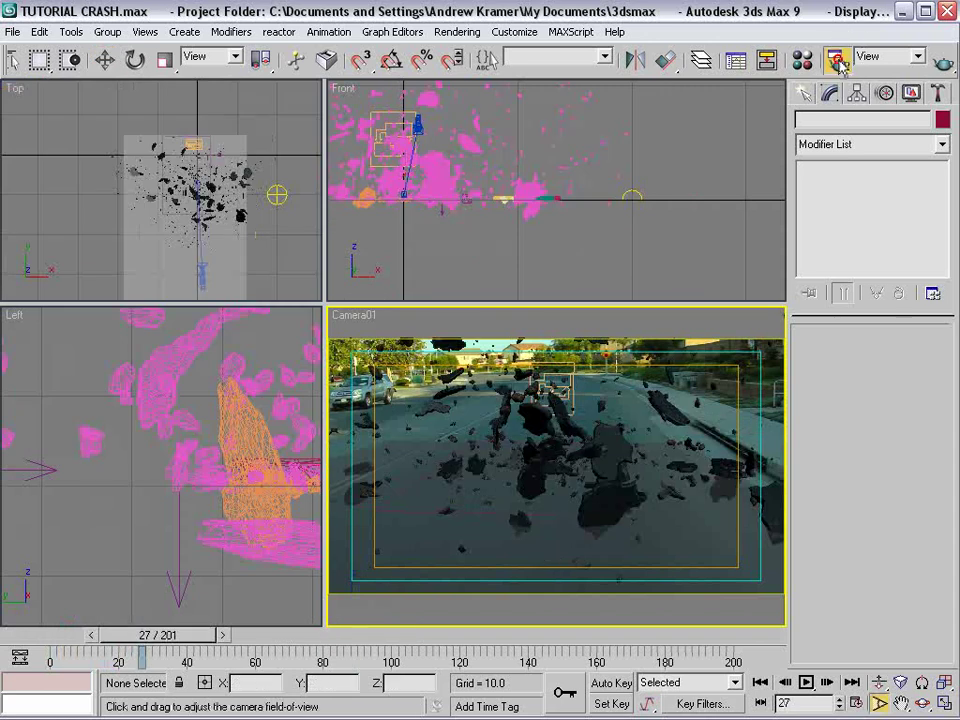
left_click(836, 61)
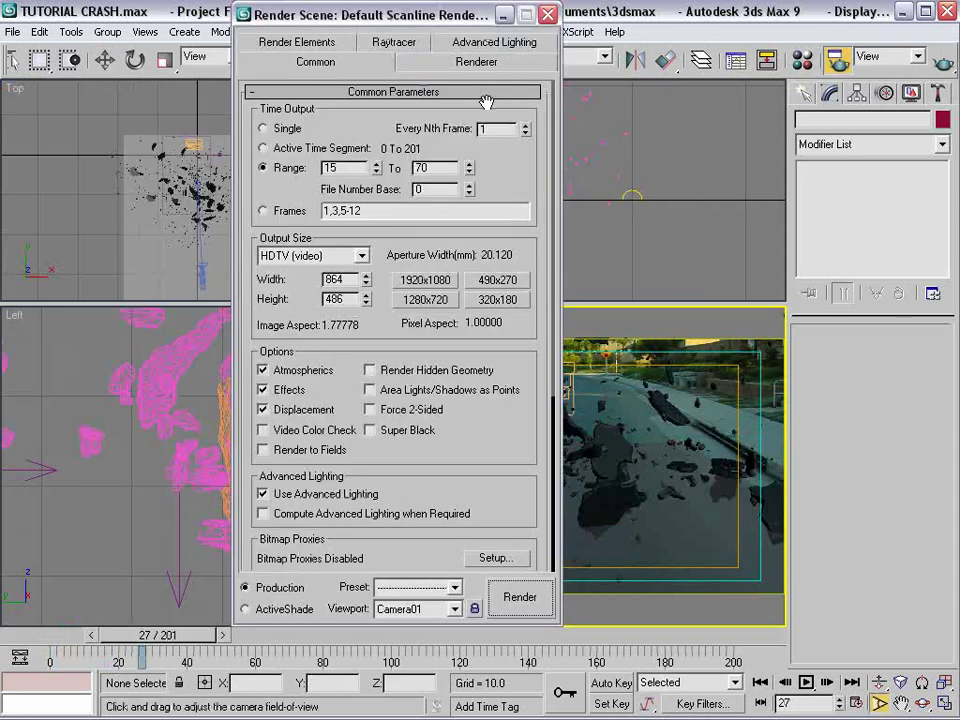
left_click(425, 299)
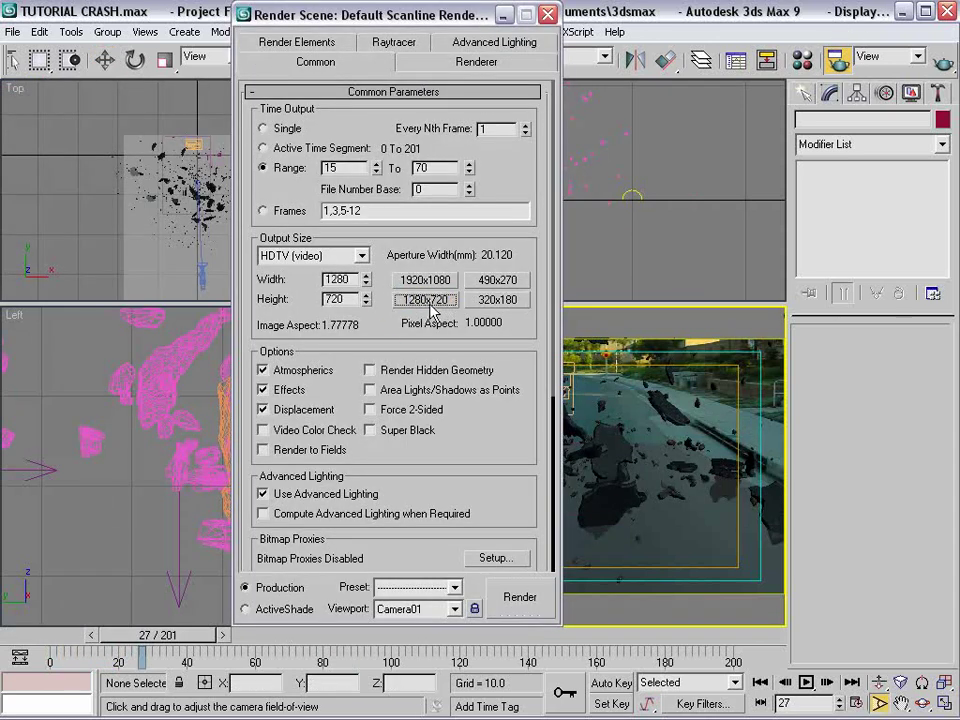
left_click_drag(350, 280, 249, 281)
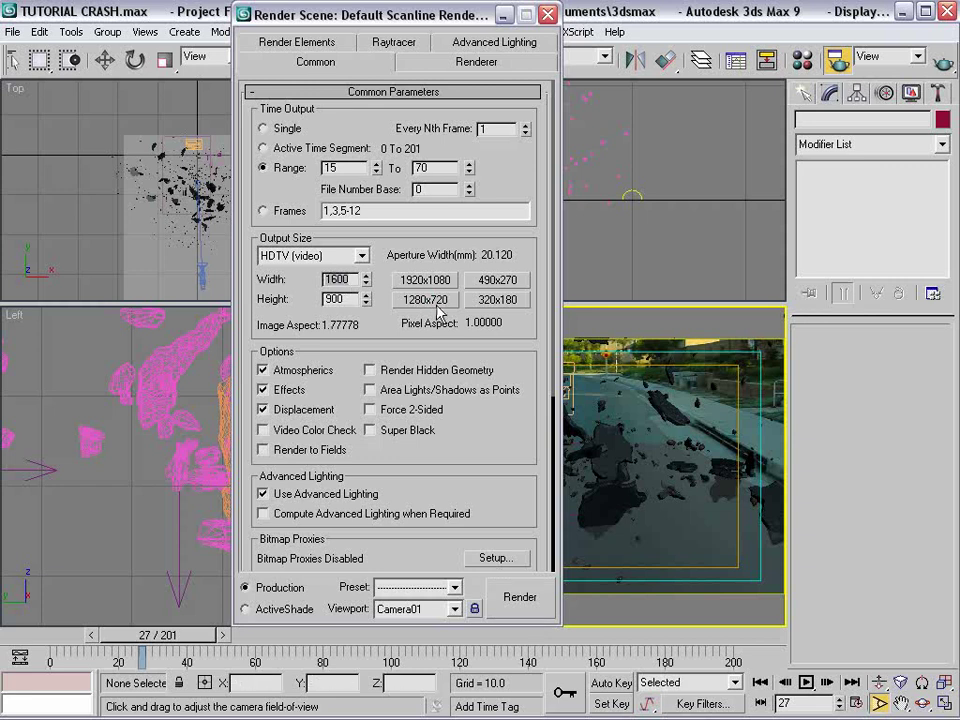
left_click(546, 15)
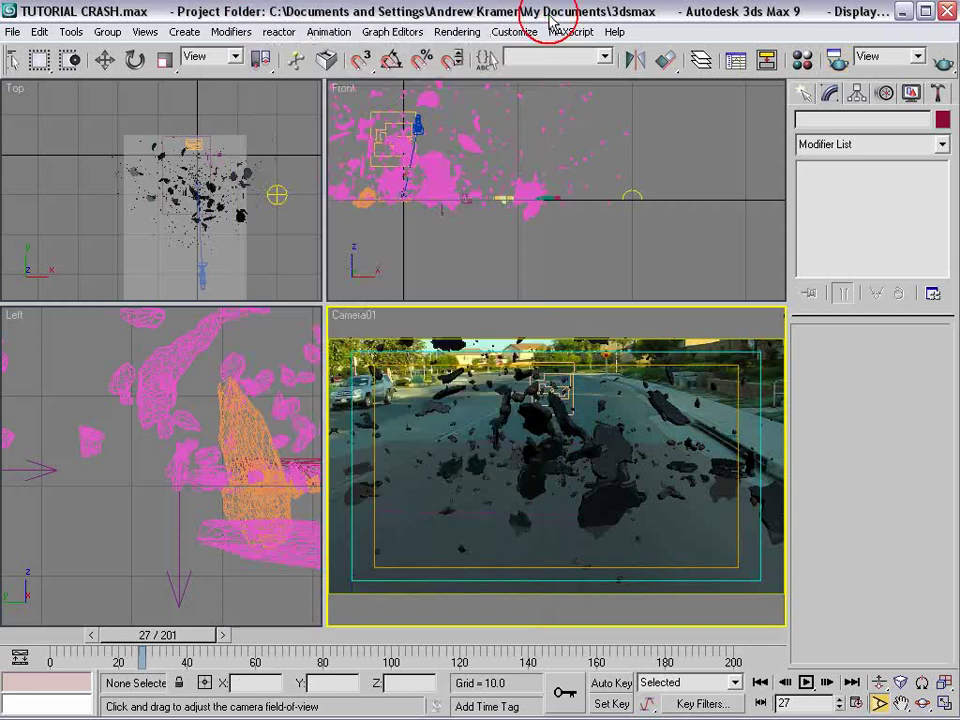
- Render the camera view and confirm overwriting the existing road_explosion0015.png
left_click(942, 63)
left_click(375, 386)
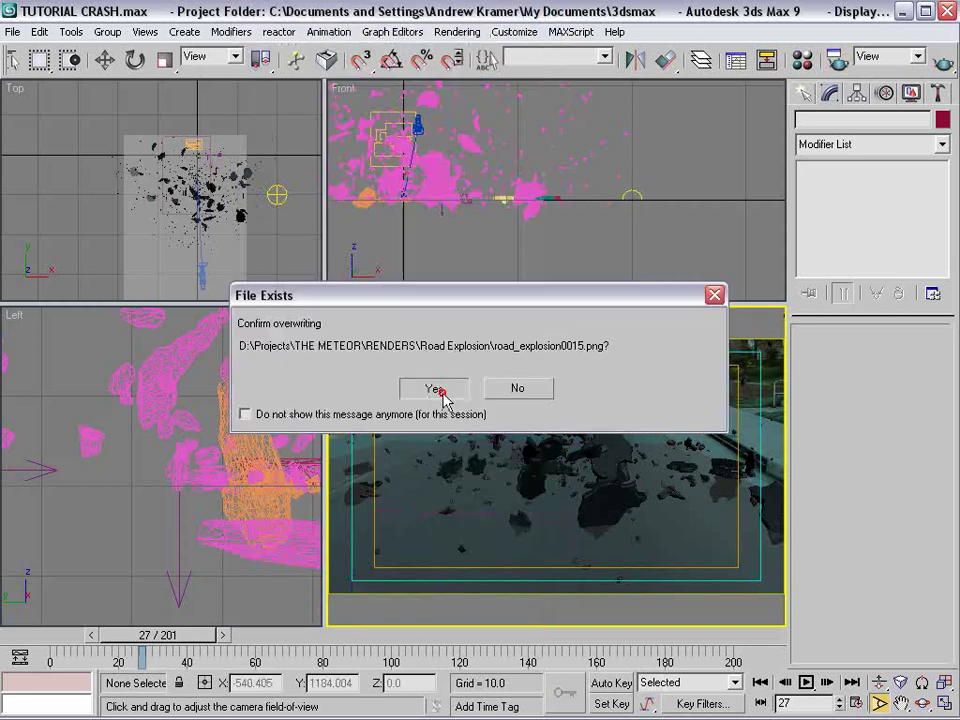